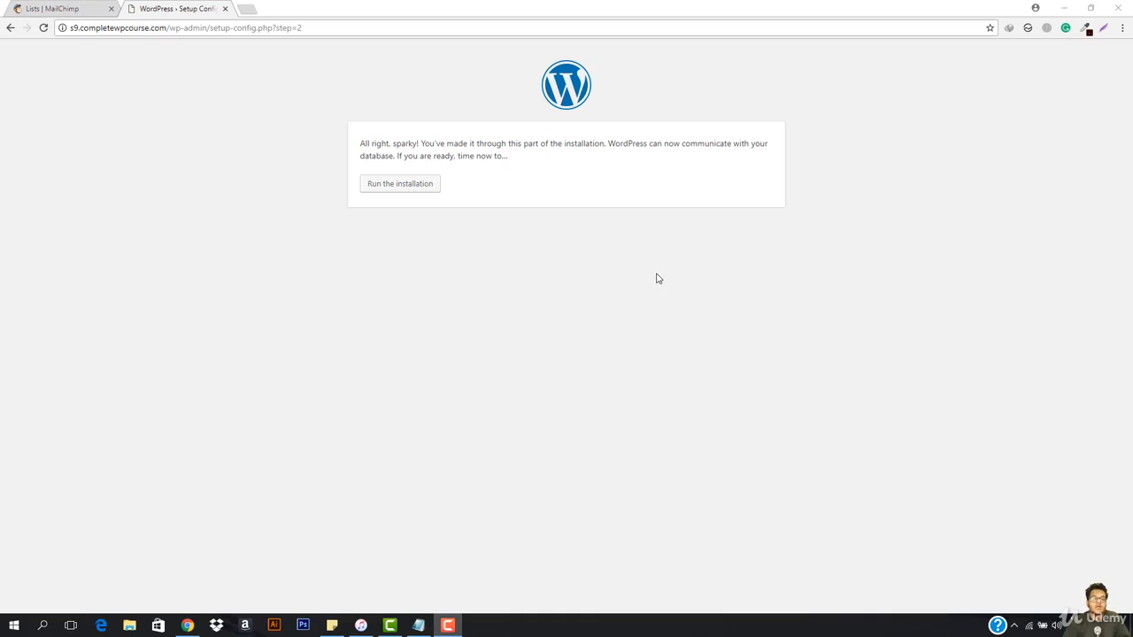
# Step: Search Google for "leadpage example" in a new browser tab
pyautogui.click(247, 9)
pyautogui.write('lead page')
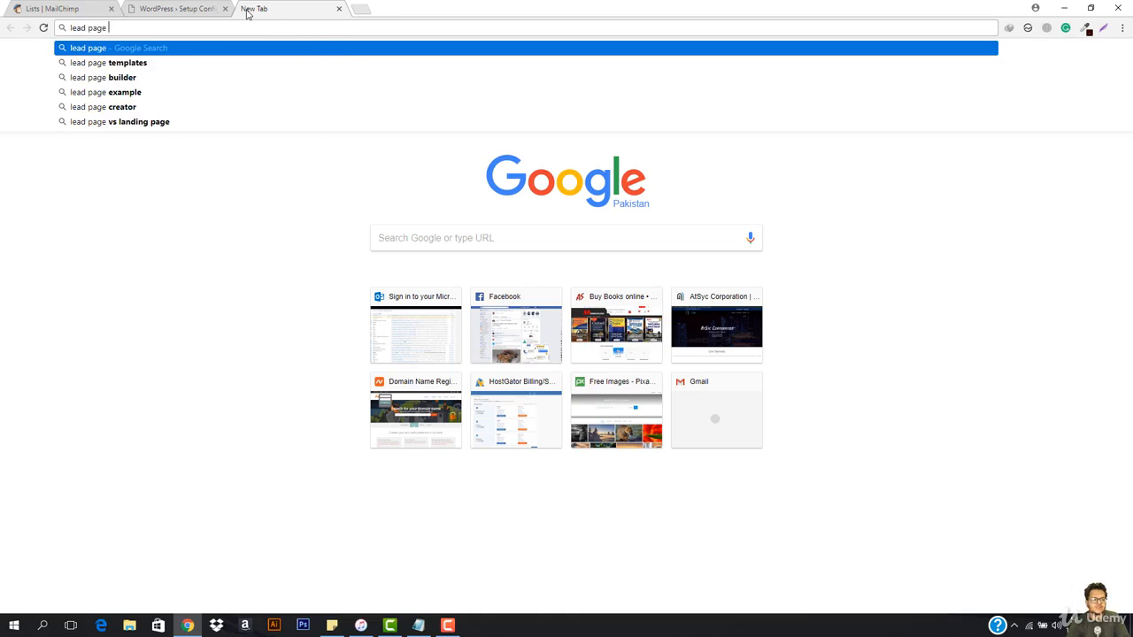
pyautogui.press('BackSpace')
pyautogui.press('BackSpace')
pyautogui.press('BackSpace')
pyautogui.press('BackSpace')
pyautogui.press('BackSpace')
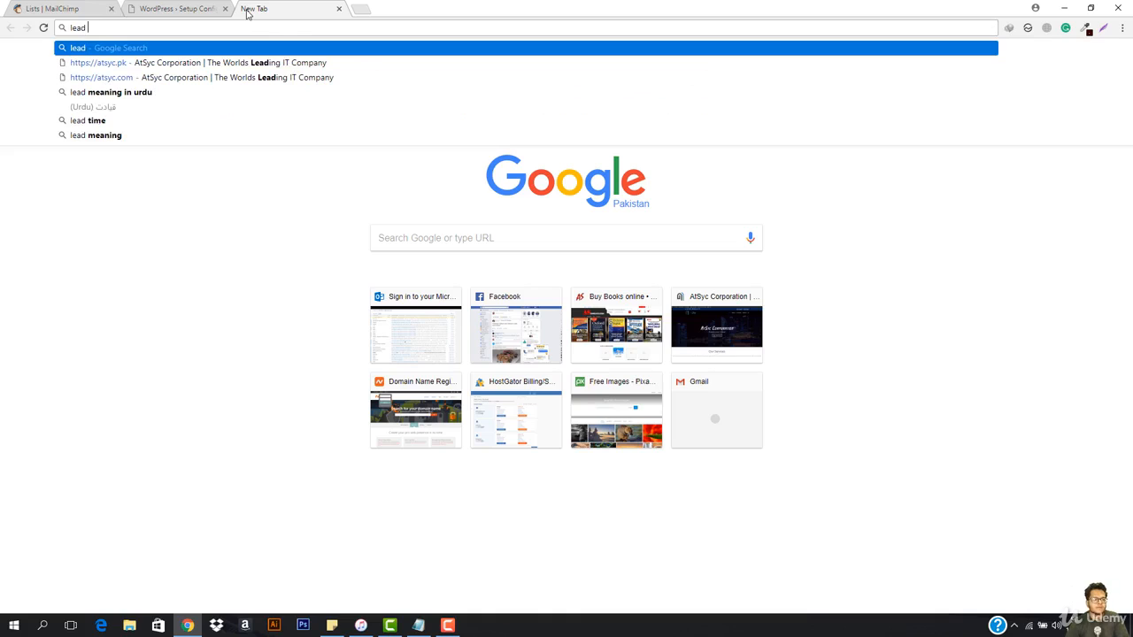
pyautogui.write('page')
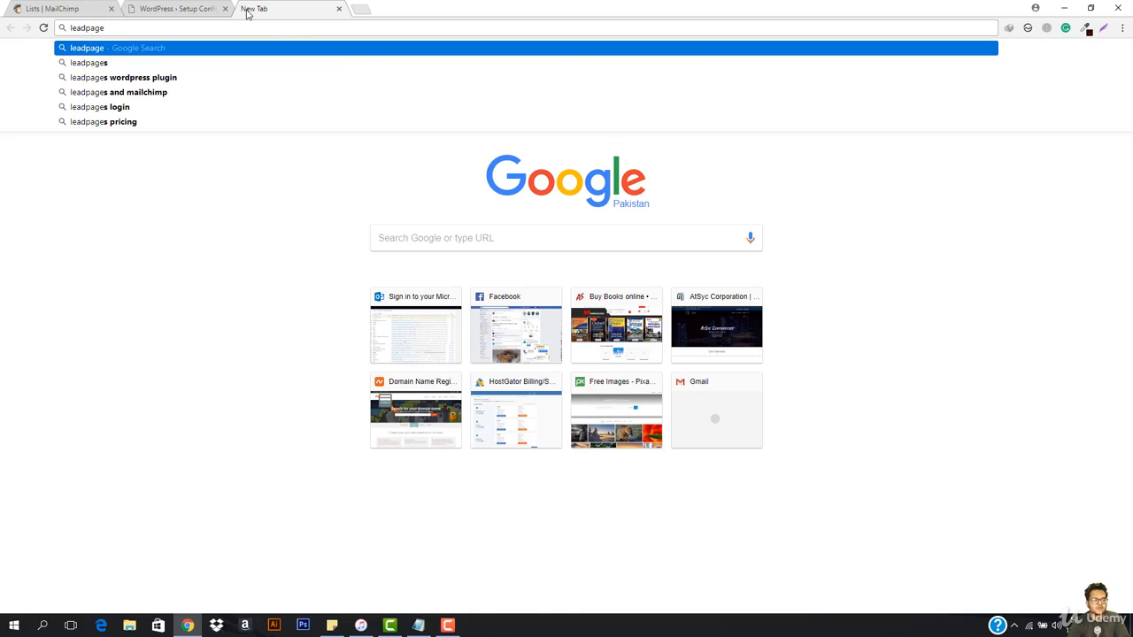
pyautogui.write(' exam')
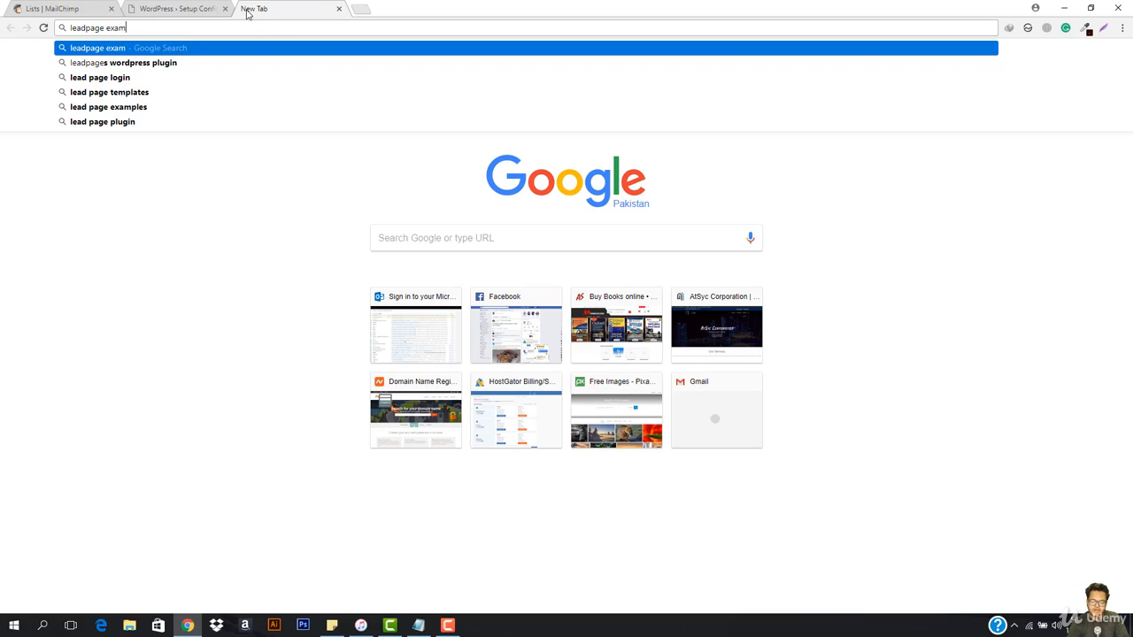
pyautogui.write('ple')
pyautogui.press('Return')
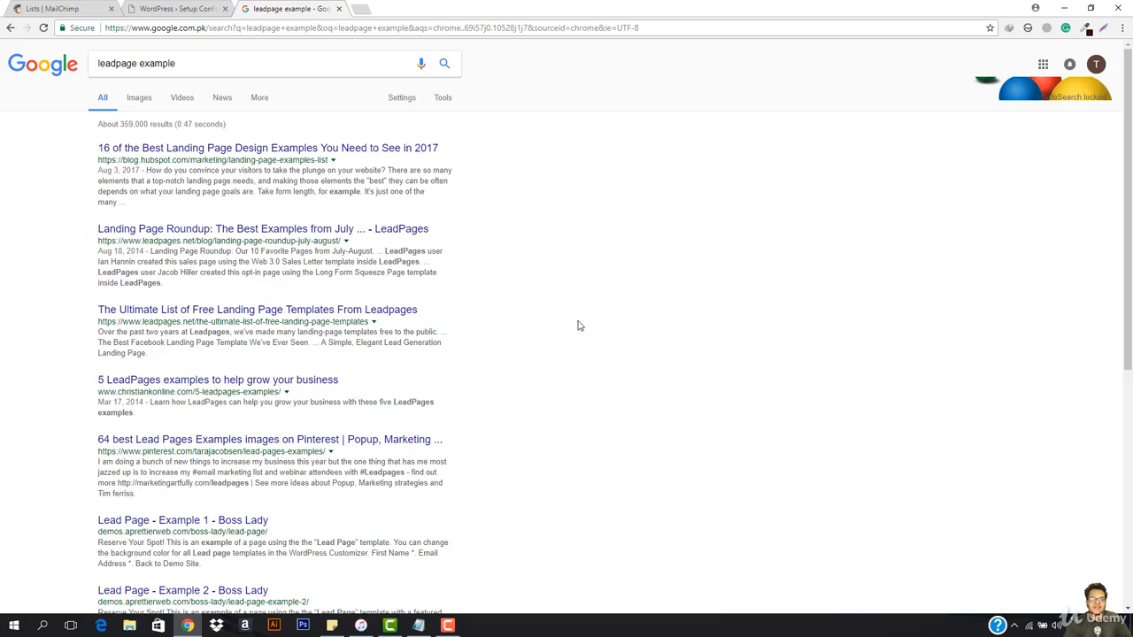
# Step: Open the HubSpot result "16 of the Best Landing Page Design Examples You Need to See in 2017" in a separate tab and switch to it
pyautogui.rightClick(285, 150)
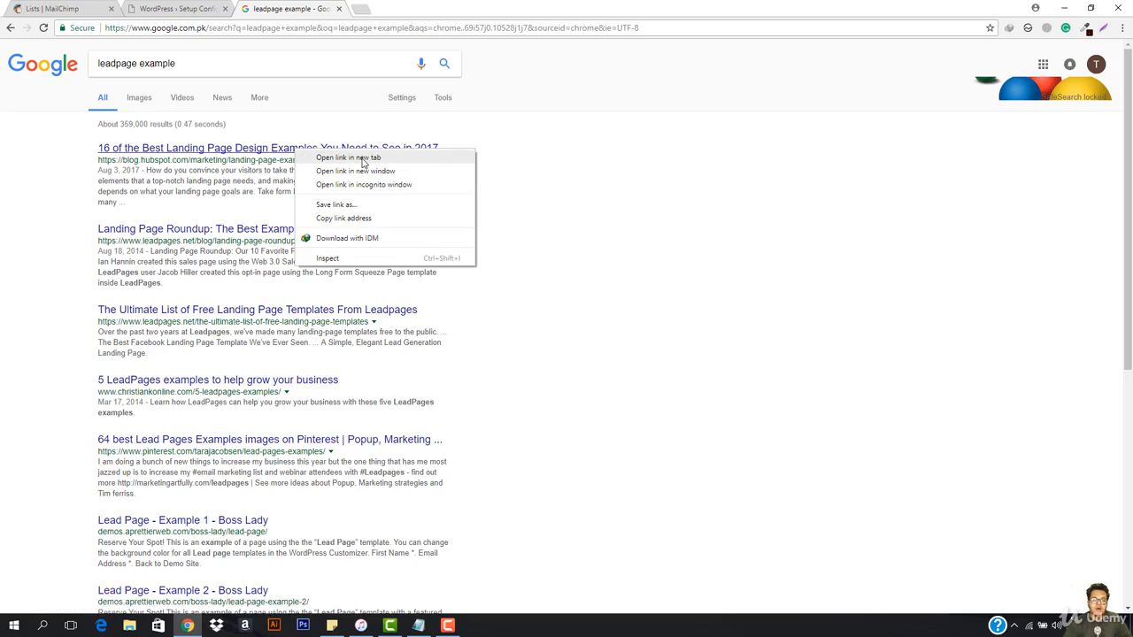
pyautogui.click(336, 160)
pyautogui.click(381, 8)
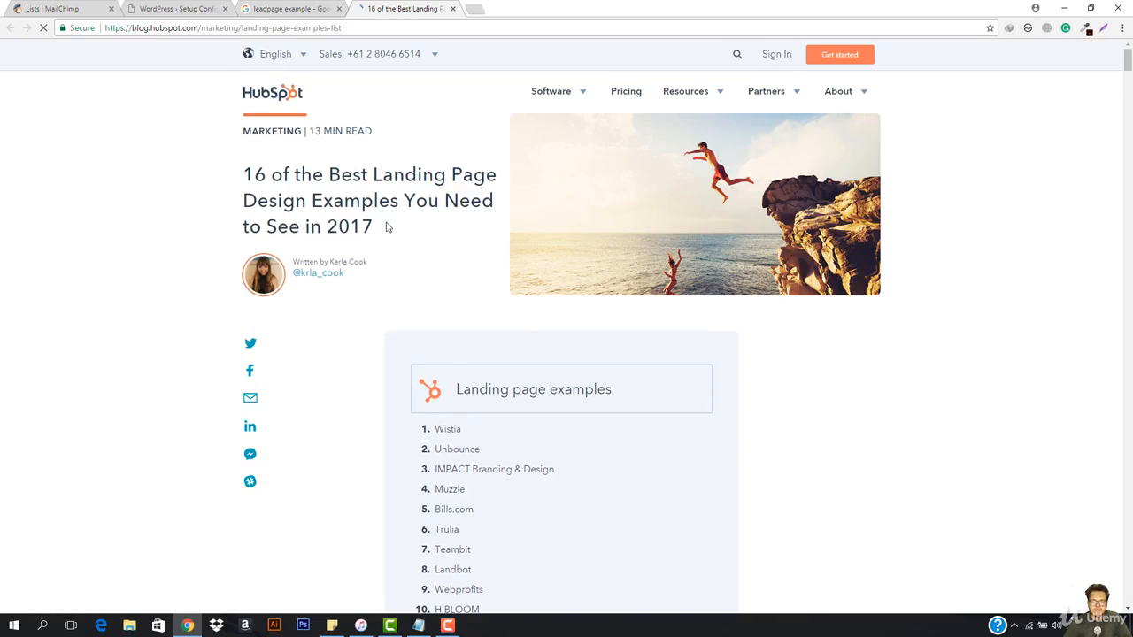
# Step: Examine the article's list of landing page examples and the Wistia and Unbounce sign-up page designs
pyautogui.scroll(-8, 582, 231)
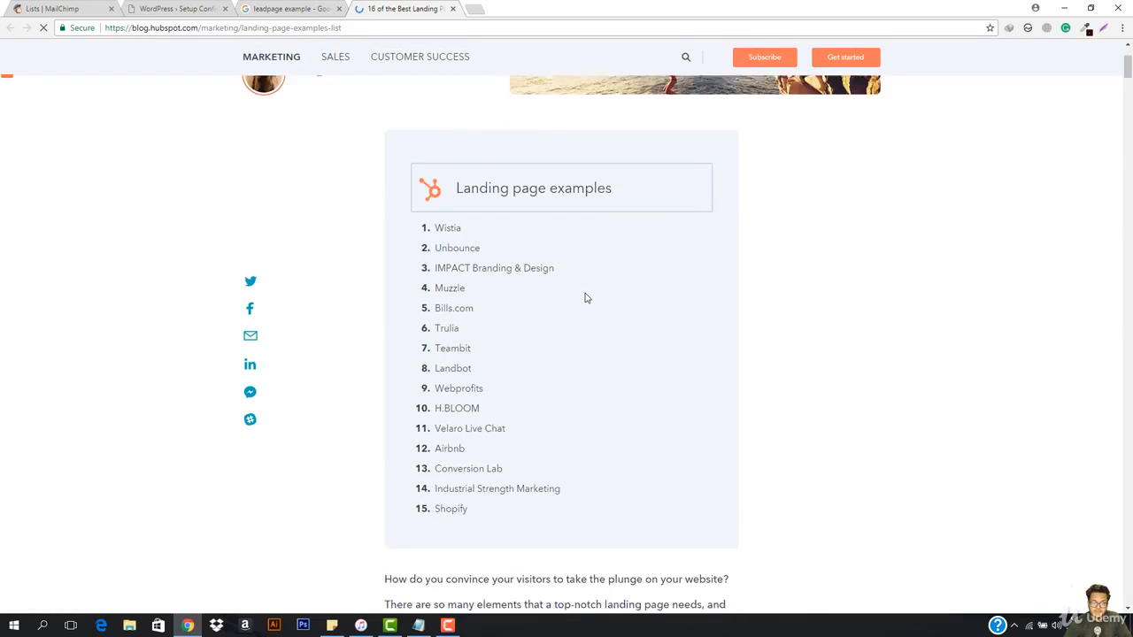
pyautogui.scroll(-3, 585, 298)
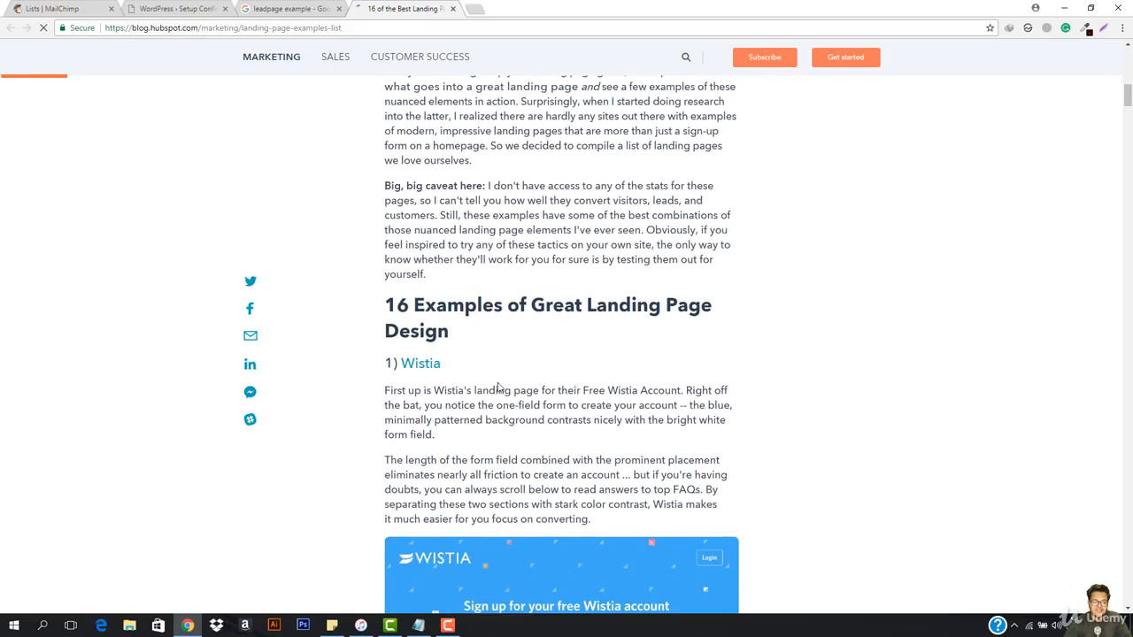
pyautogui.scroll(-3, 566, 285)
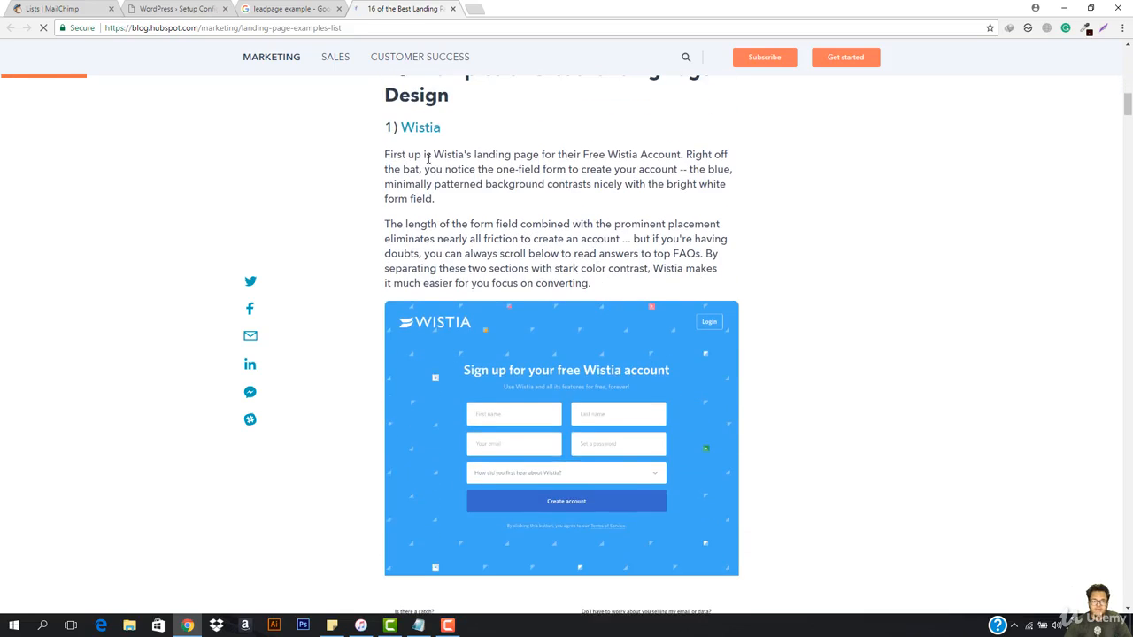
pyautogui.scroll(1, 496, 186)
pyautogui.scroll(-8, 642, 285)
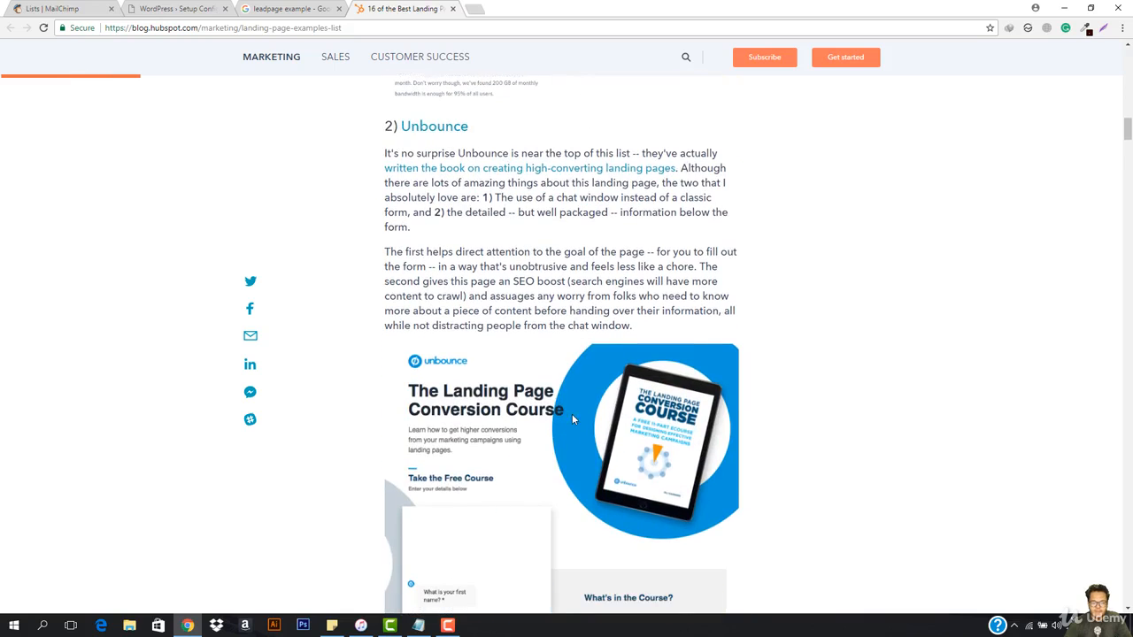
pyautogui.scroll(-2, 571, 414)
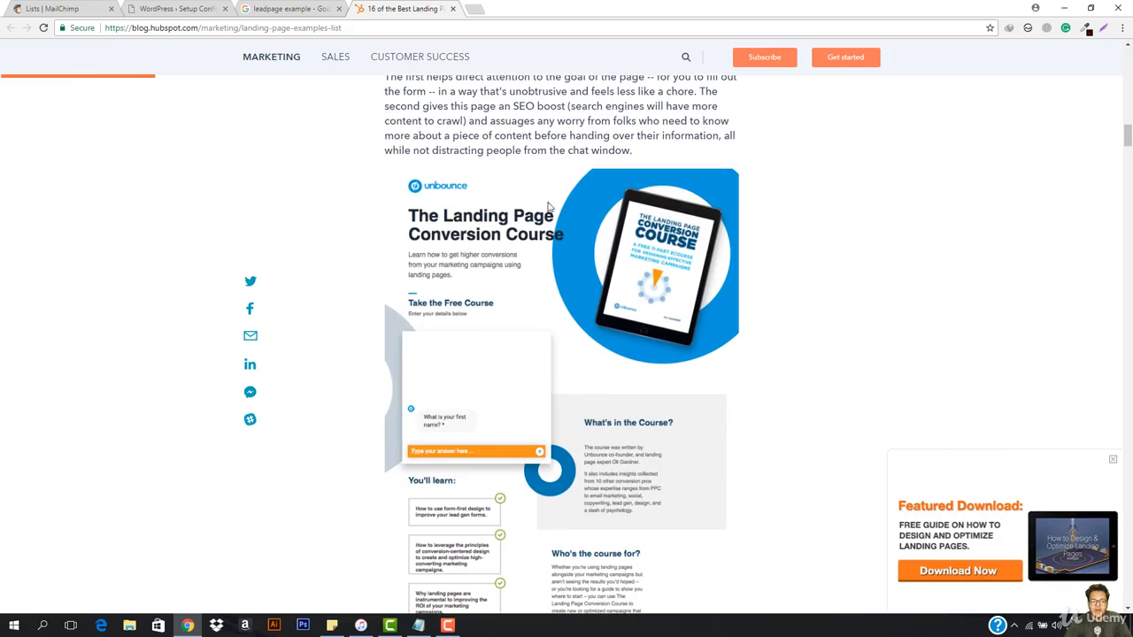
pyautogui.scroll(2, 566, 287)
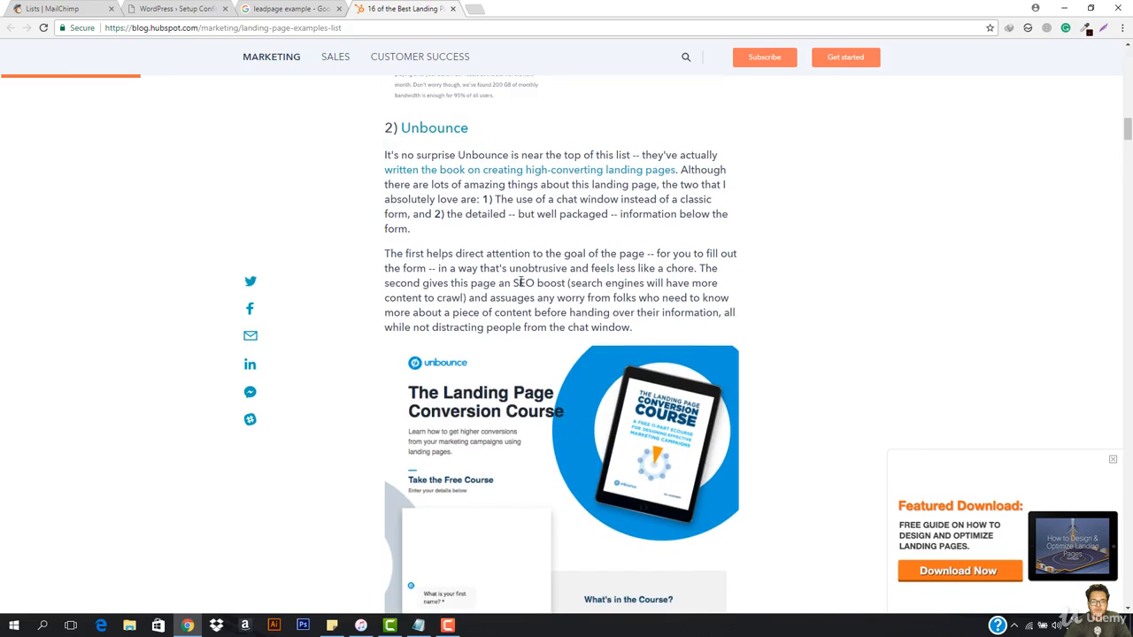
pyautogui.scroll(-2, 551, 222)
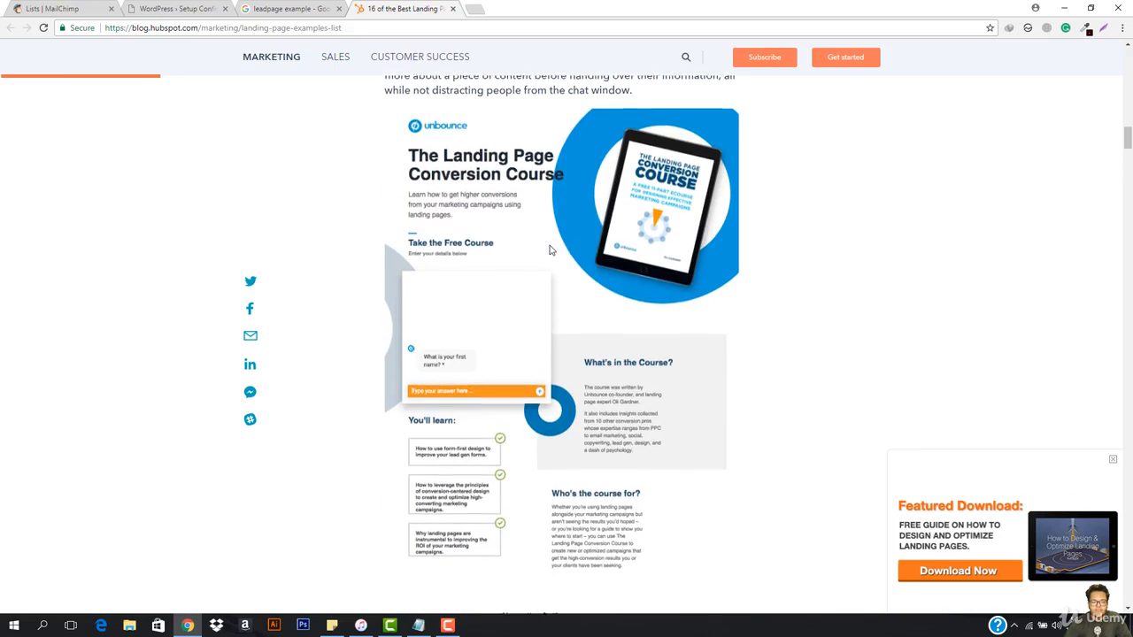
pyautogui.scroll(-3, 550, 251)
pyautogui.scroll(-2, 549, 250)
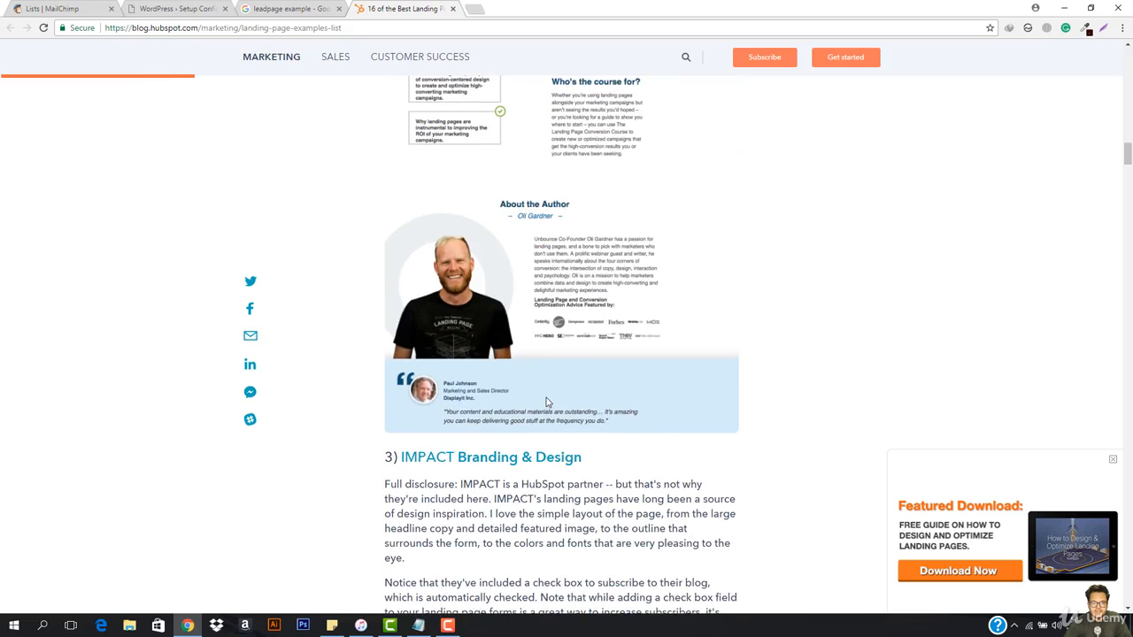
pyautogui.scroll(1, 547, 403)
# Step: Review the IMPACT, Muzzle, Bills.com and Trulia landing page examples, including their lead capture forms
pyautogui.scroll(-7, 546, 403)
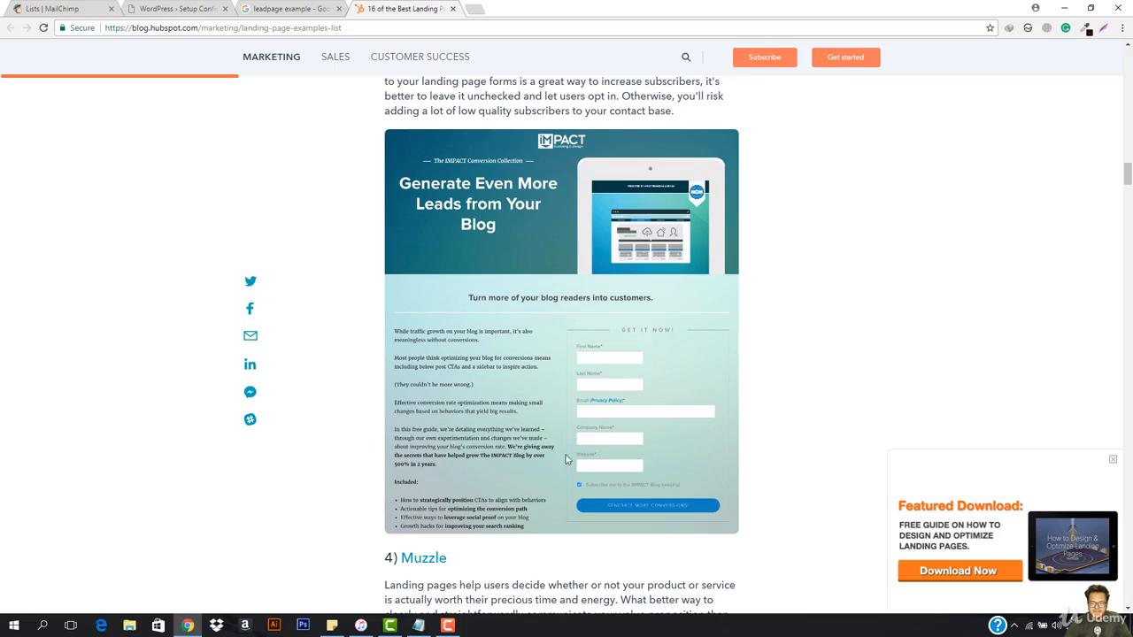
pyautogui.scroll(-3, 605, 208)
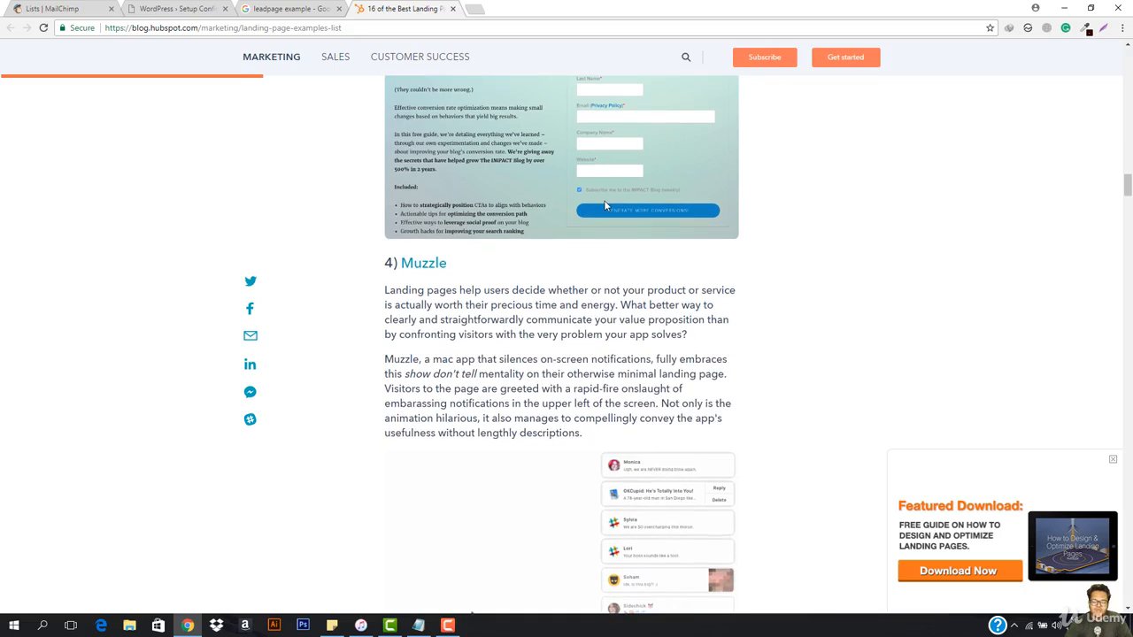
pyautogui.scroll(-1, 605, 209)
pyautogui.scroll(3, 609, 209)
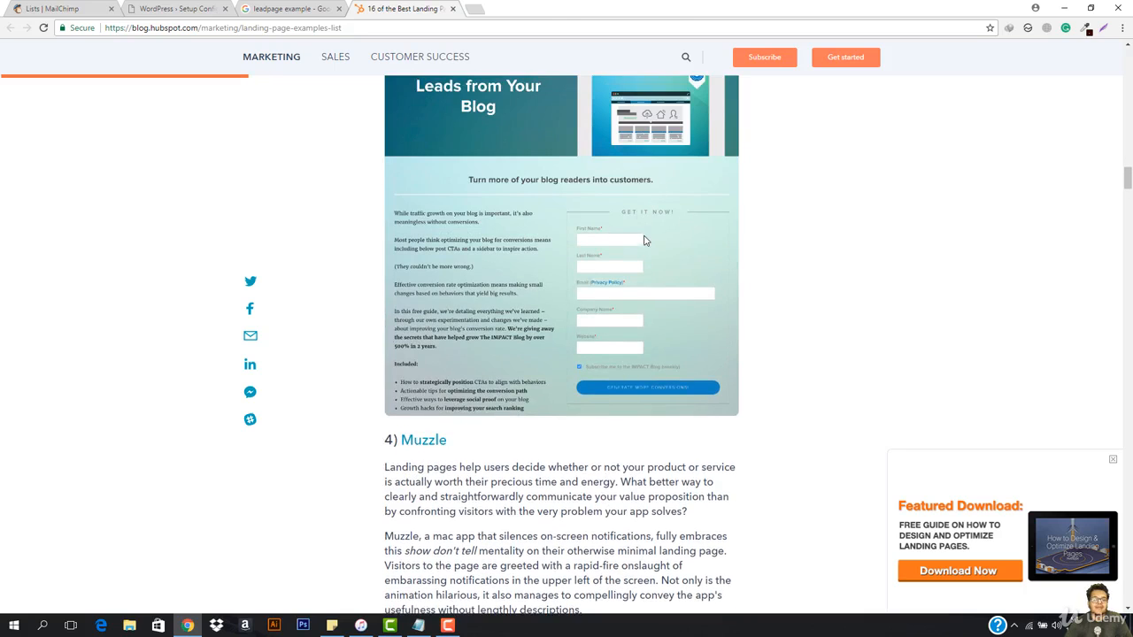
pyautogui.scroll(-5, 644, 241)
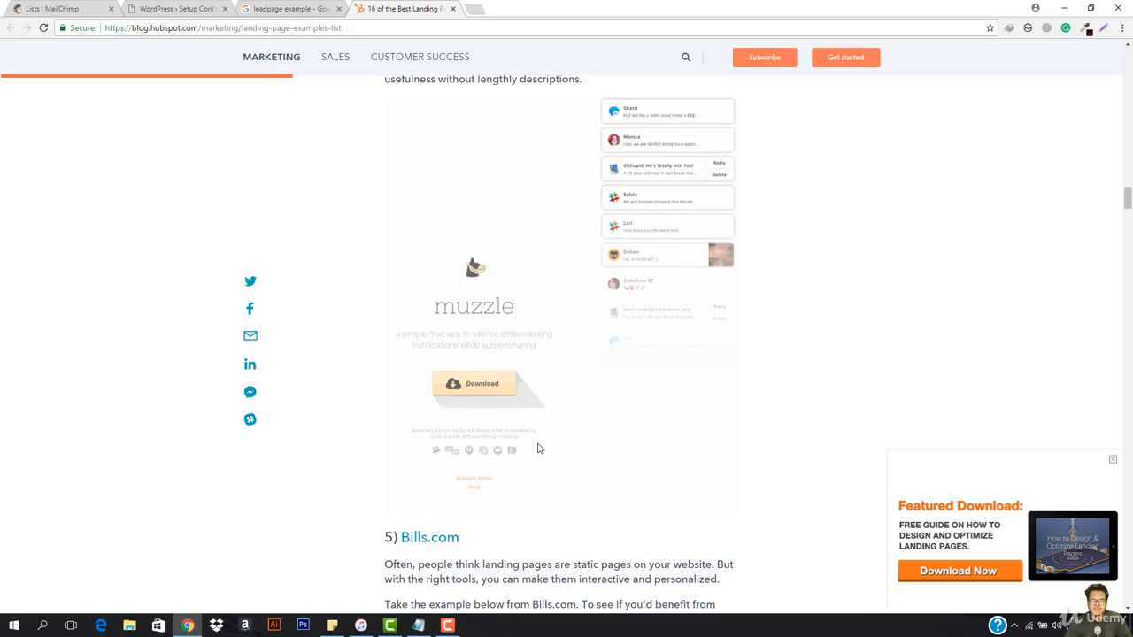
pyautogui.scroll(-2, 538, 449)
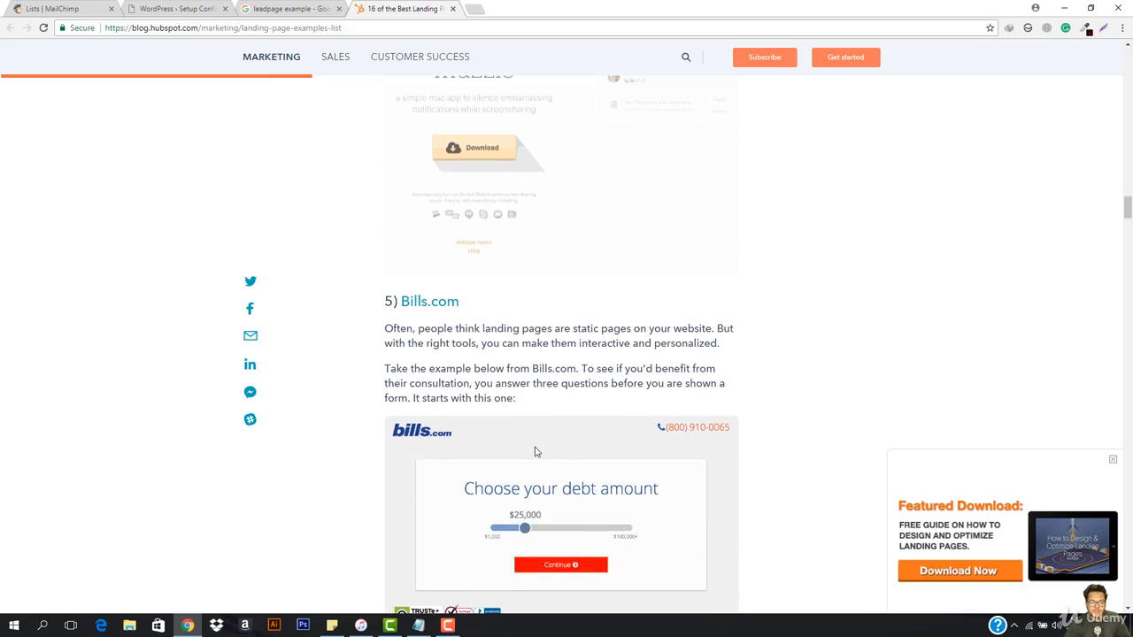
pyautogui.scroll(-6, 535, 452)
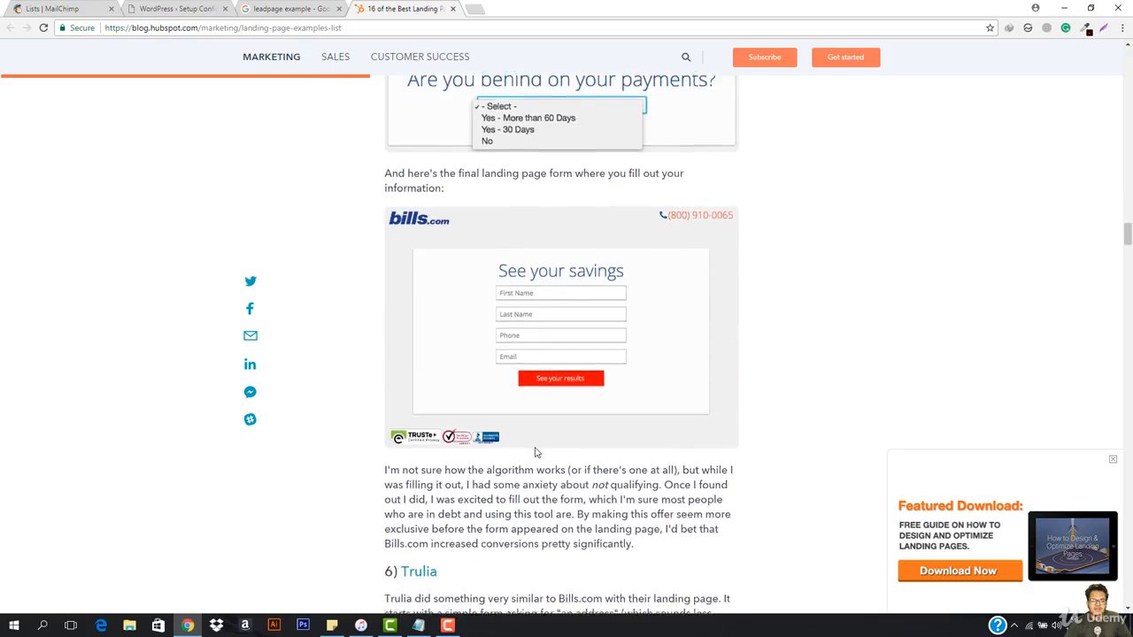
pyautogui.scroll(-6, 534, 452)
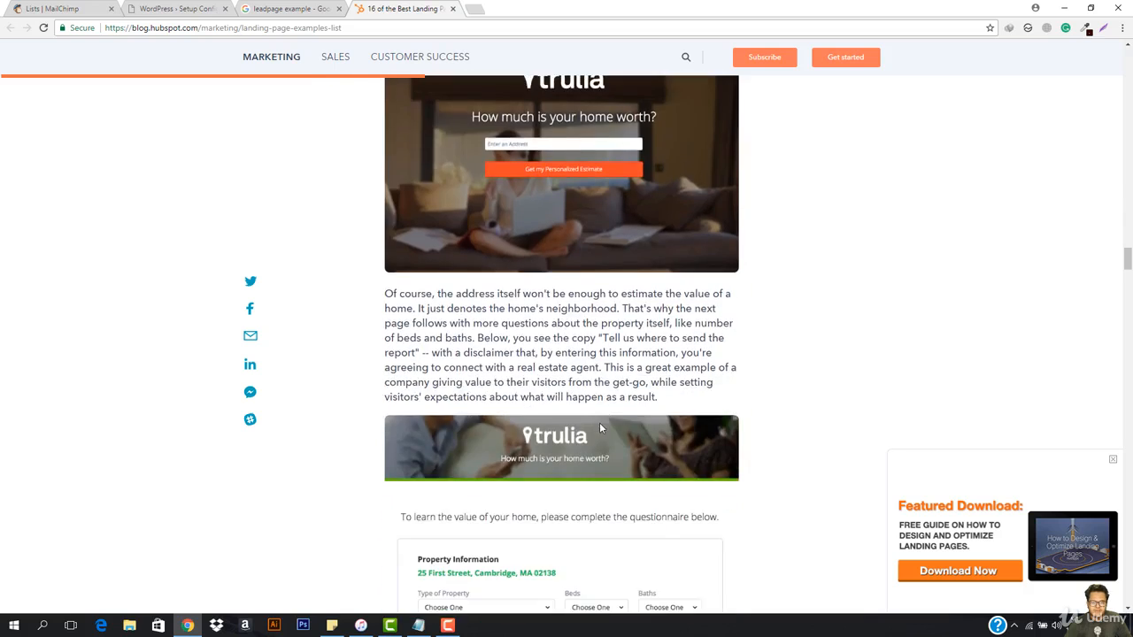
pyautogui.scroll(-2, 599, 428)
pyautogui.scroll(-2, 600, 428)
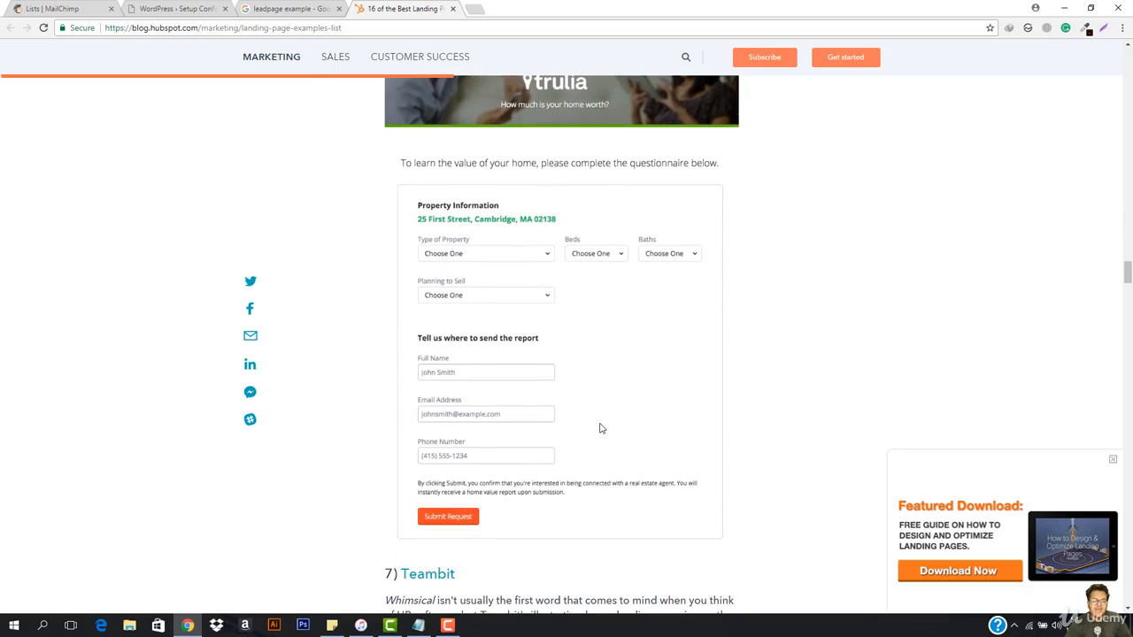
# Step: Look through the remaining landing page examples from Teambit to Shopify, down to the end of the article
pyautogui.scroll(-5, 599, 428)
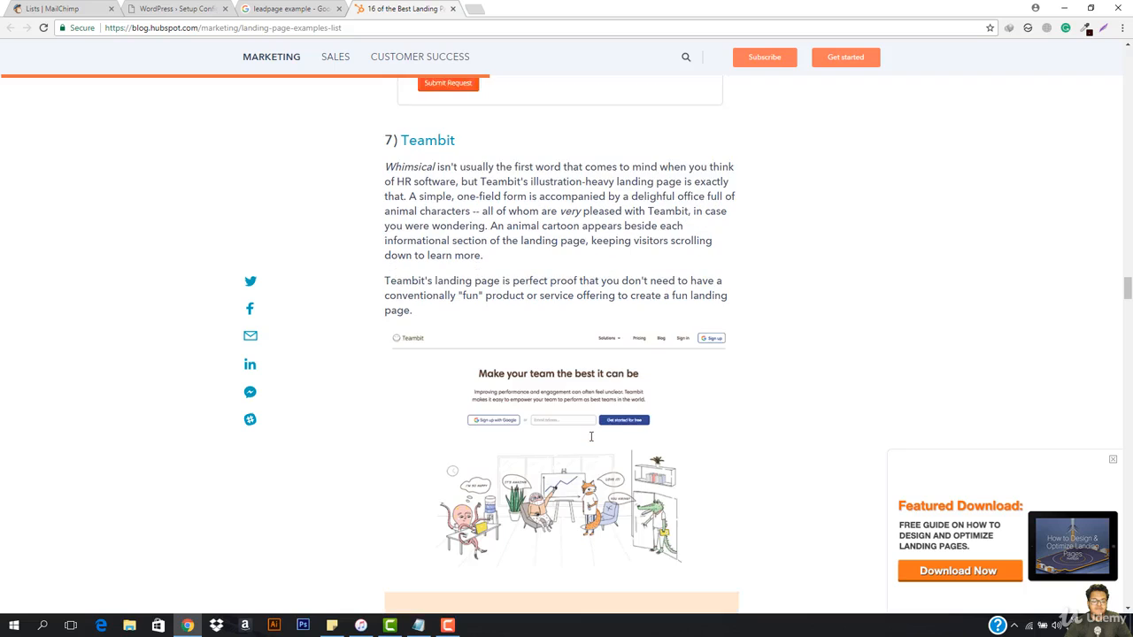
pyautogui.scroll(-8, 591, 440)
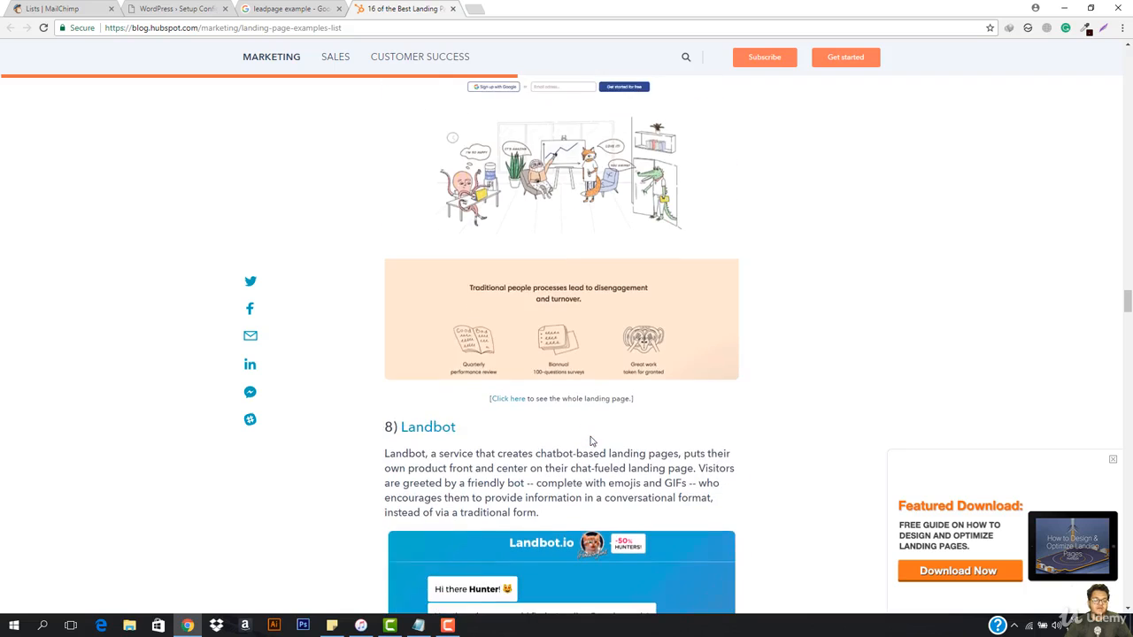
pyautogui.scroll(-1, 590, 439)
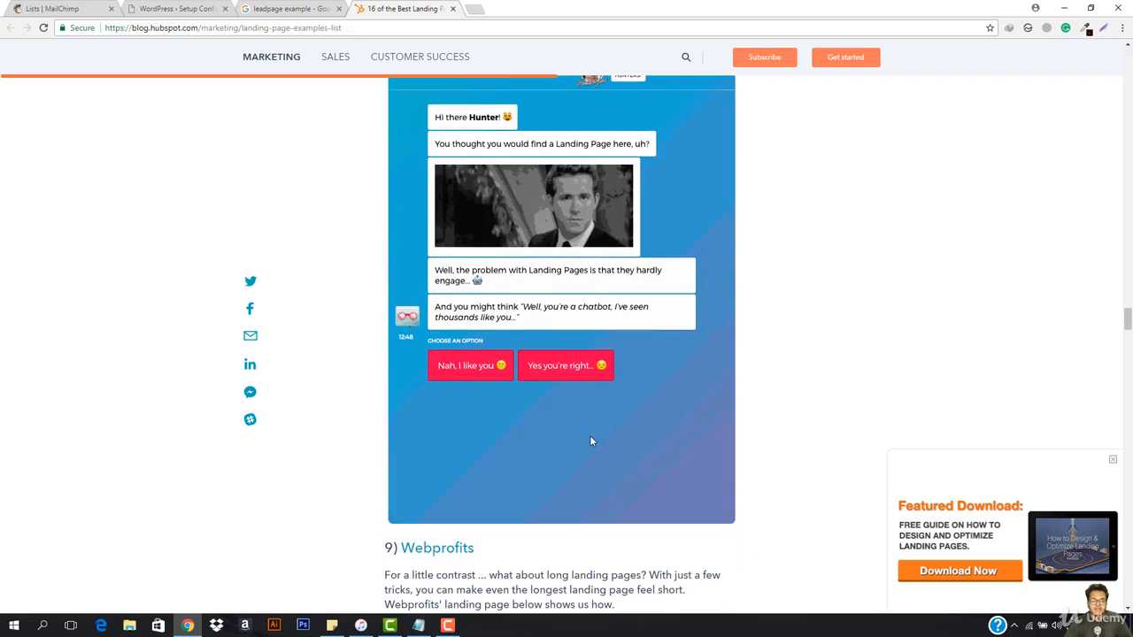
pyautogui.scroll(-9, 592, 441)
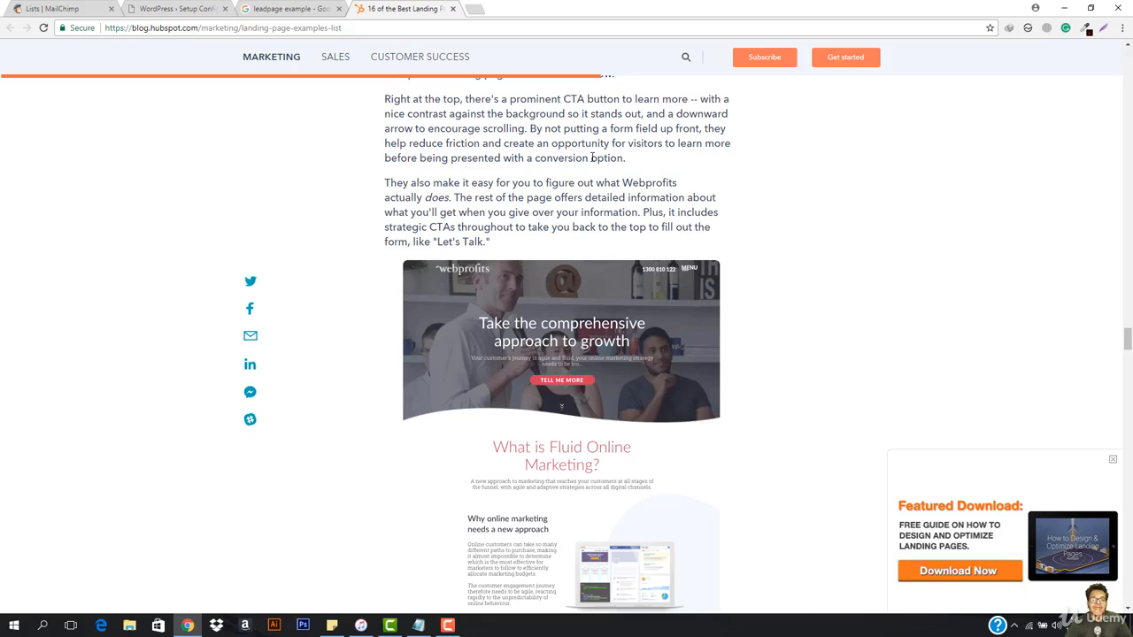
pyautogui.scroll(-20, 542, 363)
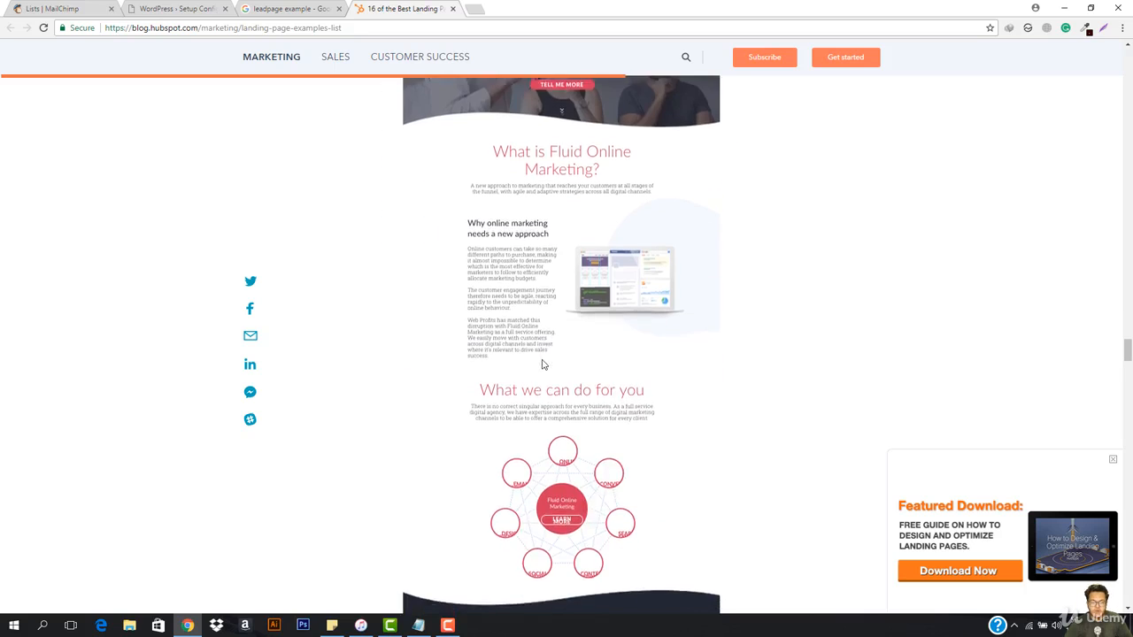
pyautogui.scroll(-20, 542, 362)
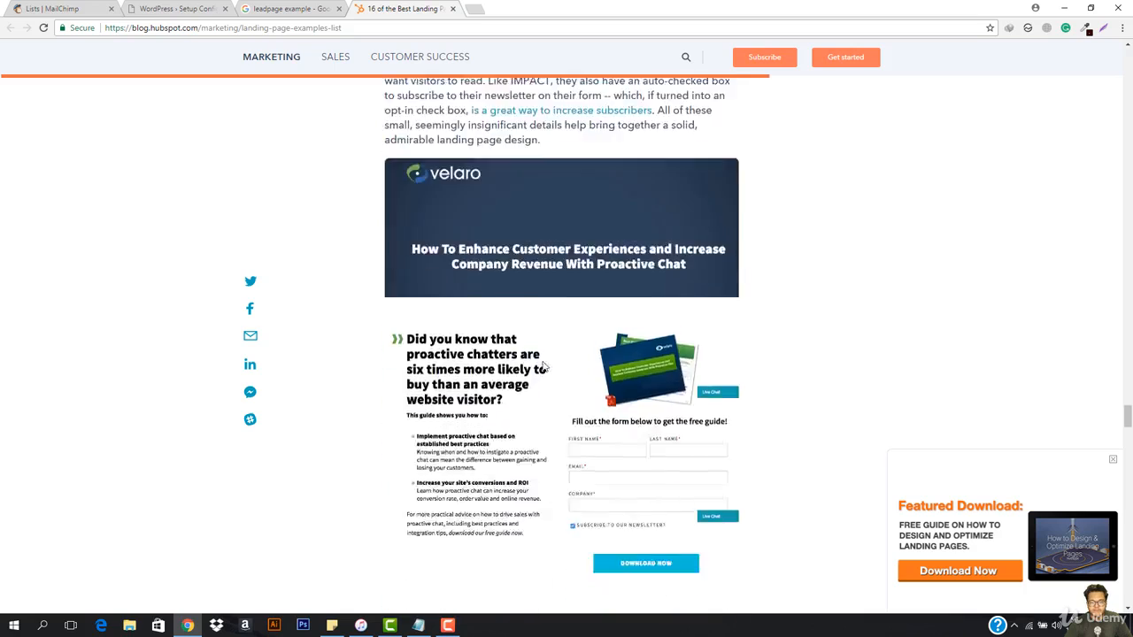
pyautogui.scroll(-15, 542, 363)
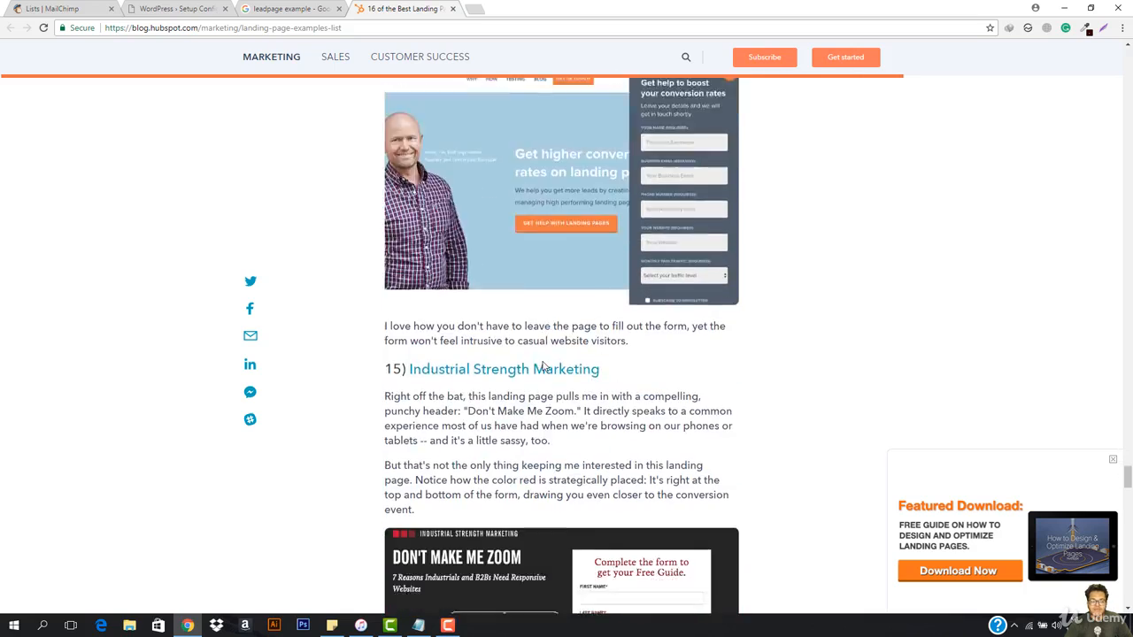
pyautogui.scroll(-20, 542, 366)
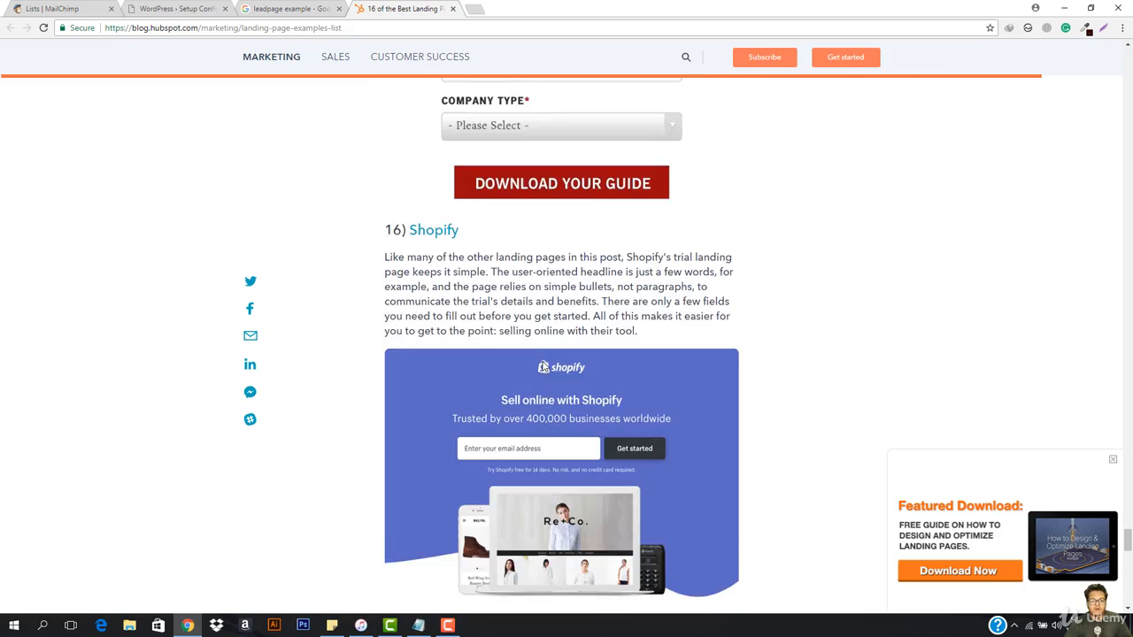
pyautogui.scroll(5, 543, 366)
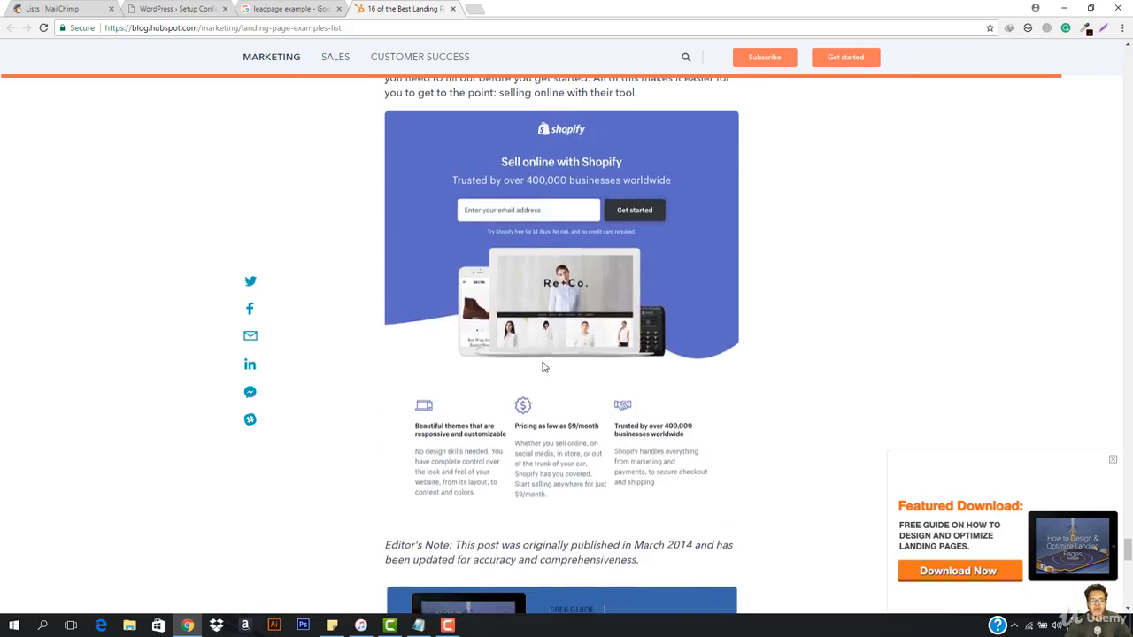
pyautogui.scroll(-5, 691, 315)
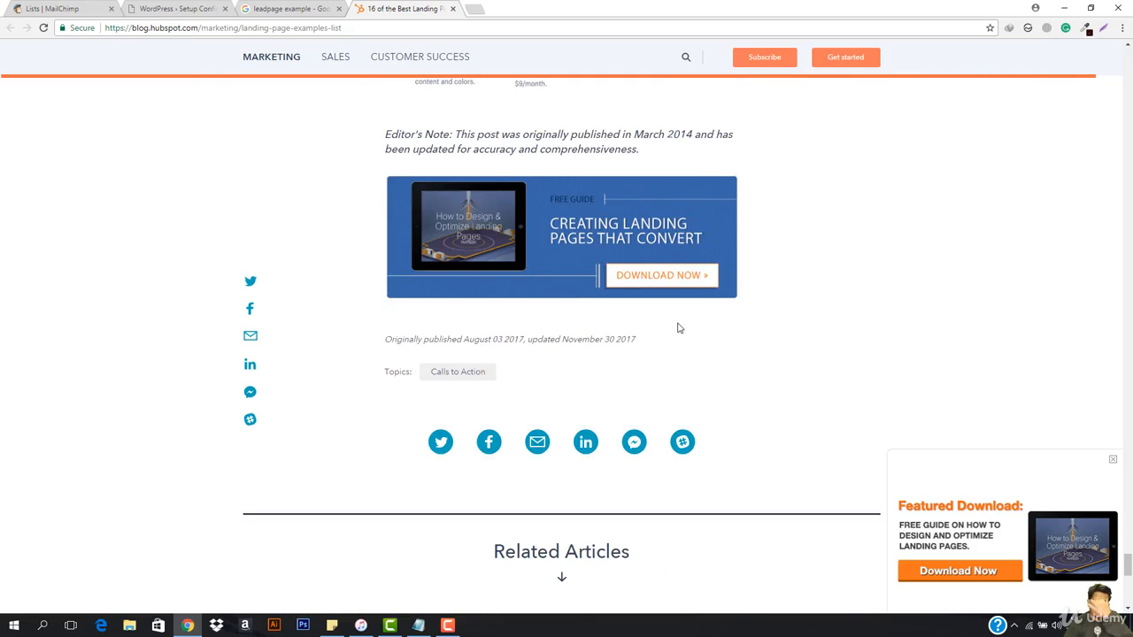
# Step: Return to the "leadpage example" search results and close the HubSpot article
pyautogui.click(292, 9)
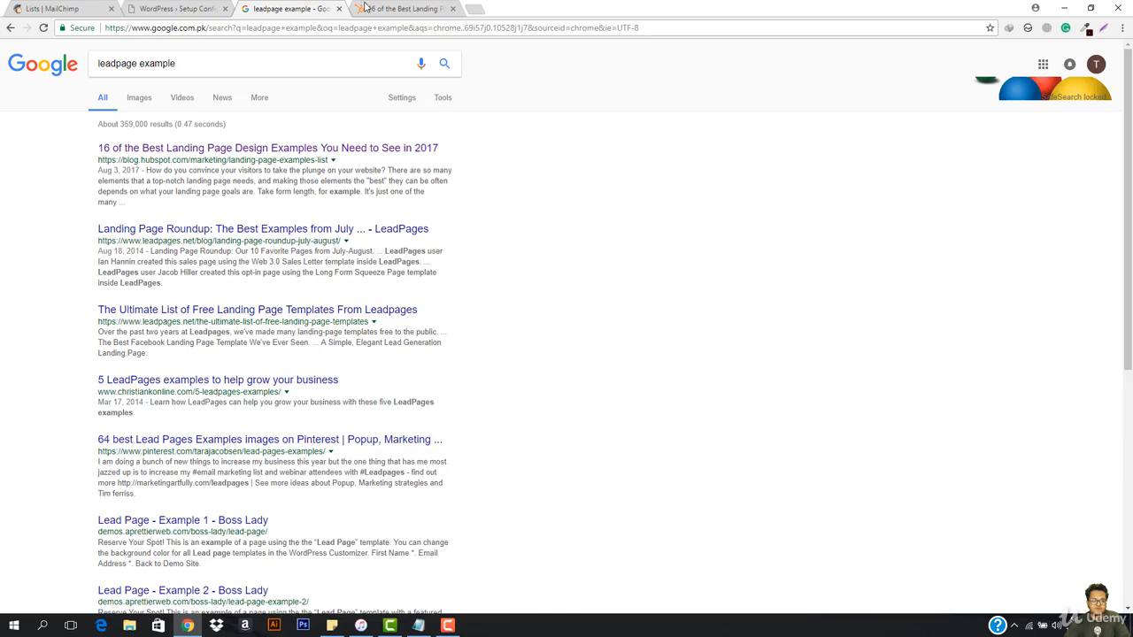
pyautogui.click(452, 8)
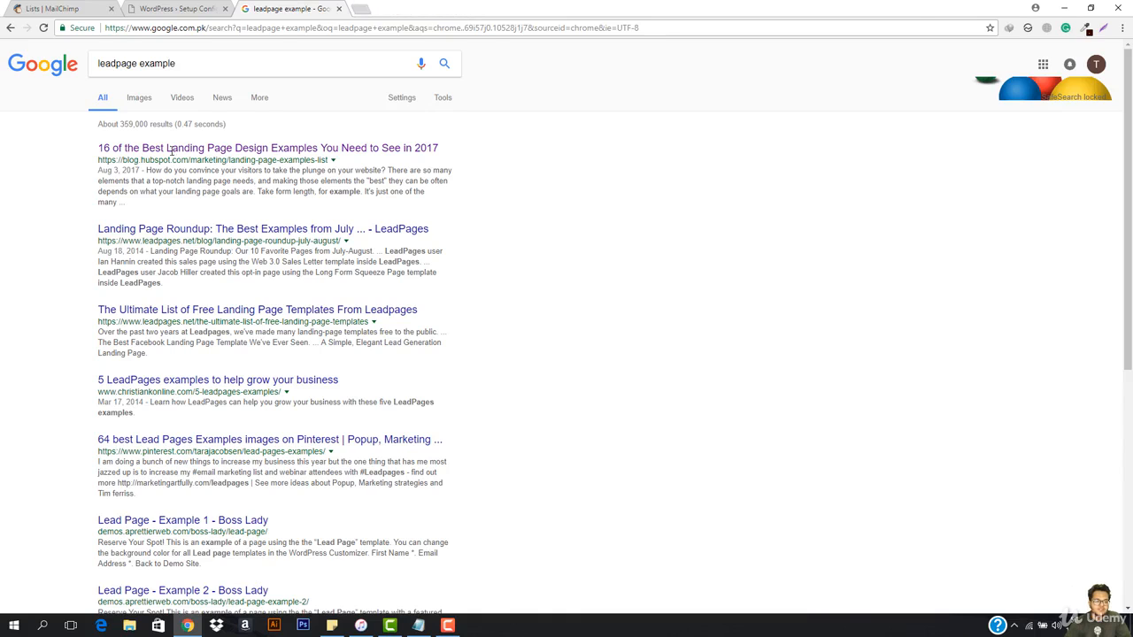
# Step: Browse the image results for "leadpage example" to compare different lead page designs
pyautogui.click(140, 99)
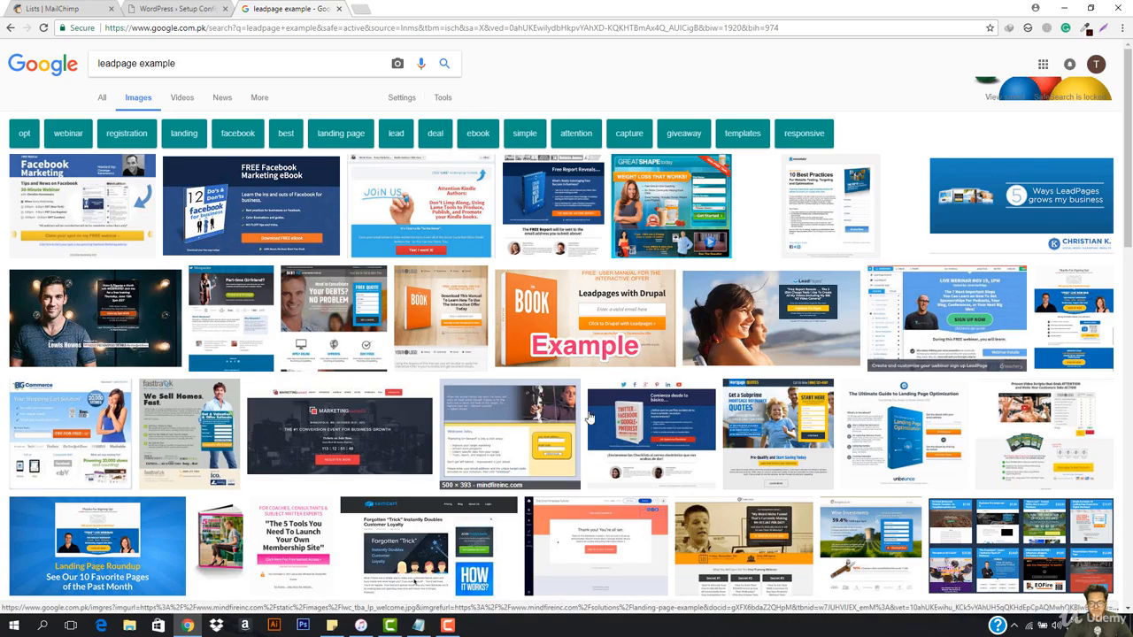
pyautogui.scroll(-2, 653, 433)
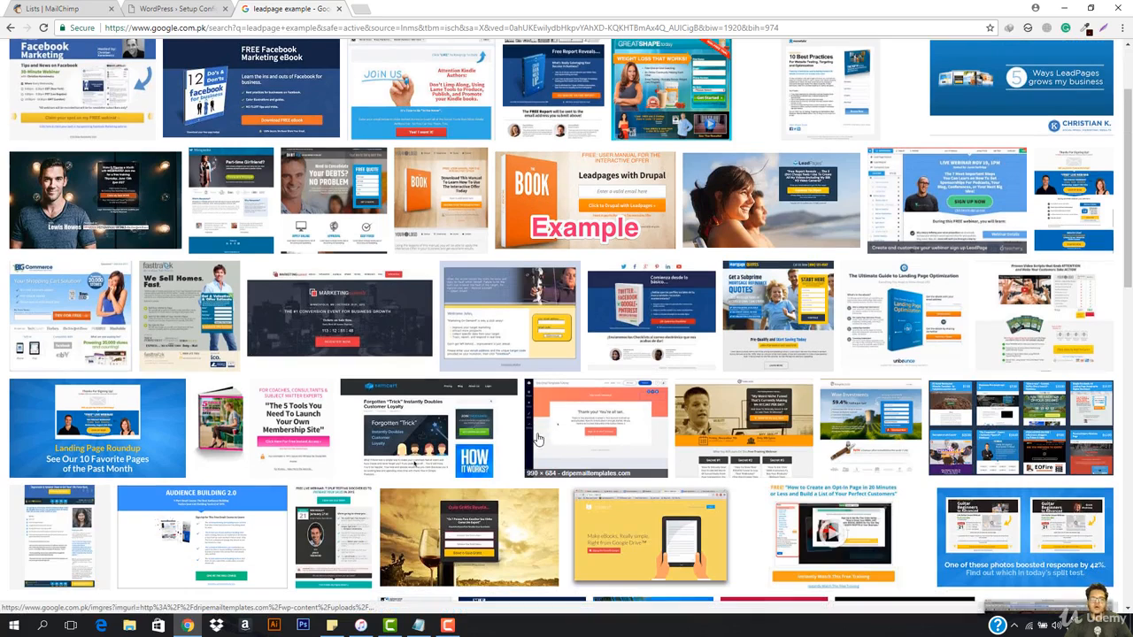
pyautogui.scroll(-6, 602, 434)
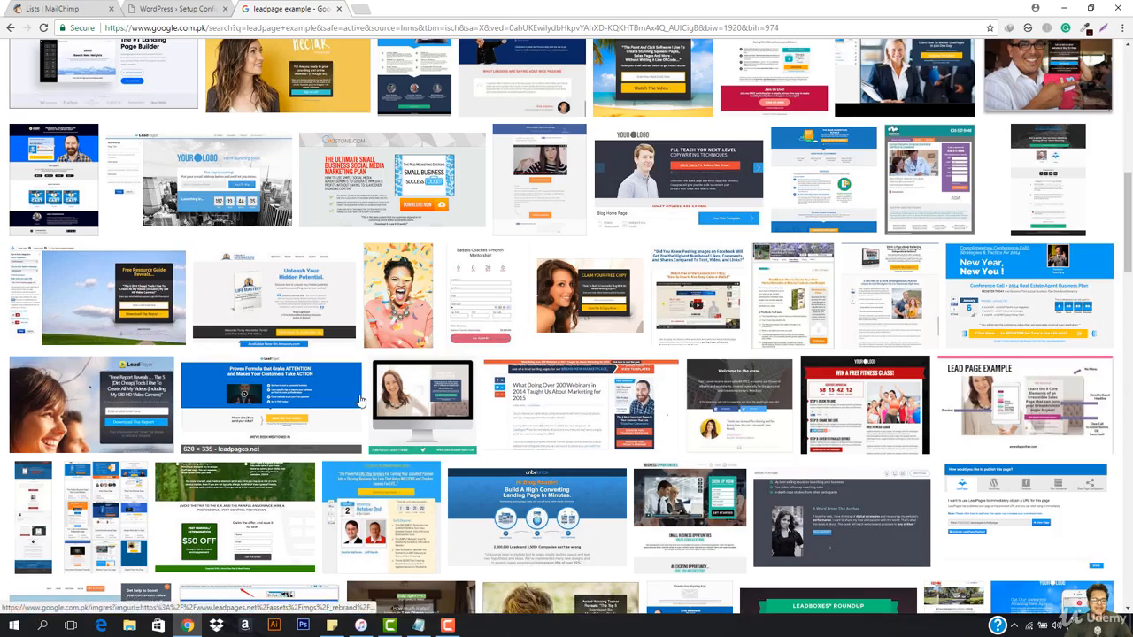
pyautogui.scroll(-5, 361, 403)
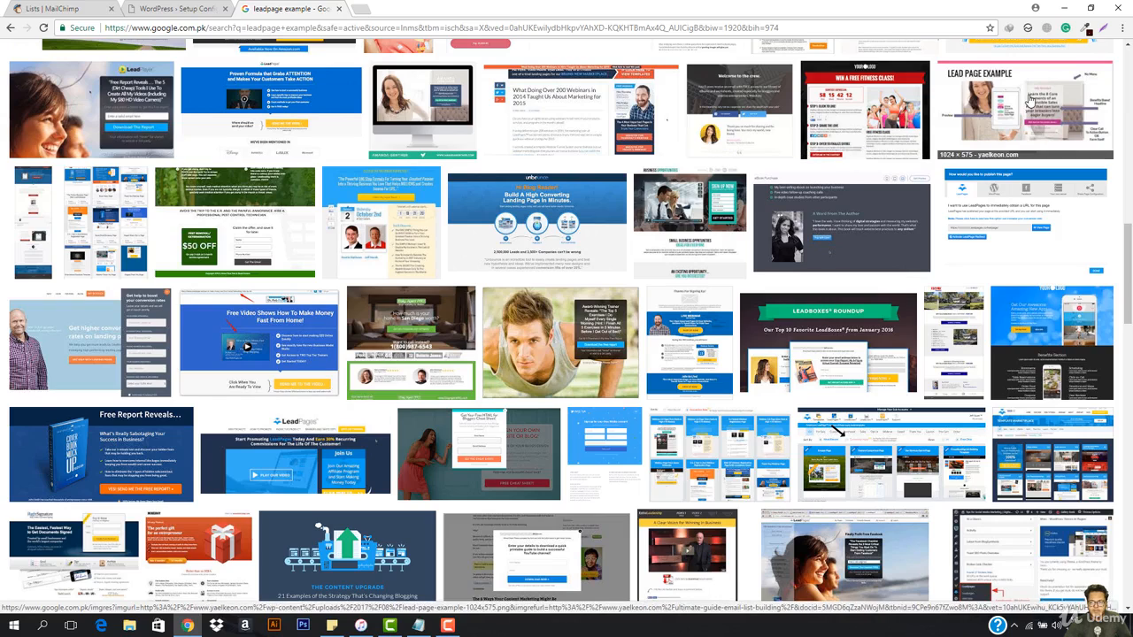
# Step: Return to the WordPress setup page, run the installation and enter "LeadPage Example" as the site title
pyautogui.click(173, 8)
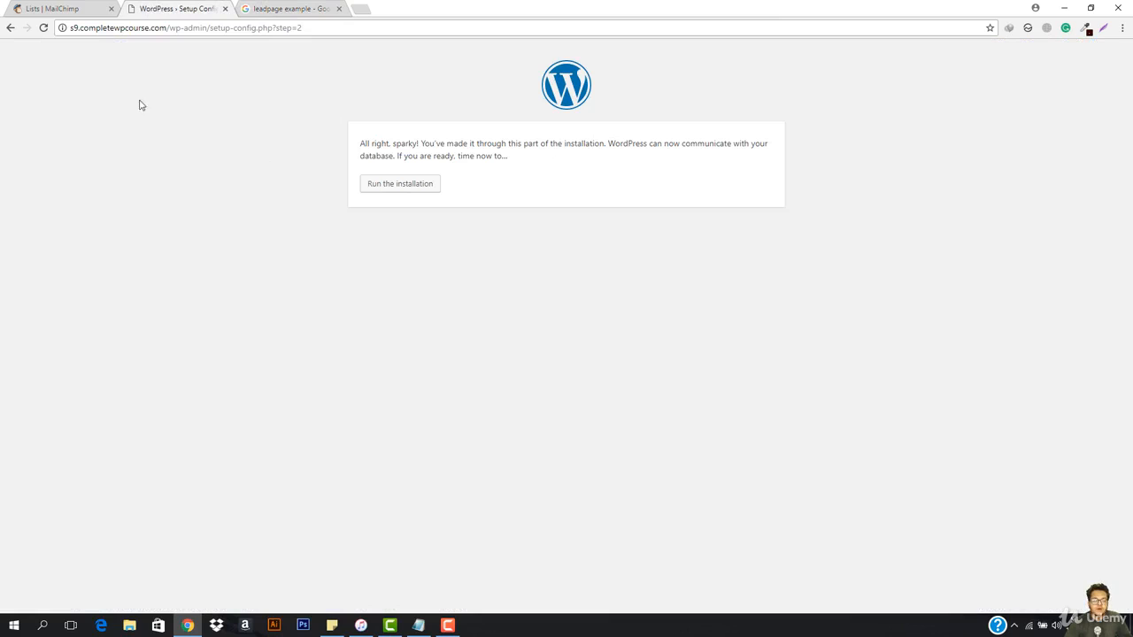
pyautogui.click(423, 191)
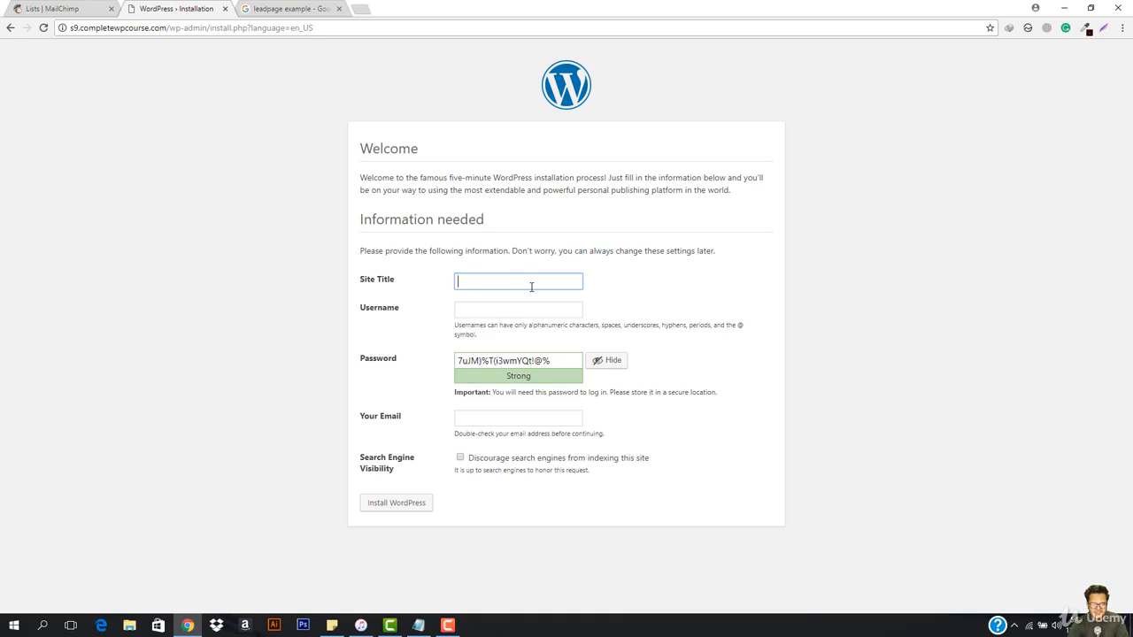
pyautogui.write('Le')
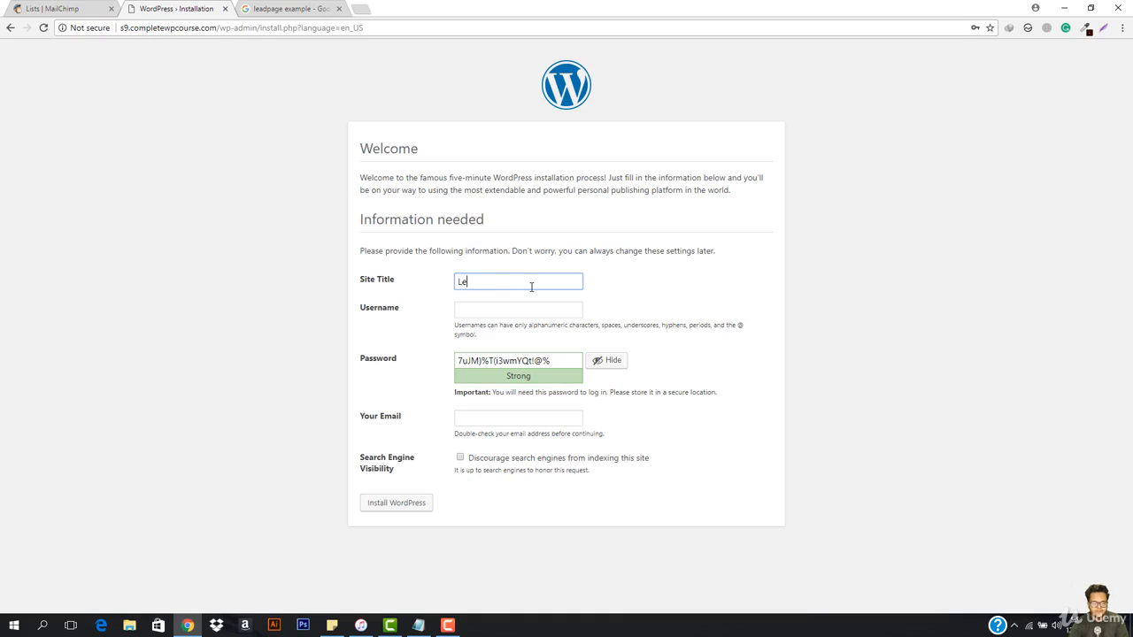
pyautogui.write('adPage E')
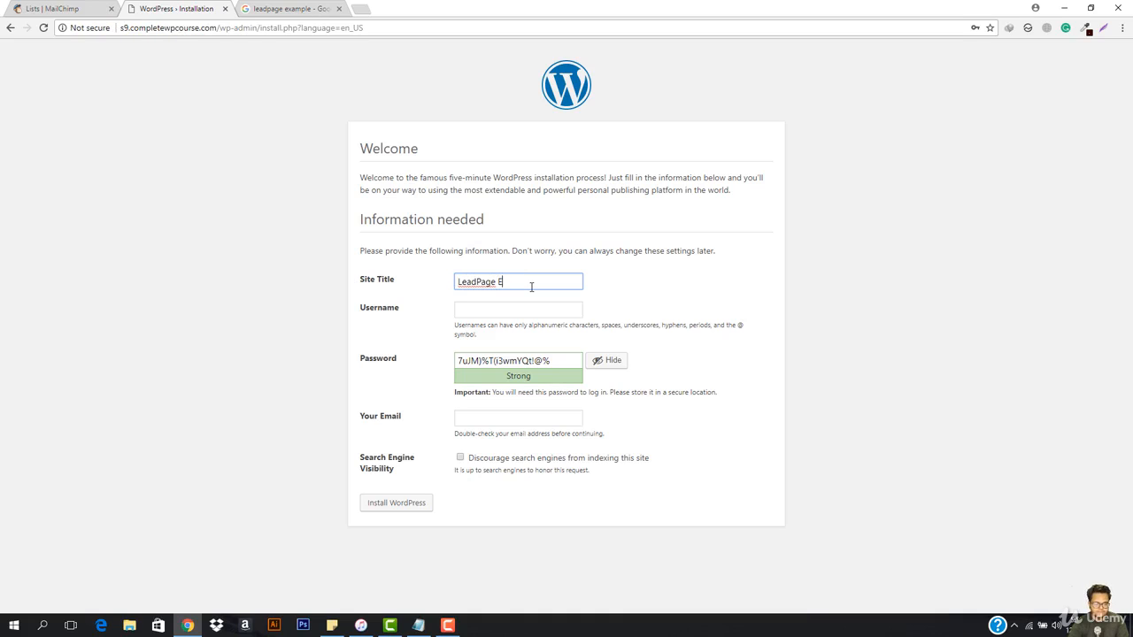
pyautogui.write('xample')
# Step: Fill in the administrator username and replace the suggested password with a custom account password, keeping its characters hidden
pyautogui.press('Tab')
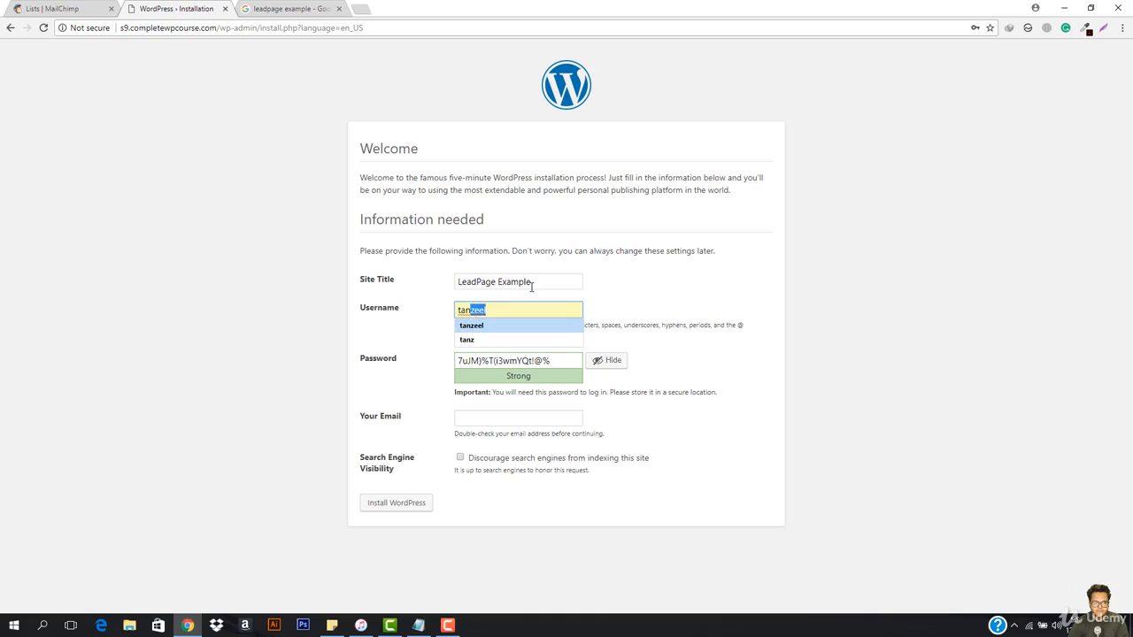
pyautogui.press('Return')
pyautogui.press('Tab')
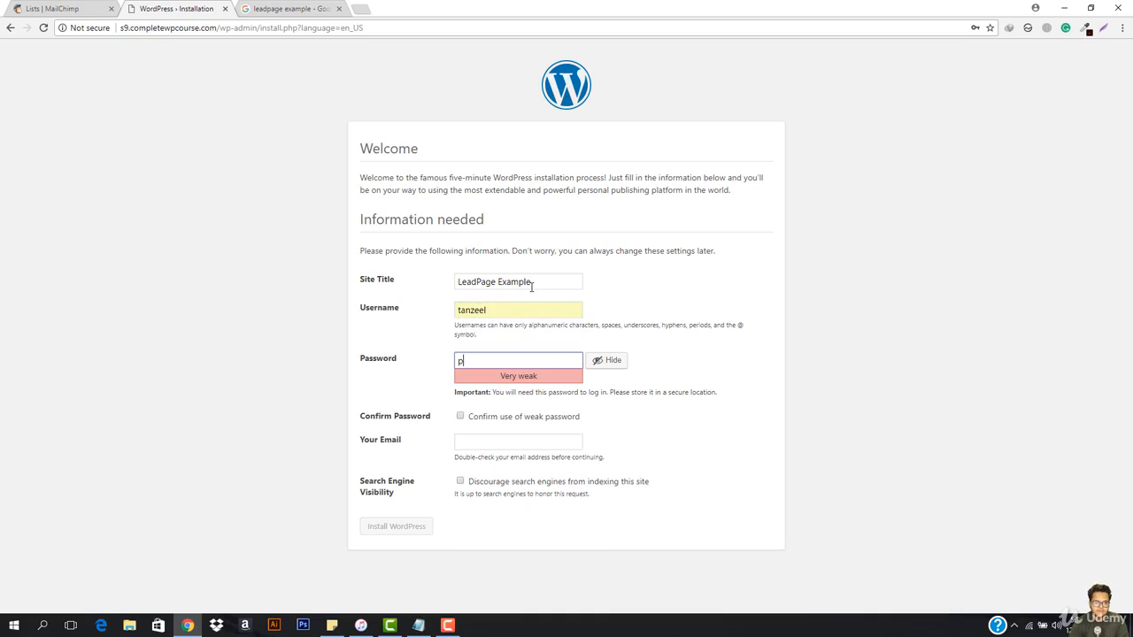
pyautogui.press('BackSpace')
pyautogui.press('BackSpace')
pyautogui.press('BackSpace')
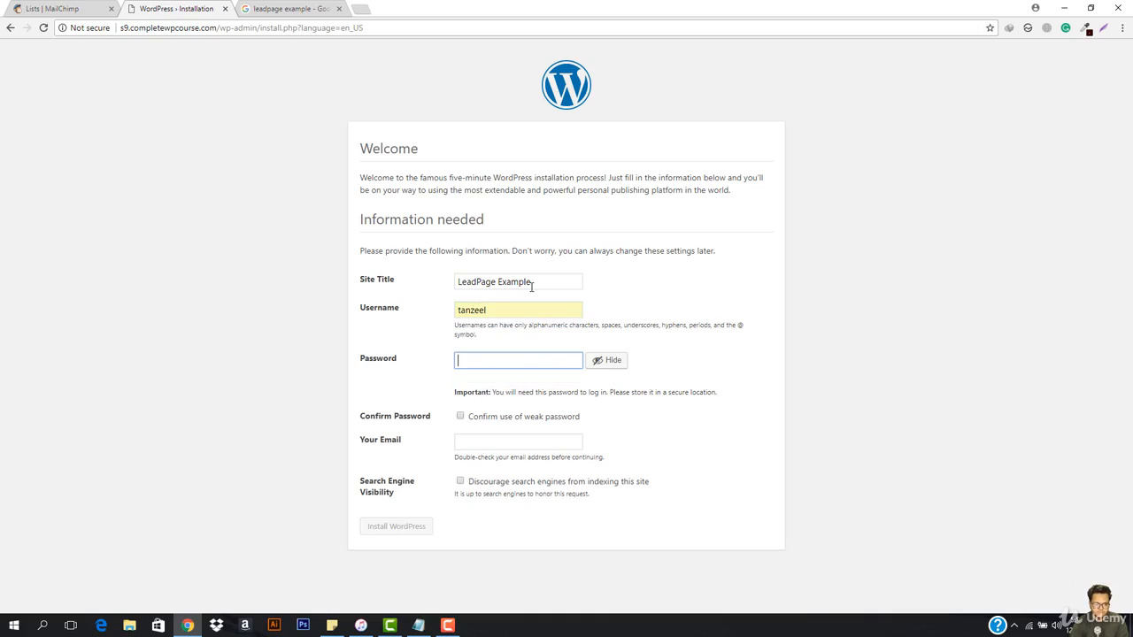
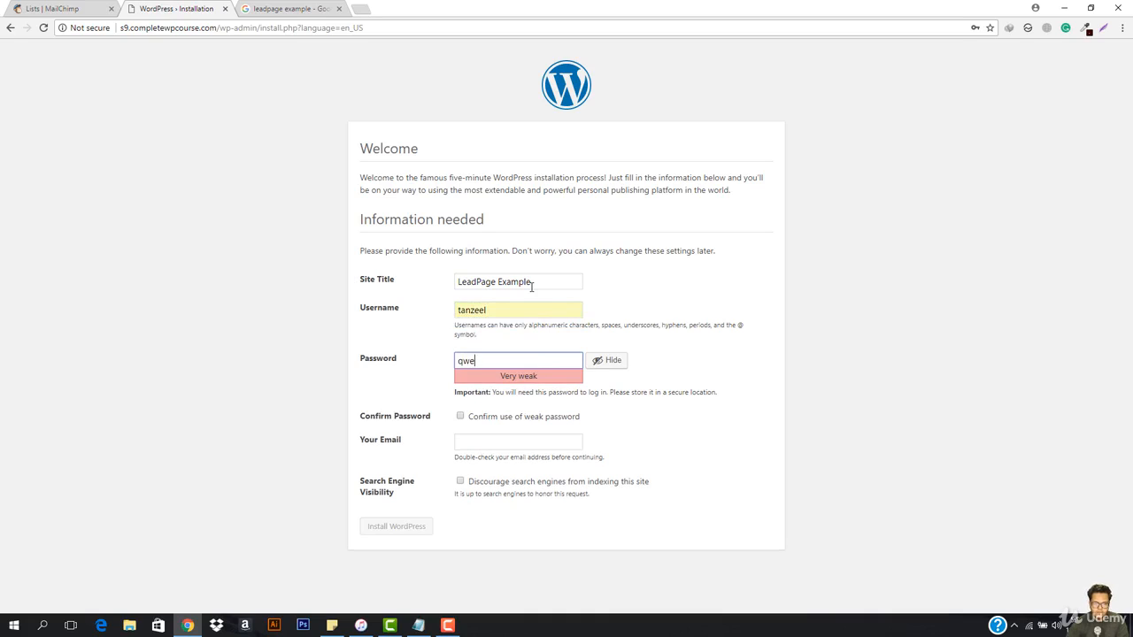
pyautogui.click(610, 361)
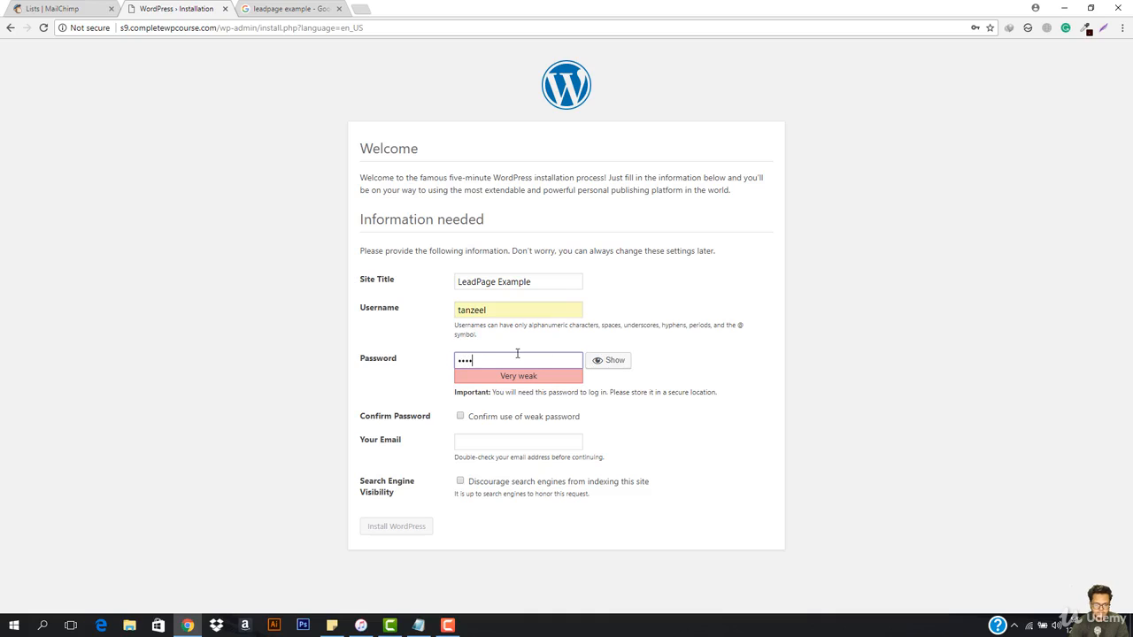
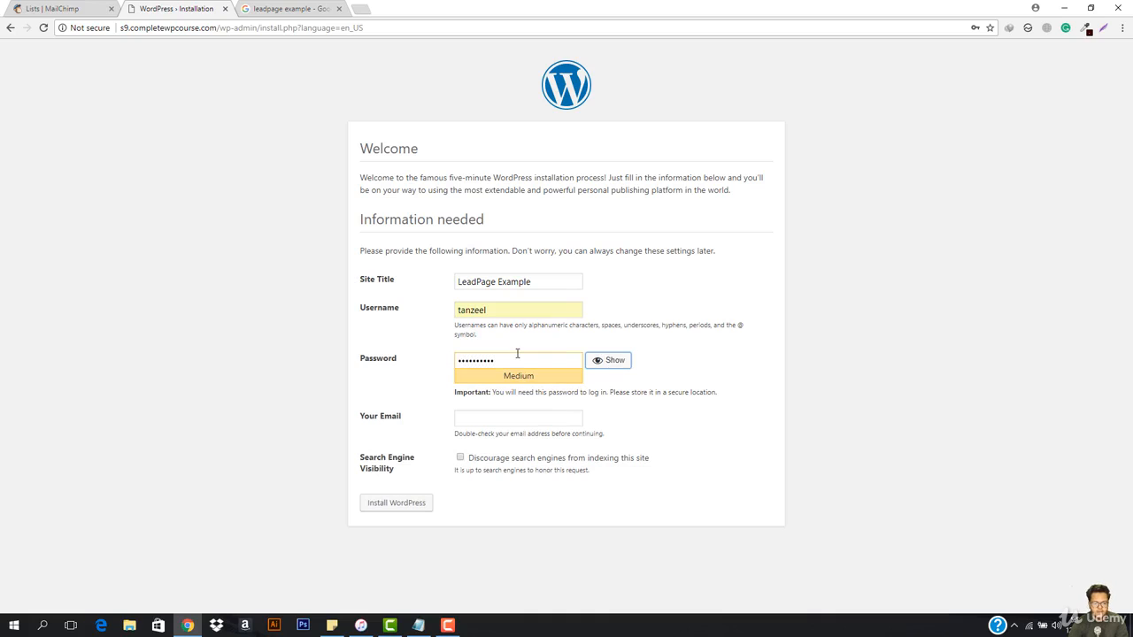
# Step: Fill in the administrator's e-mail address and install WordPress
pyautogui.press('Tab')
pyautogui.write('i')
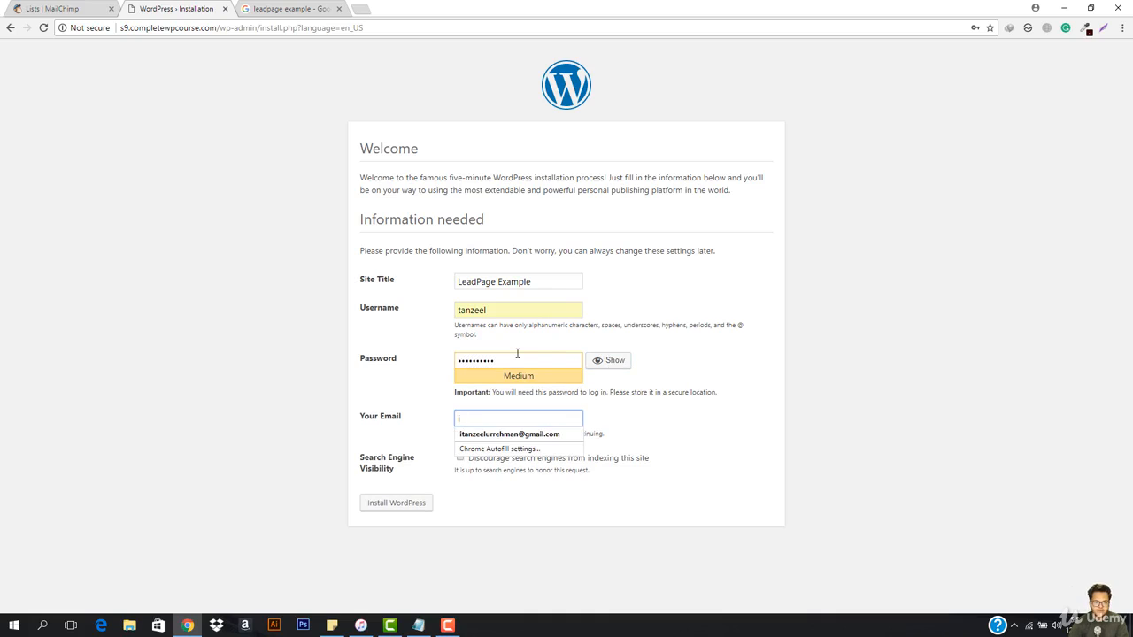
pyautogui.press('Down')
pyautogui.press('Return')
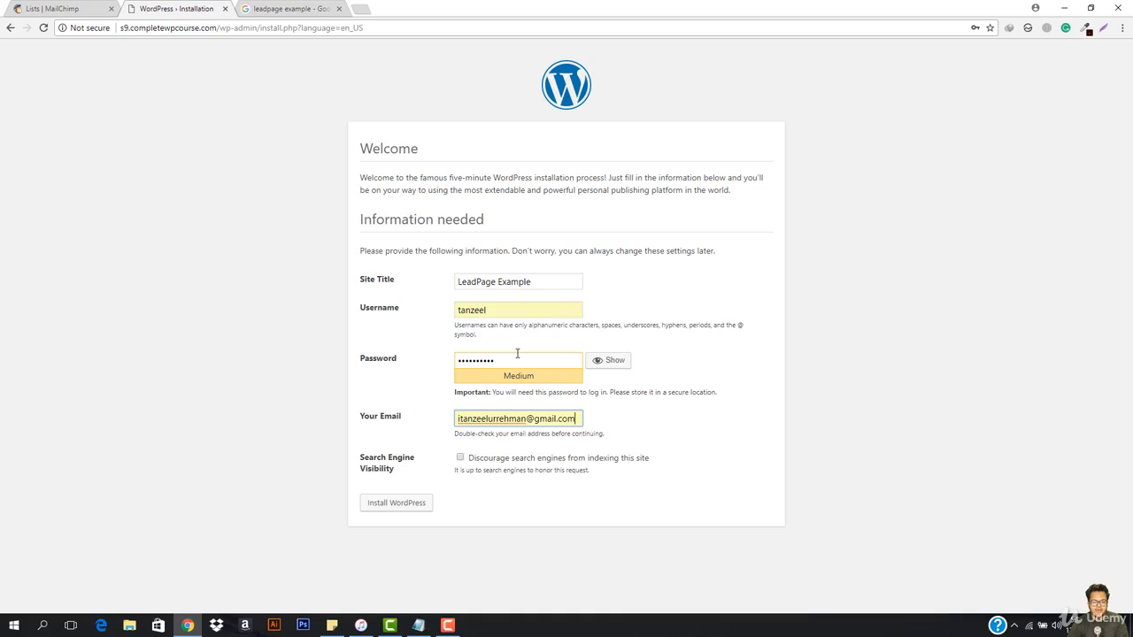
pyautogui.click(420, 511)
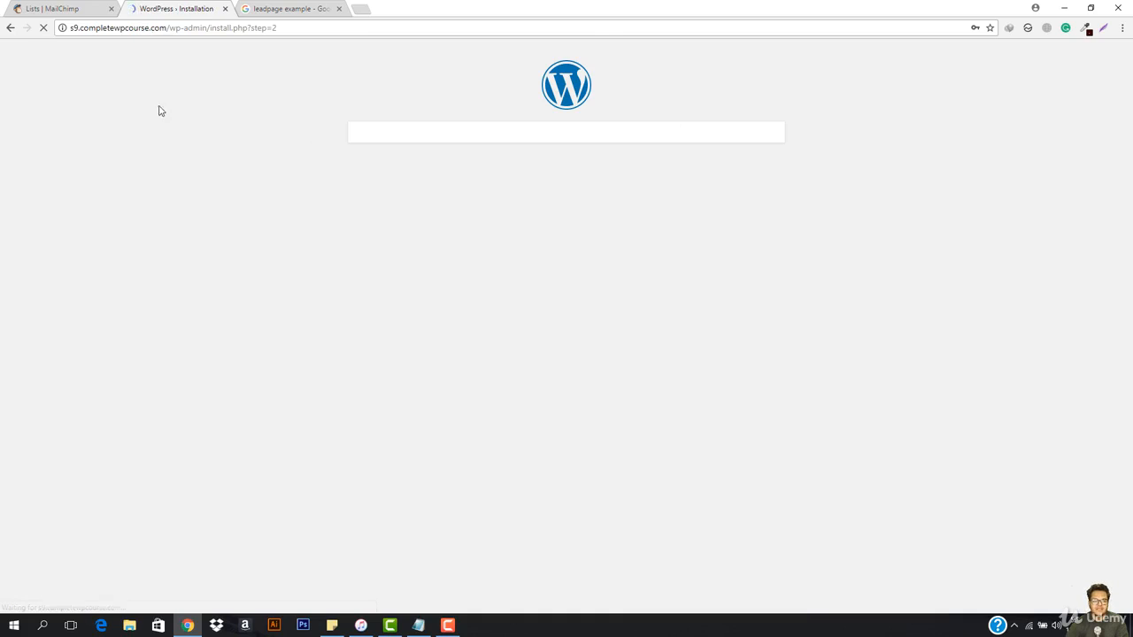
# Step: Log in to the new WordPress site with the administrator username and account password
pyautogui.click(380, 278)
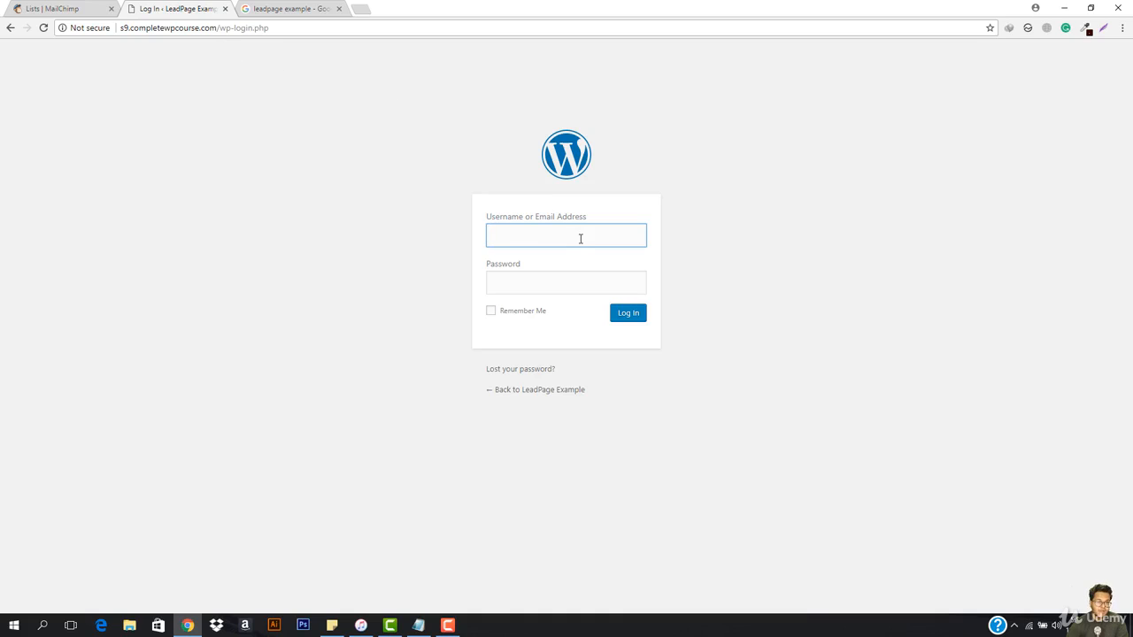
pyautogui.write('ta')
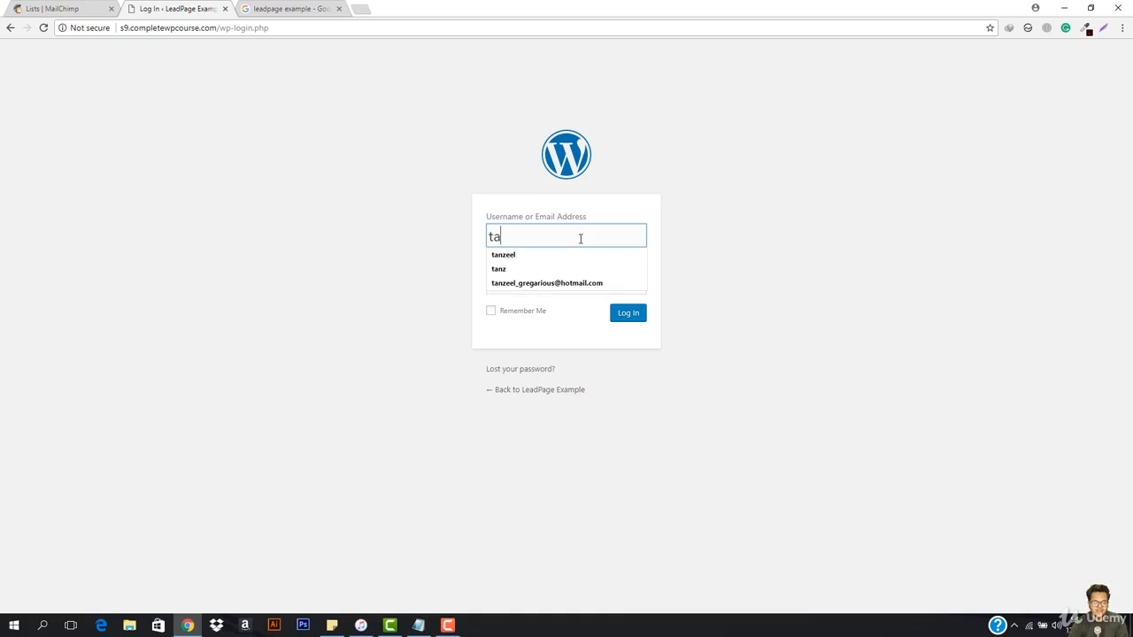
pyautogui.write('nzeel')
pyautogui.press('Tab')
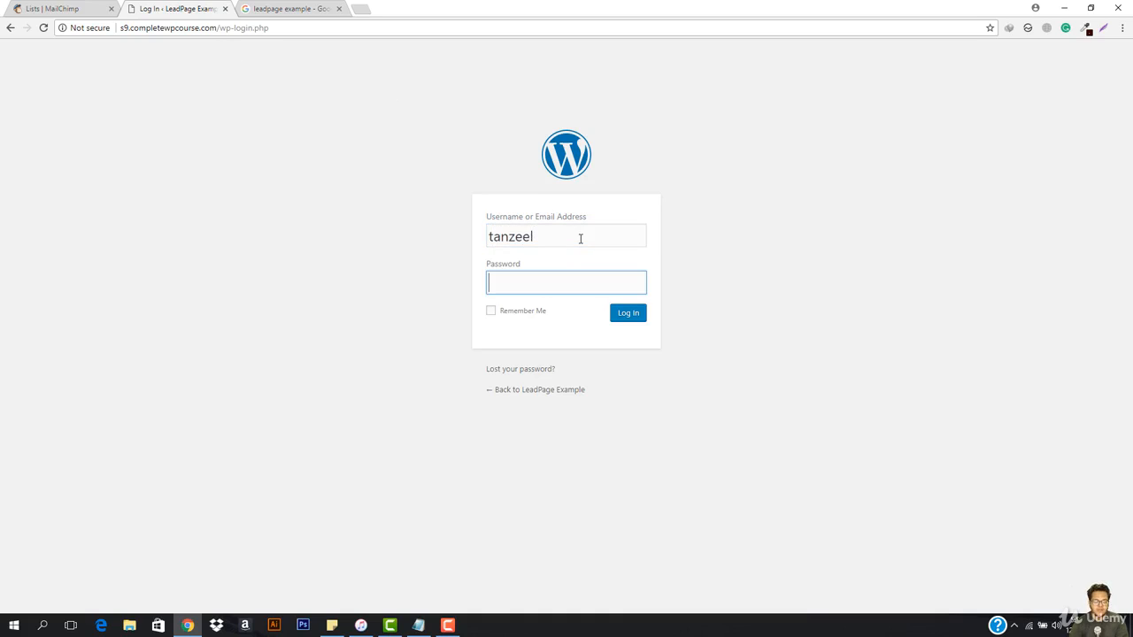
pyautogui.write('••••••••')
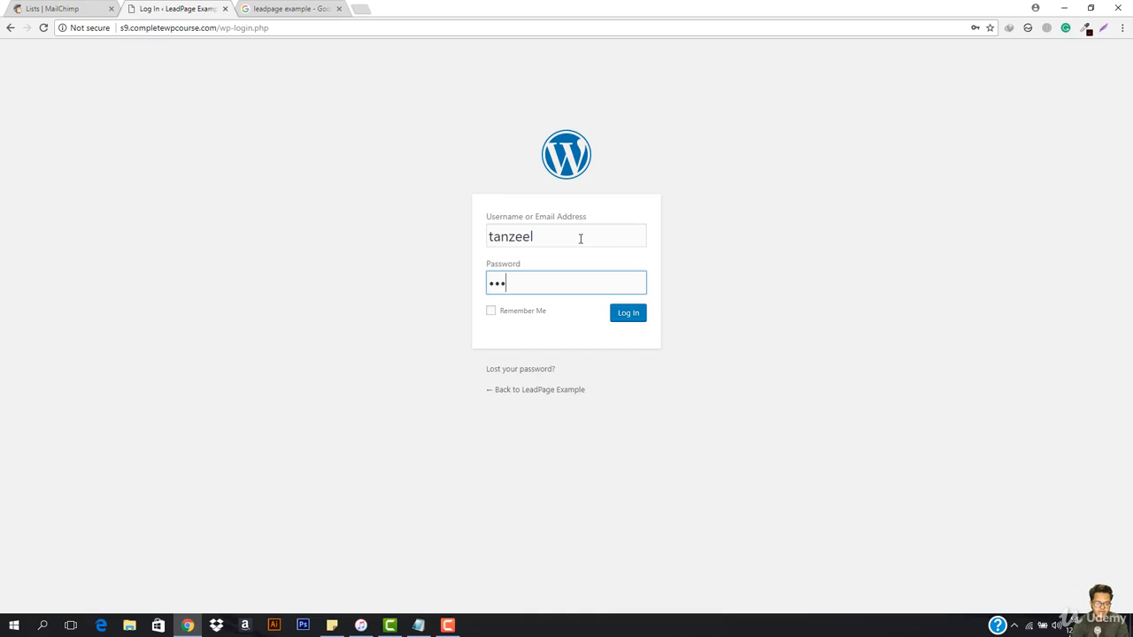
pyautogui.write('••')
pyautogui.press('Return')
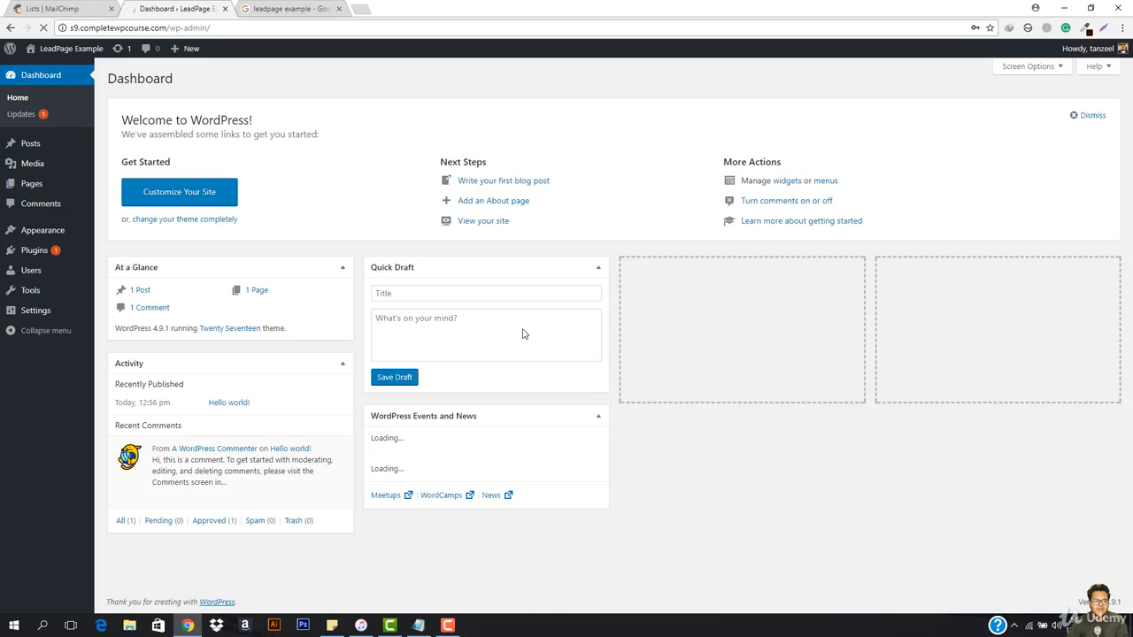
# Step: Open the LeadPage Example site's front end in a separate browser tab and view it
pyautogui.moveTo(67, 48)
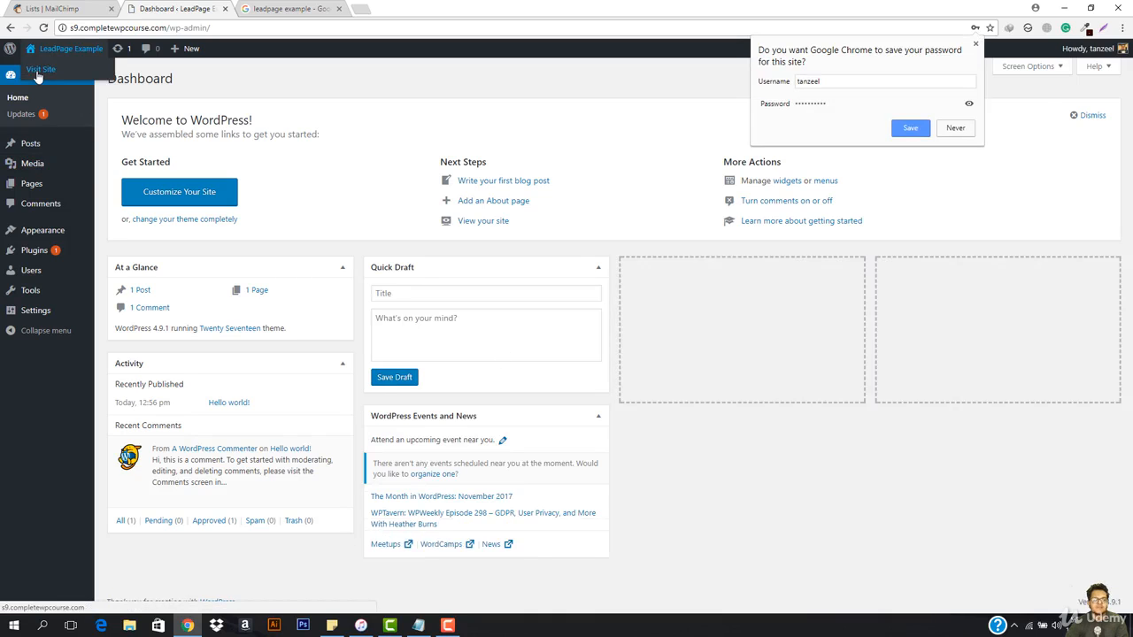
pyautogui.rightClick(37, 70)
pyautogui.click(79, 79)
pyautogui.click(270, 9)
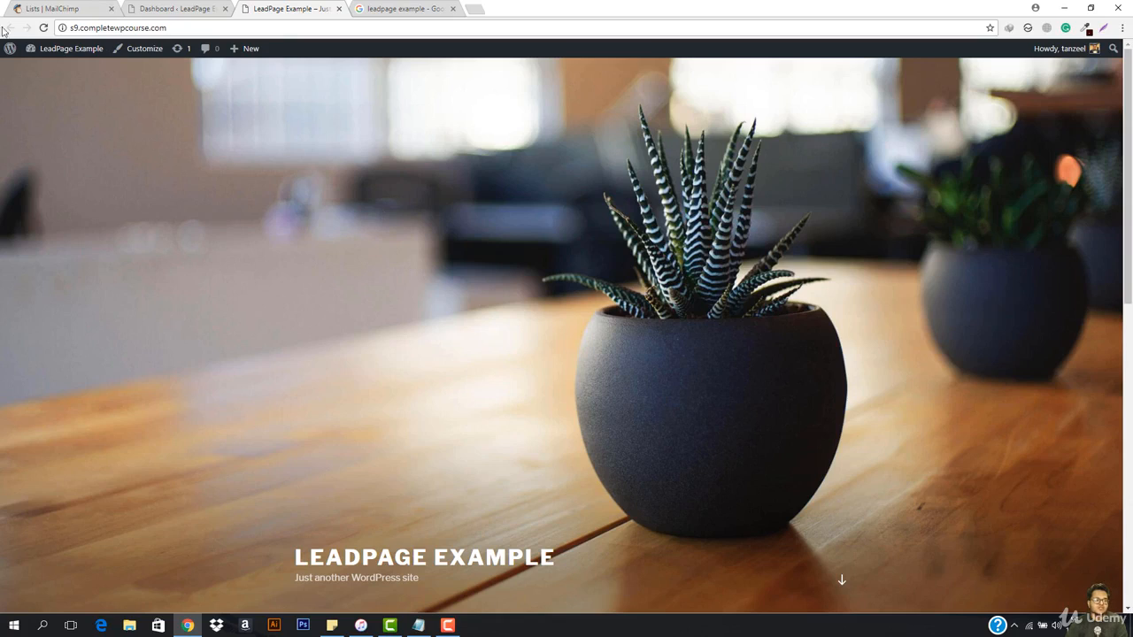
# Step: Go back to the site's dashboard and view the installed themes
pyautogui.click(35, 75)
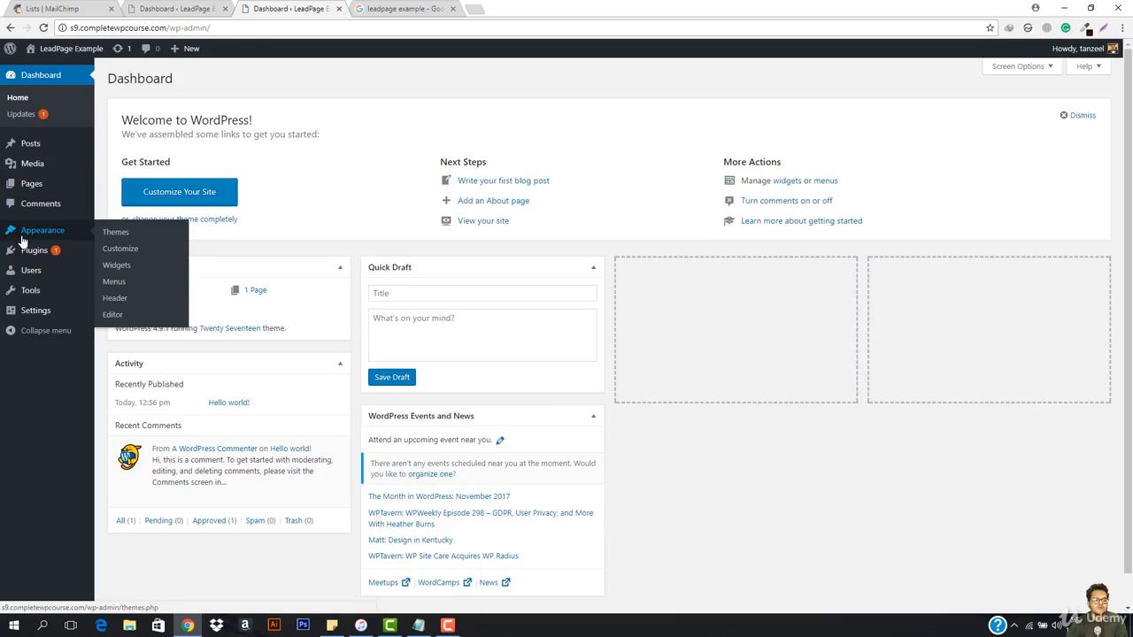
pyautogui.moveTo(20, 317)
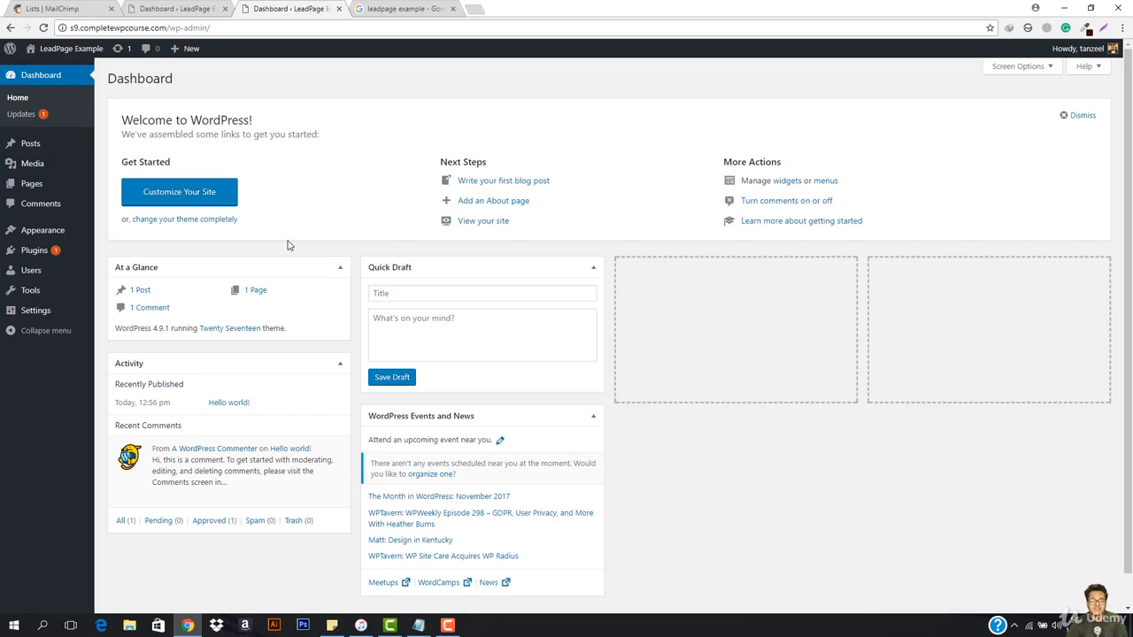
pyautogui.moveTo(51, 232)
pyautogui.click(115, 232)
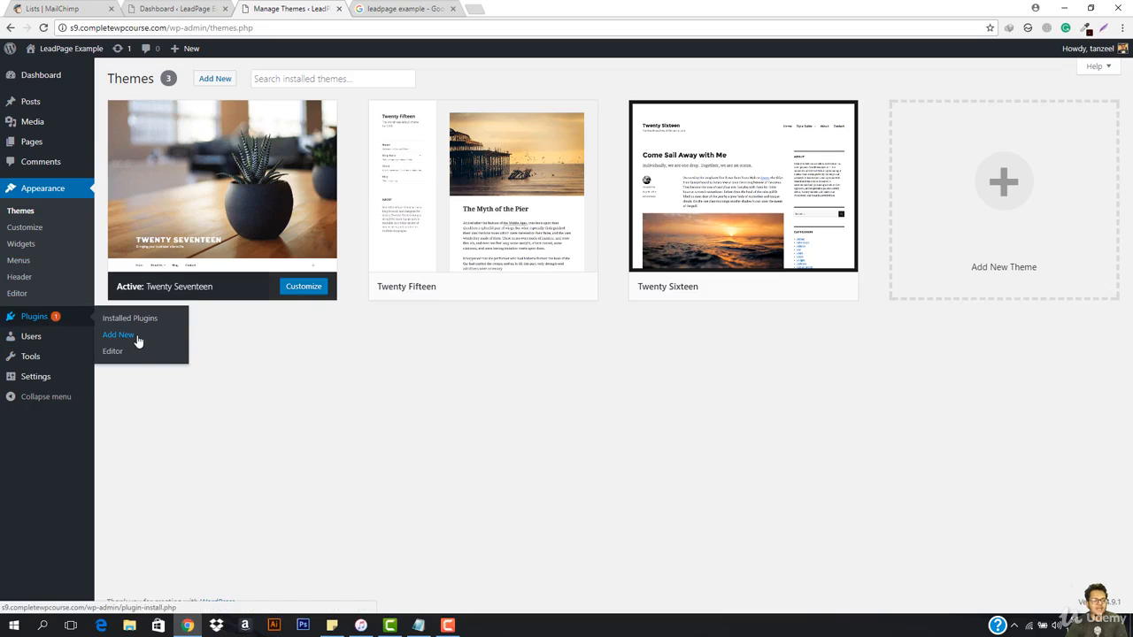
# Step: Find the Elementor Page Builder plugin by searching new plugins for "elementor", and install and activate it
pyautogui.click(137, 338)
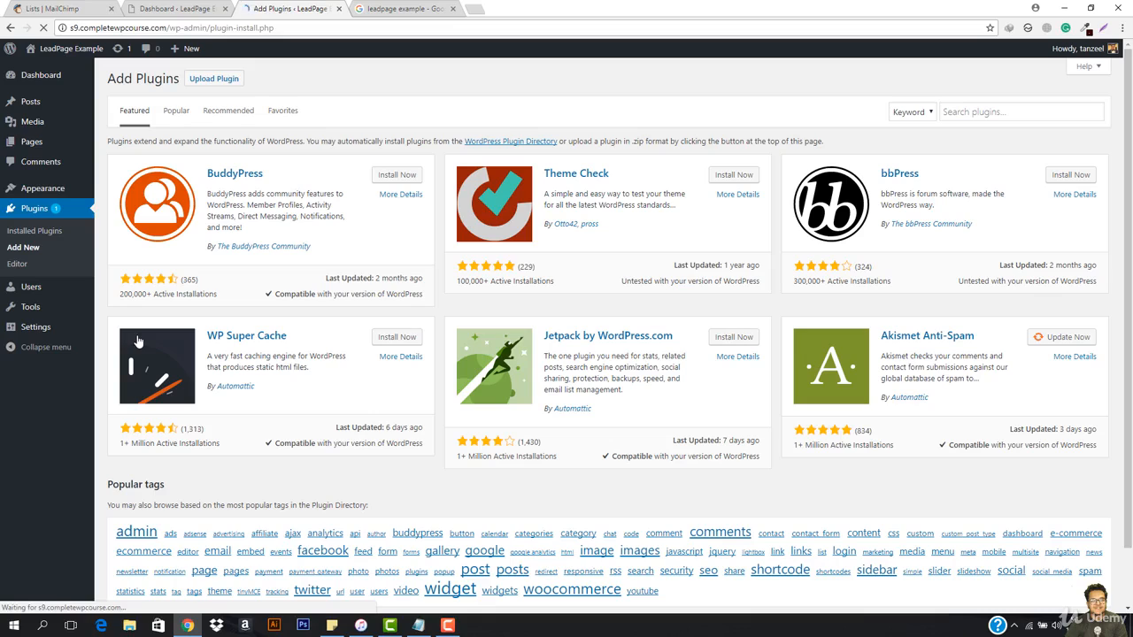
pyautogui.click(998, 113)
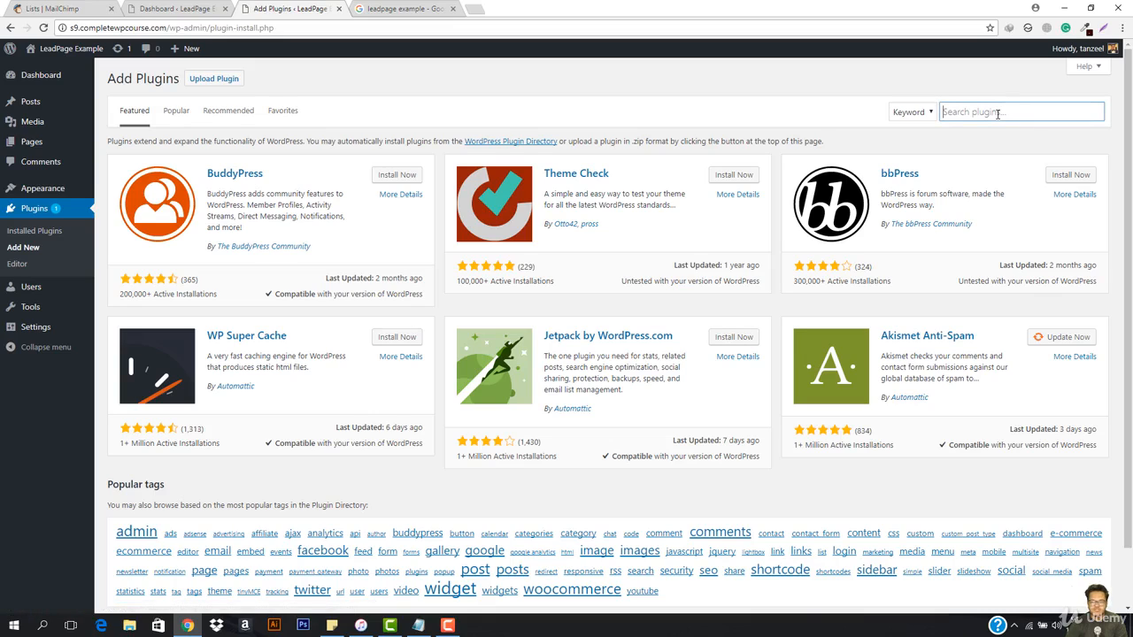
pyautogui.write('elementor')
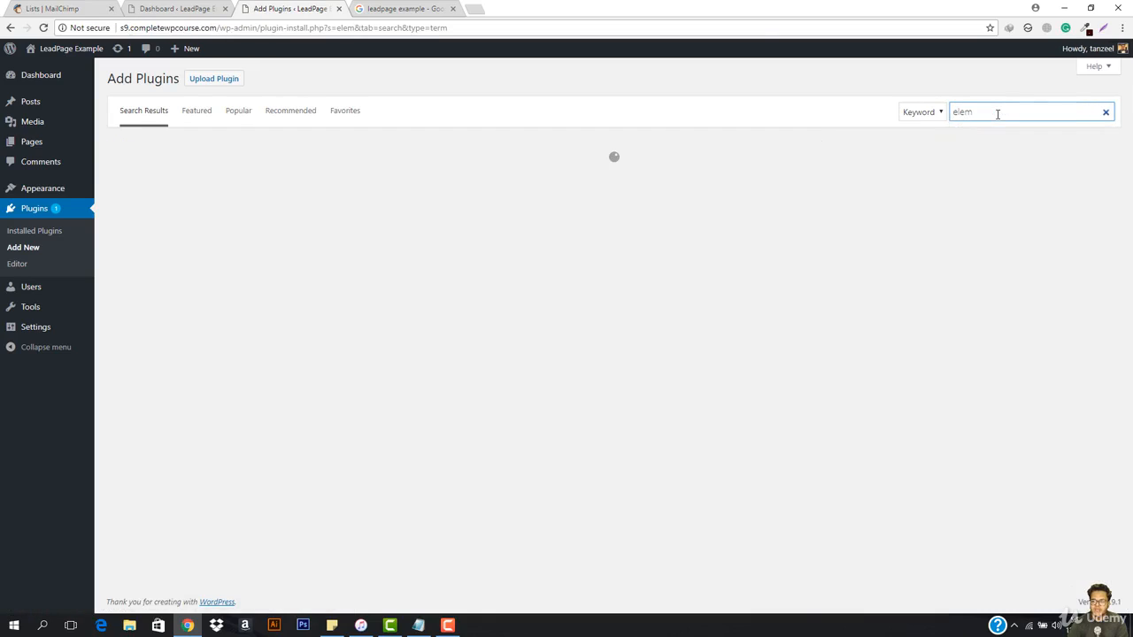
pyautogui.click(970, 129)
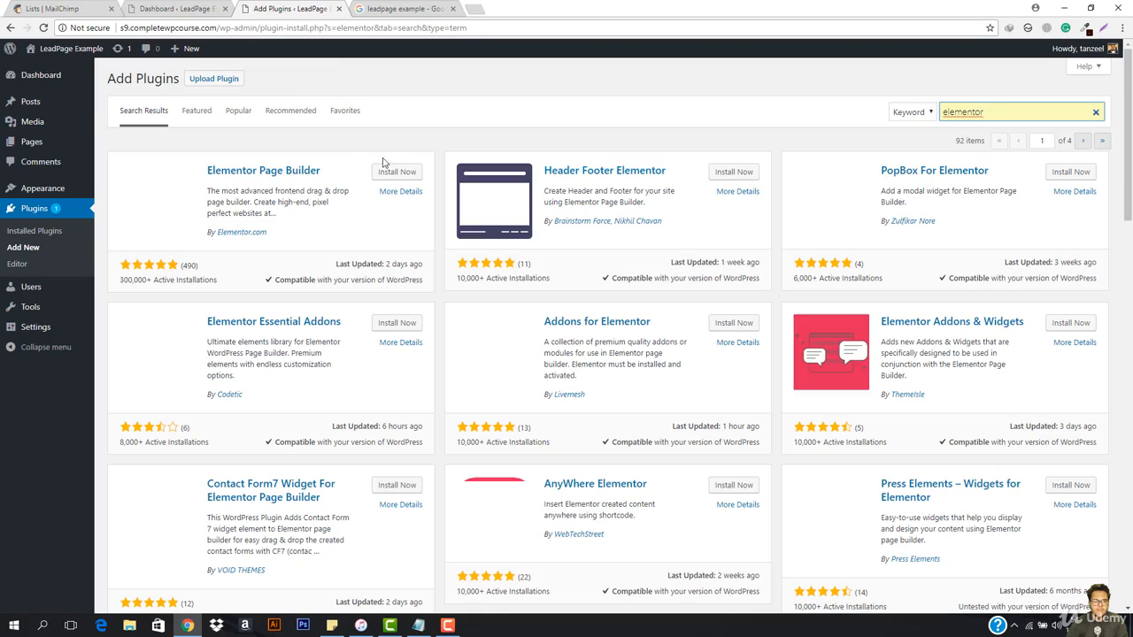
pyautogui.click(390, 171)
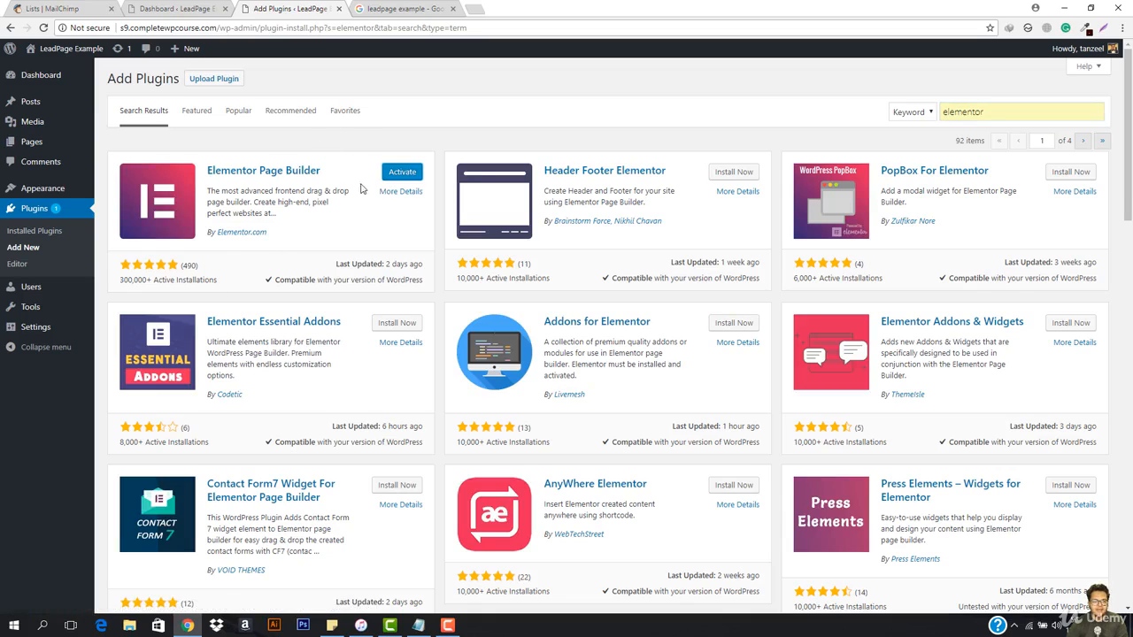
pyautogui.click(403, 173)
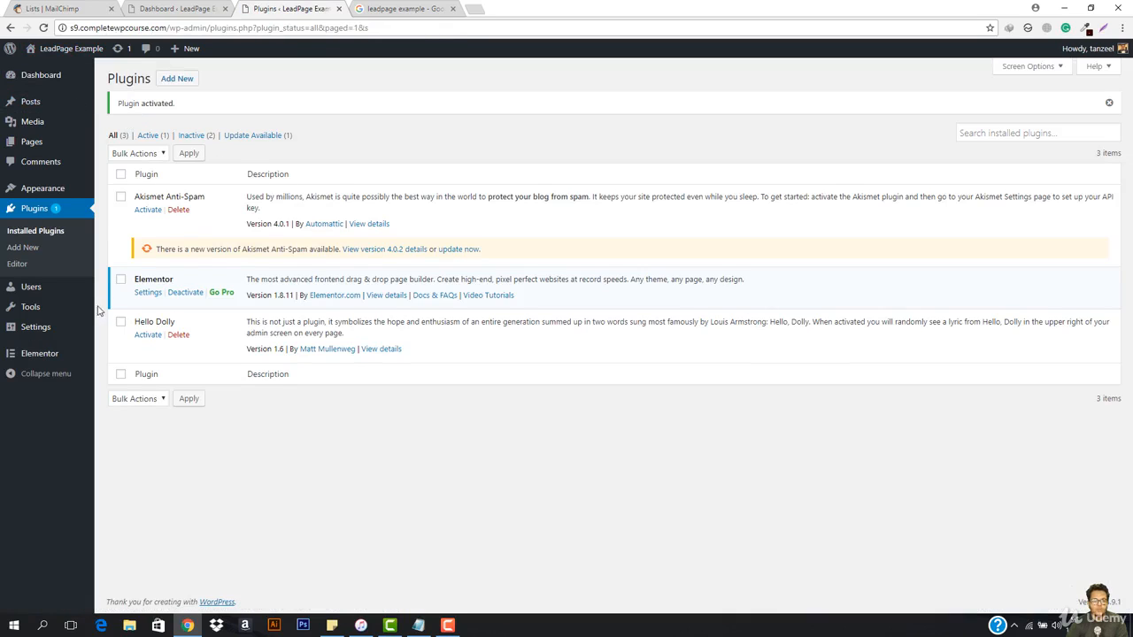
# Step: View the site's list of pages, and open the Elementor Pro pricing page from the resource link in Udemy lecture 96
pyautogui.moveTo(34, 191)
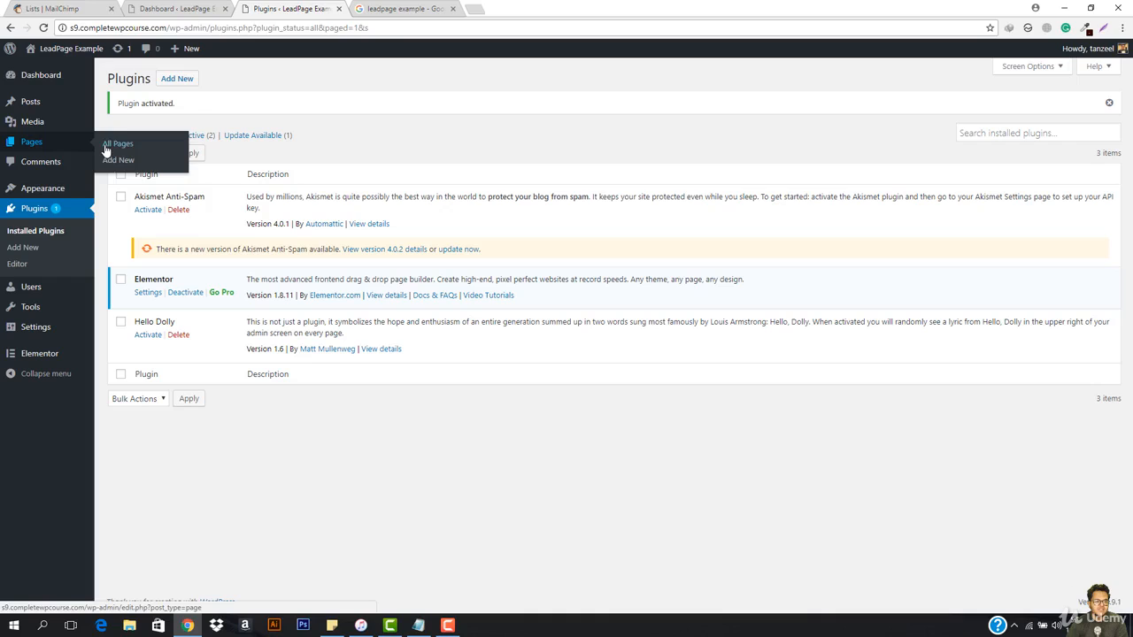
pyautogui.click(108, 146)
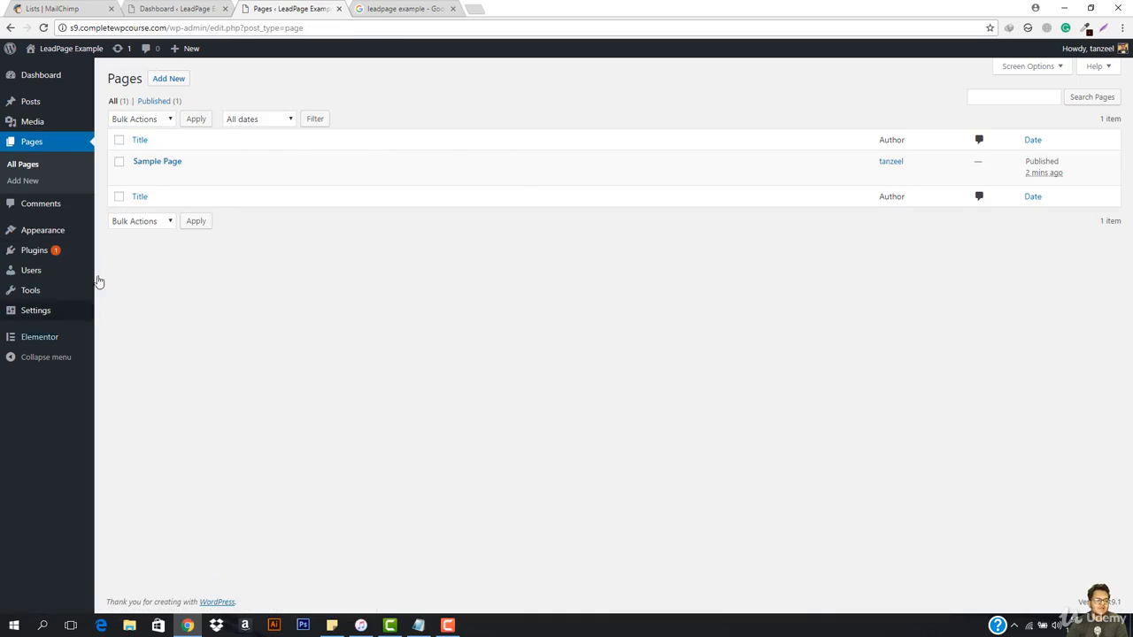
pyautogui.moveTo(511, 184)
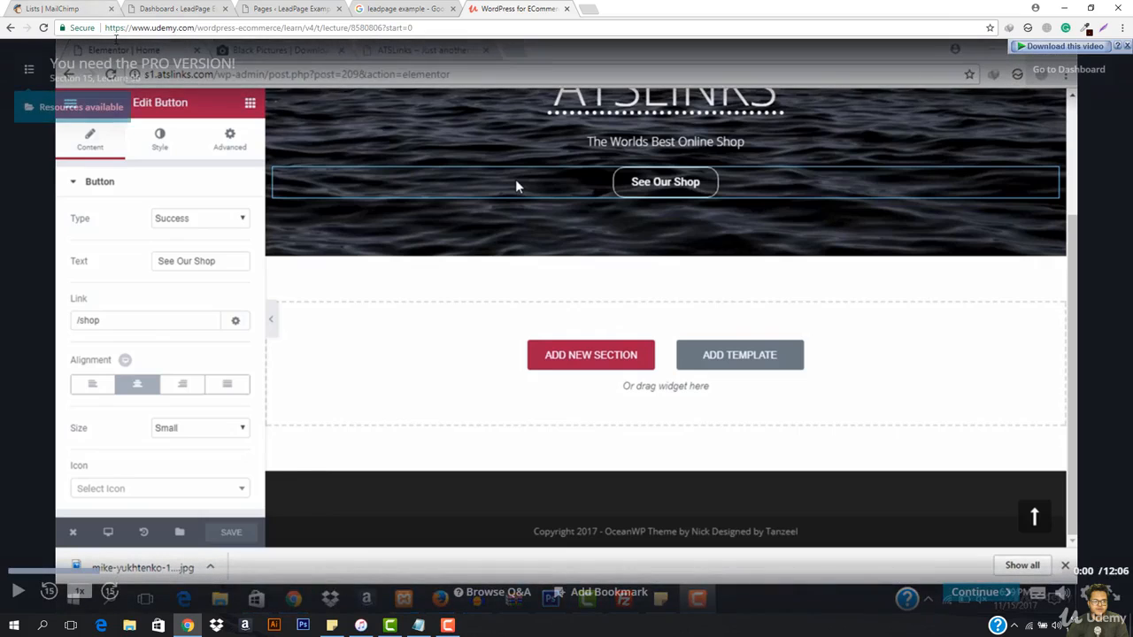
pyautogui.click(69, 114)
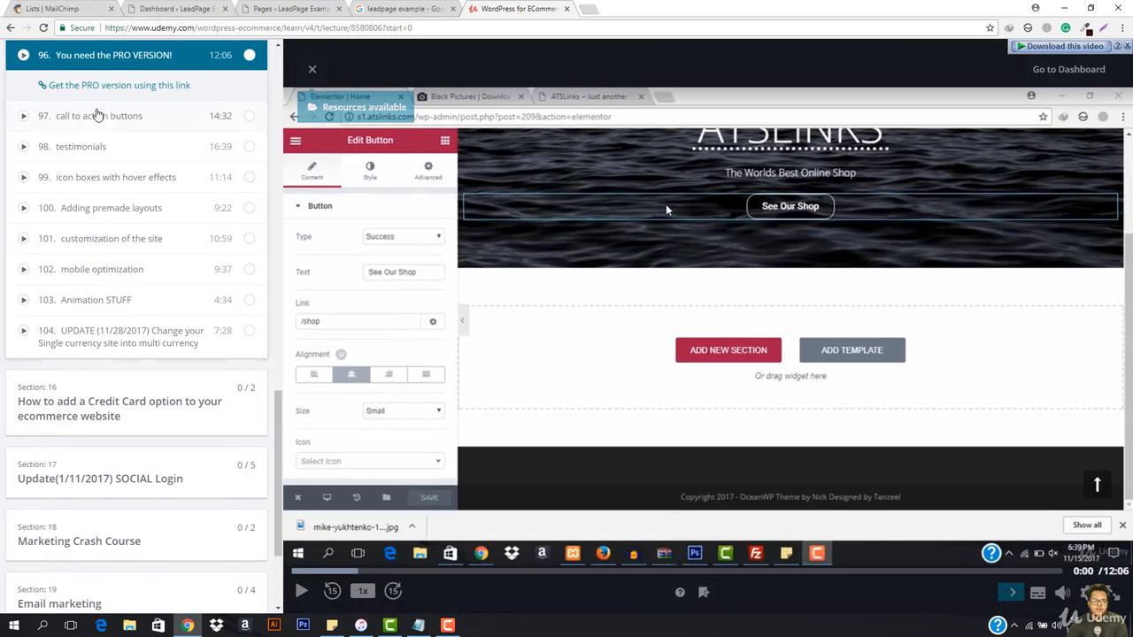
pyautogui.click(111, 87)
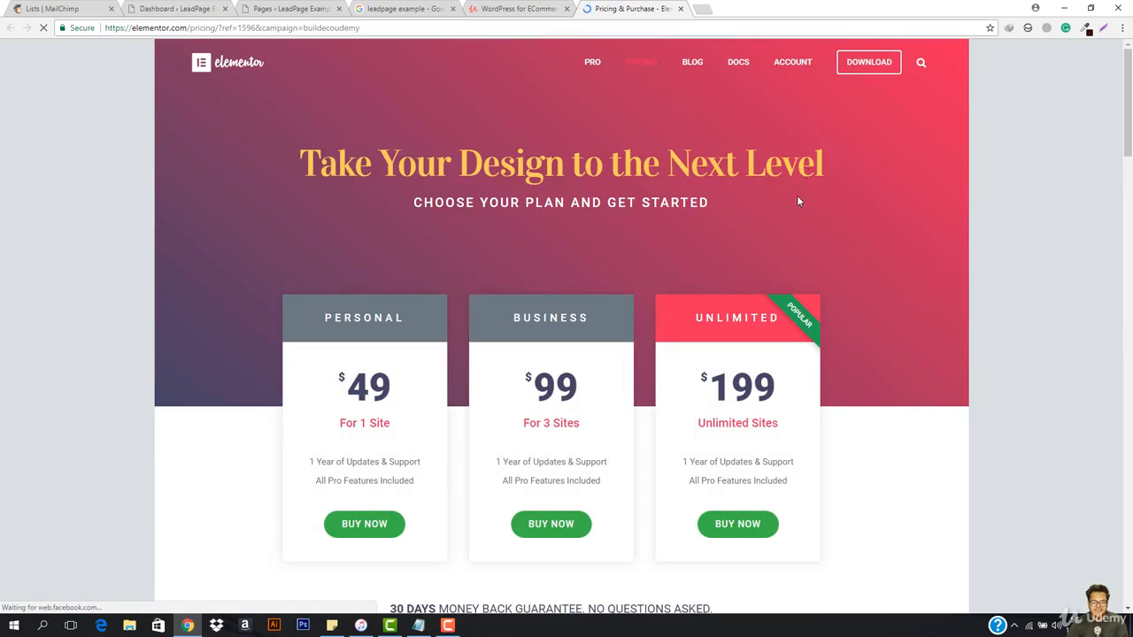
# Step: Review the Elementor Pro pricing plans and open the account page on the Elementor website
pyautogui.scroll(-2, 485, 330)
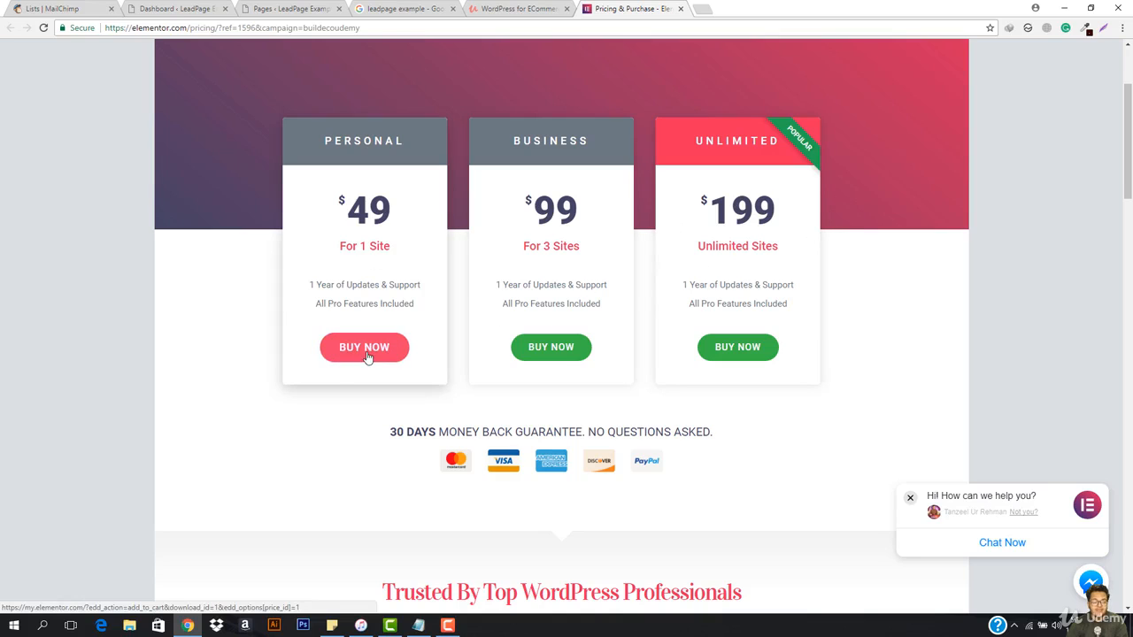
pyautogui.scroll(2, 593, 312)
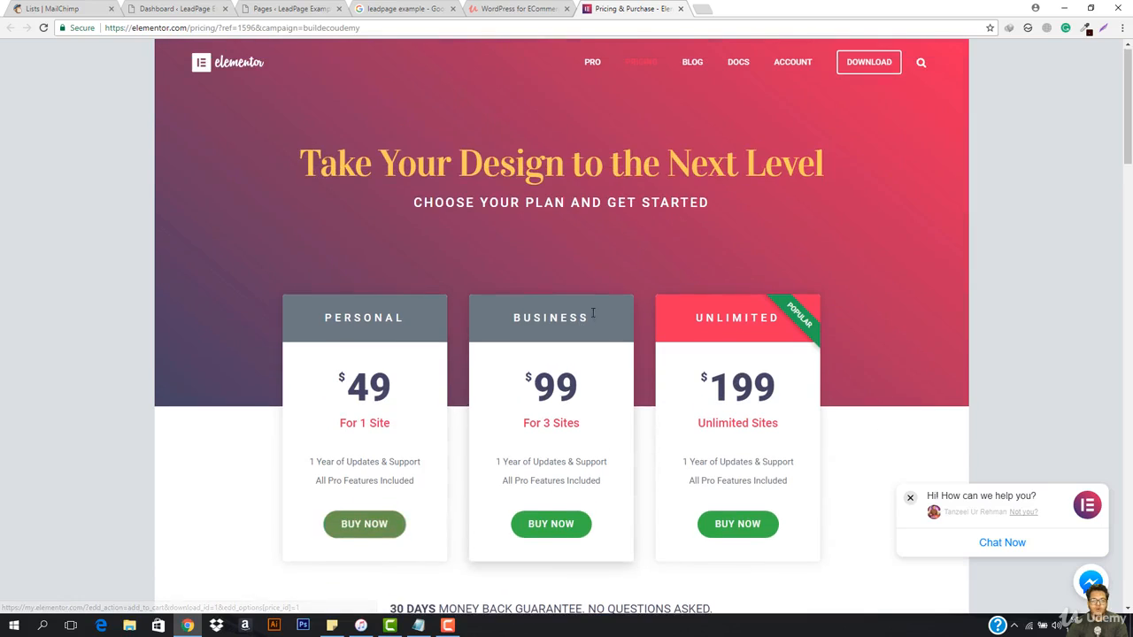
pyautogui.click(792, 62)
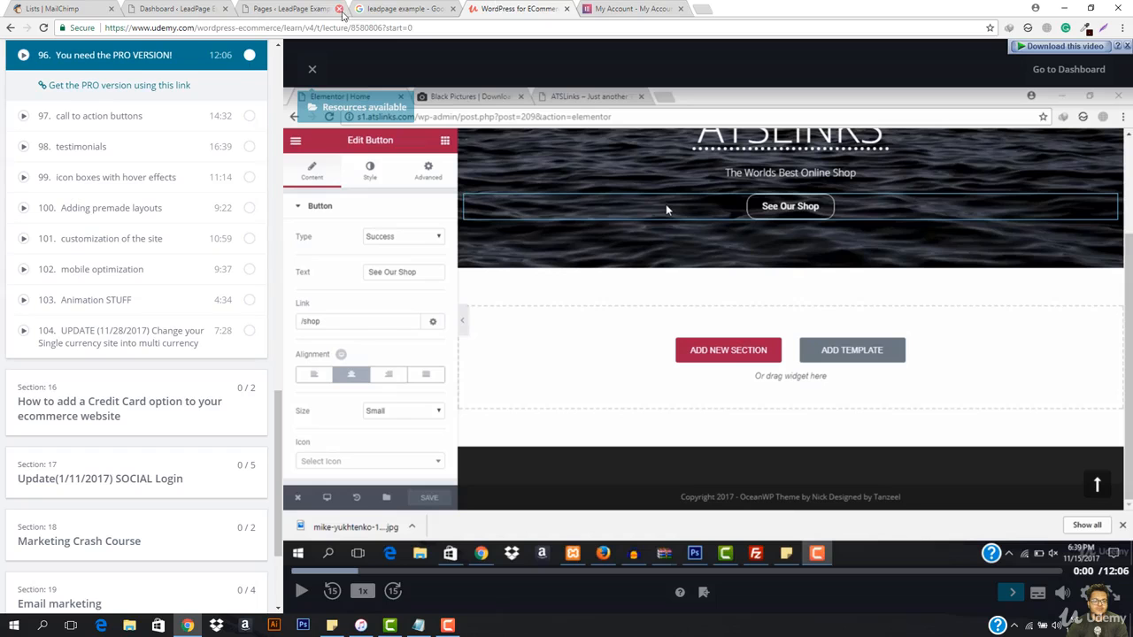
# Step: Upload elementor-pro-1.10.0.zip from the Downloads folder as a new plugin on the LeadPage Example site, and install and activate it
pyautogui.click(292, 8)
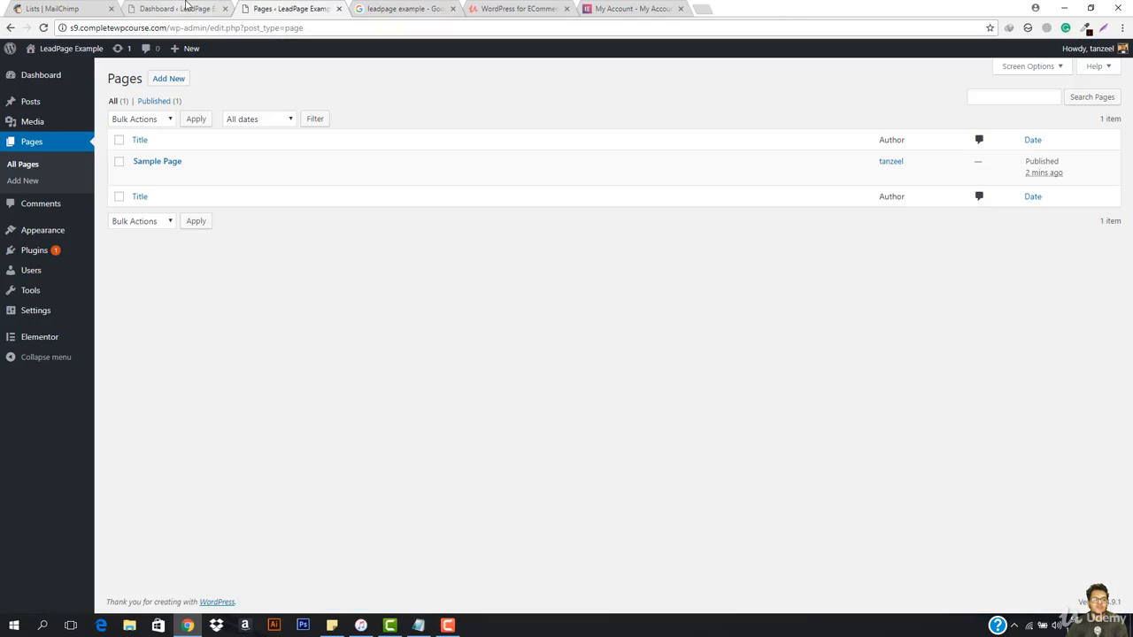
pyautogui.moveTo(36, 250)
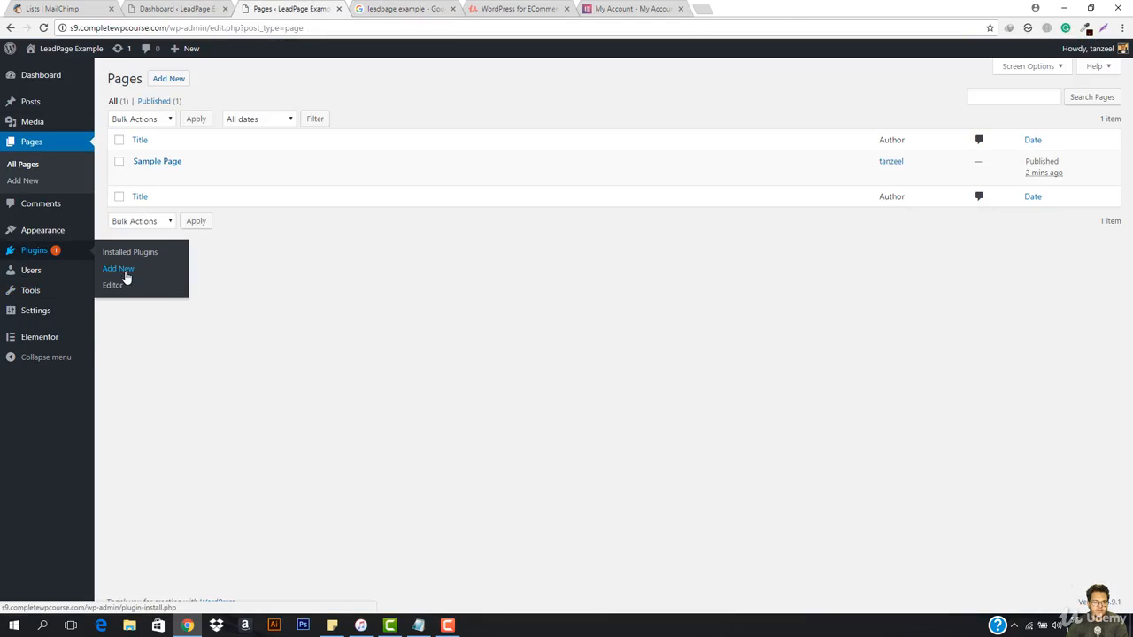
pyautogui.click(125, 271)
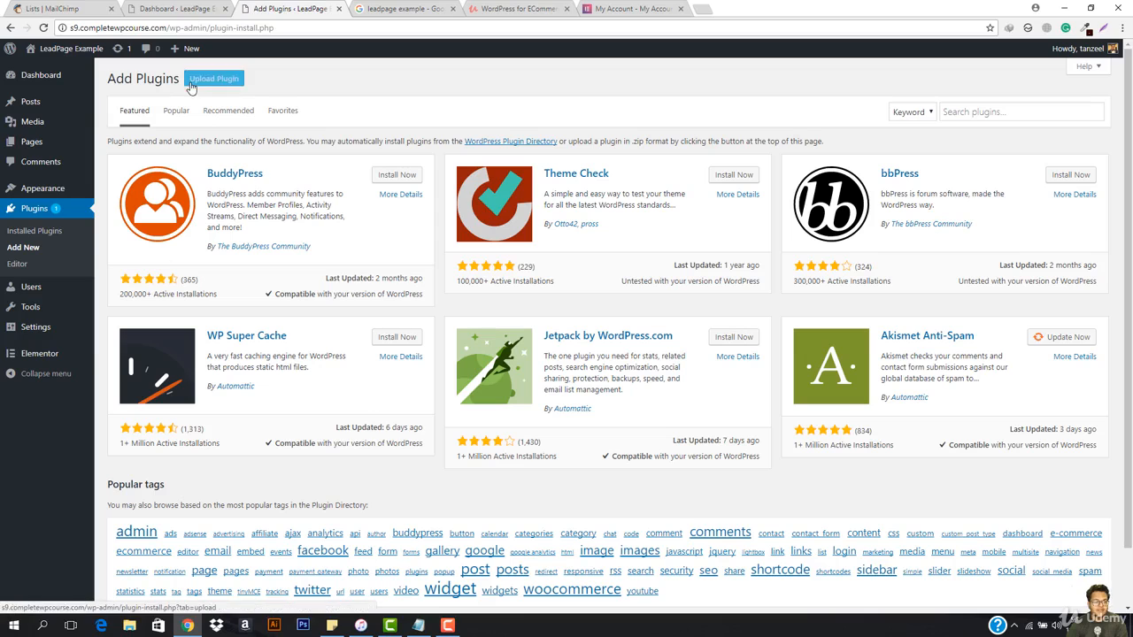
pyautogui.click(200, 85)
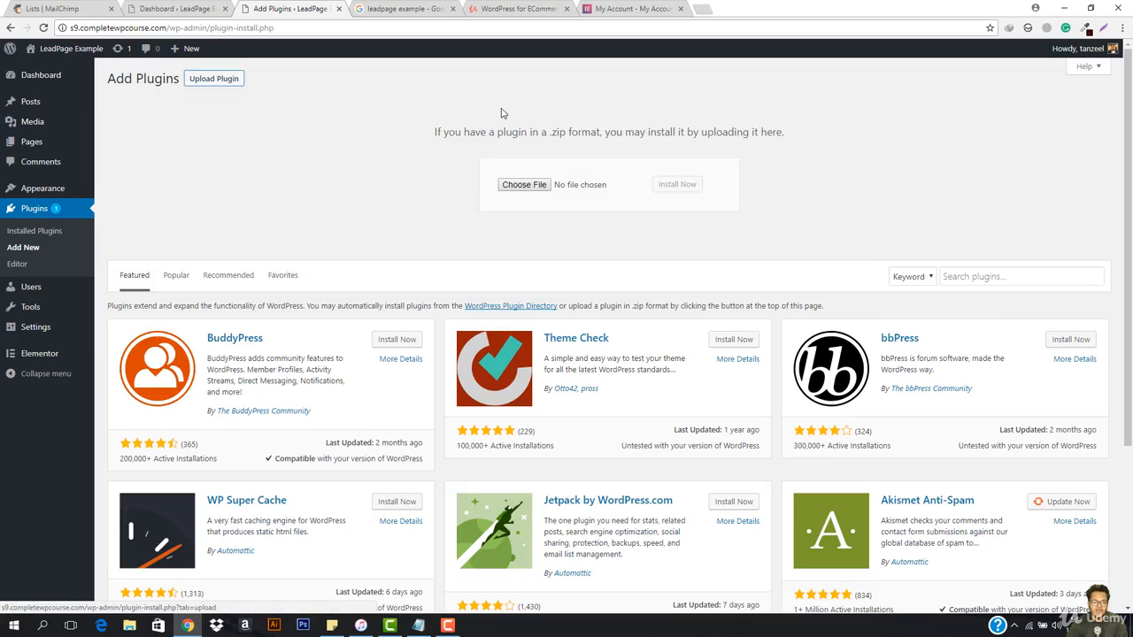
pyautogui.click(526, 187)
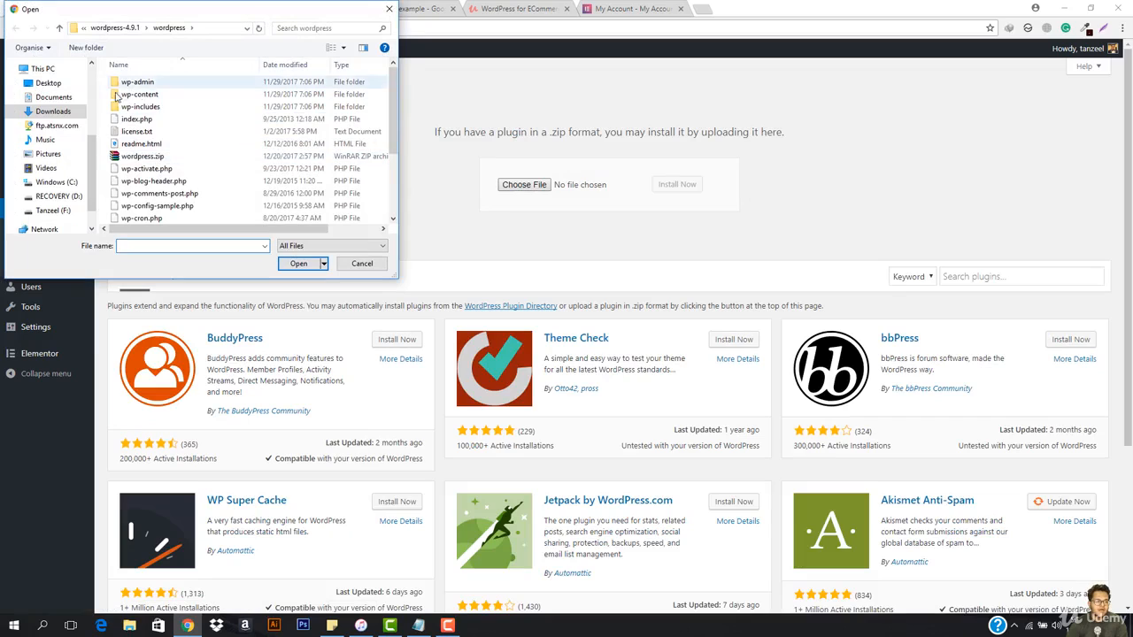
pyautogui.click(70, 100)
pyautogui.click(71, 111)
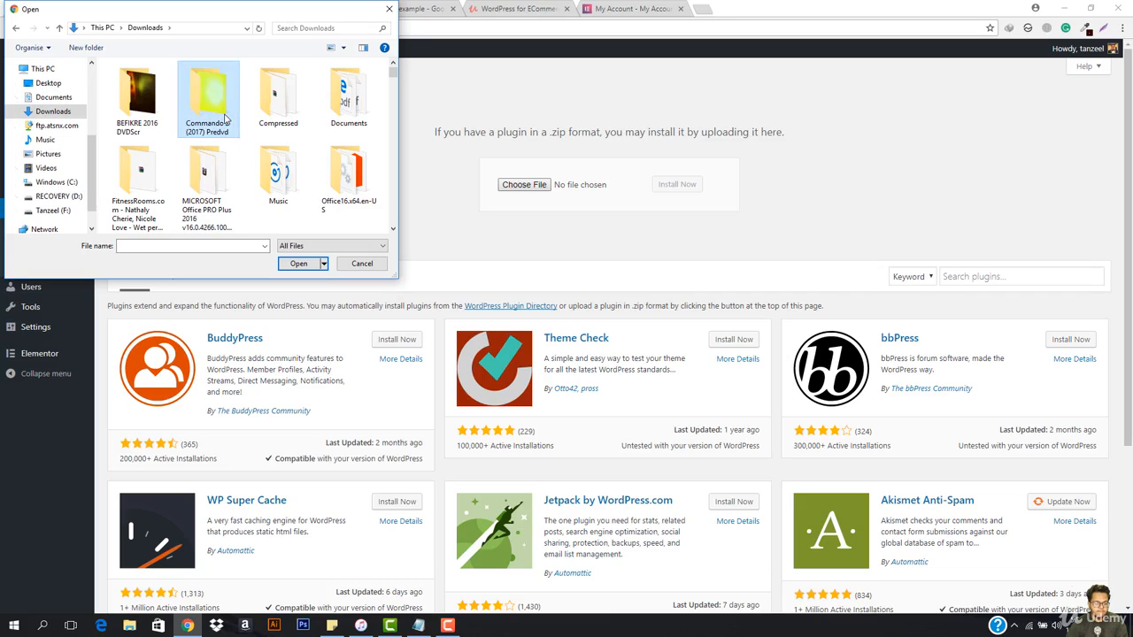
pyautogui.press('e')
pyautogui.doubleClick(189, 92)
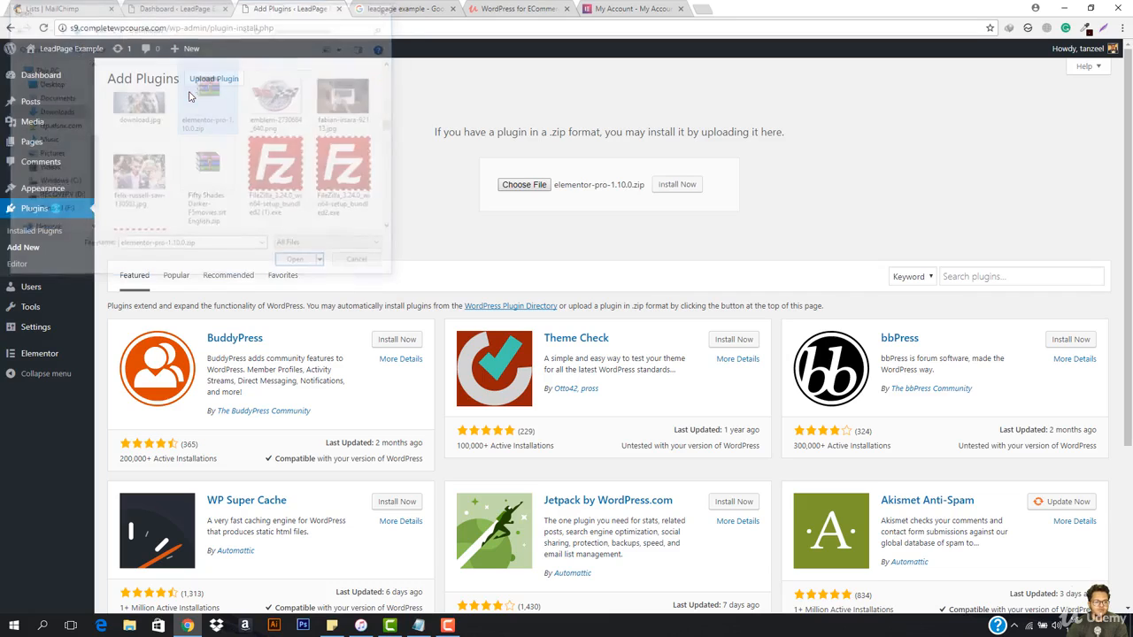
pyautogui.click(686, 186)
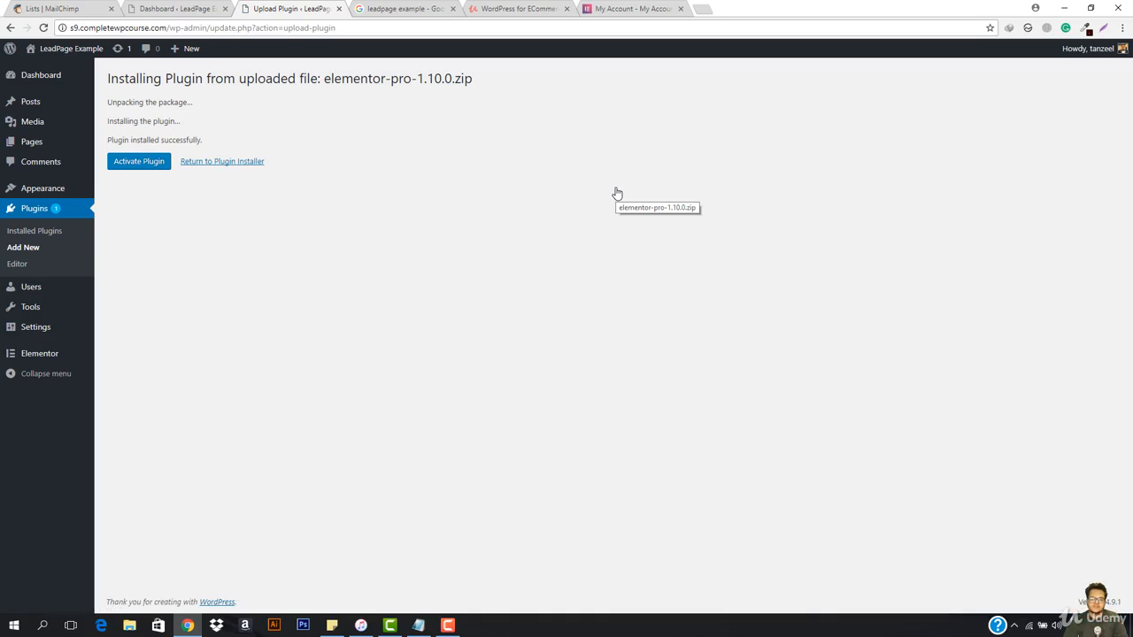
pyautogui.click(139, 166)
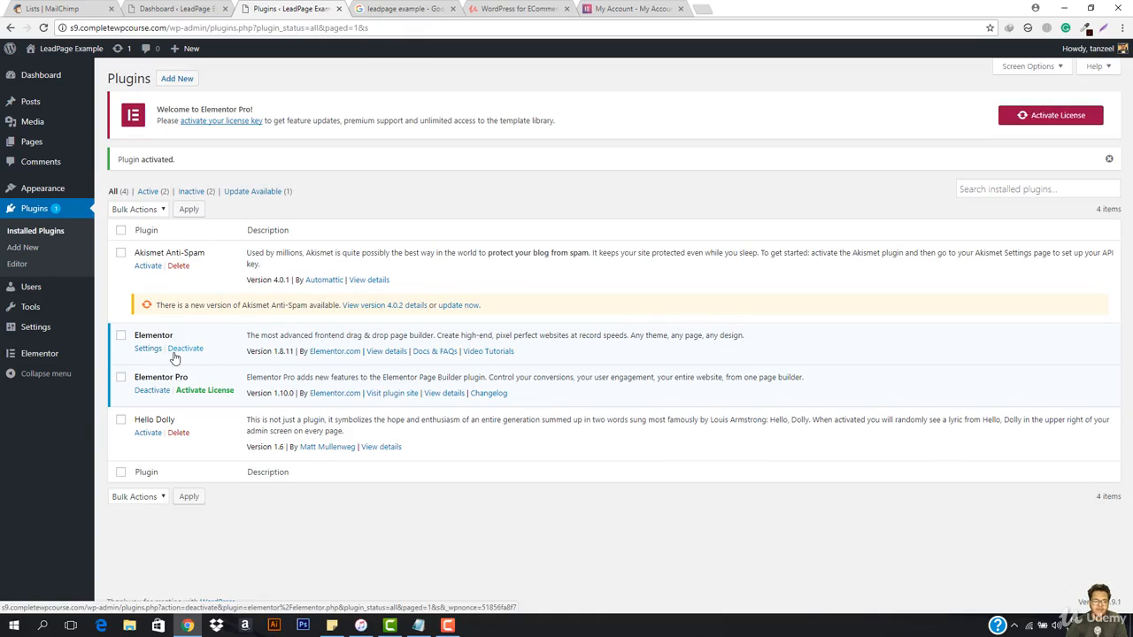
# Step: View the published Sample Page, return to the page list and move Sample Page to the trash
pyautogui.moveTo(55, 145)
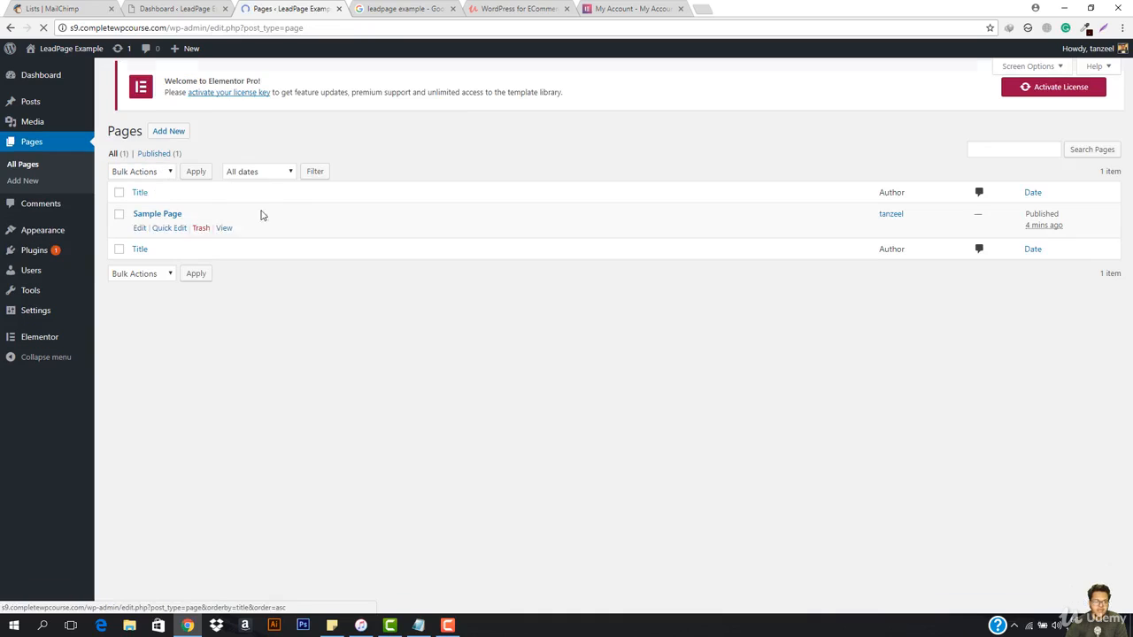
pyautogui.click(225, 236)
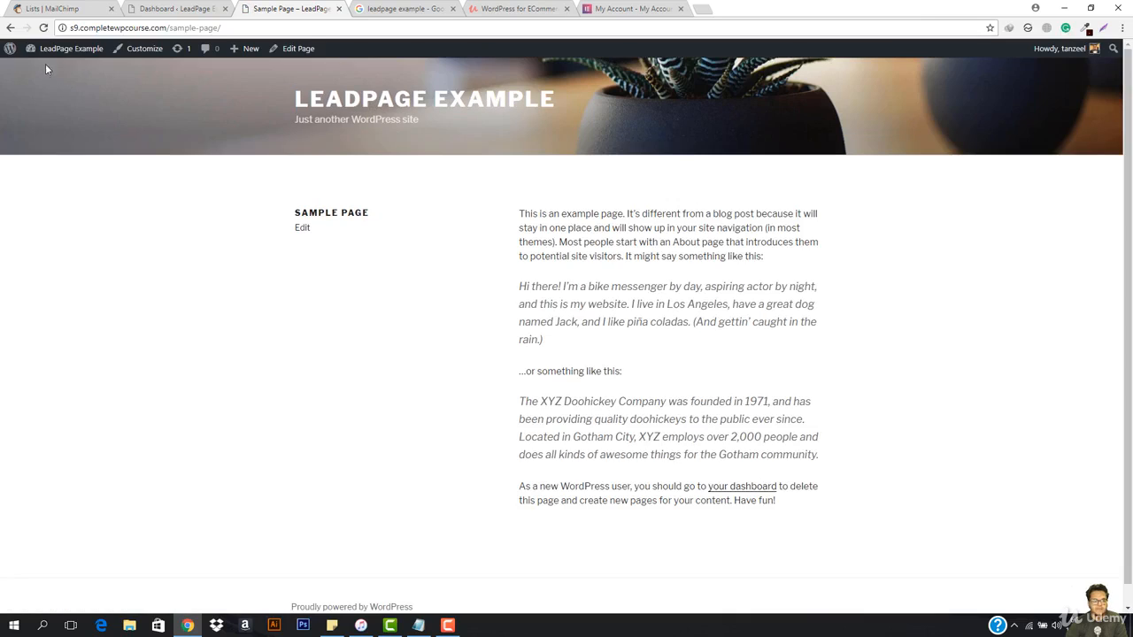
pyautogui.click(10, 28)
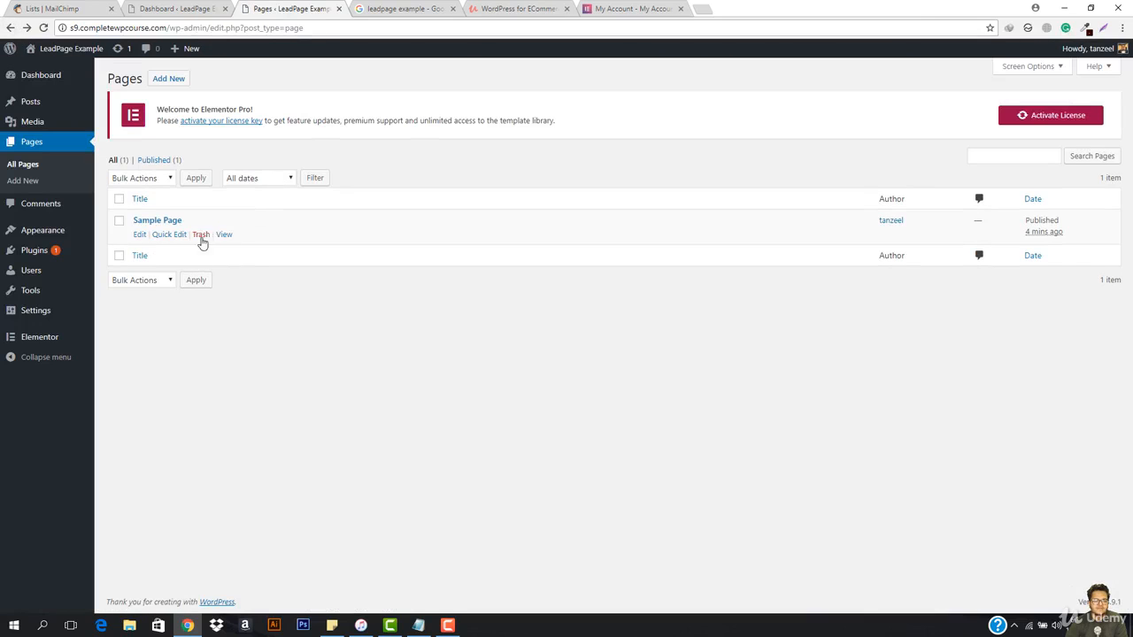
pyautogui.click(201, 235)
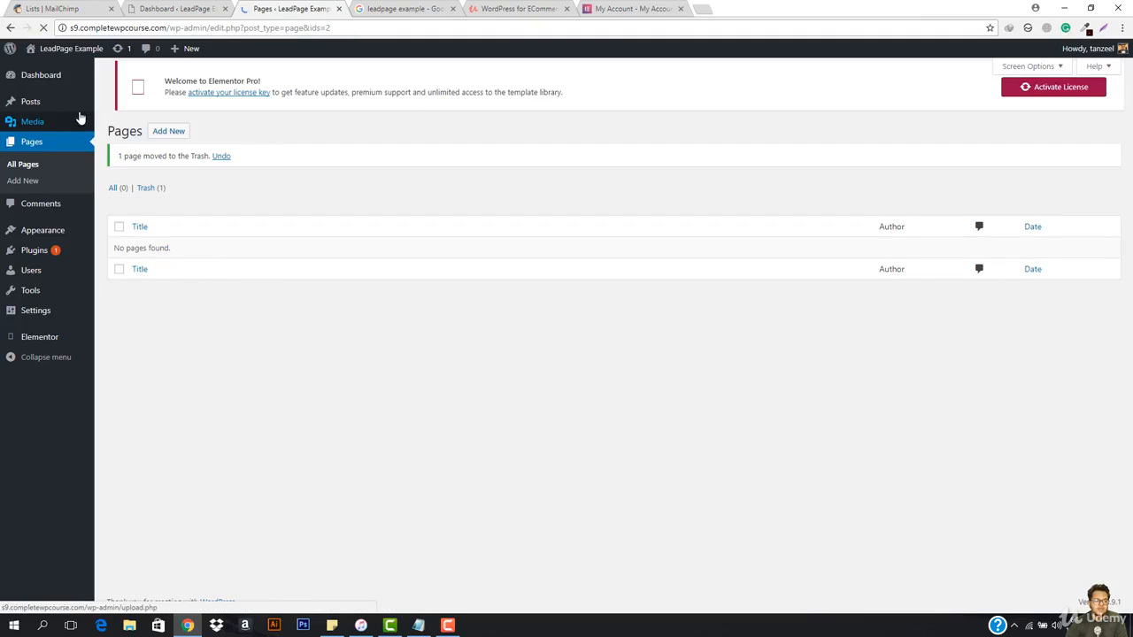
# Step: Move the "Hello world!" post to the trash from the list of all posts
pyautogui.moveTo(78, 105)
pyautogui.click(132, 108)
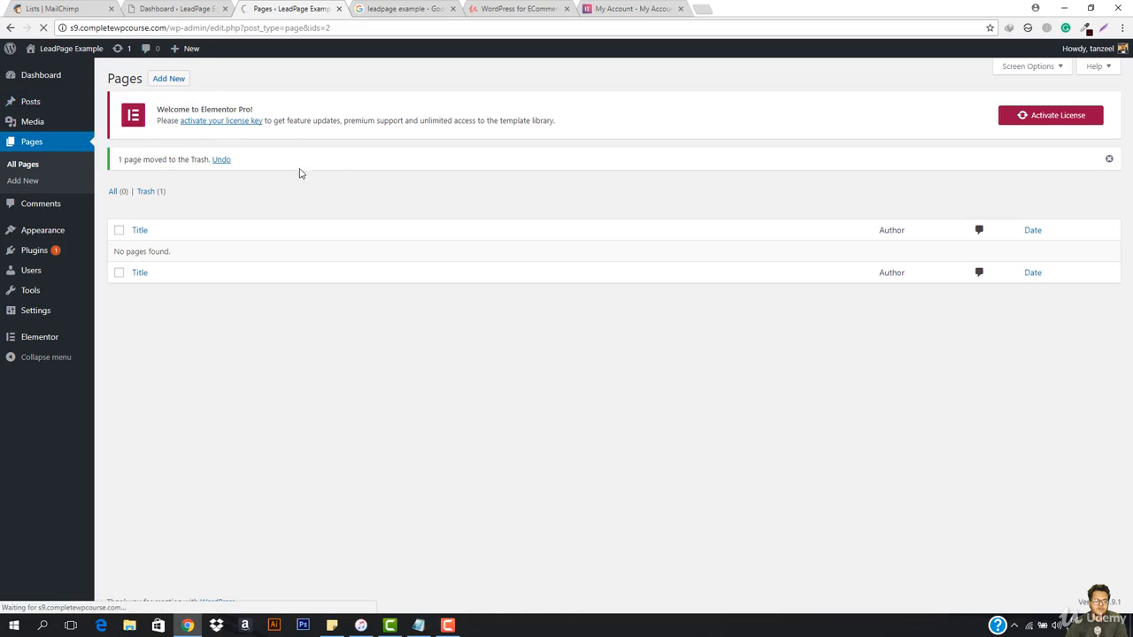
pyautogui.click(199, 236)
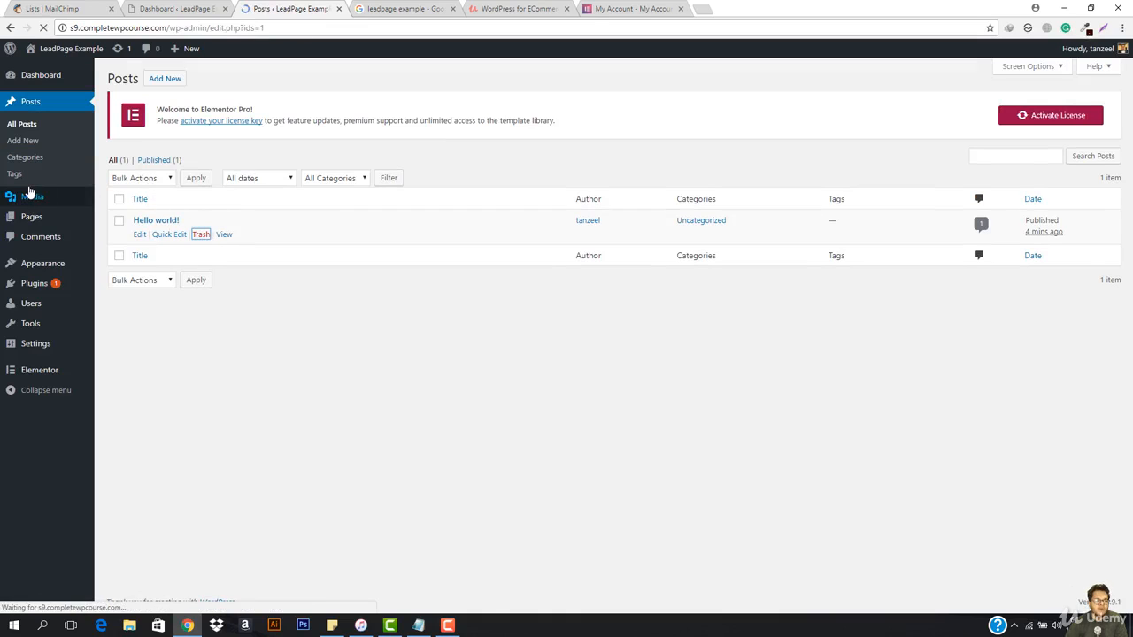
# Step: Create a new page titled "Home" and publish it
pyautogui.moveTo(32, 218)
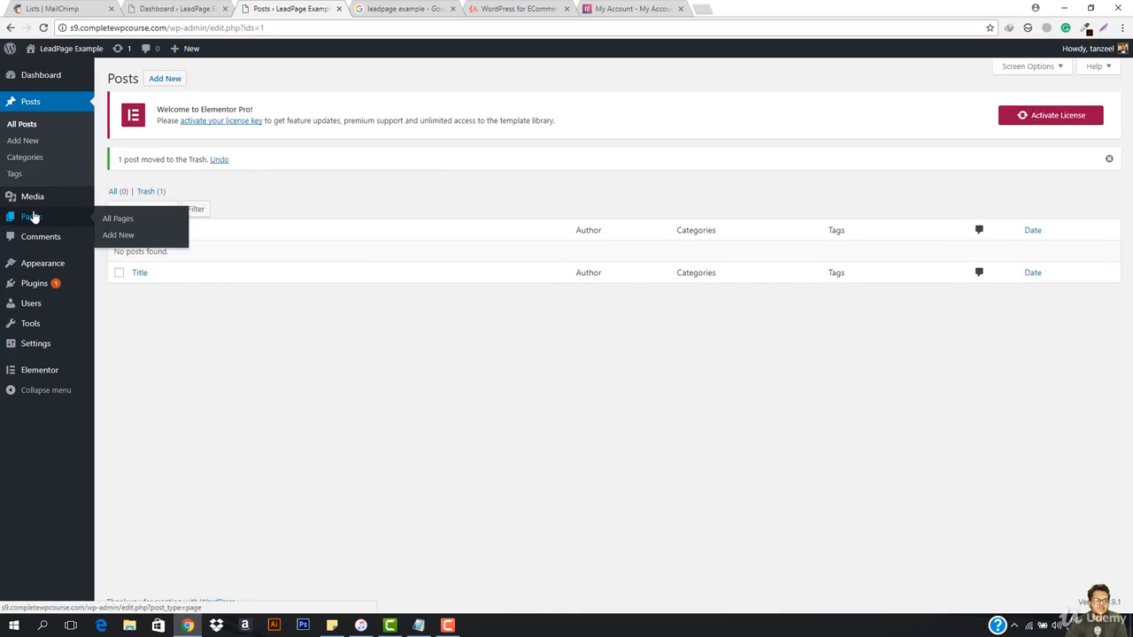
pyautogui.click(126, 235)
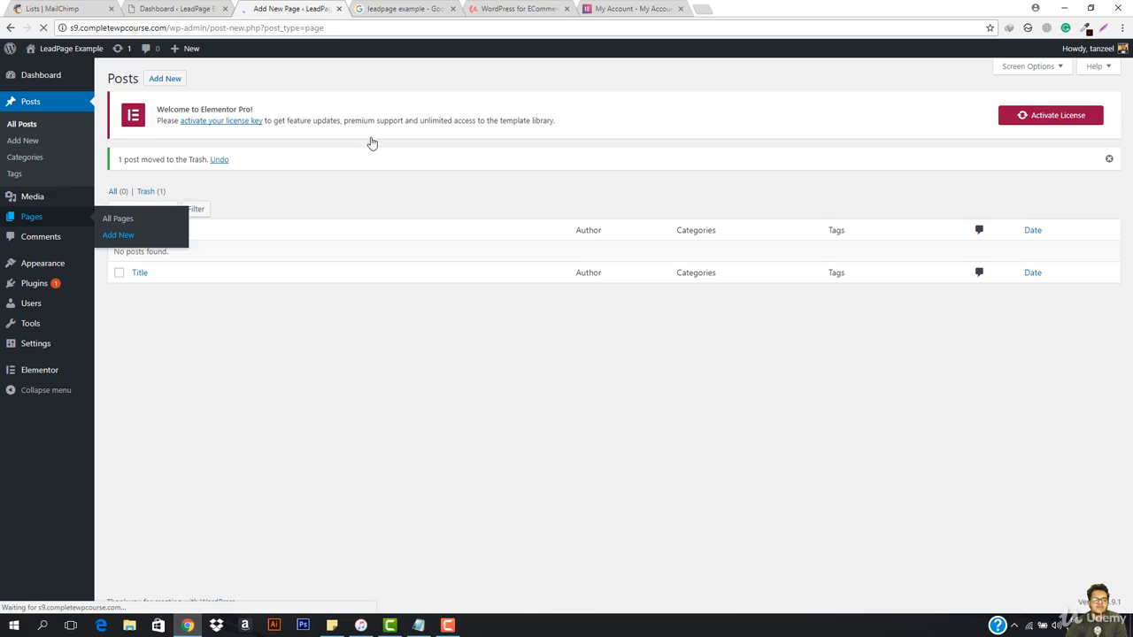
pyautogui.write('Home')
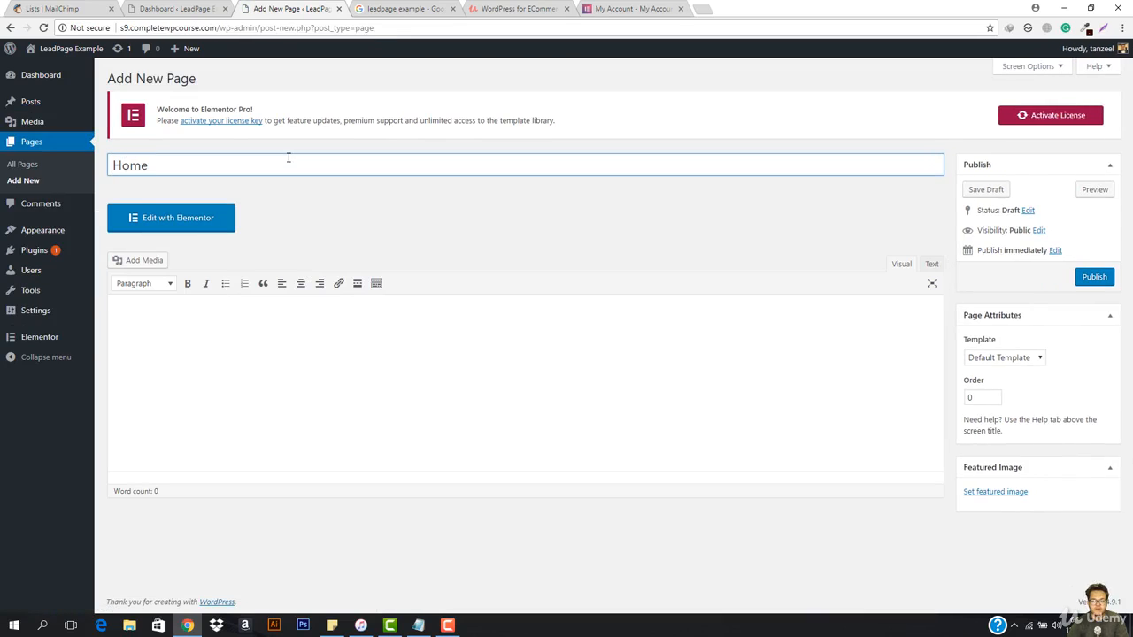
pyautogui.click(1092, 280)
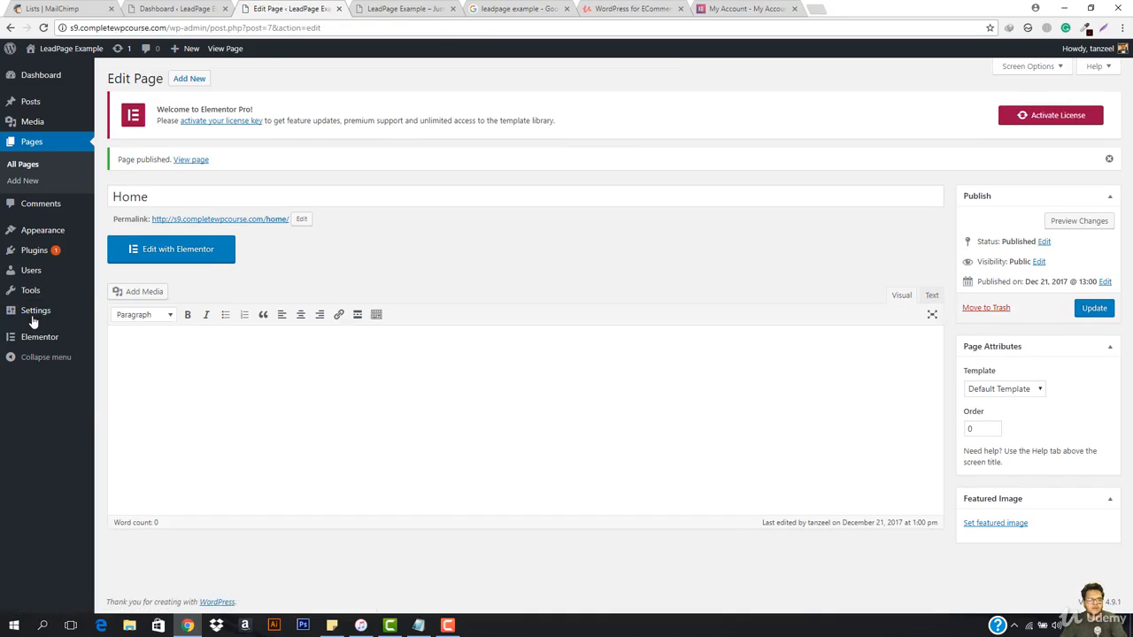
# Step: Open the site's front end in a separate browser tab and check what the homepage displays below its header
pyautogui.keyDown('ctrl'); pyautogui.click(71, 48); pyautogui.keyUp('ctrl')
pyautogui.click(398, 8)
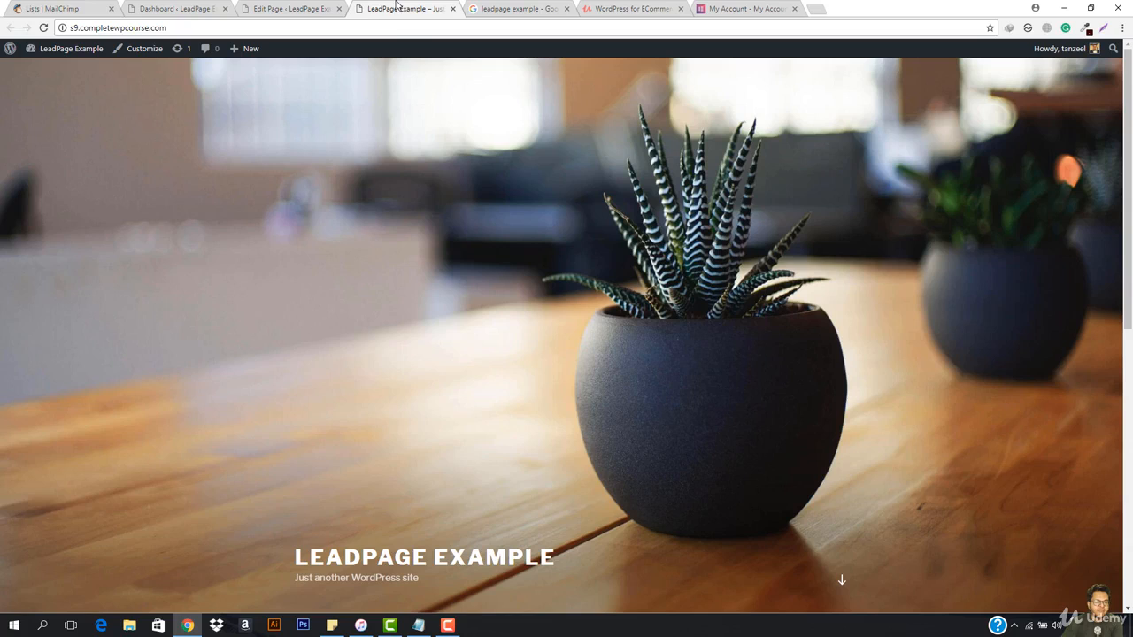
pyautogui.scroll(-4, 466, 394)
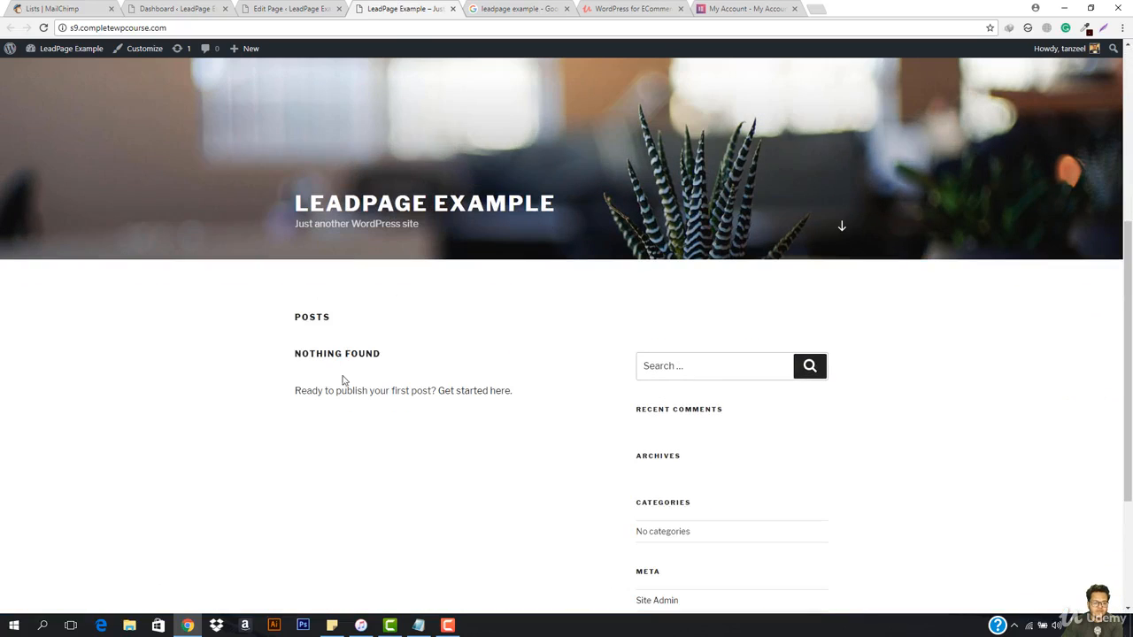
# Step: In the reading settings, make the homepage display a static page with Home as the homepage, and save the changes
pyautogui.click(299, 8)
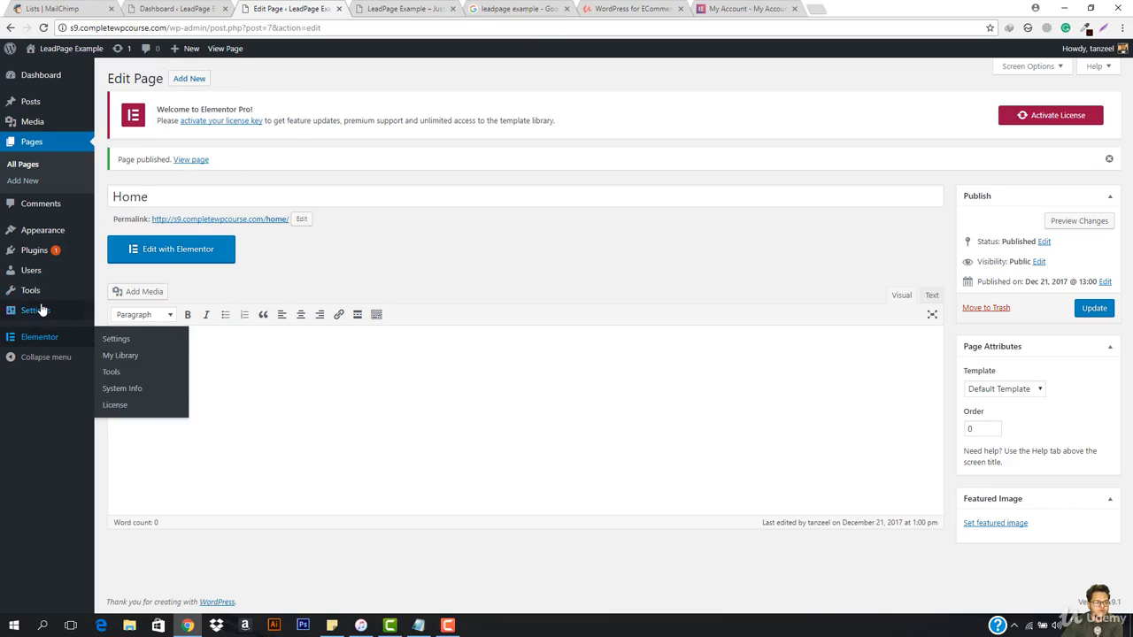
pyautogui.moveTo(53, 312)
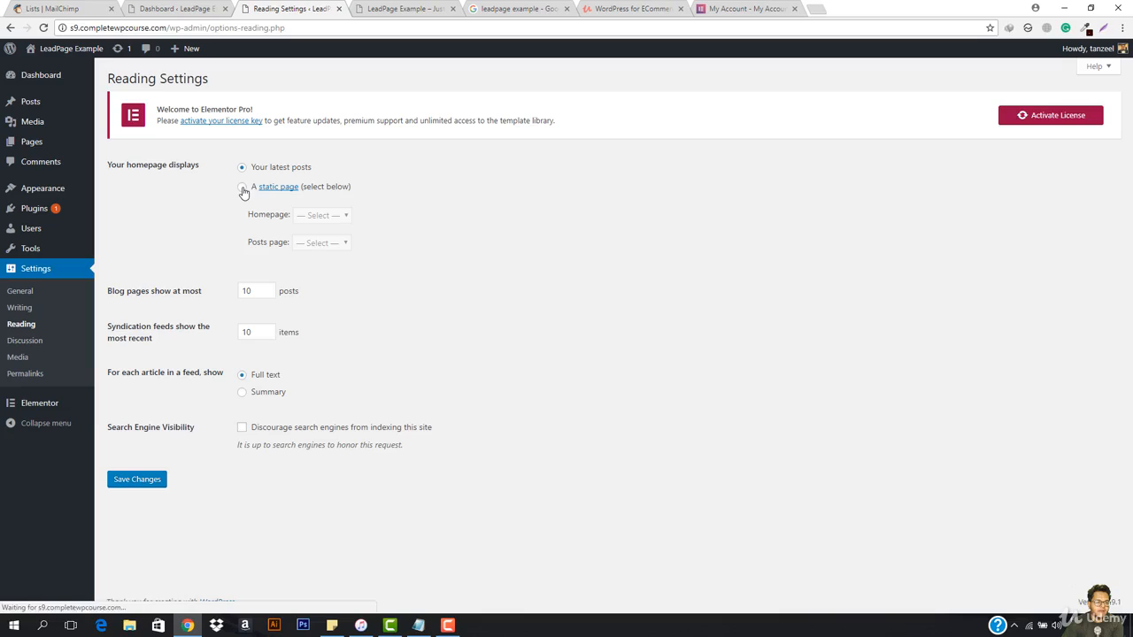
pyautogui.click(243, 188)
pyautogui.click(330, 219)
pyautogui.click(323, 243)
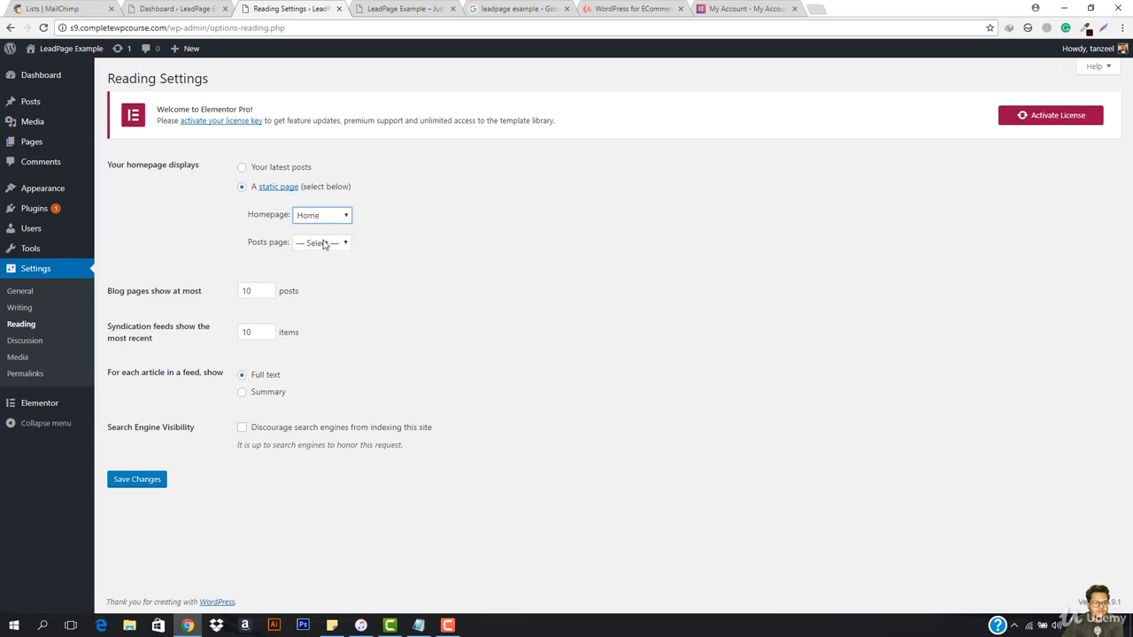
pyautogui.click(134, 485)
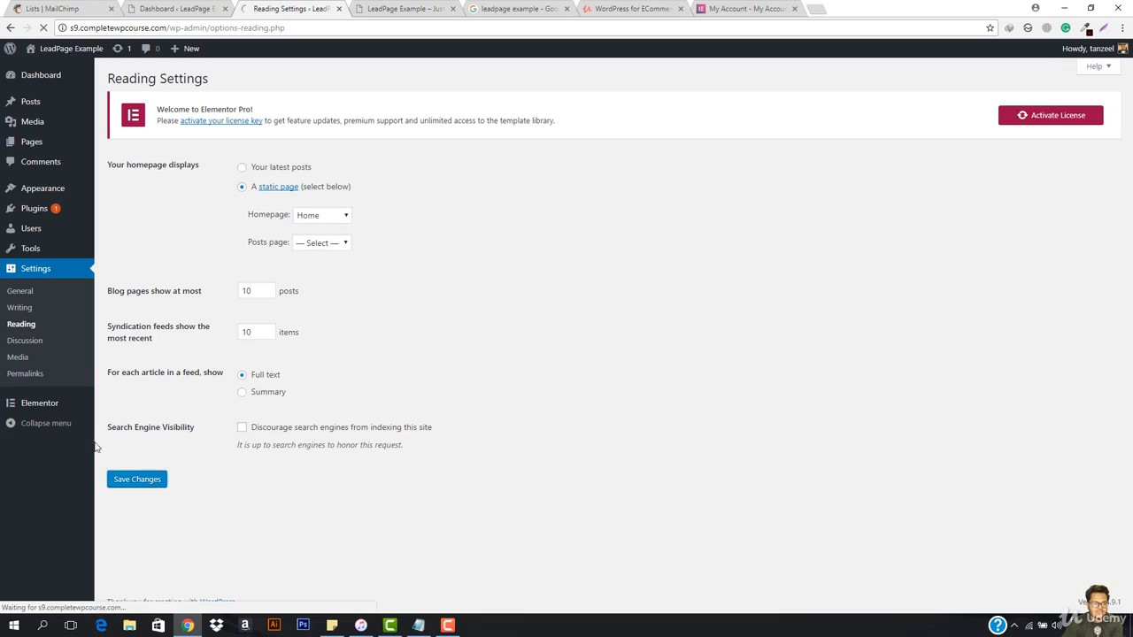
# Step: Reload s9.completewpcourse.com in the front-end browser tab to check the new static homepage
pyautogui.click(431, 6)
pyautogui.click(373, 27)
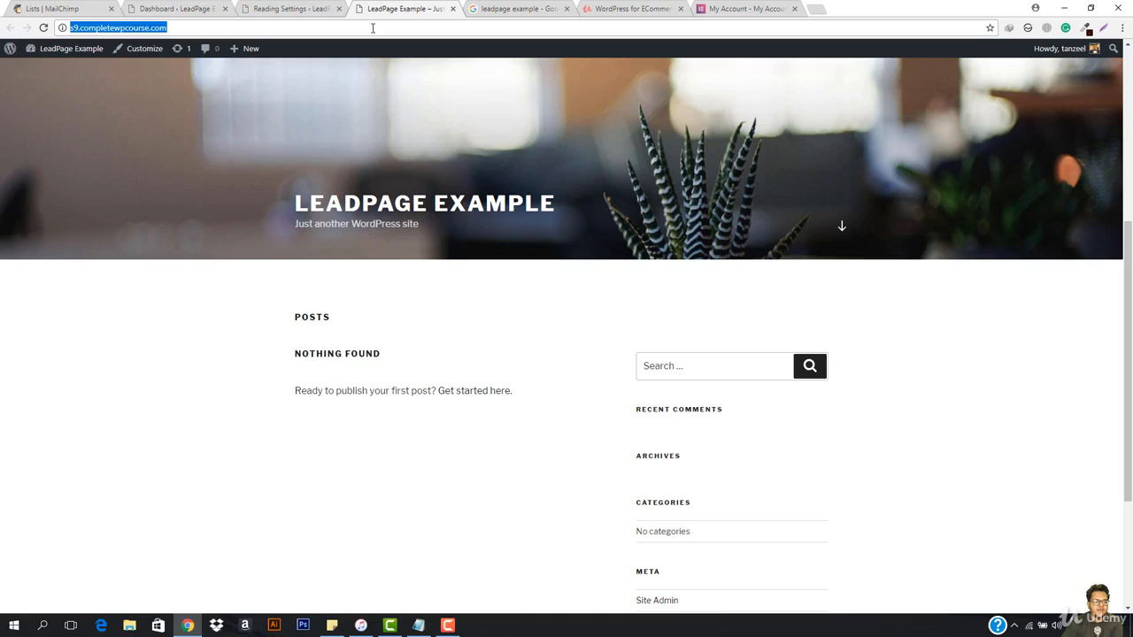
pyautogui.press('Return')
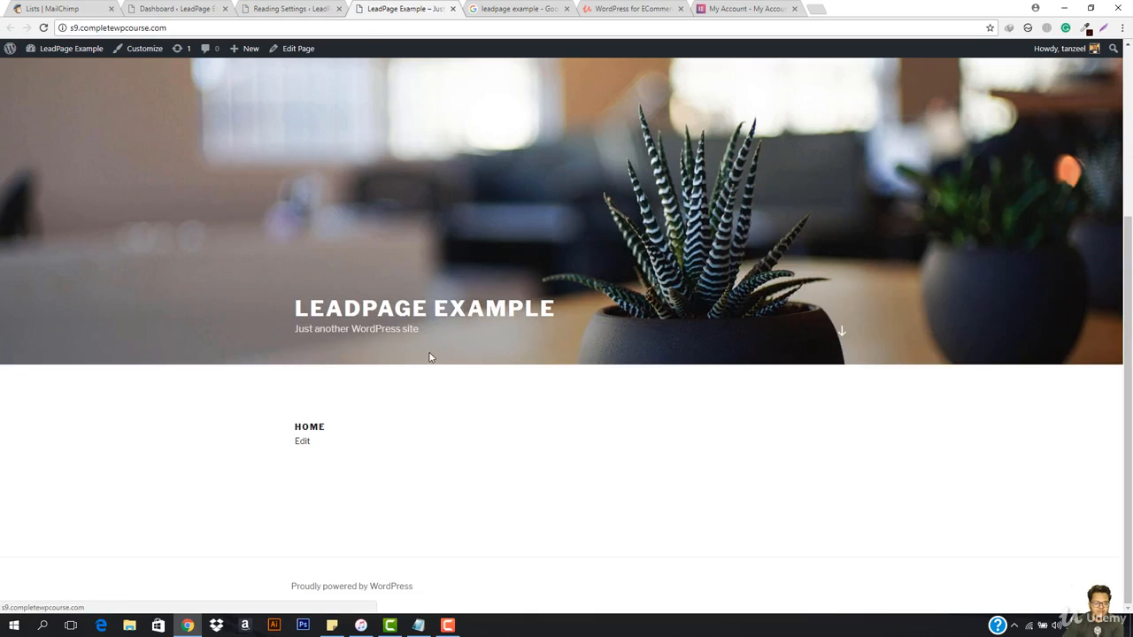
pyautogui.scroll(3, 420, 365)
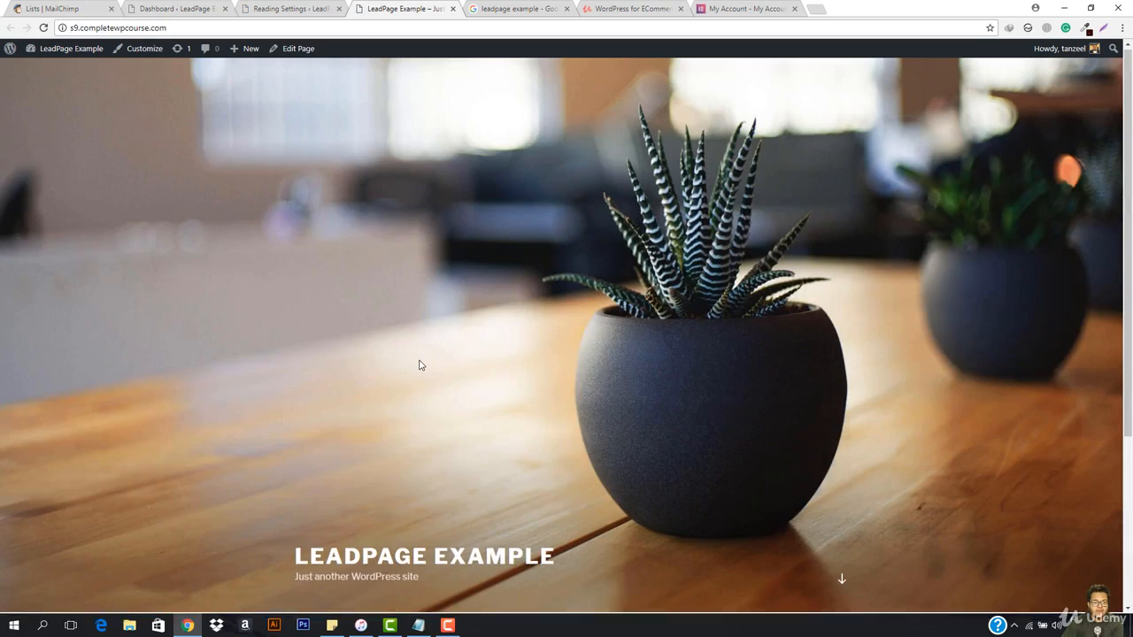
pyautogui.scroll(-3, 421, 364)
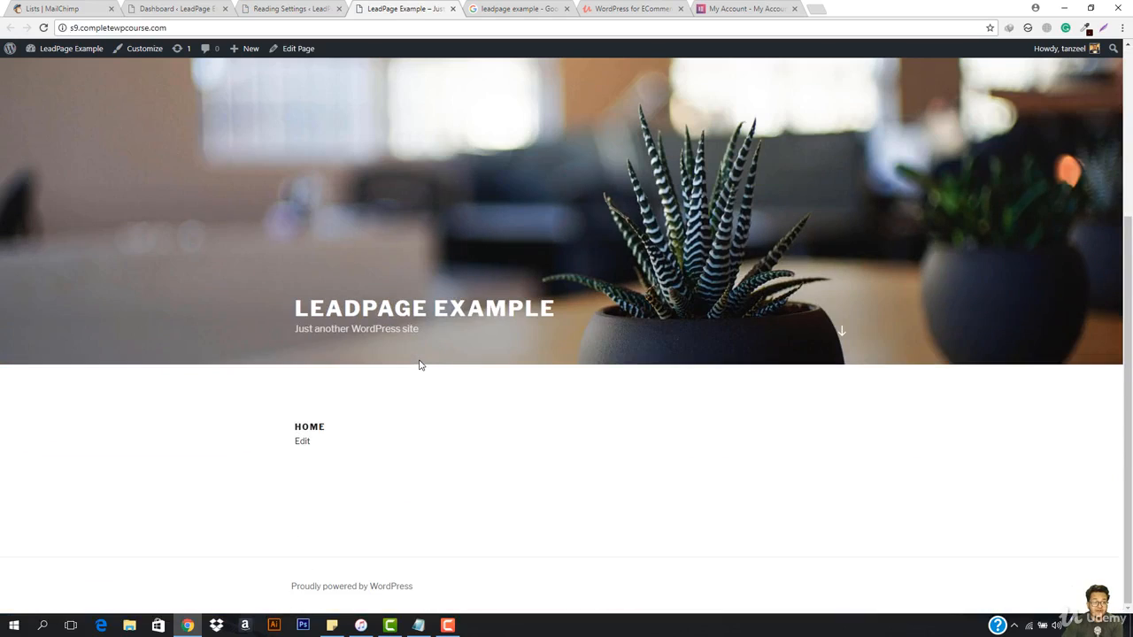
pyautogui.scroll(3, 421, 364)
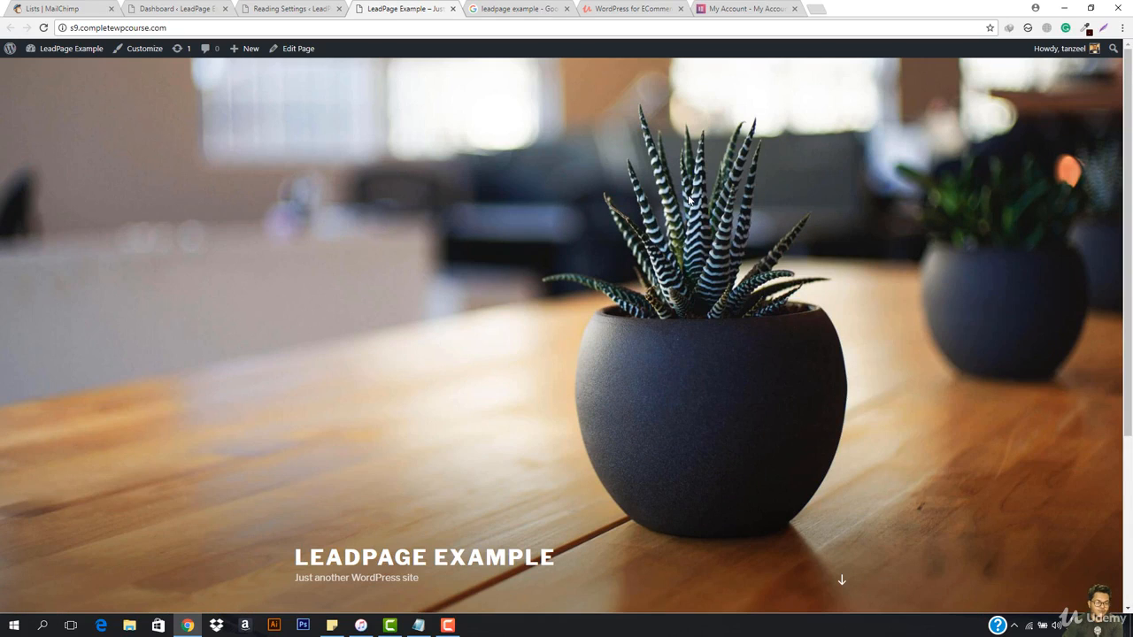
# Step: Open the list of all pages in the site's admin area and close the spare Dashboard browser tab
pyautogui.click(289, 7)
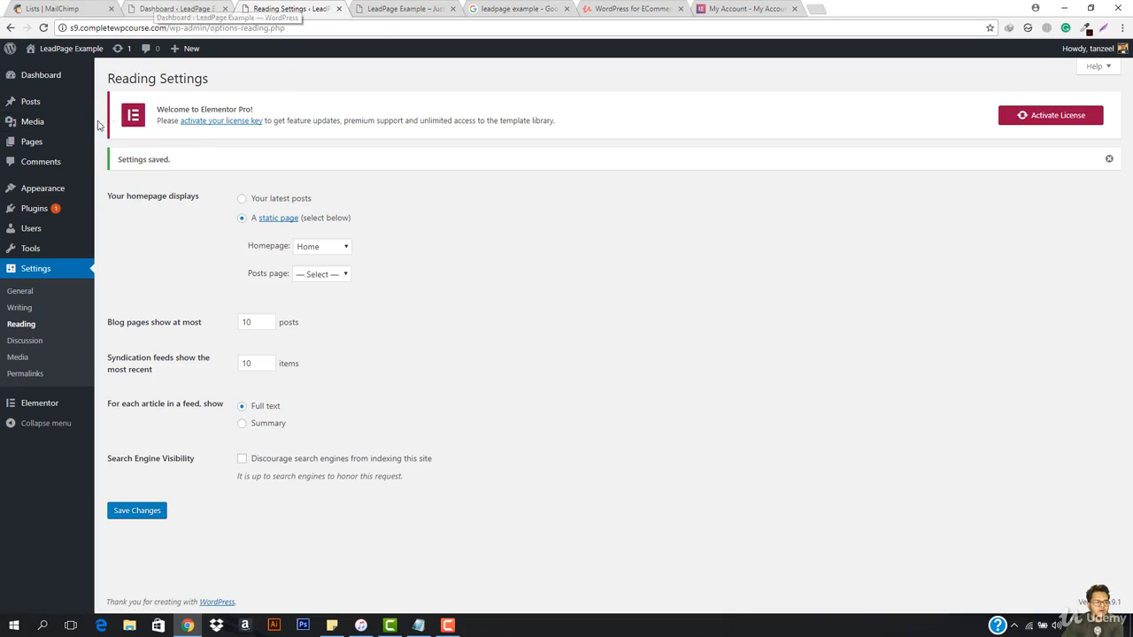
pyautogui.click(117, 142)
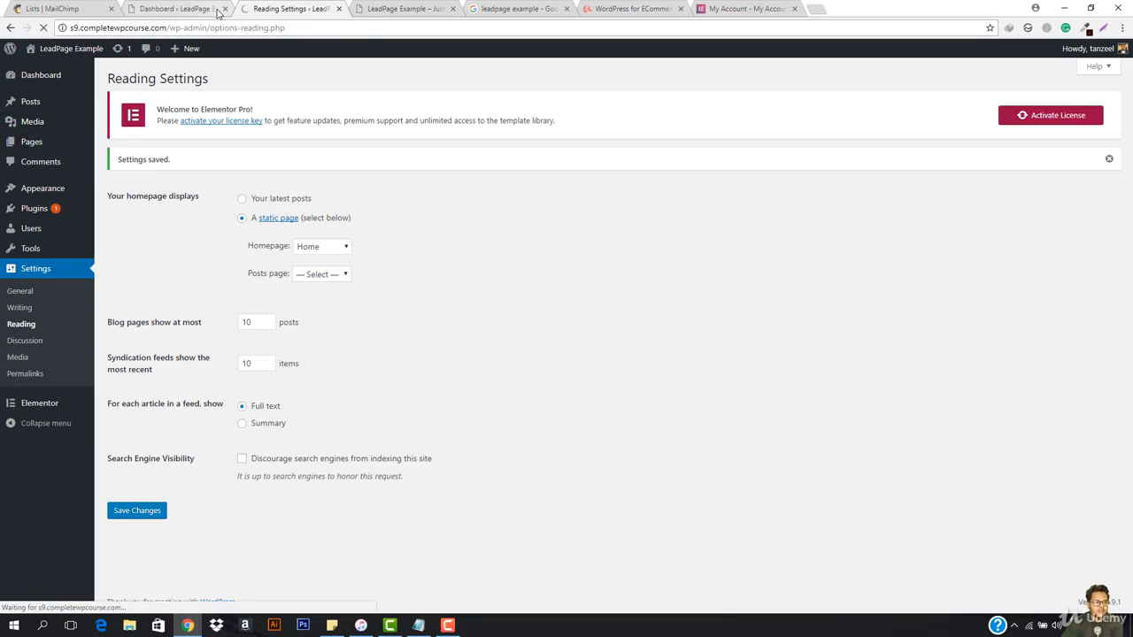
pyautogui.click(225, 9)
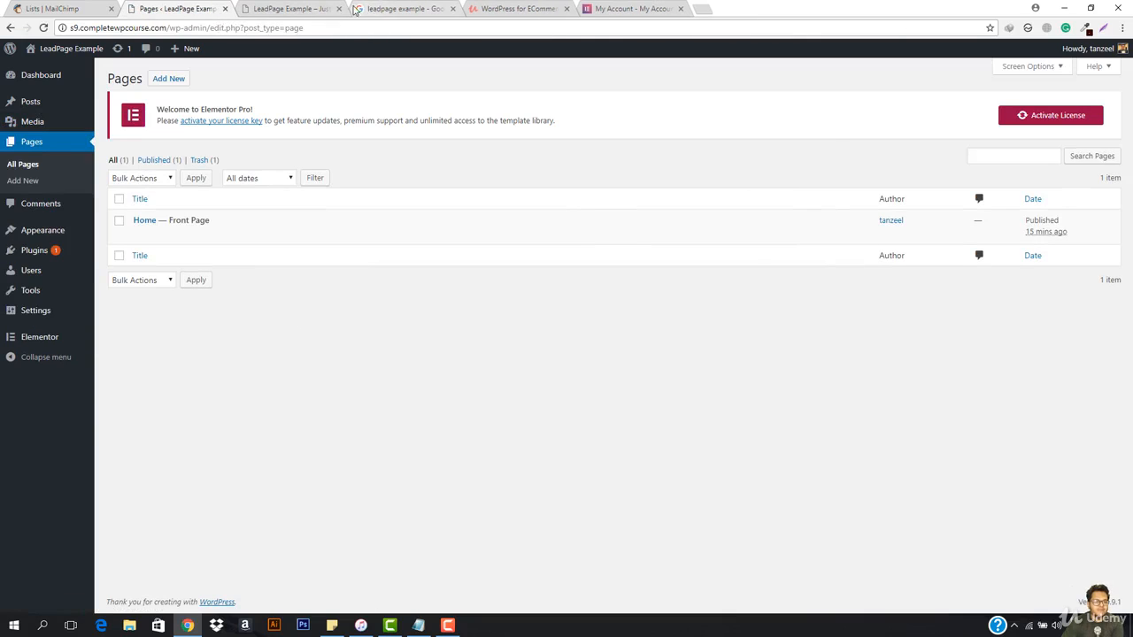
# Step: Close the Udemy course and My Account browser tabs, keeping the lead page example search open
pyautogui.click(380, 11)
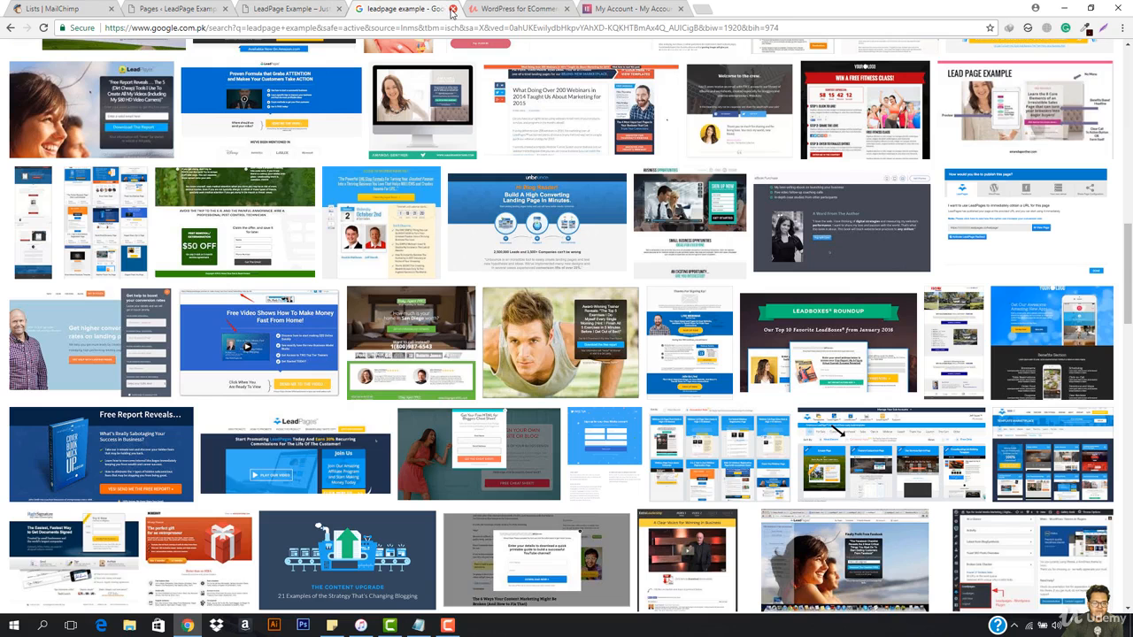
pyautogui.click(521, 9)
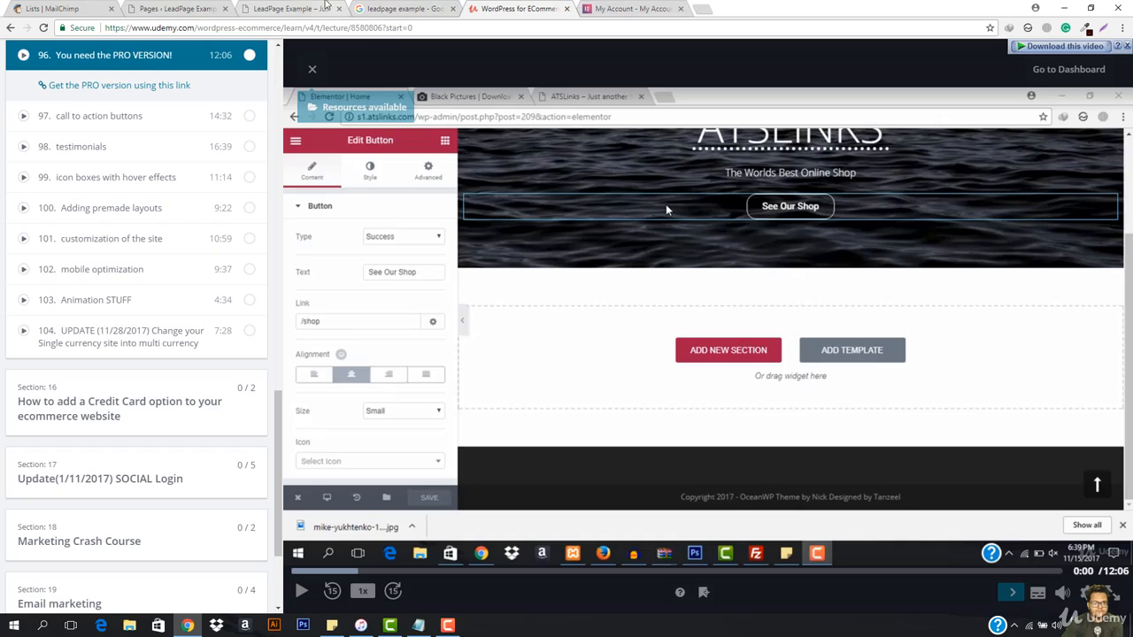
pyautogui.click(287, 9)
pyautogui.click(564, 9)
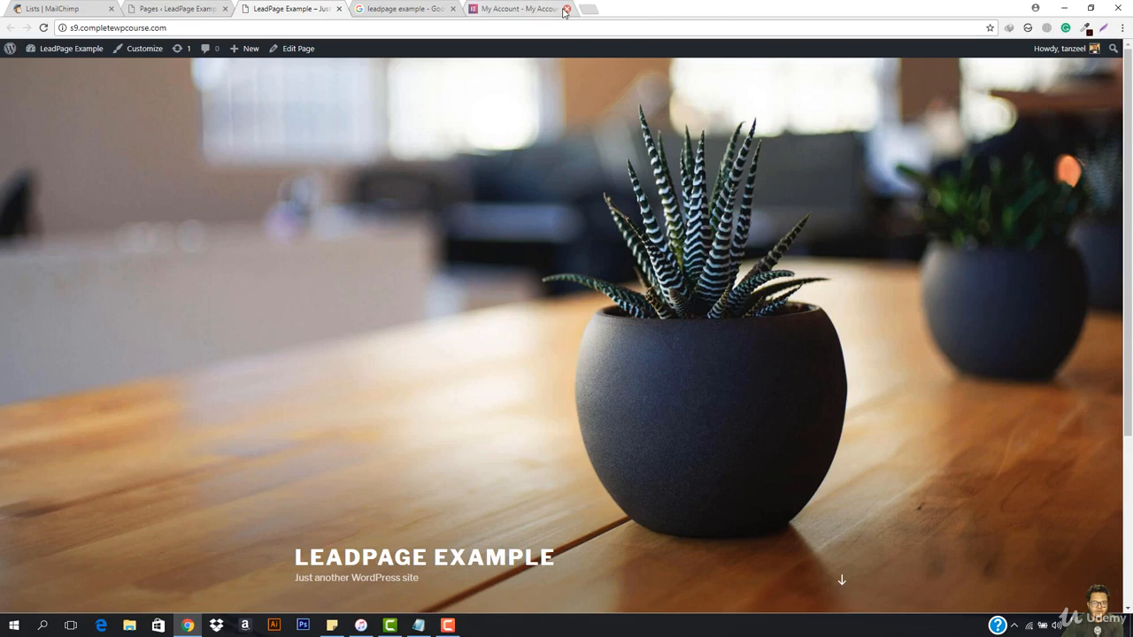
pyautogui.click(565, 9)
# Step: Edit the Home page, set its template to Elementor Canvas and update the page
pyautogui.click(221, 7)
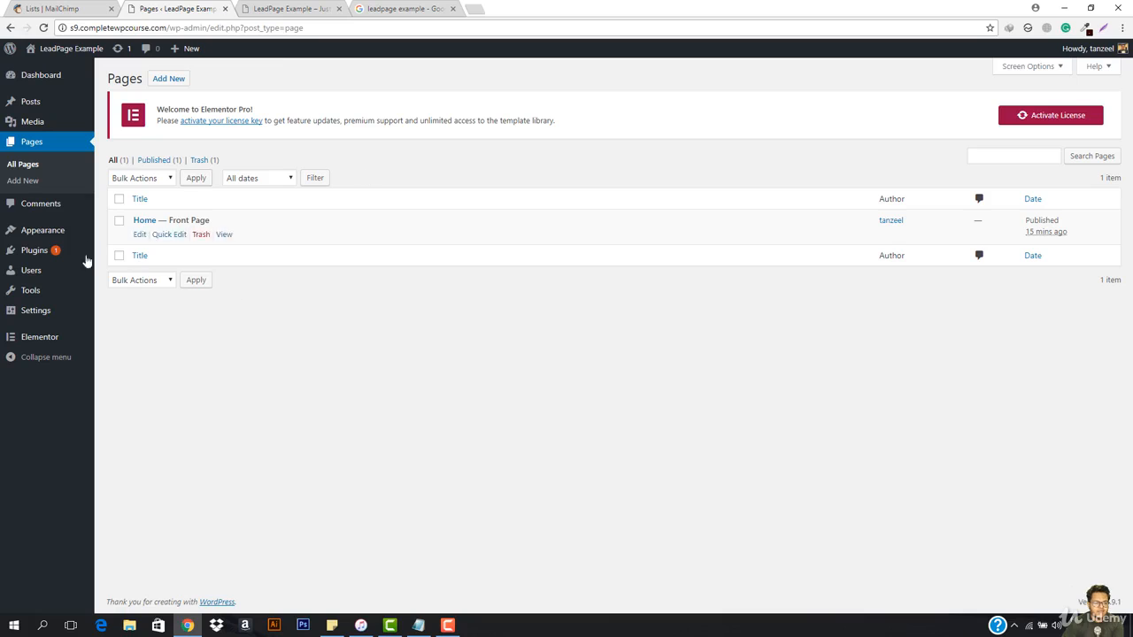
pyautogui.click(139, 235)
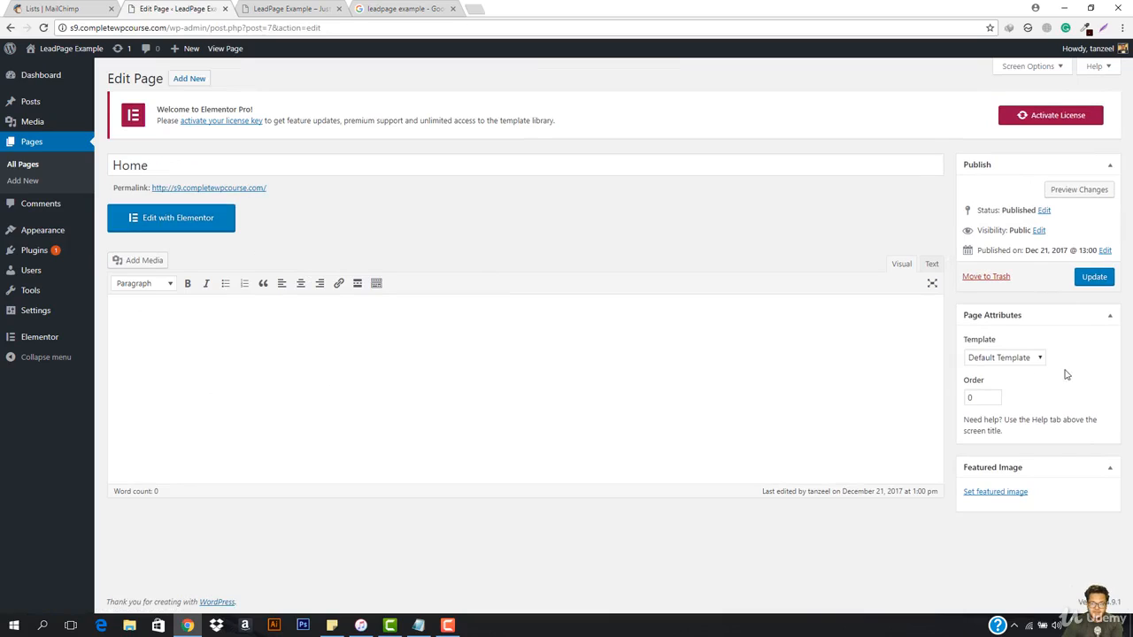
pyautogui.click(1038, 358)
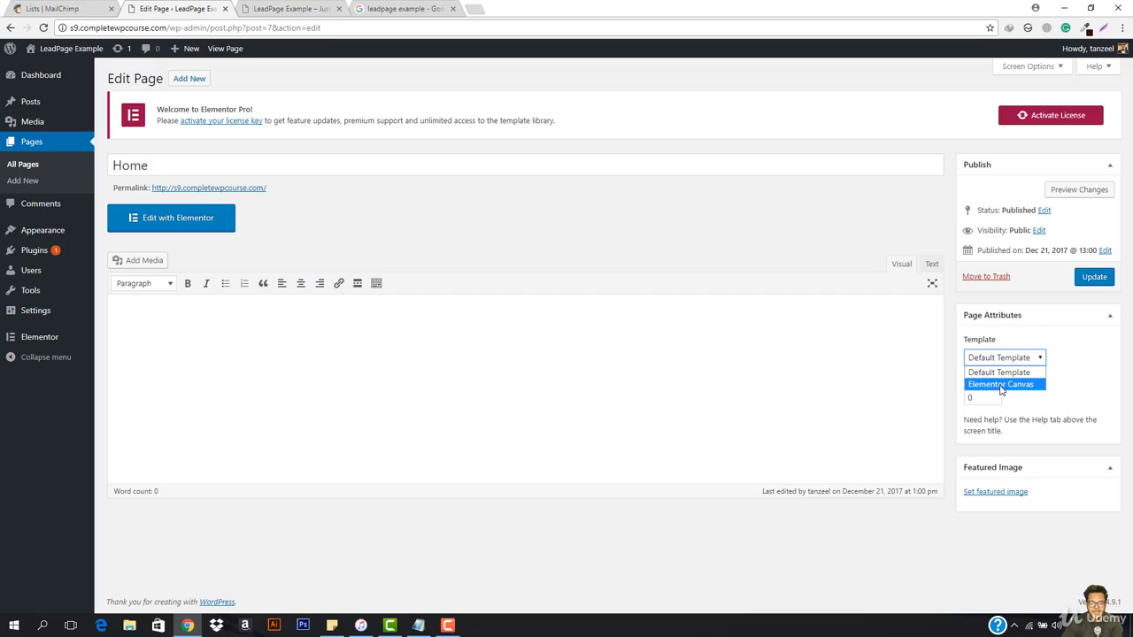
pyautogui.click(1001, 385)
pyautogui.click(1094, 277)
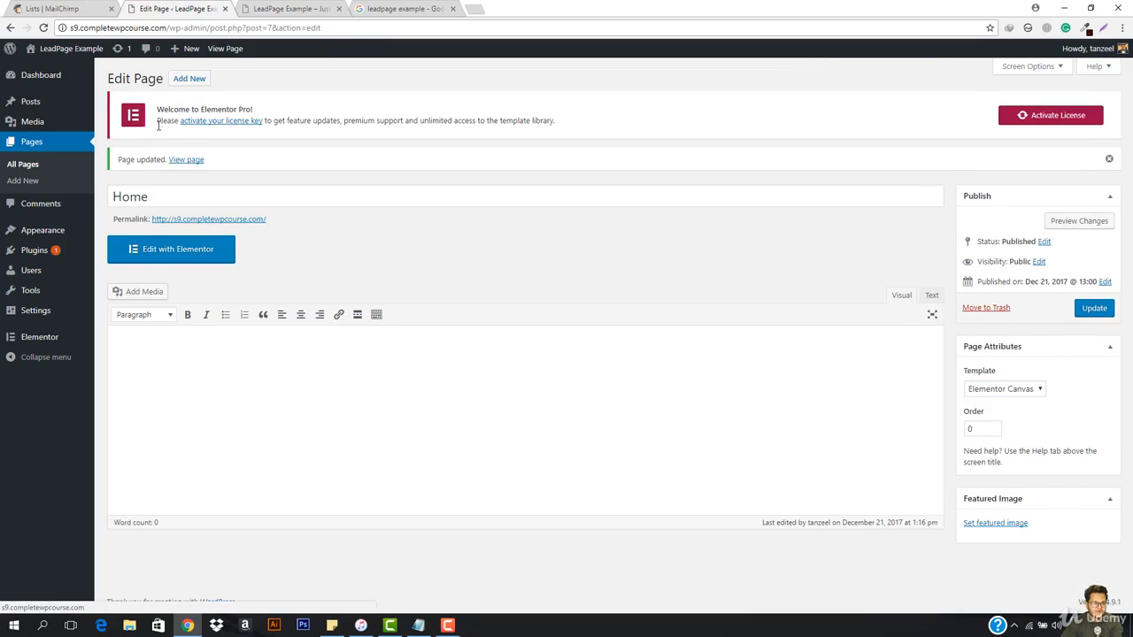
# Step: View the updated Home page in a new browser tab to check the Elementor Canvas layout
pyautogui.rightClick(187, 159)
pyautogui.click(237, 163)
pyautogui.click(250, 10)
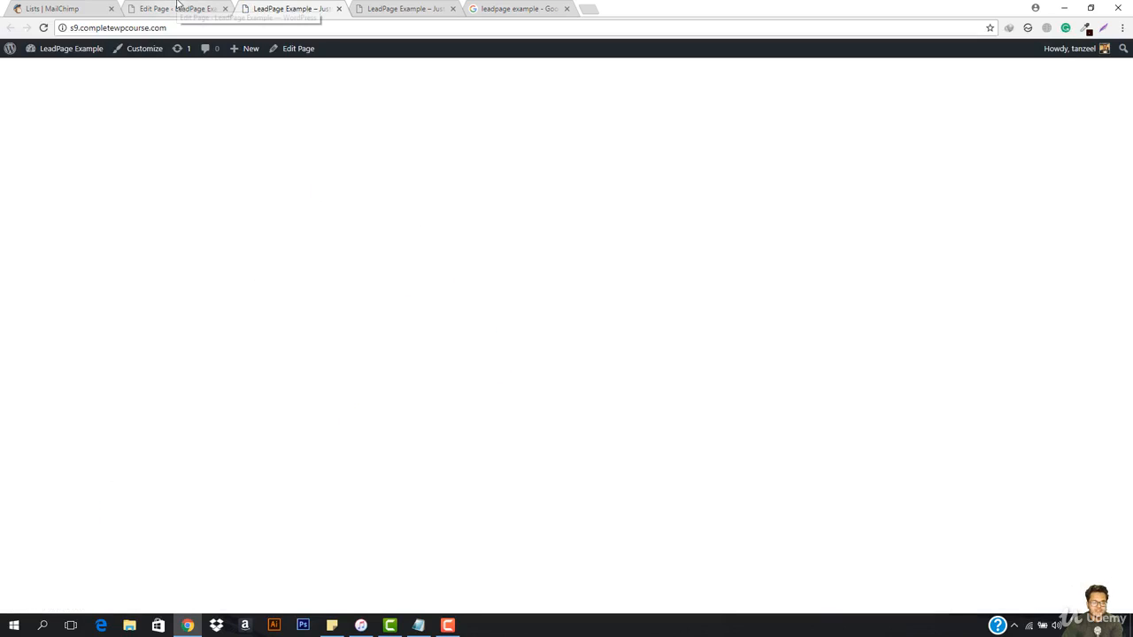
# Step: Open the Home page in the Elementor editor and close one of the duplicate front-end browser tabs
pyautogui.click(176, 7)
pyautogui.click(192, 259)
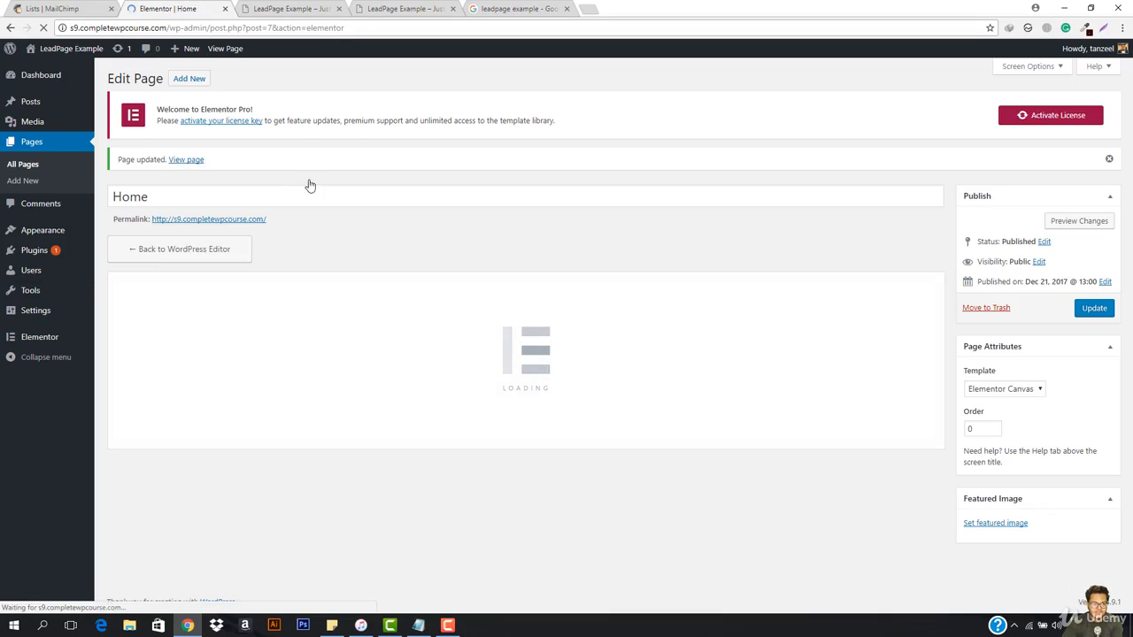
pyautogui.click(338, 9)
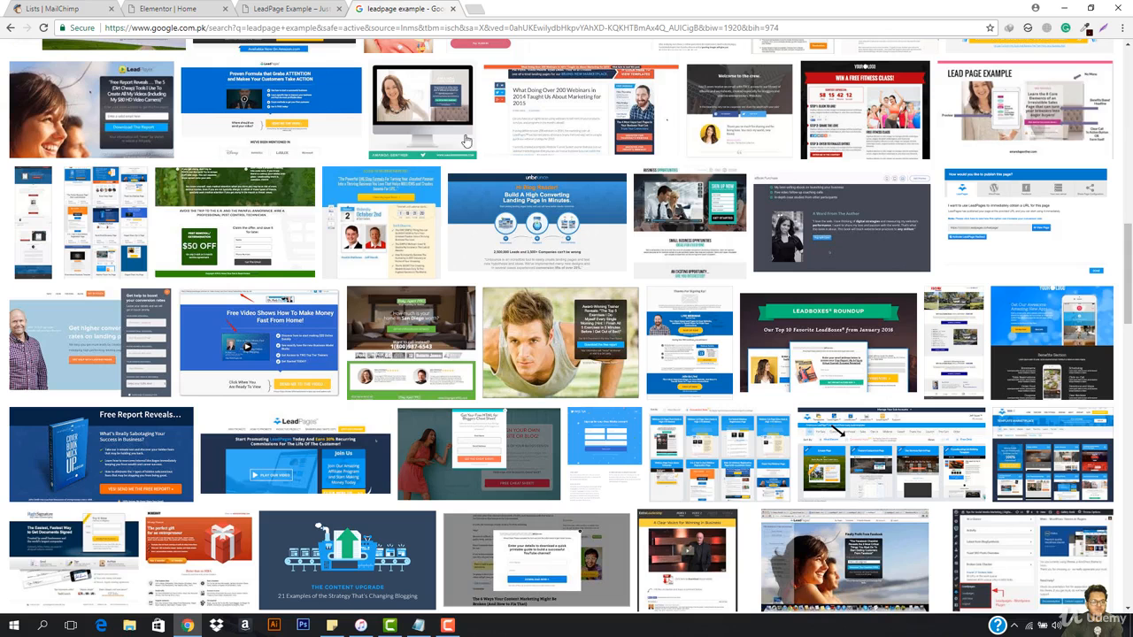
# Step: Examine the Google image results for "leadpage example" to compare lead page layouts
pyautogui.click(405, 8)
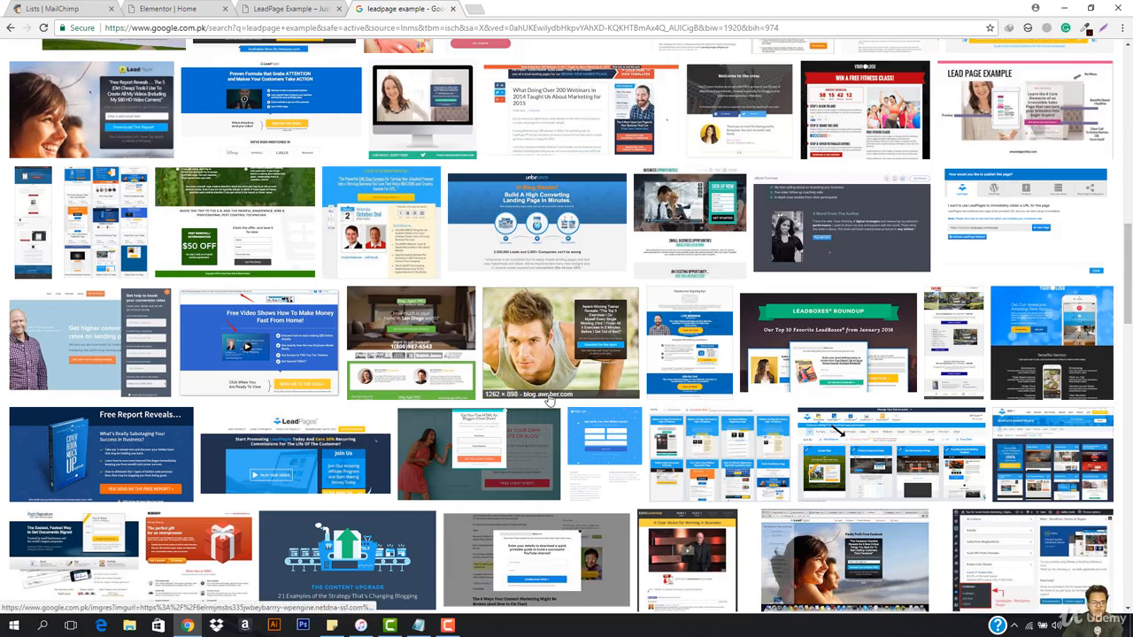
pyautogui.scroll(-3, 883, 310)
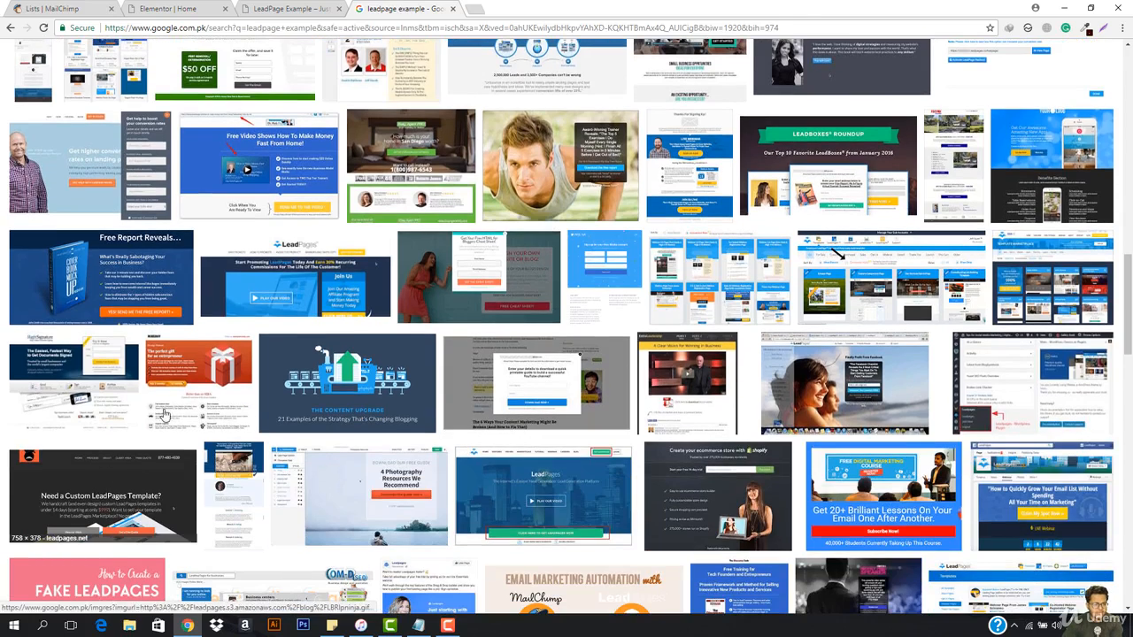
pyautogui.scroll(2, 107, 304)
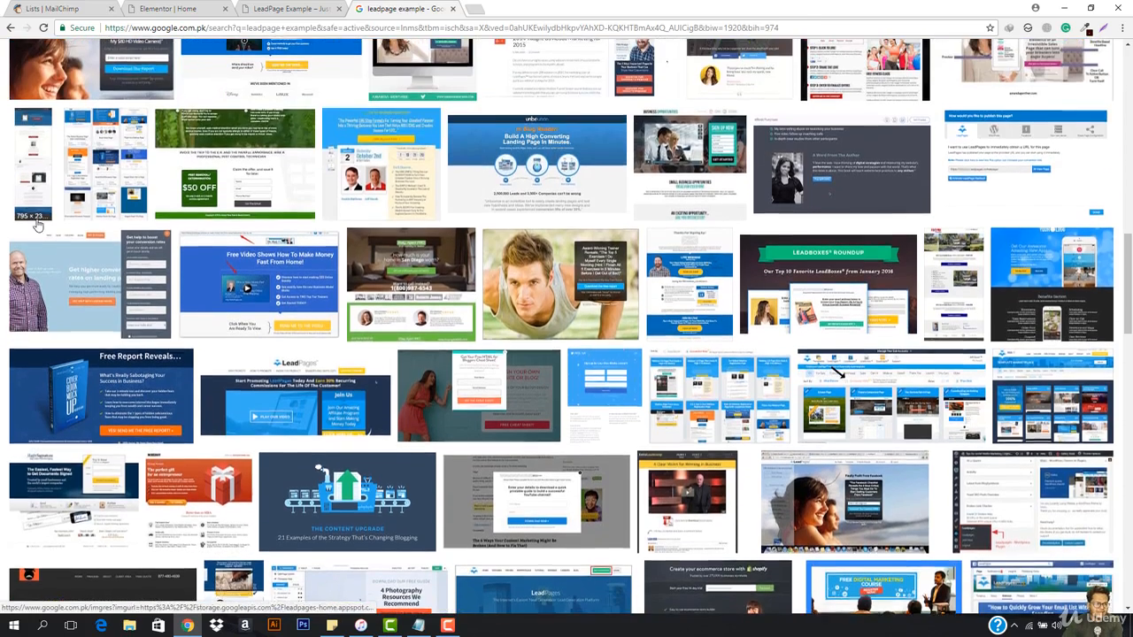
pyautogui.scroll(5, 491, 230)
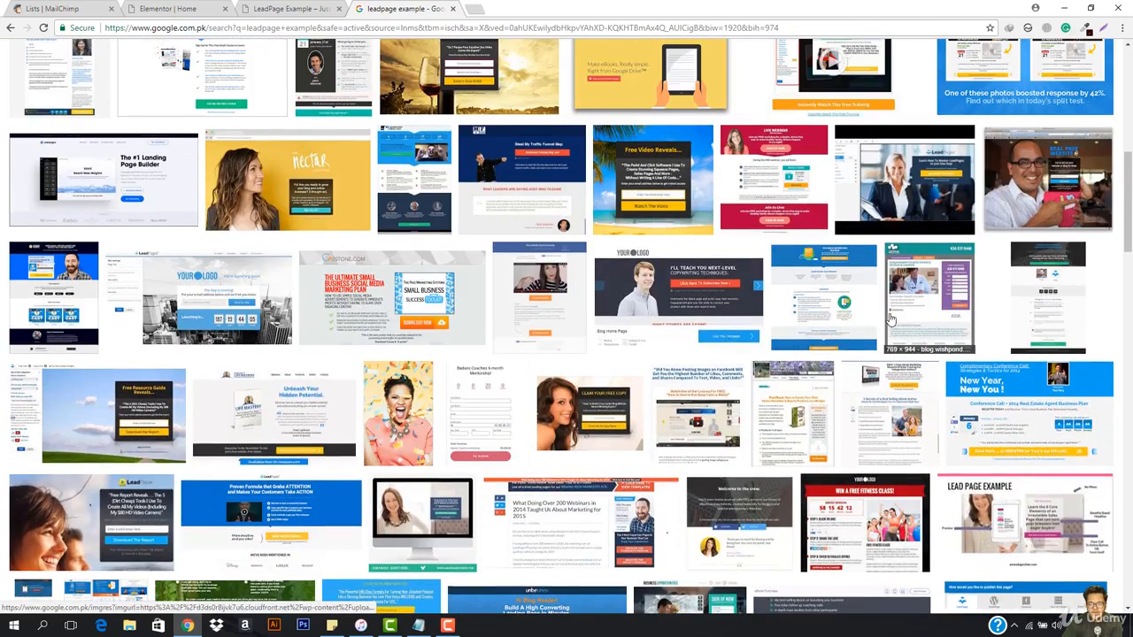
pyautogui.scroll(-2, 991, 325)
pyautogui.scroll(-5, 991, 325)
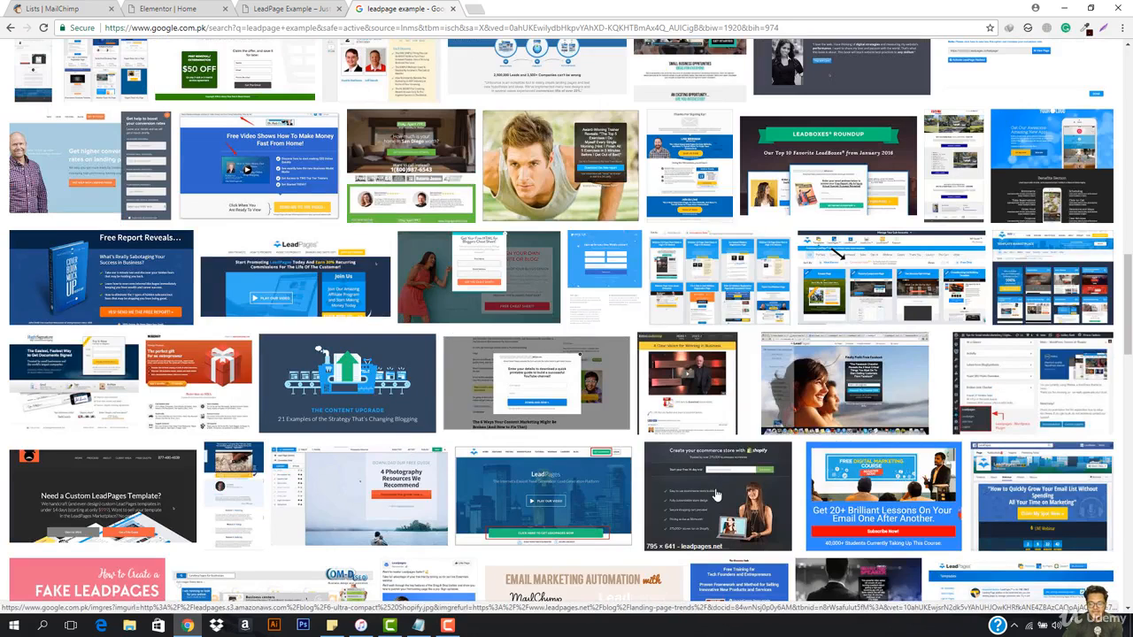
pyautogui.scroll(-3, 717, 496)
# Step: Enlarge the "LeadPages Explained" landing page among the image results, examine its layout and close the preview
pyautogui.click(168, 8)
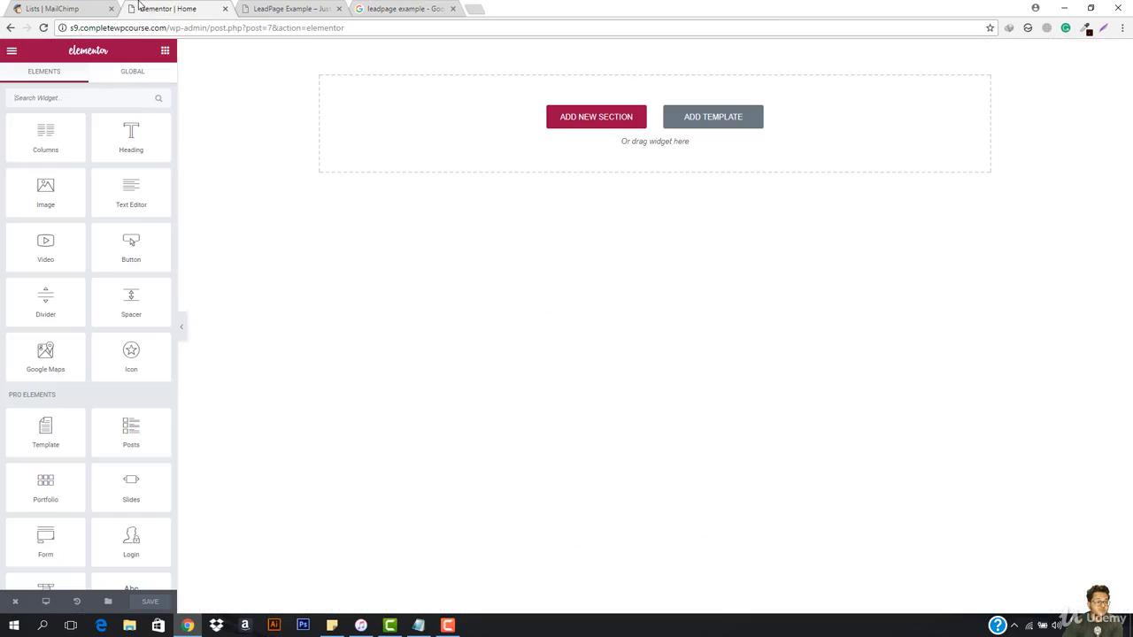
pyautogui.click(429, 6)
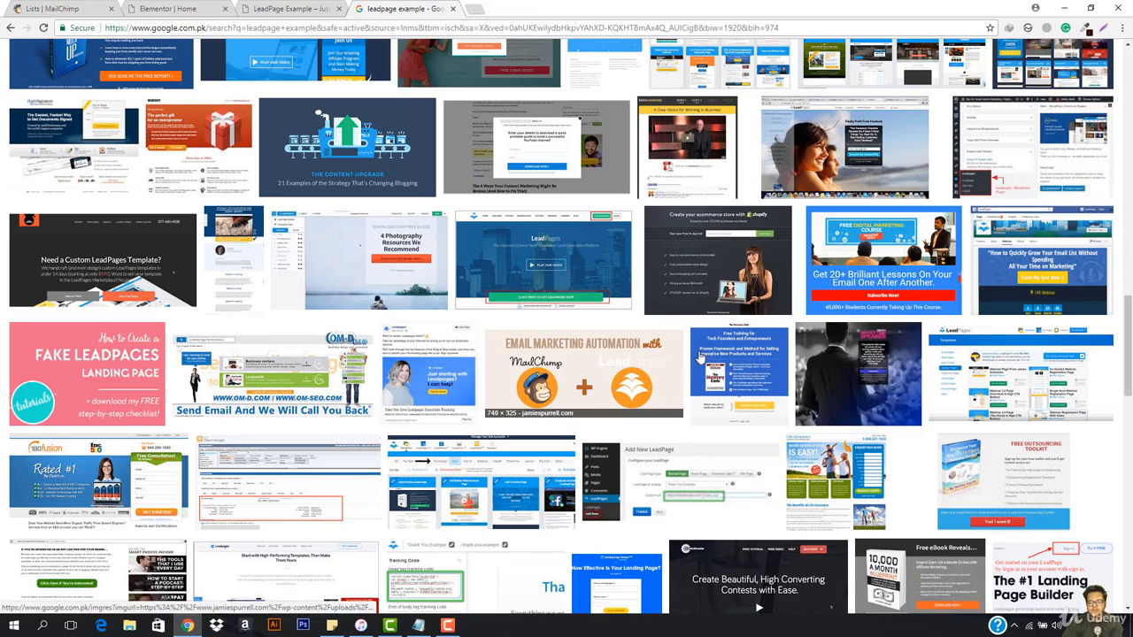
pyautogui.scroll(-4, 713, 363)
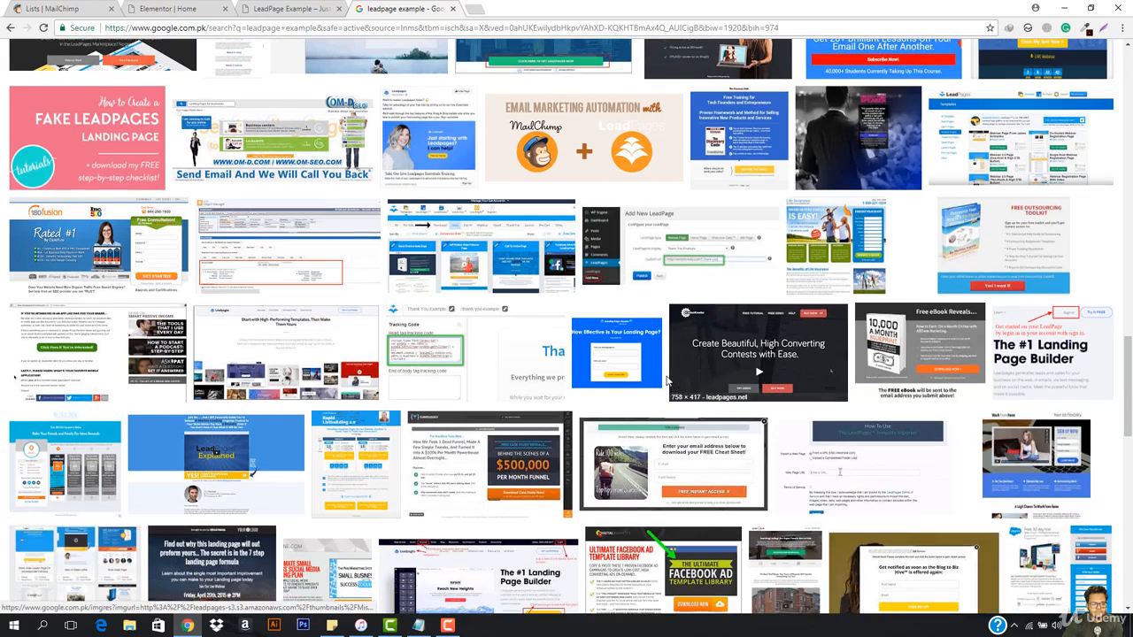
pyautogui.click(223, 480)
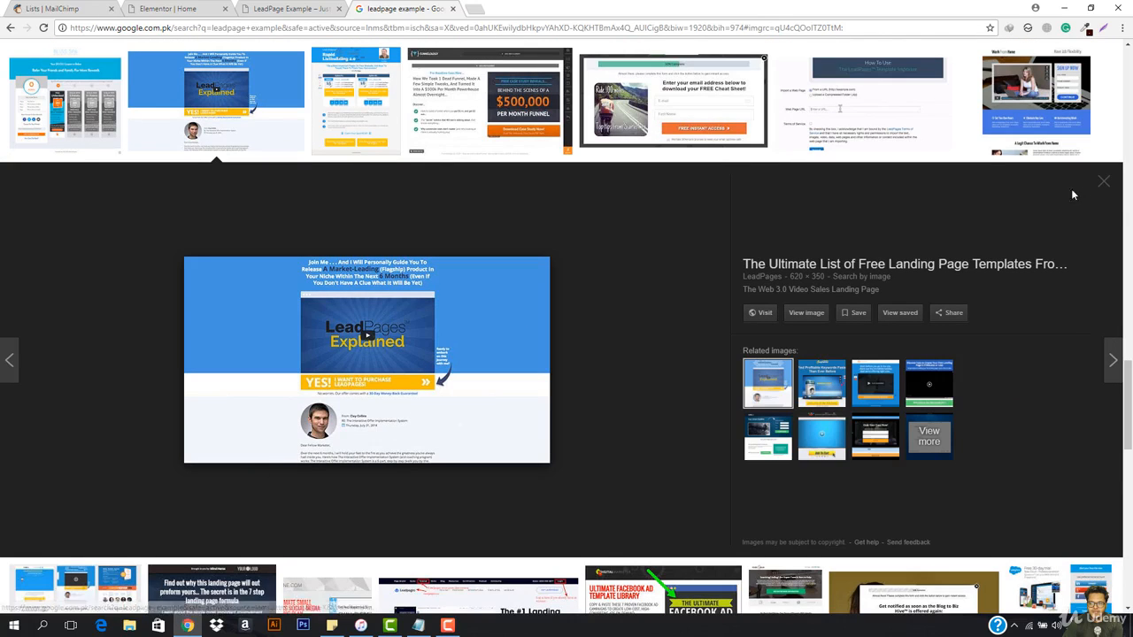
pyautogui.click(1103, 186)
# Step: Browse further down the lead page example images for opt-in form and landing page ideas
pyautogui.scroll(-2, 162, 401)
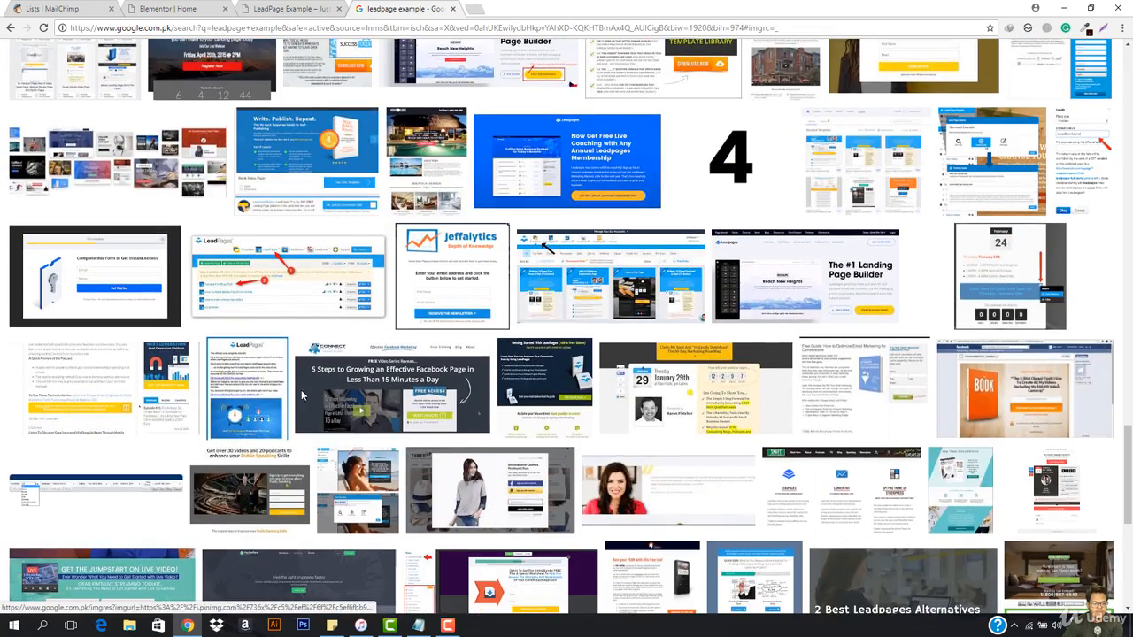
pyautogui.scroll(-2, 280, 407)
pyautogui.scroll(-3, 314, 400)
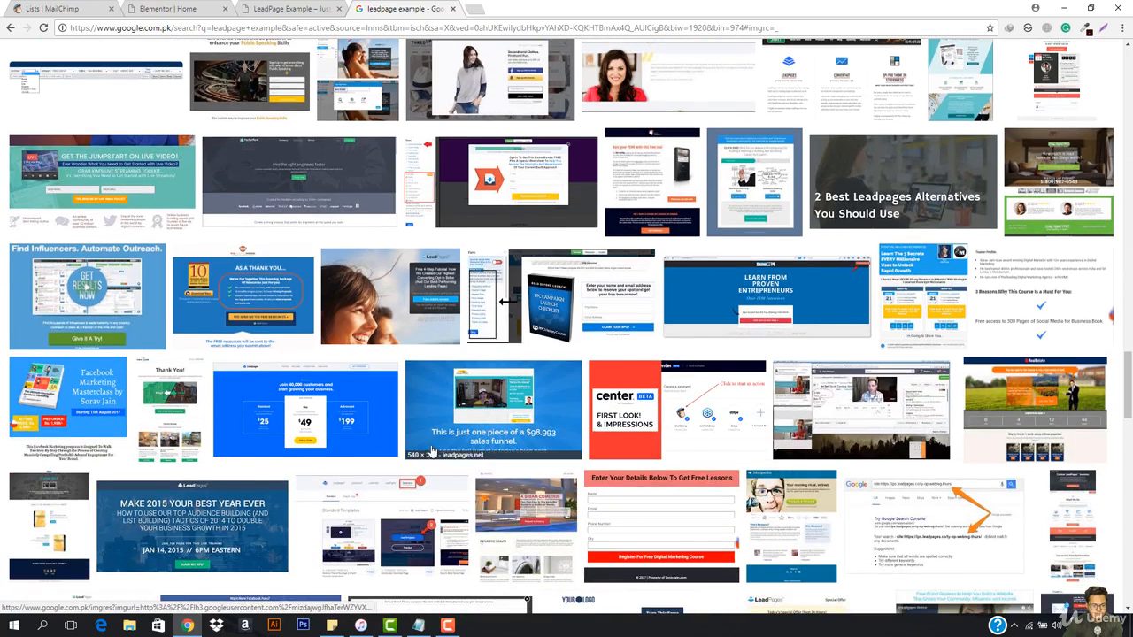
pyautogui.scroll(-2, 573, 432)
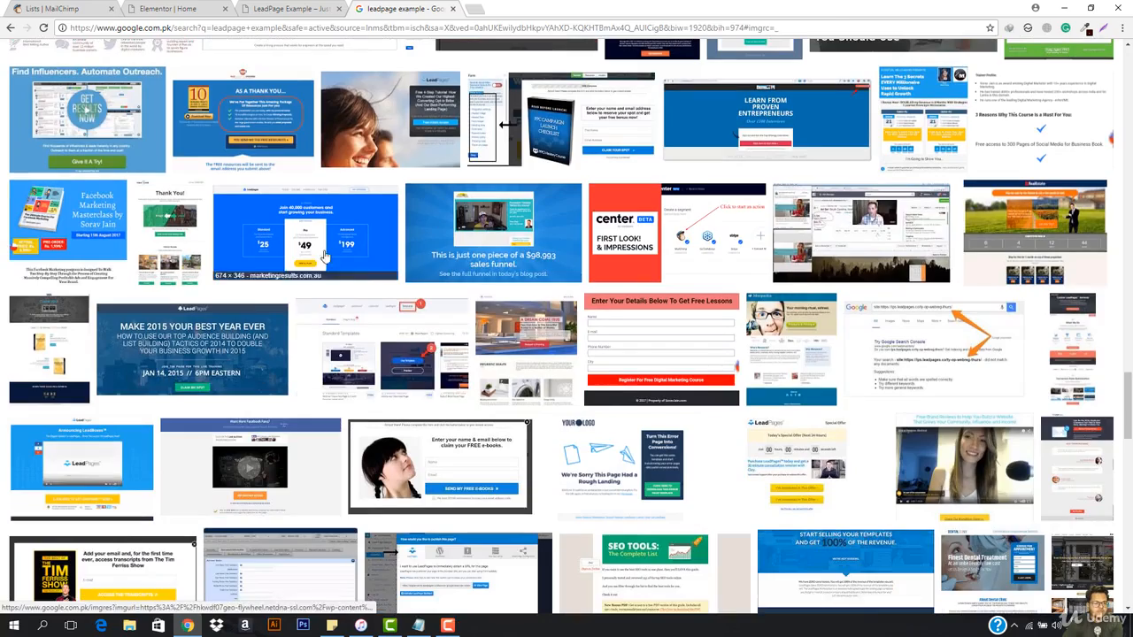
pyautogui.scroll(-3, 559, 231)
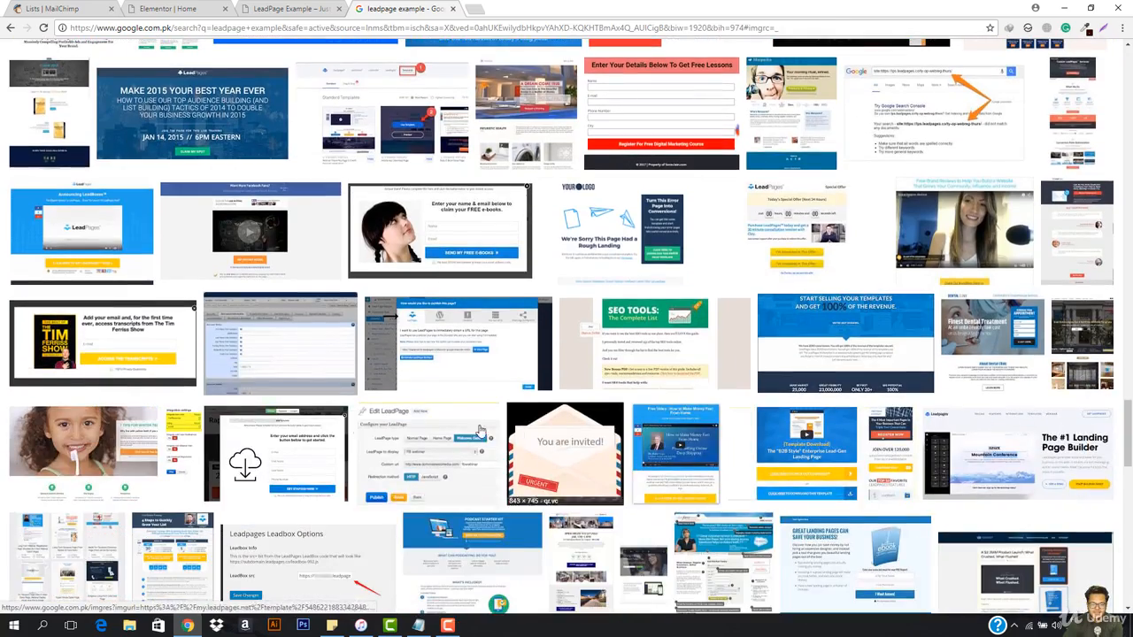
pyautogui.scroll(15, 287, 363)
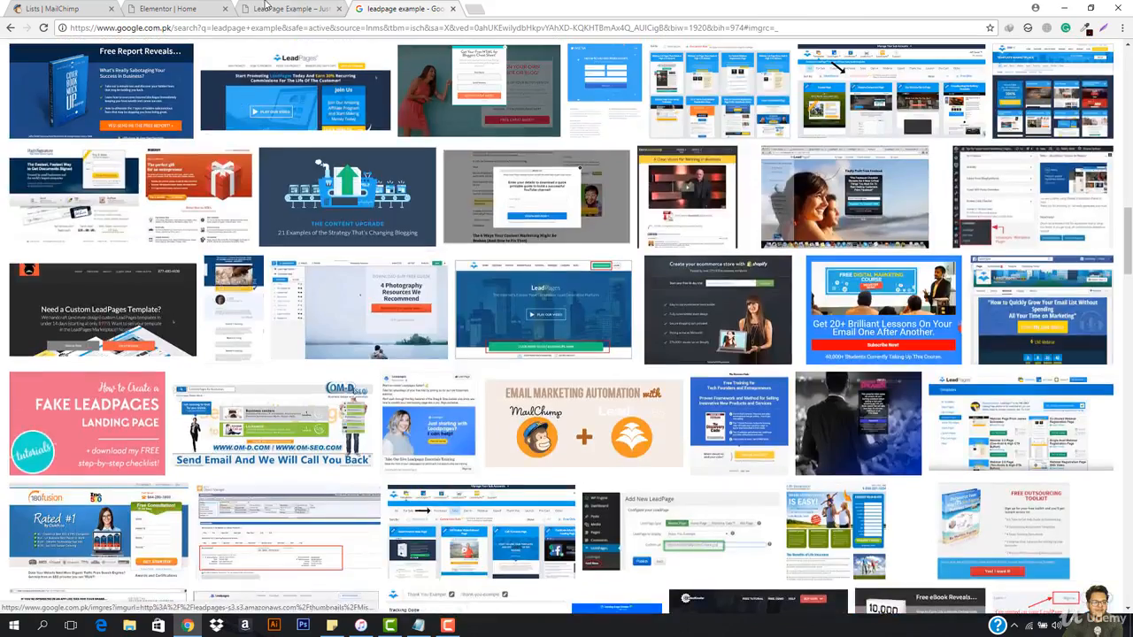
# Step: Switch to the Home page's Elementor editor and look at the available structures for a new section
pyautogui.click(287, 7)
pyautogui.click(182, 8)
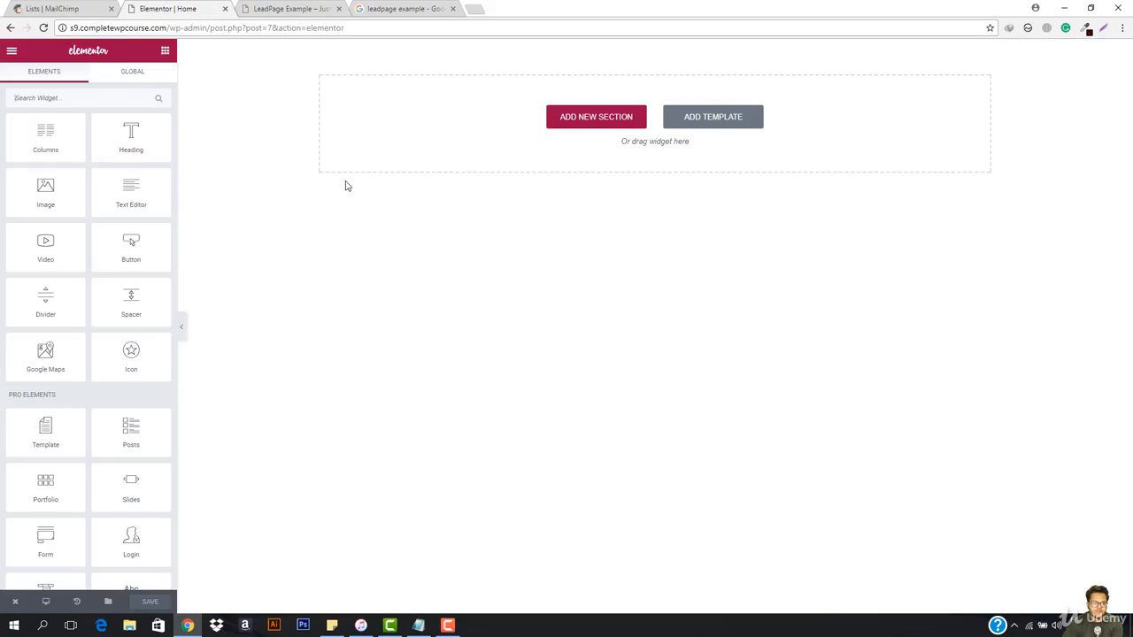
pyautogui.click(583, 116)
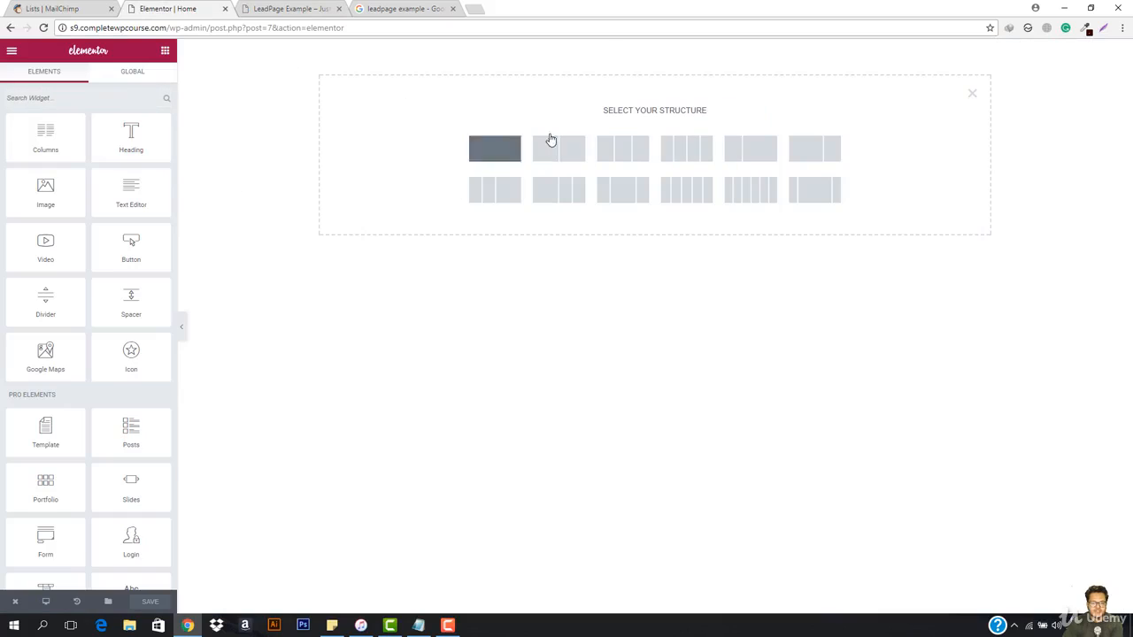
pyautogui.click(969, 94)
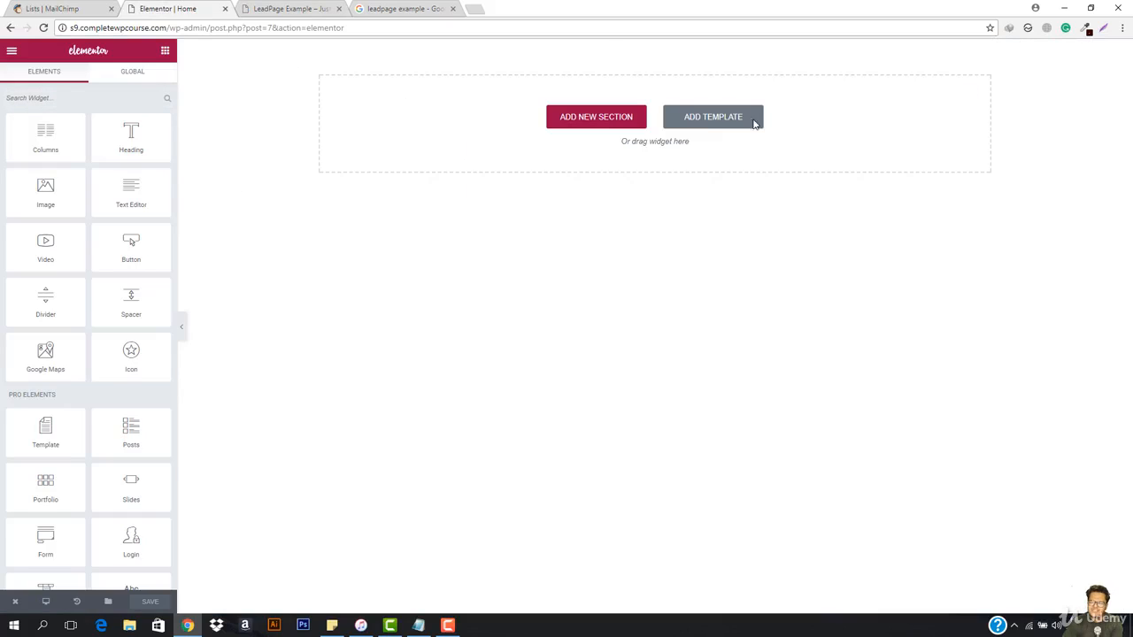
# Step: Browse the predesigned templates in the template library, including the landing page designs, and close the library without inserting one
pyautogui.click(697, 124)
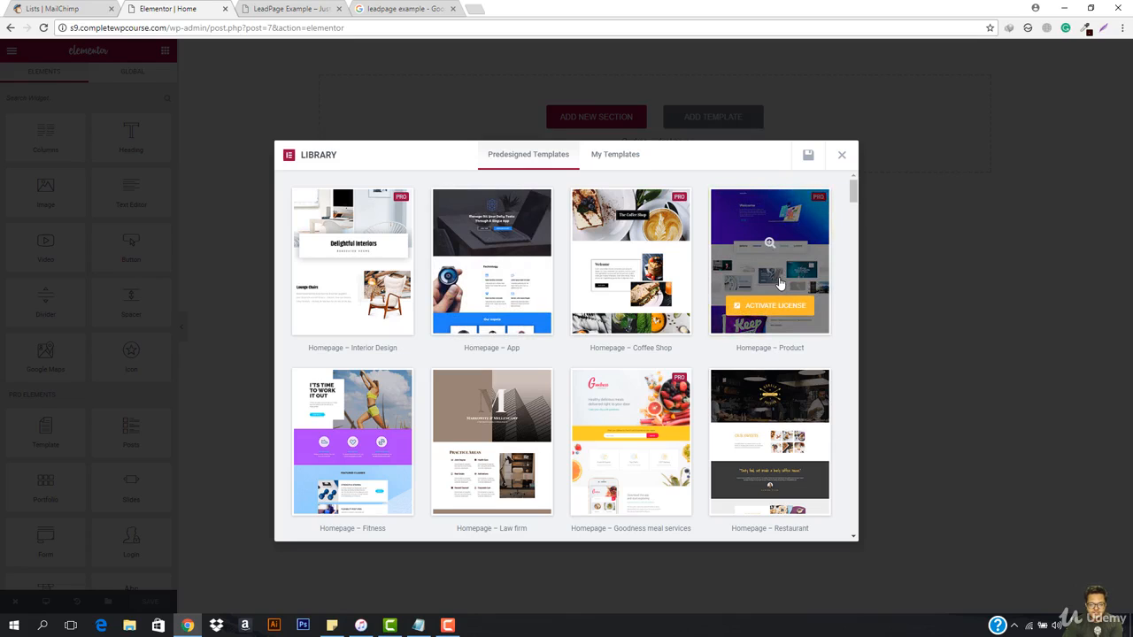
pyautogui.scroll(-1, 630, 319)
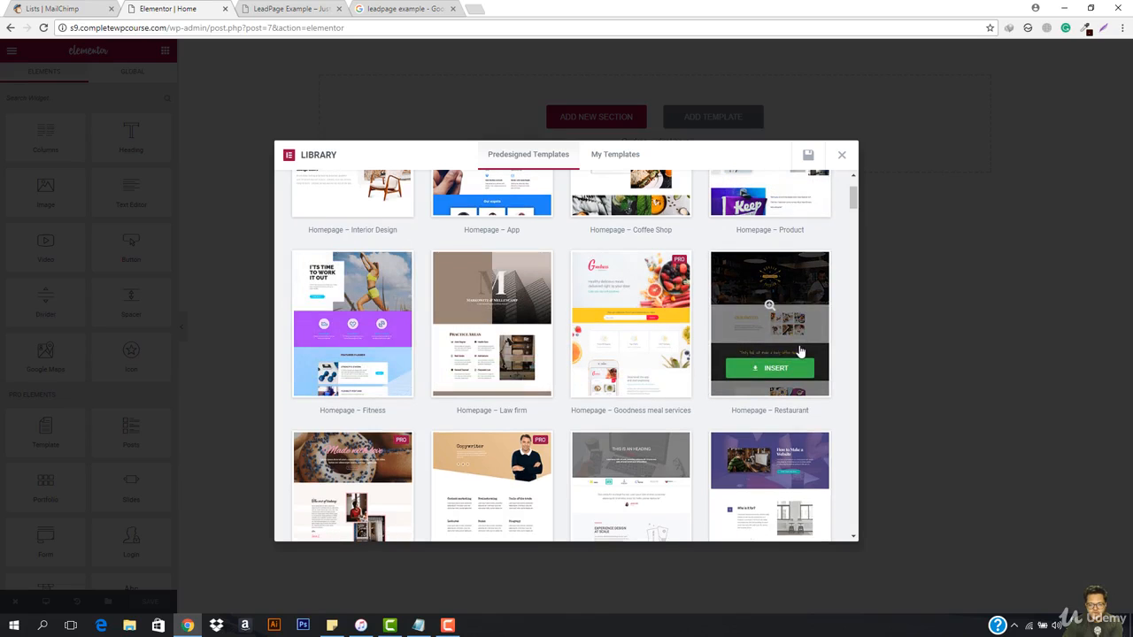
pyautogui.scroll(-1, 660, 390)
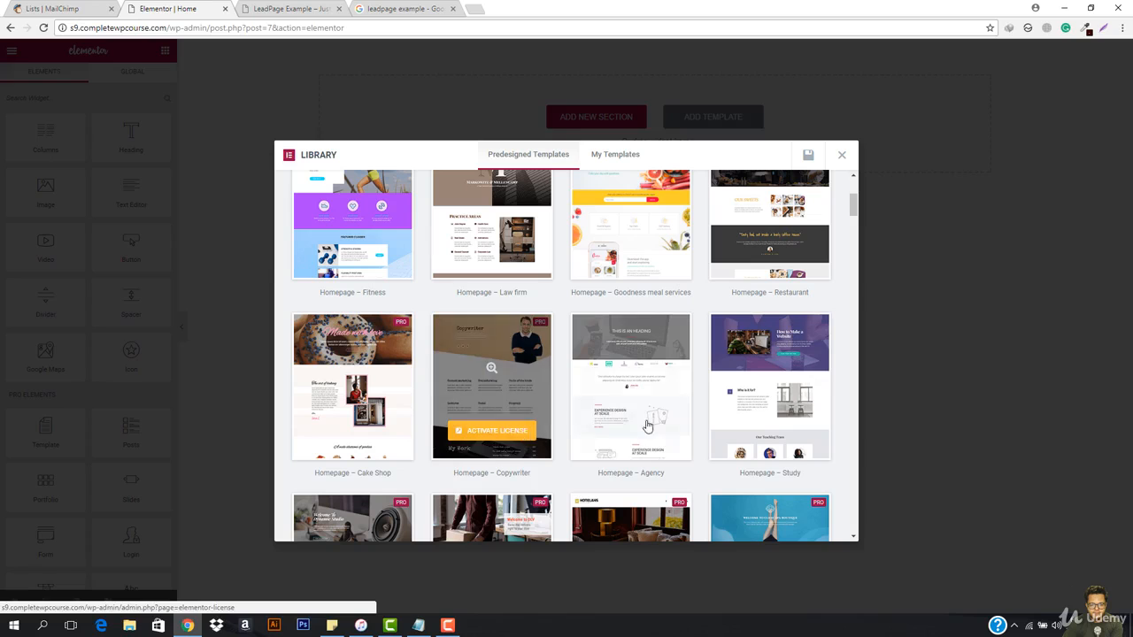
pyautogui.scroll(-1, 770, 425)
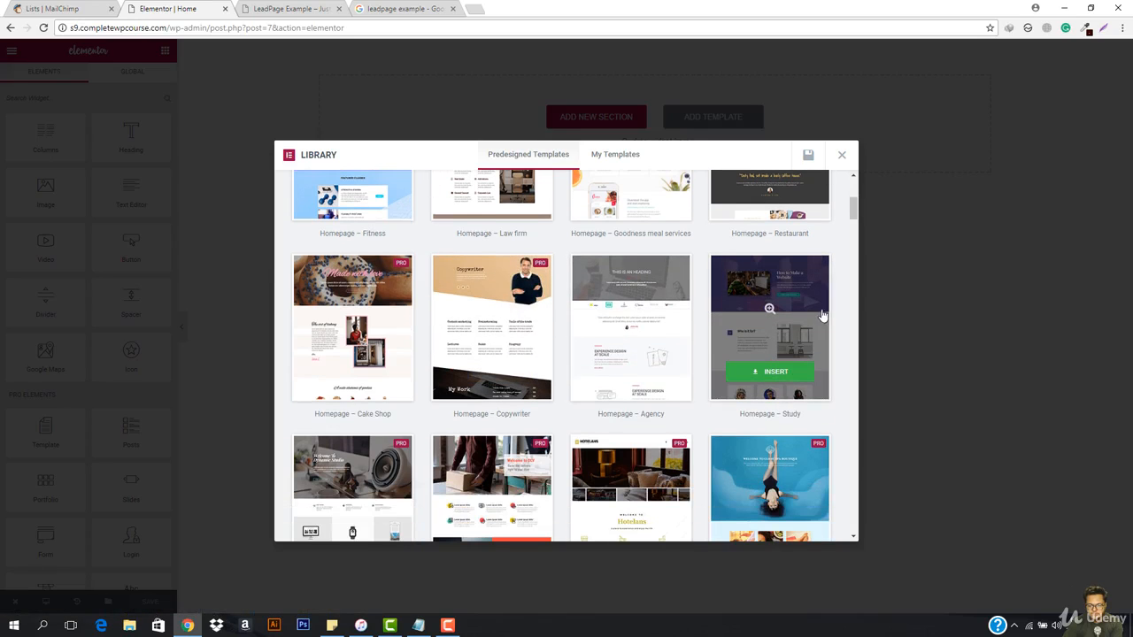
pyautogui.scroll(-3, 828, 338)
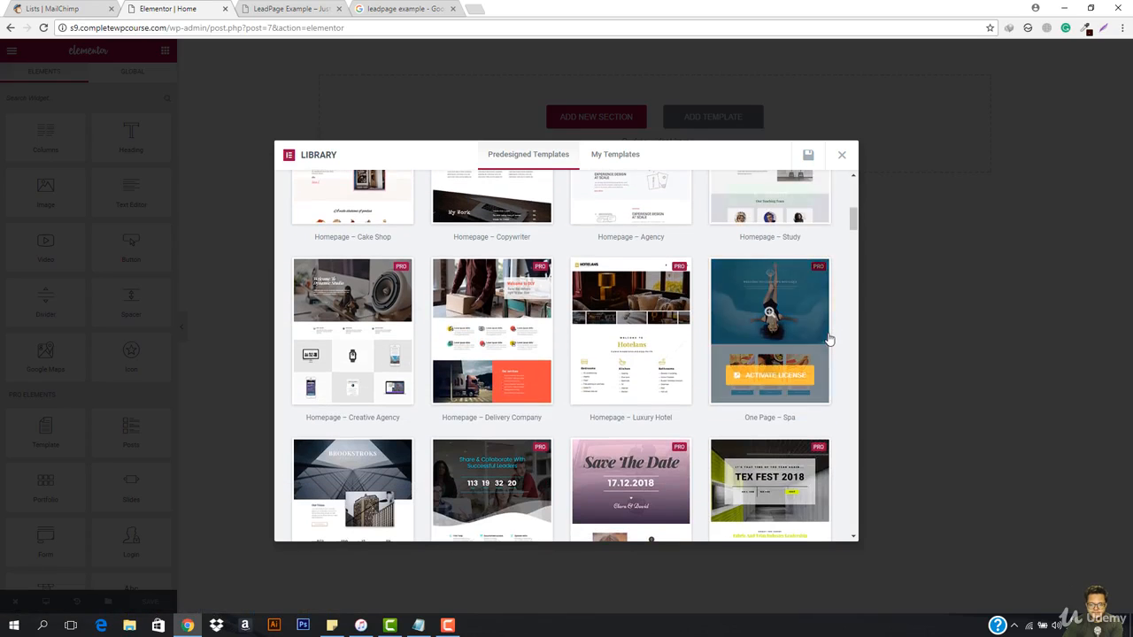
pyautogui.scroll(-2, 632, 408)
pyautogui.scroll(-1, 628, 414)
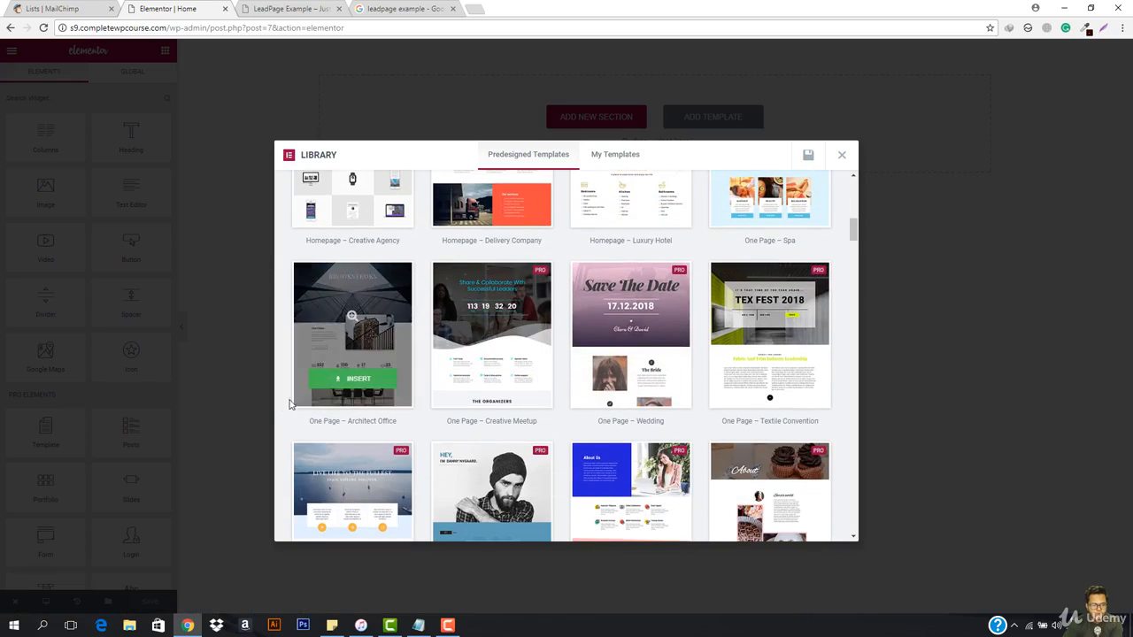
pyautogui.scroll(-1, 280, 406)
pyautogui.scroll(-5, 279, 406)
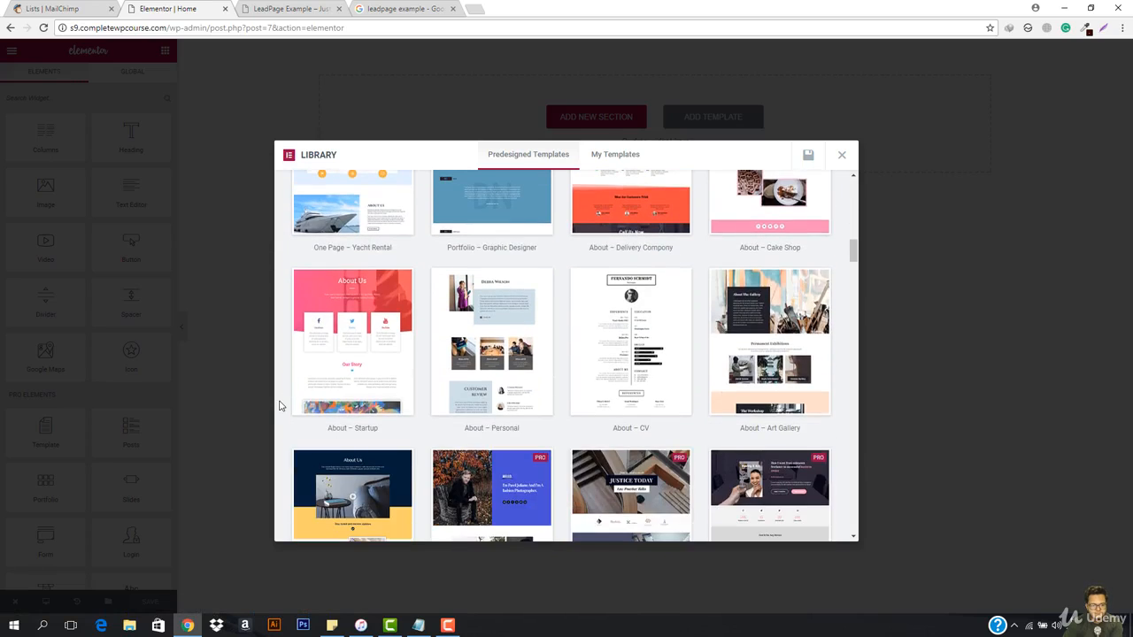
pyautogui.scroll(-2, 279, 405)
pyautogui.scroll(-1, 280, 406)
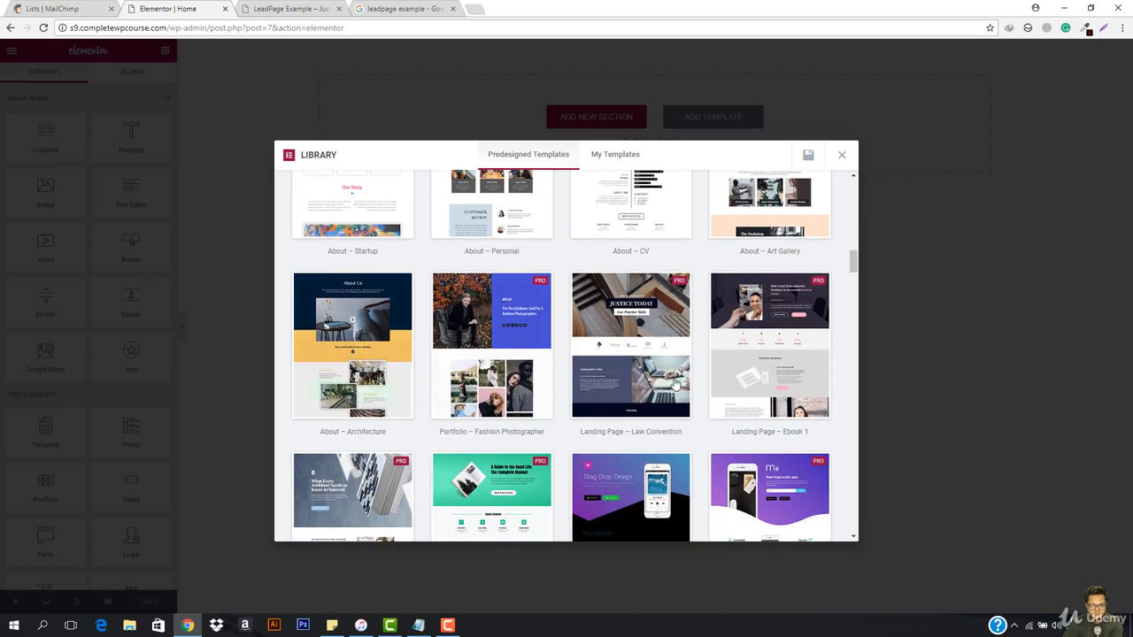
pyautogui.scroll(-3, 816, 361)
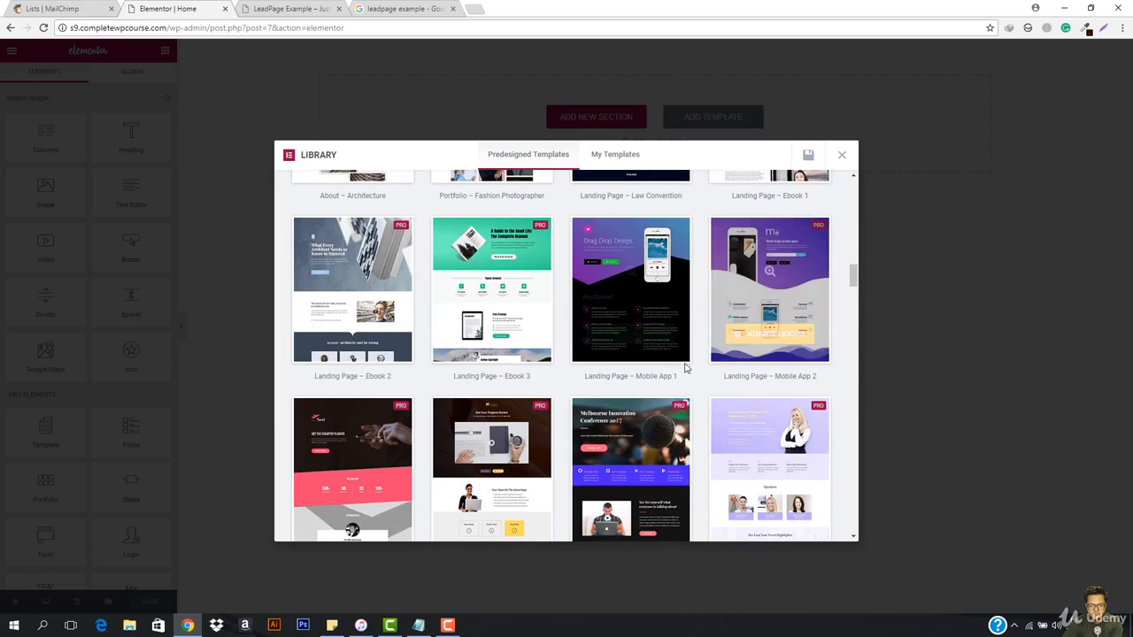
pyautogui.moveTo(621, 230)
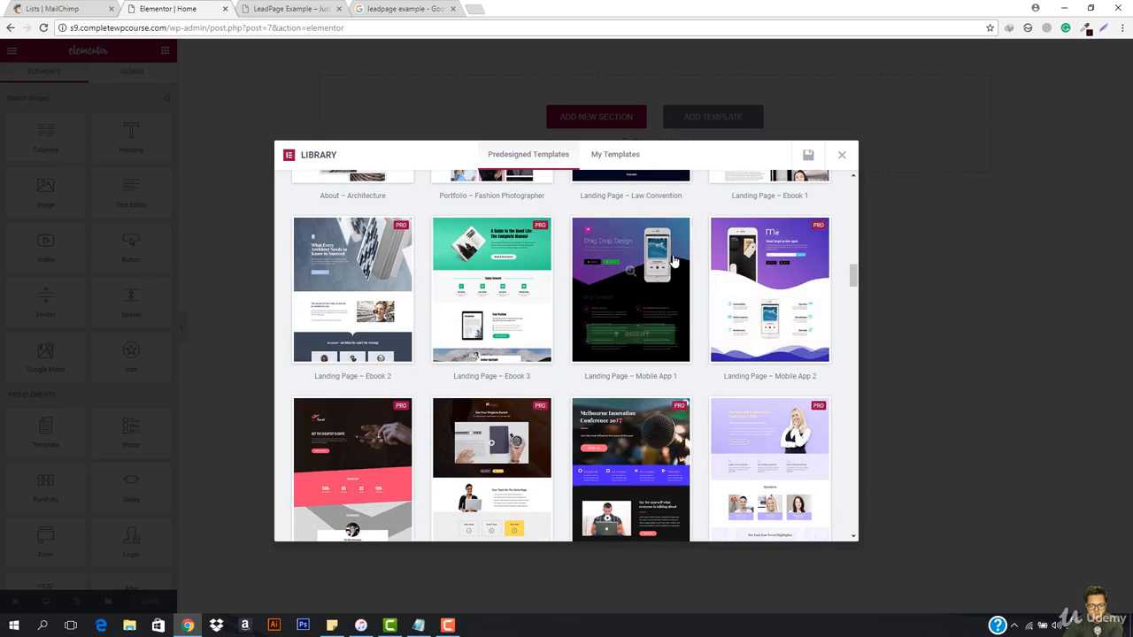
pyautogui.scroll(5, 801, 314)
pyautogui.scroll(10, 801, 314)
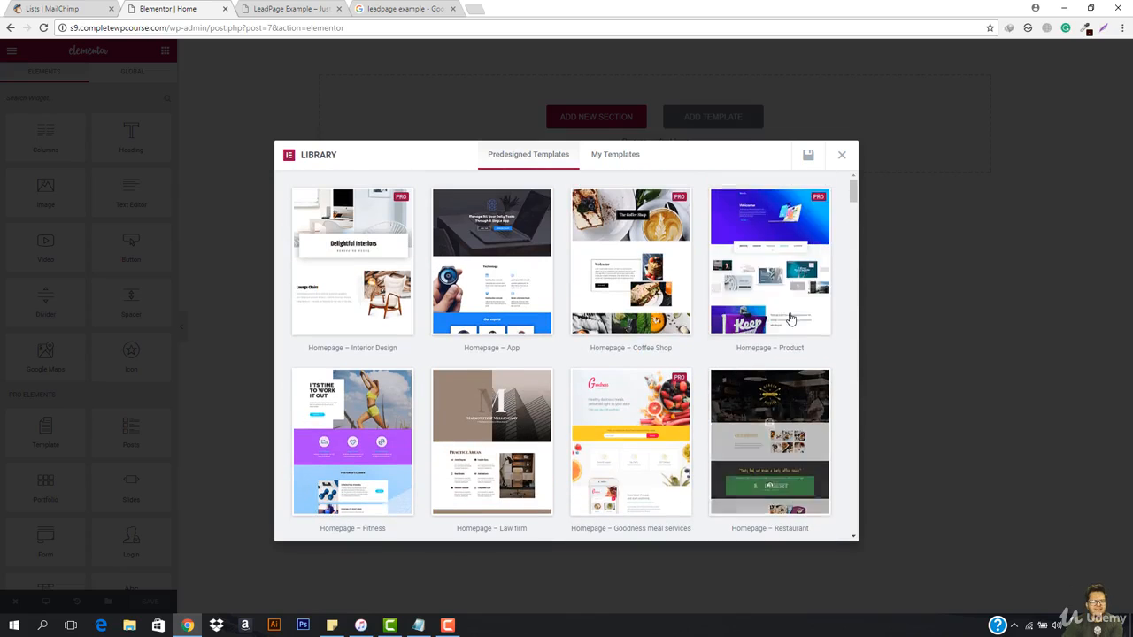
pyautogui.click(843, 155)
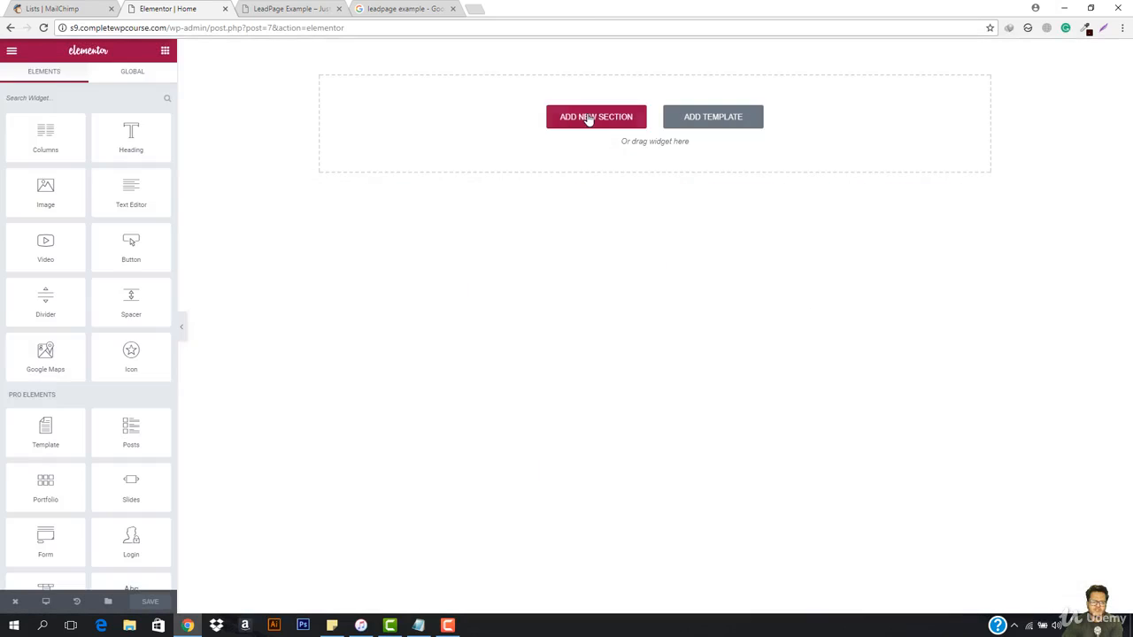
# Step: Add a single-column section with a classic blue background, color #4974cc, and preview the page
pyautogui.click(586, 118)
pyautogui.click(493, 156)
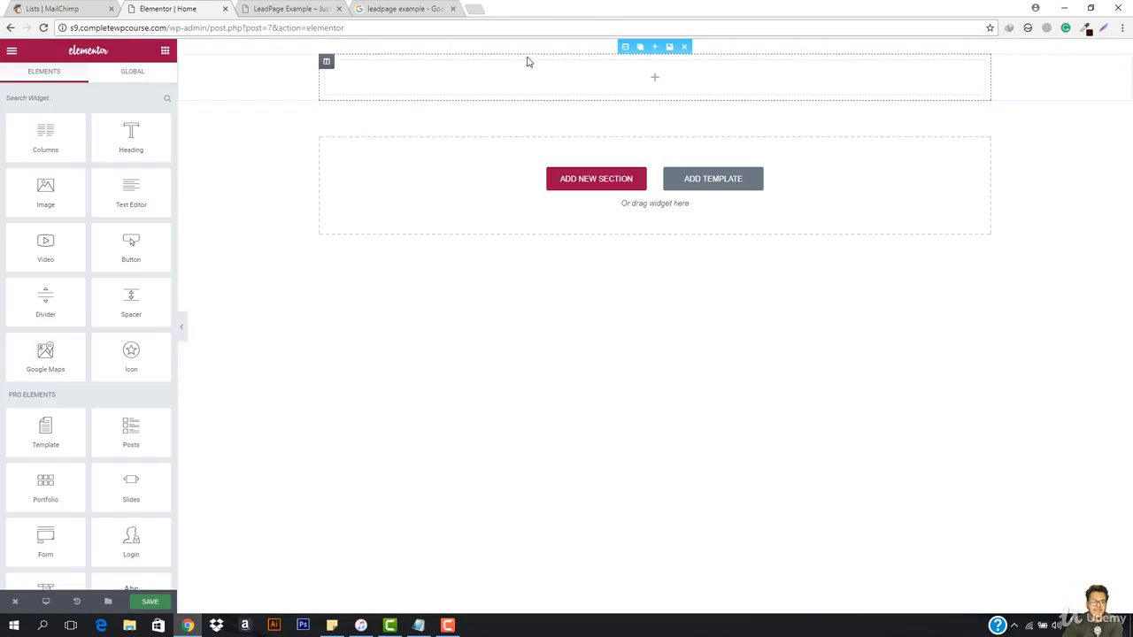
pyautogui.click(624, 46)
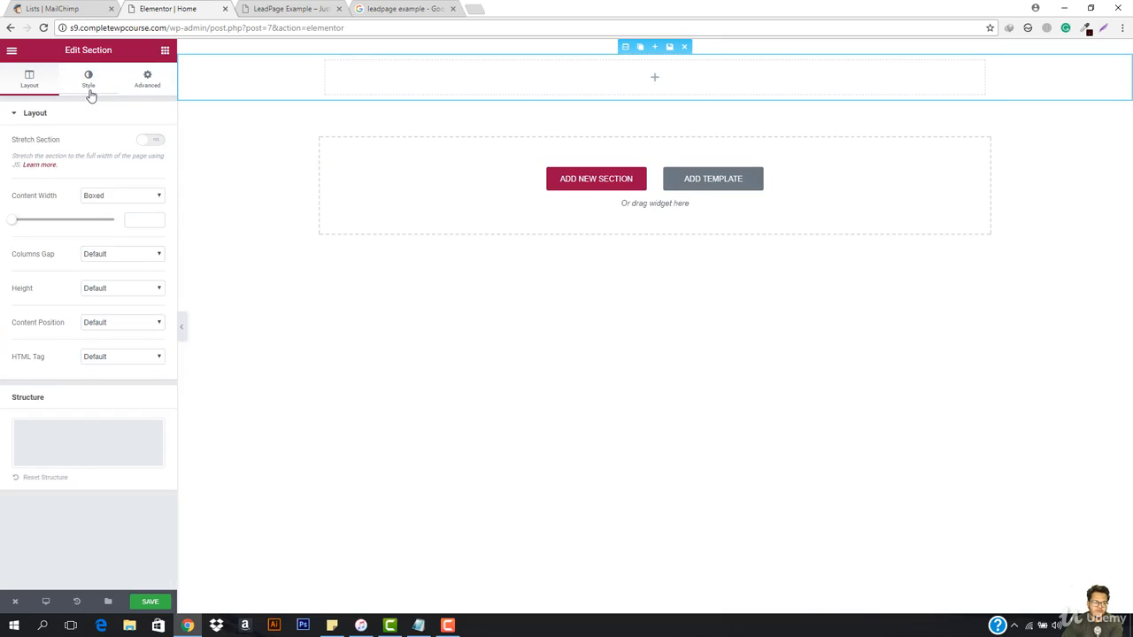
pyautogui.click(89, 80)
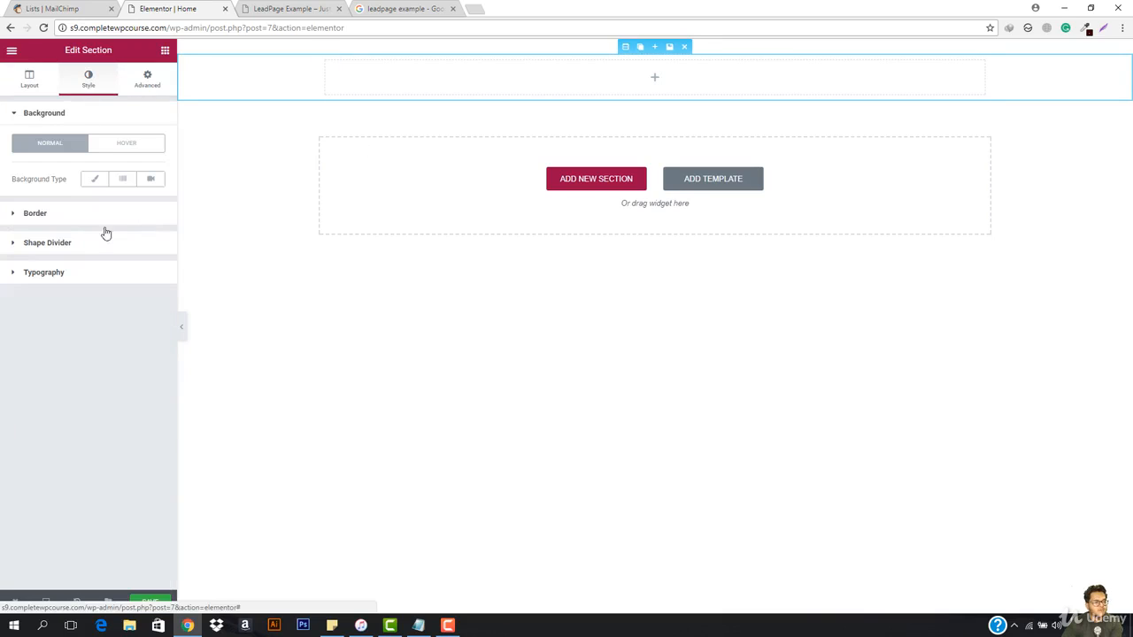
pyautogui.click(87, 182)
pyautogui.click(154, 213)
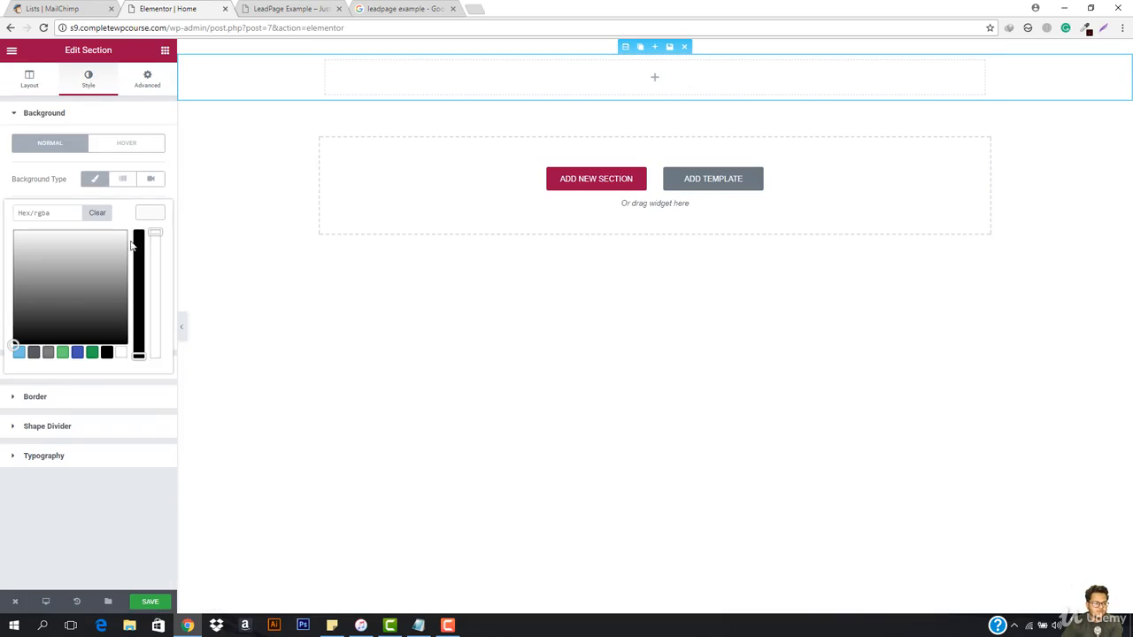
pyautogui.click(61, 353)
pyautogui.click(77, 353)
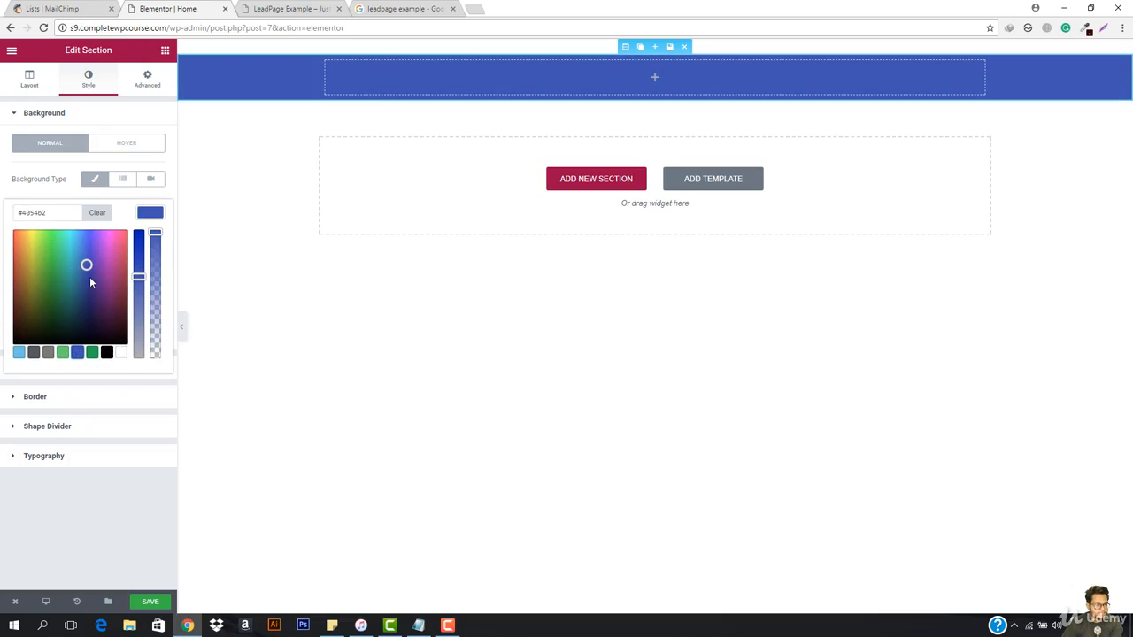
pyautogui.moveTo(90, 278); pyautogui.dragTo(87, 262)
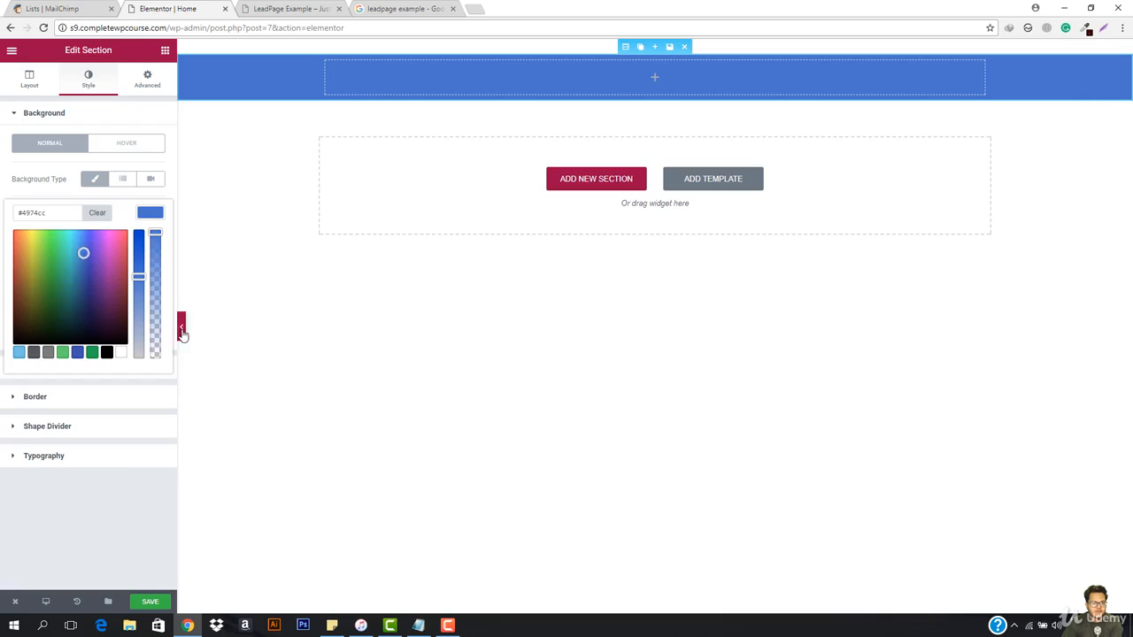
pyautogui.click(180, 329)
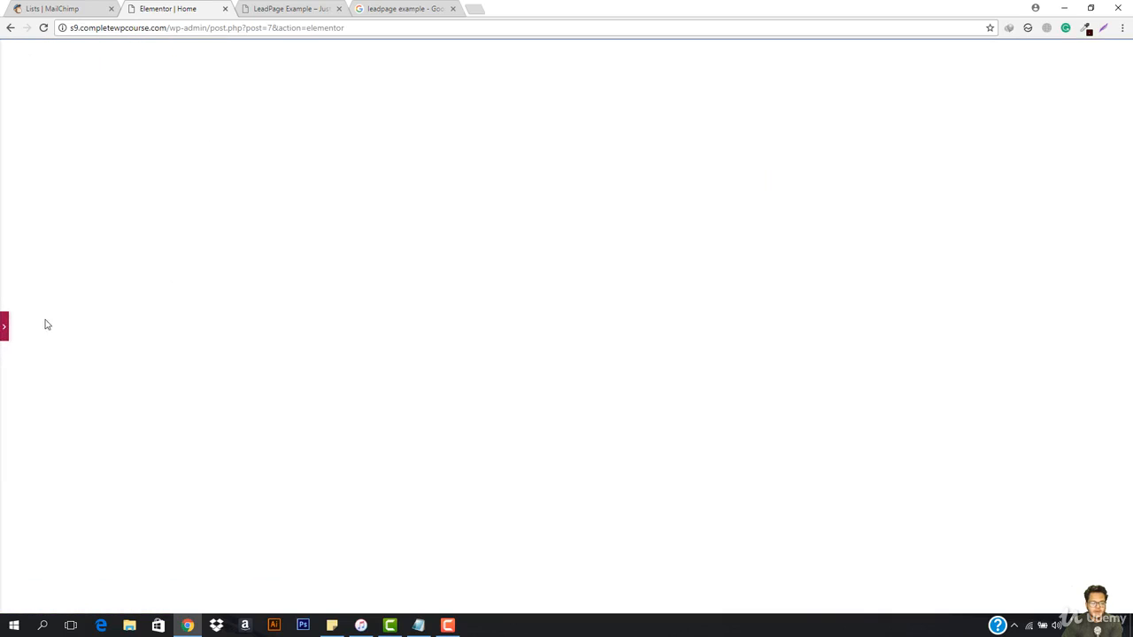
pyautogui.click(6, 328)
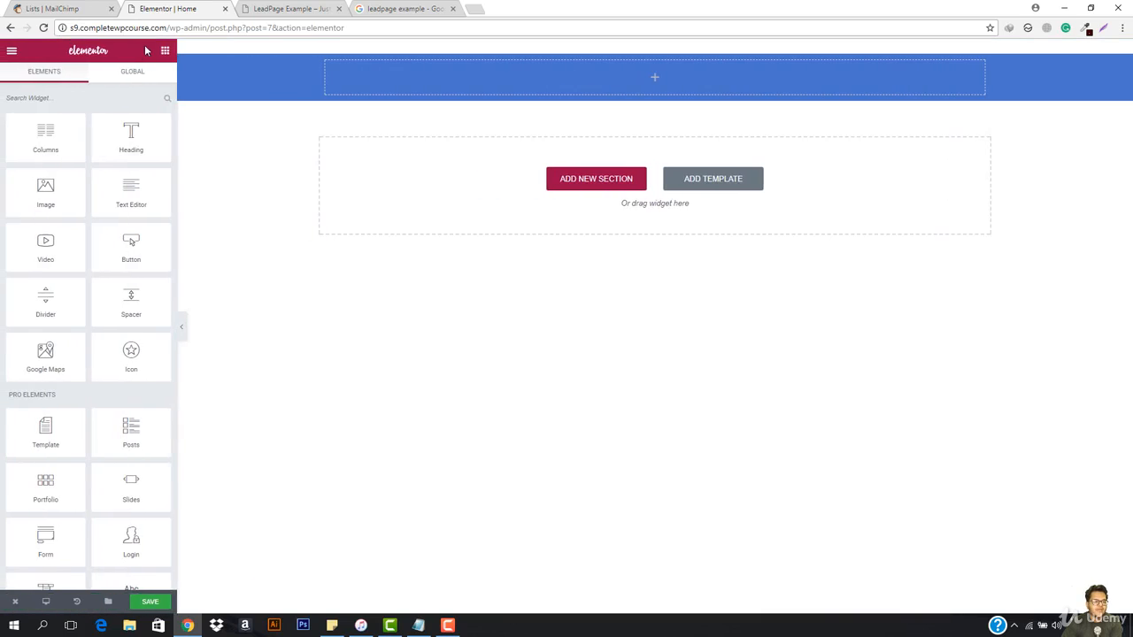
# Step: Add a centered heading titled "Complete WordPress Course" to the blue section and preview the page
pyautogui.moveTo(131, 134); pyautogui.dragTo(683, 84)
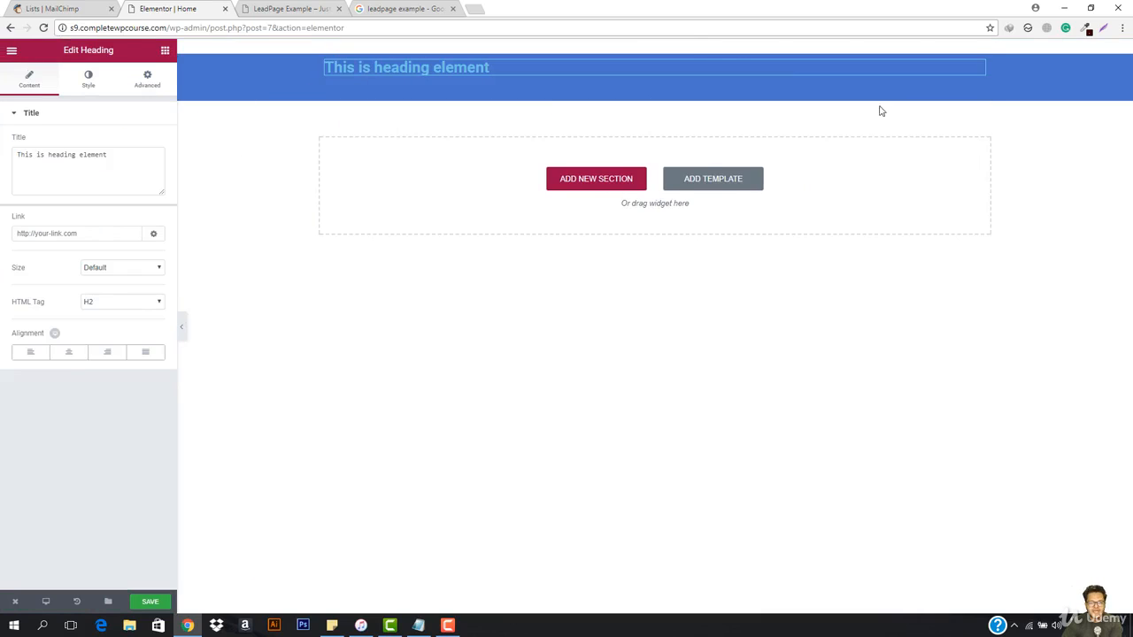
pyautogui.tripleClick(51, 181)
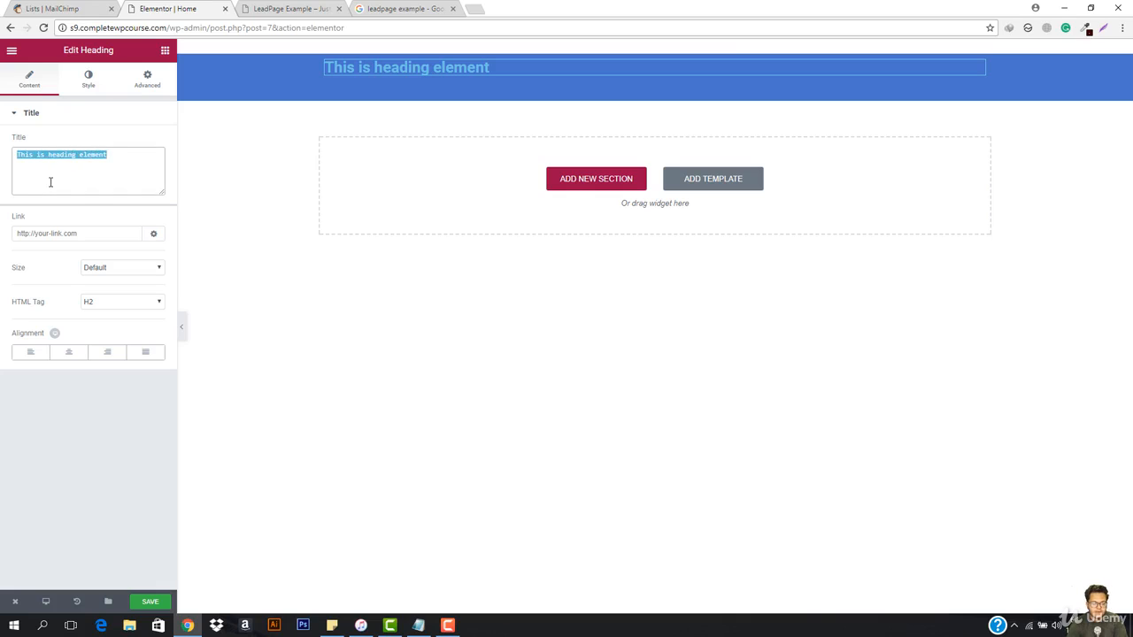
pyautogui.write('Lead')
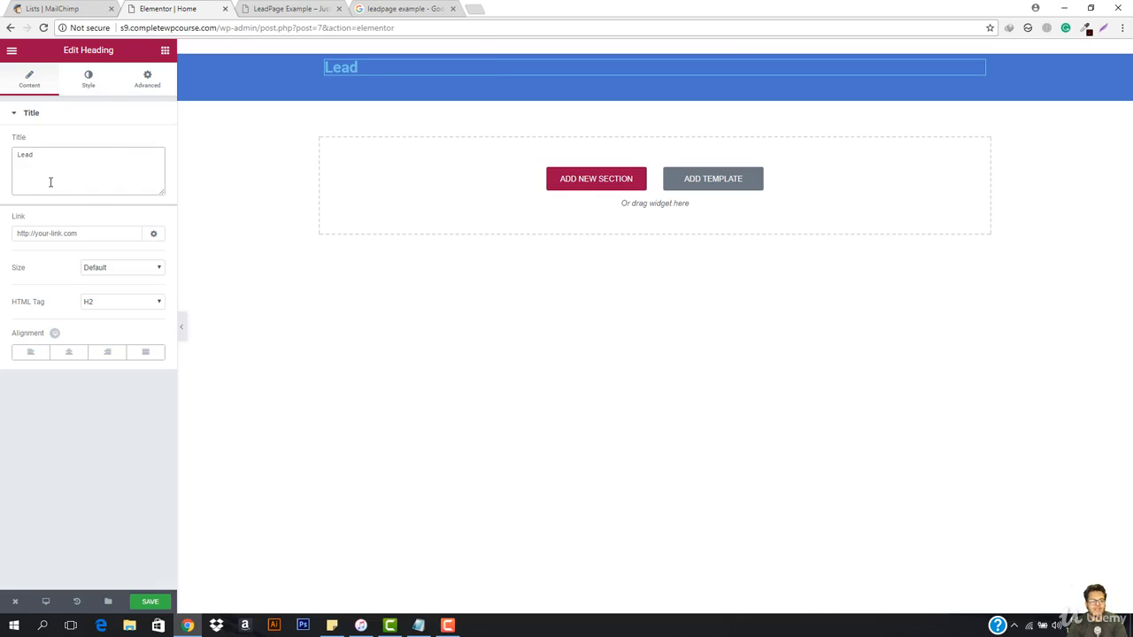
pyautogui.press('BackSpace')
pyautogui.press('BackSpace')
pyautogui.press('BackSpace')
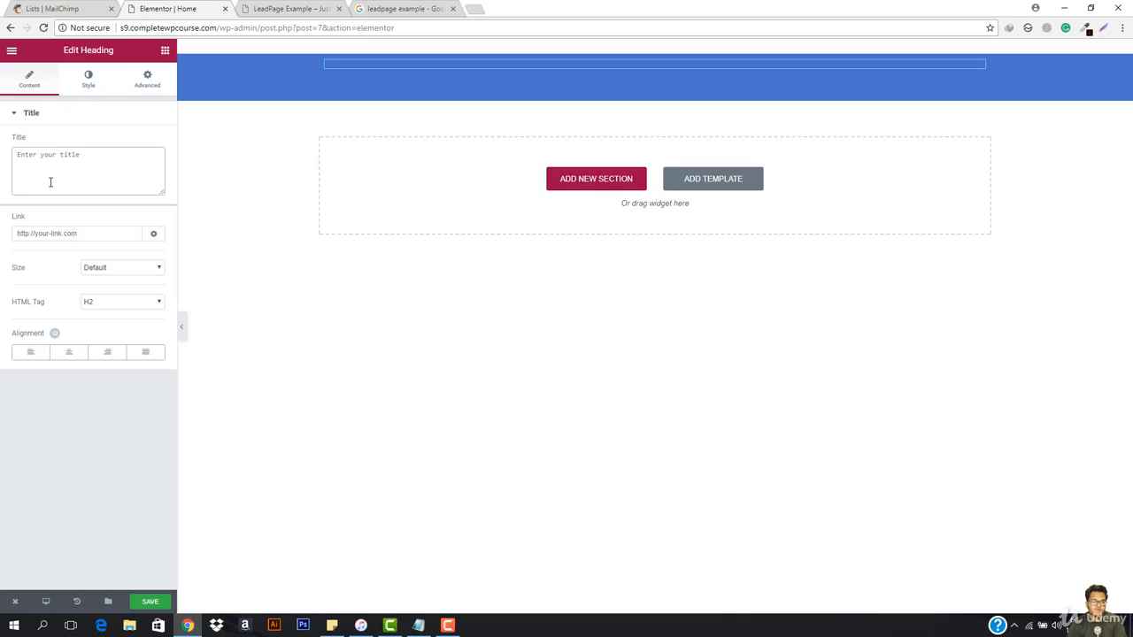
pyautogui.write('Complete WordPress Course')
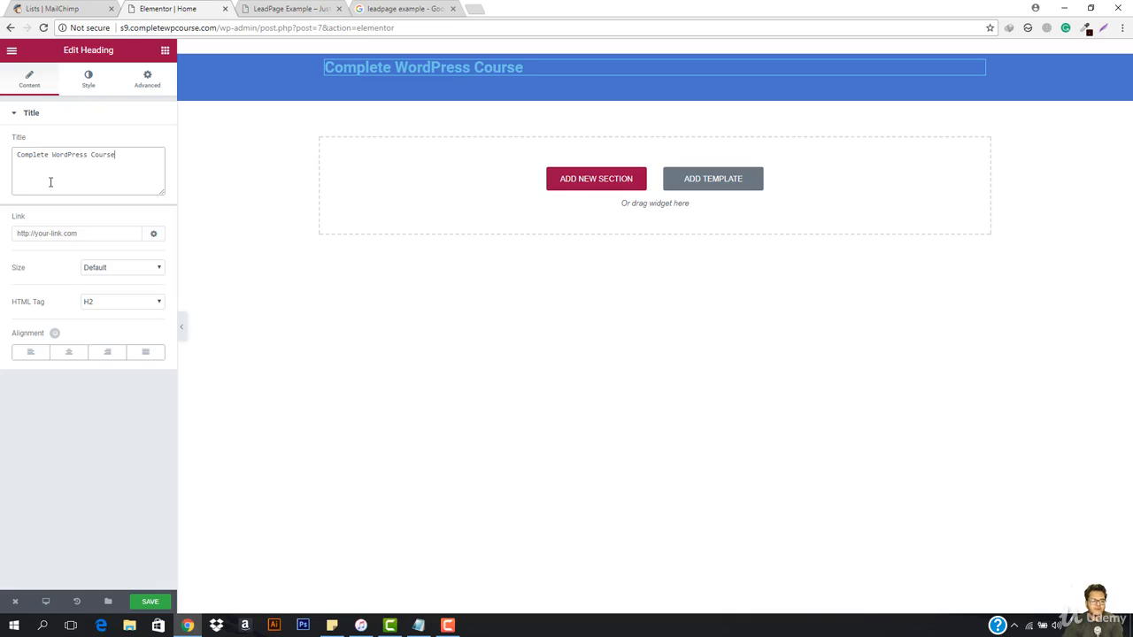
pyautogui.click(67, 361)
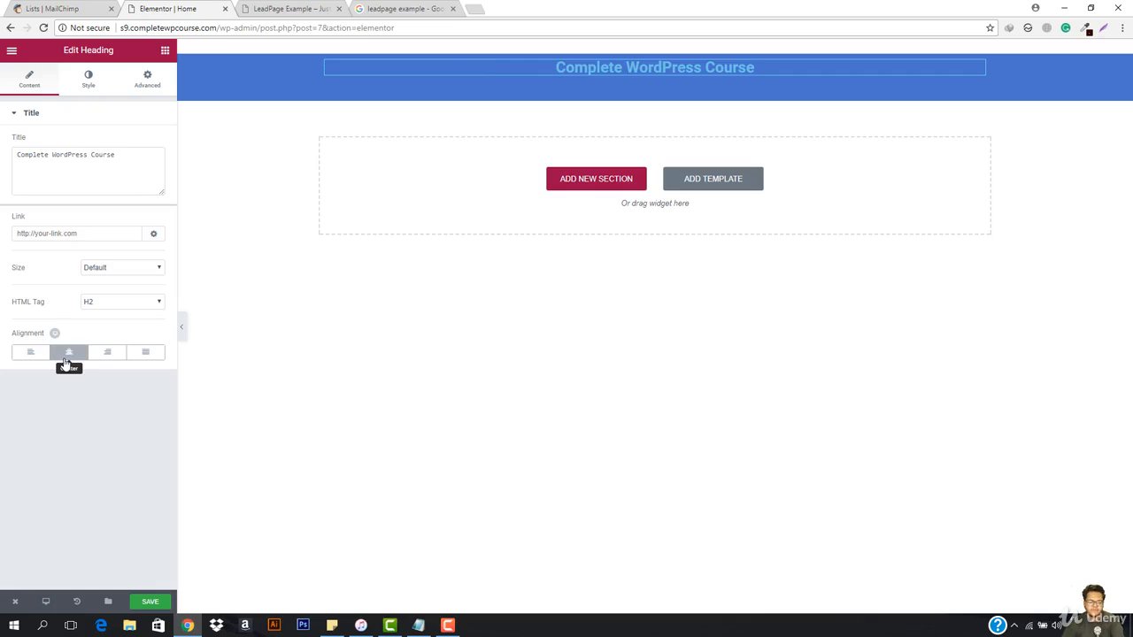
pyautogui.click(182, 325)
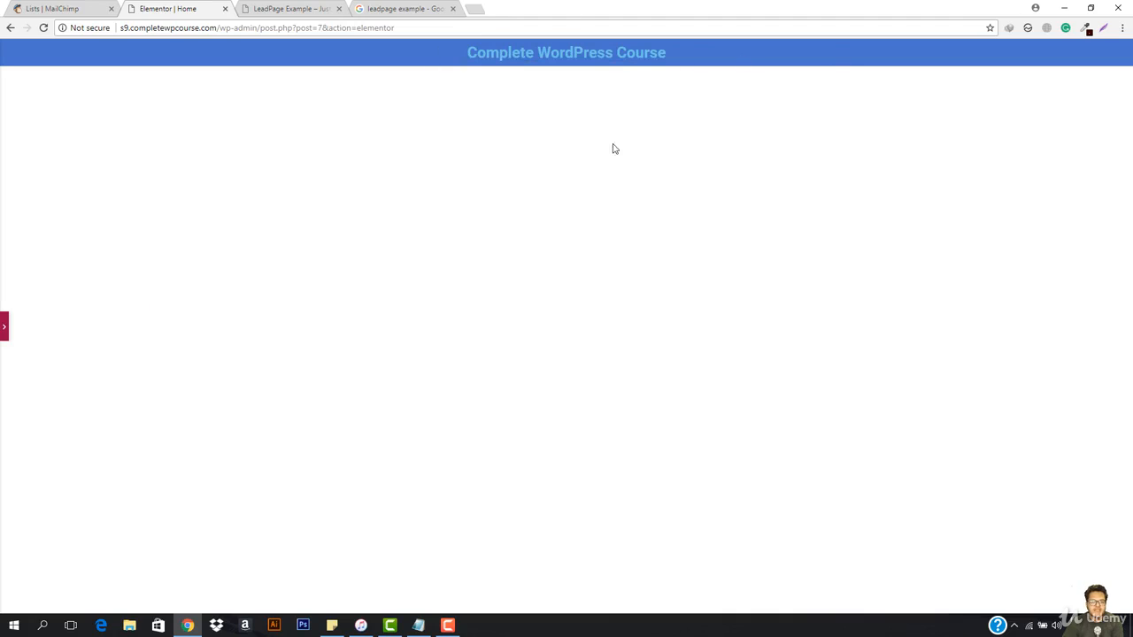
pyautogui.click(2, 327)
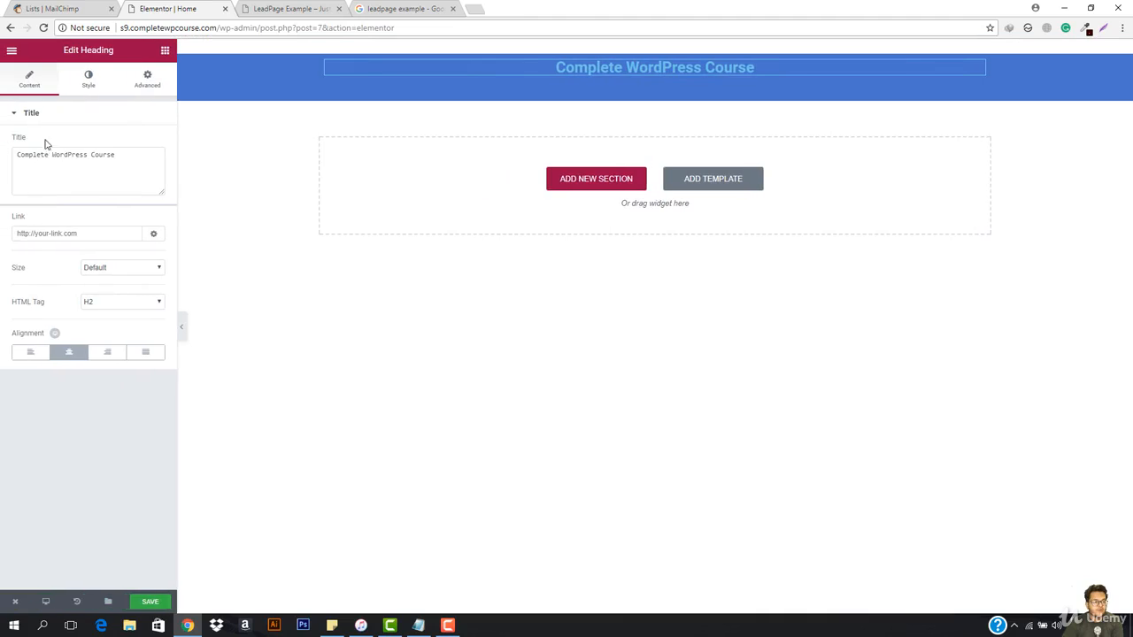
# Step: Set the heading's text color to white, #ffffff, and preview the page
pyautogui.click(90, 80)
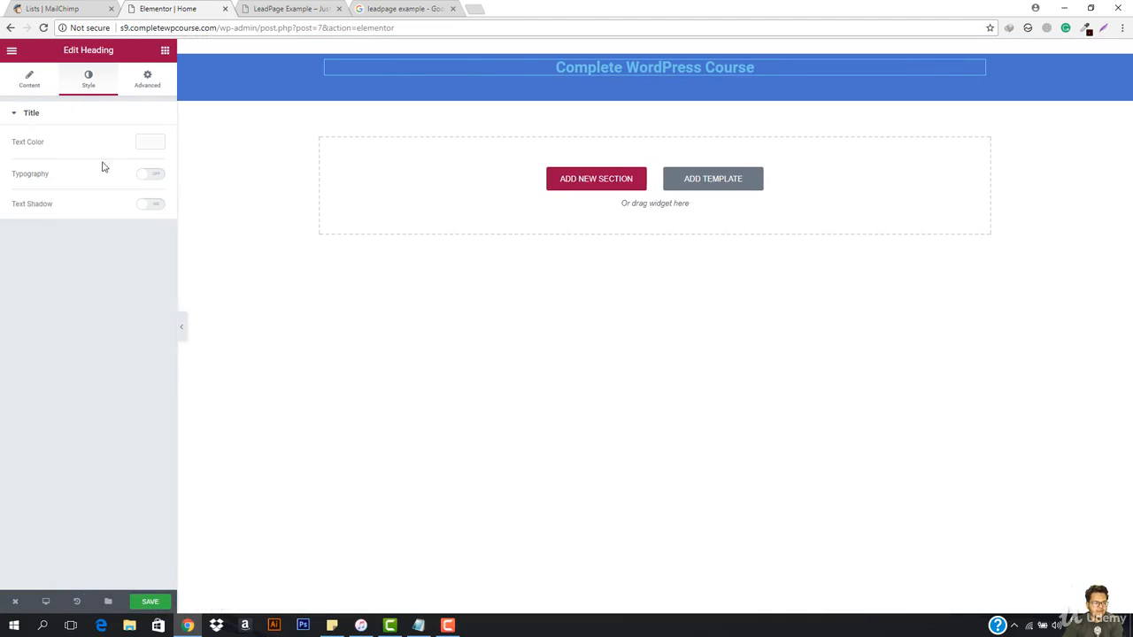
pyautogui.click(148, 142)
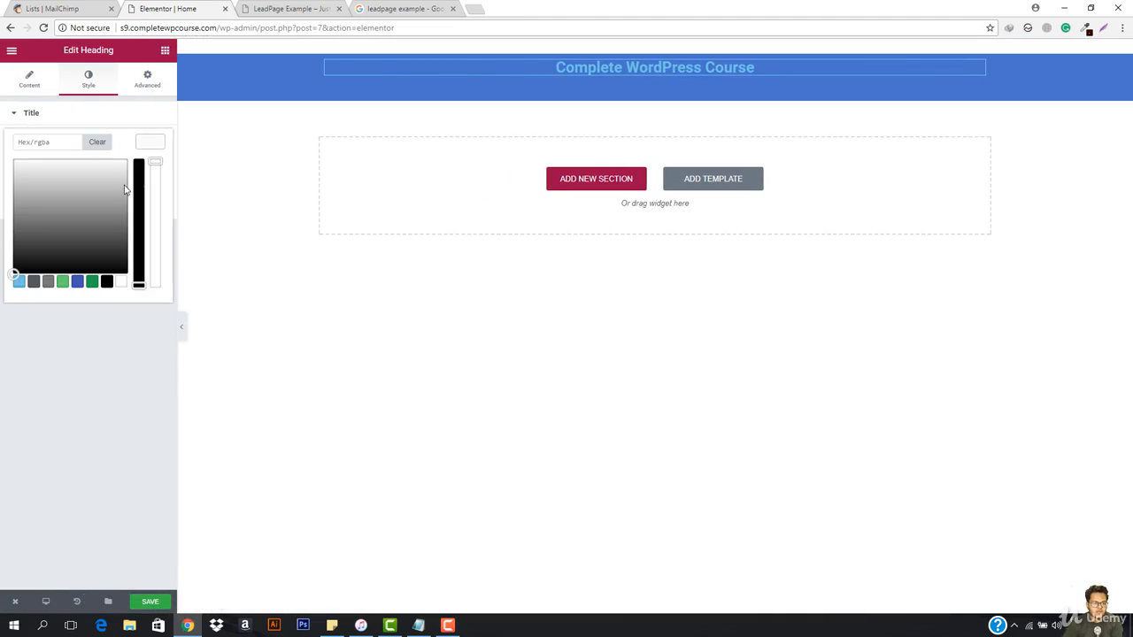
pyautogui.click(122, 284)
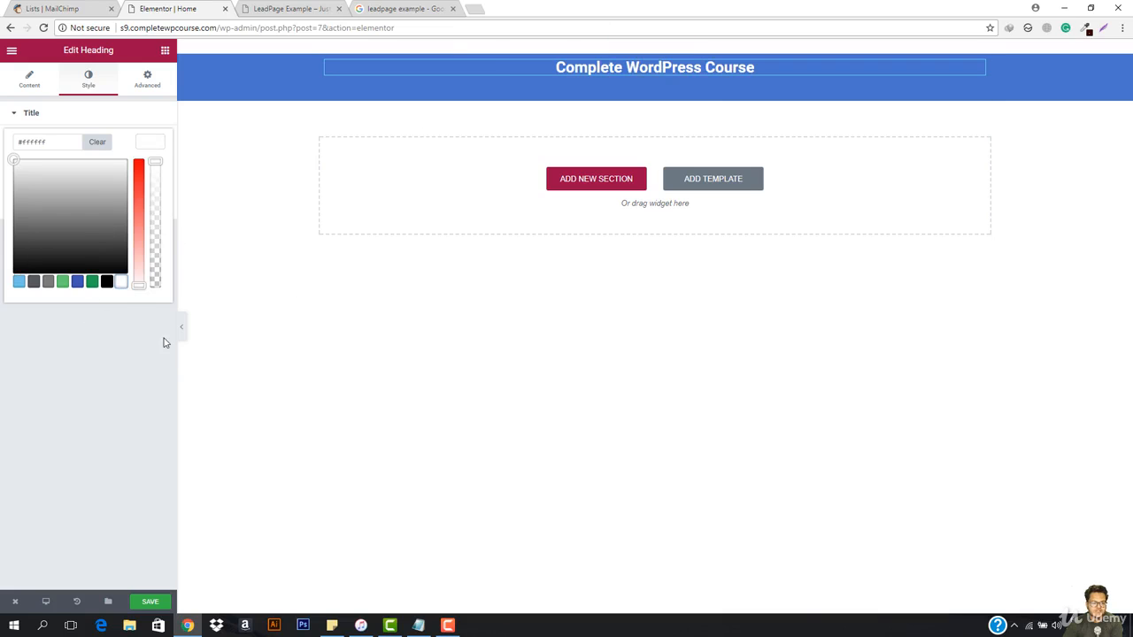
pyautogui.click(181, 327)
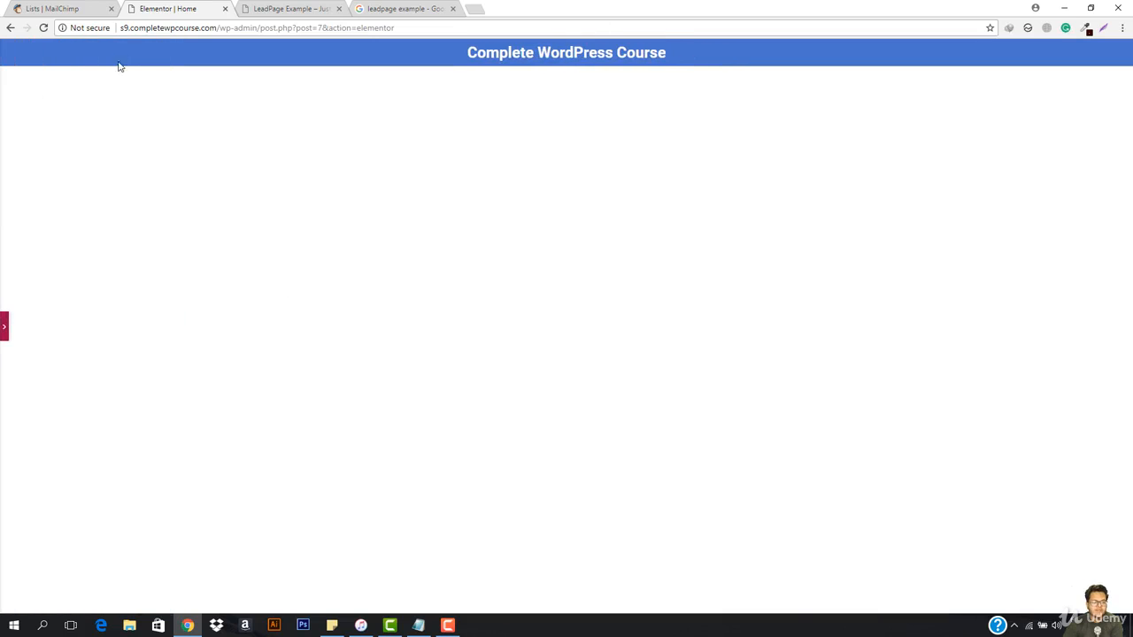
# Step: Try a boxed content width of 500 and a Full Width layout on the blue section, toggling Stretch Section on and off
pyautogui.click(3, 328)
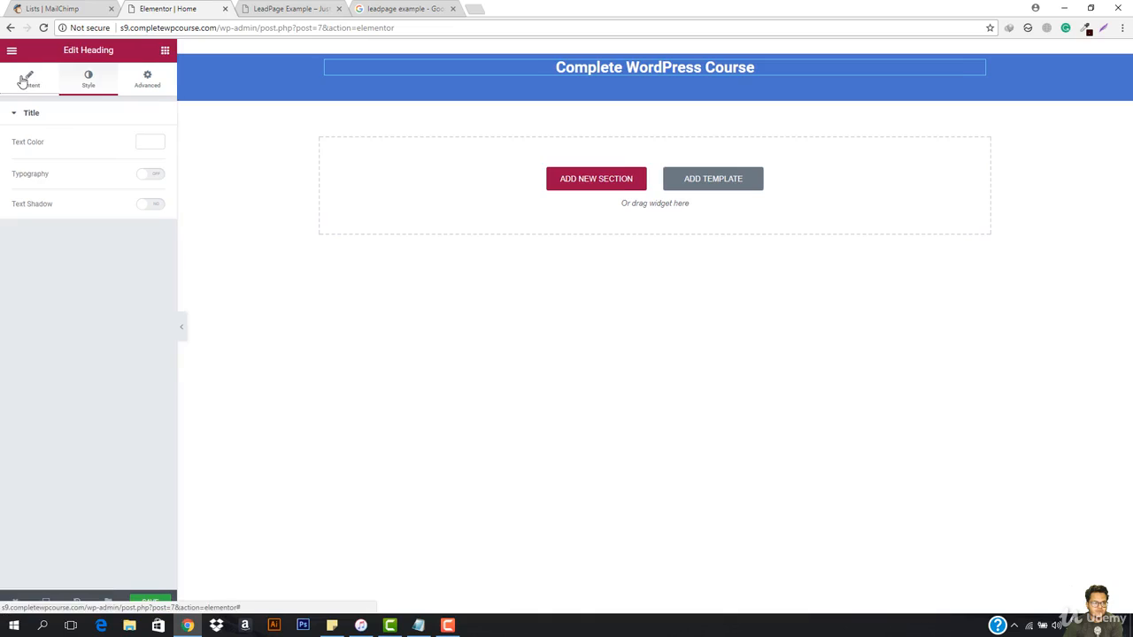
pyautogui.click(25, 81)
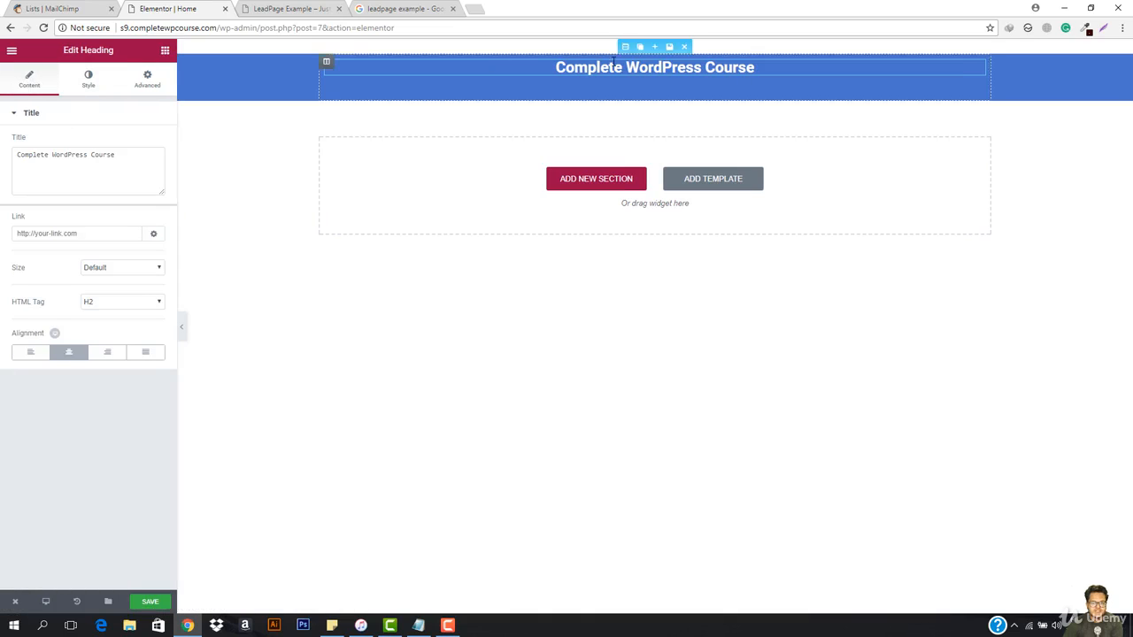
pyautogui.click(624, 47)
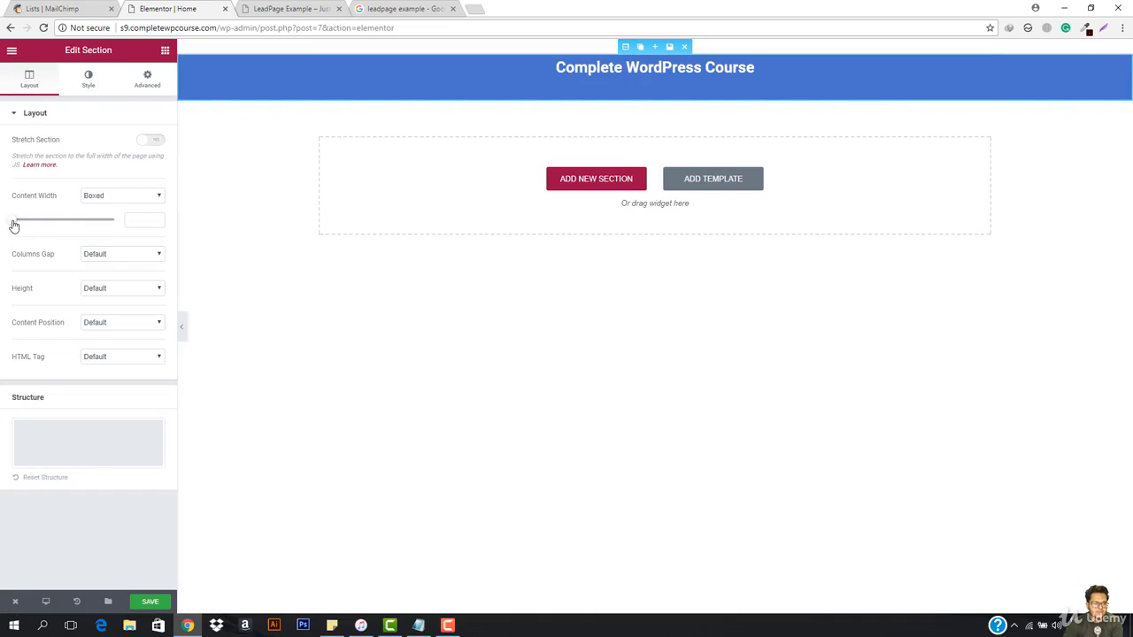
pyautogui.moveTo(14, 227)
pyautogui.mouseDown()
pyautogui.moveTo(84, 219)
pyautogui.moveTo(3, 224)
pyautogui.mouseUp()
pyautogui.click(119, 256)
pyautogui.click(119, 255)
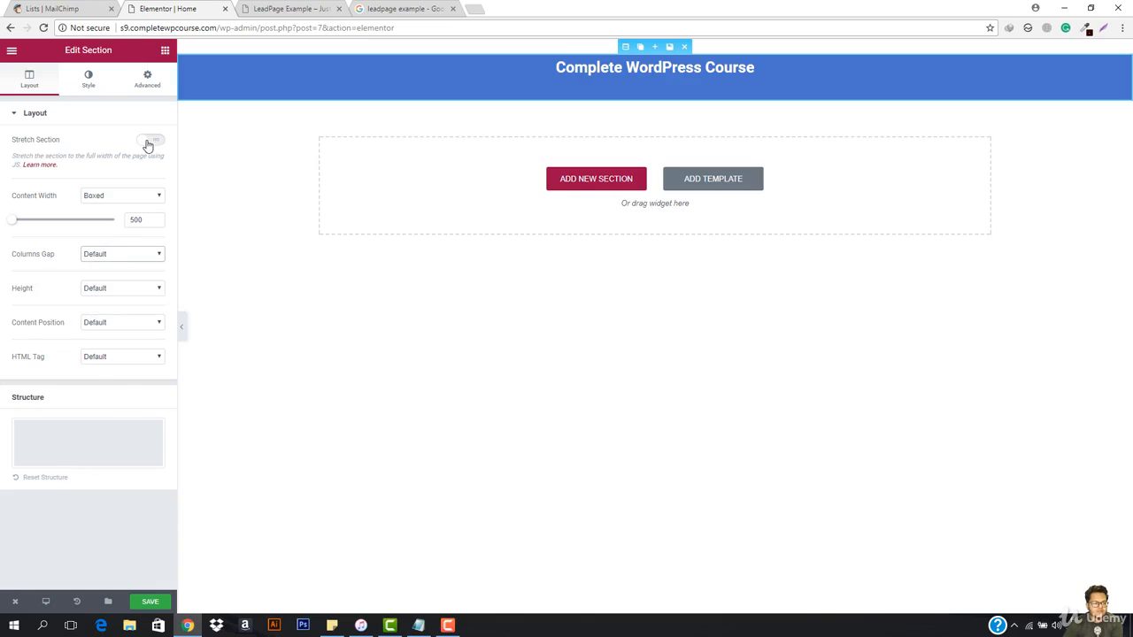
pyautogui.click(149, 141)
pyautogui.click(149, 142)
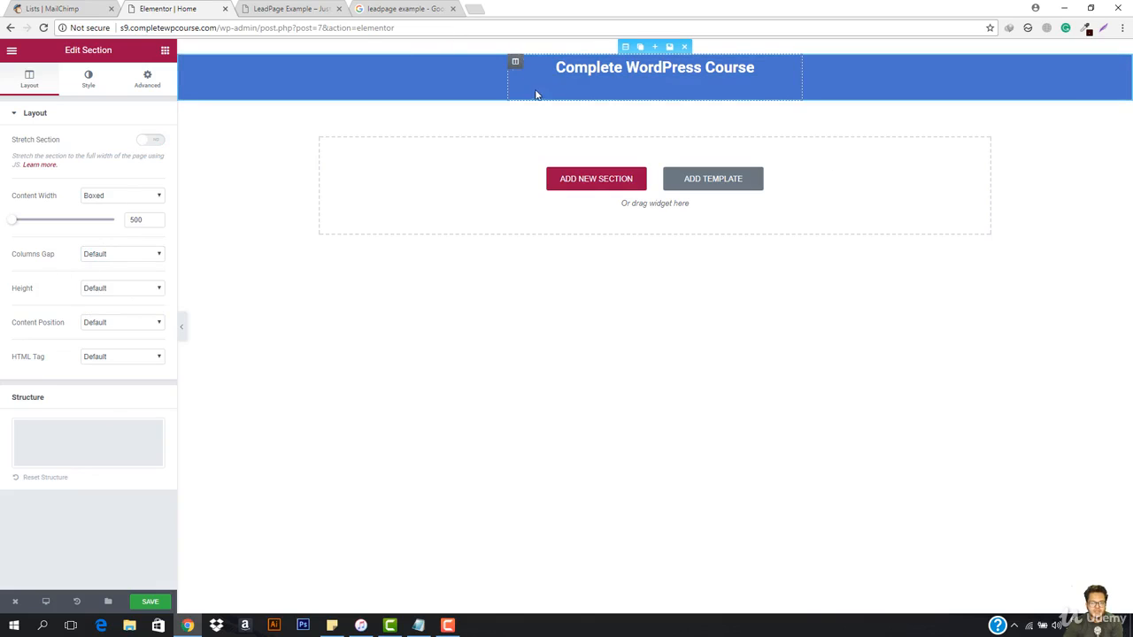
pyautogui.click(128, 197)
pyautogui.click(118, 219)
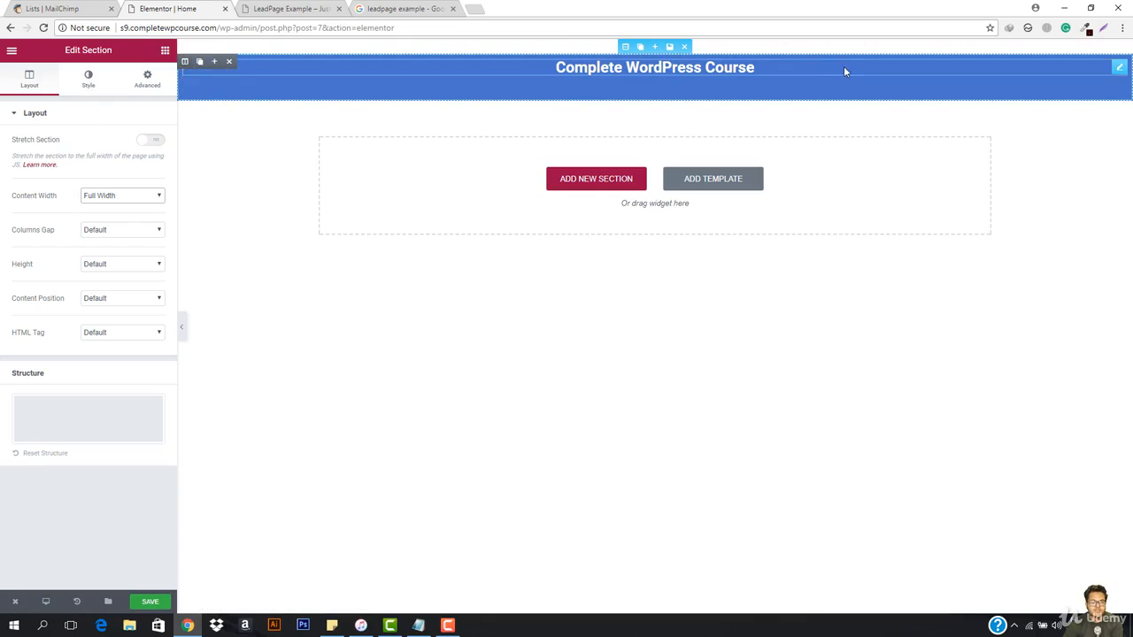
# Step: Cut the color value #4974cc out of the section's background so that the section has no background color
pyautogui.click(86, 80)
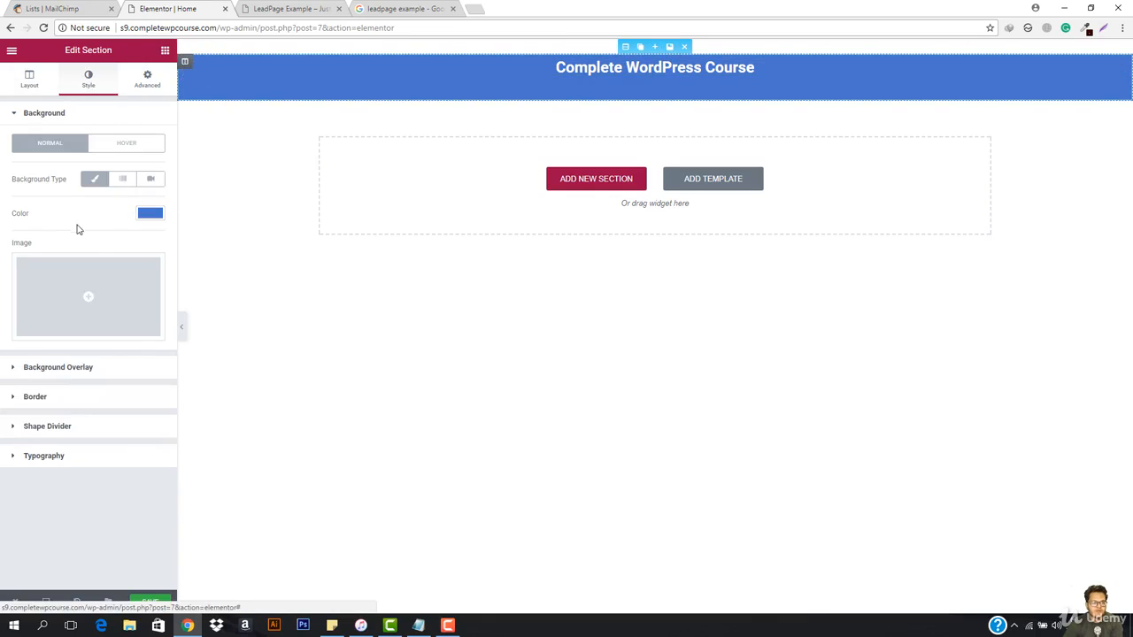
pyautogui.click(152, 214)
pyautogui.click(58, 218)
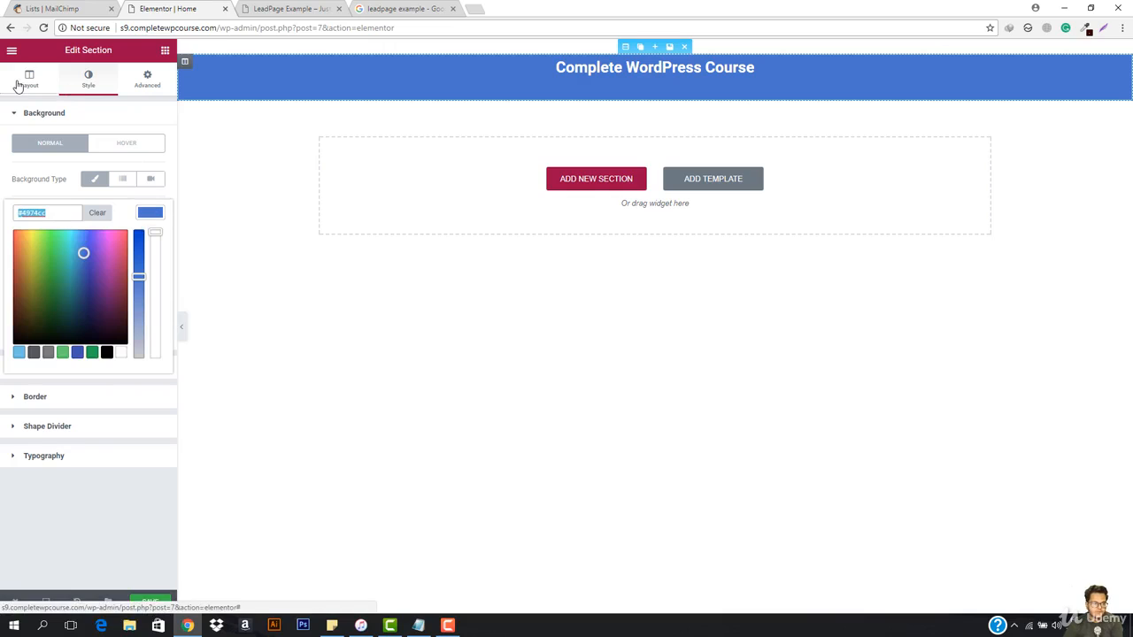
pyautogui.press('BackSpace')
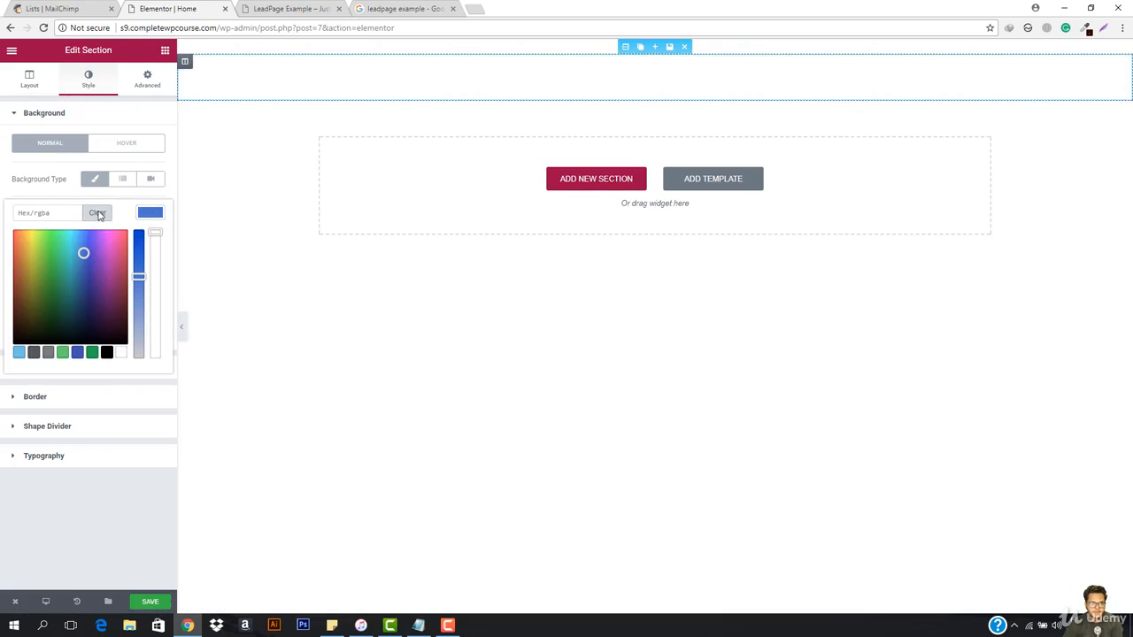
# Step: Set the heading section's content width to Boxed at 1094
pyautogui.click(19, 89)
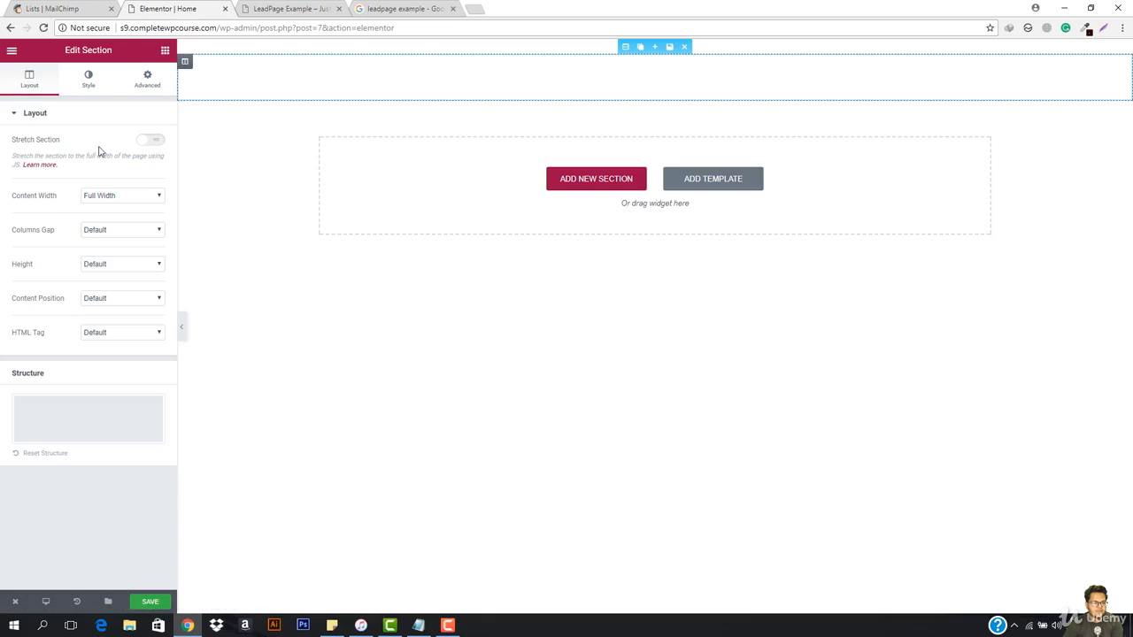
pyautogui.click(120, 198)
pyautogui.click(118, 205)
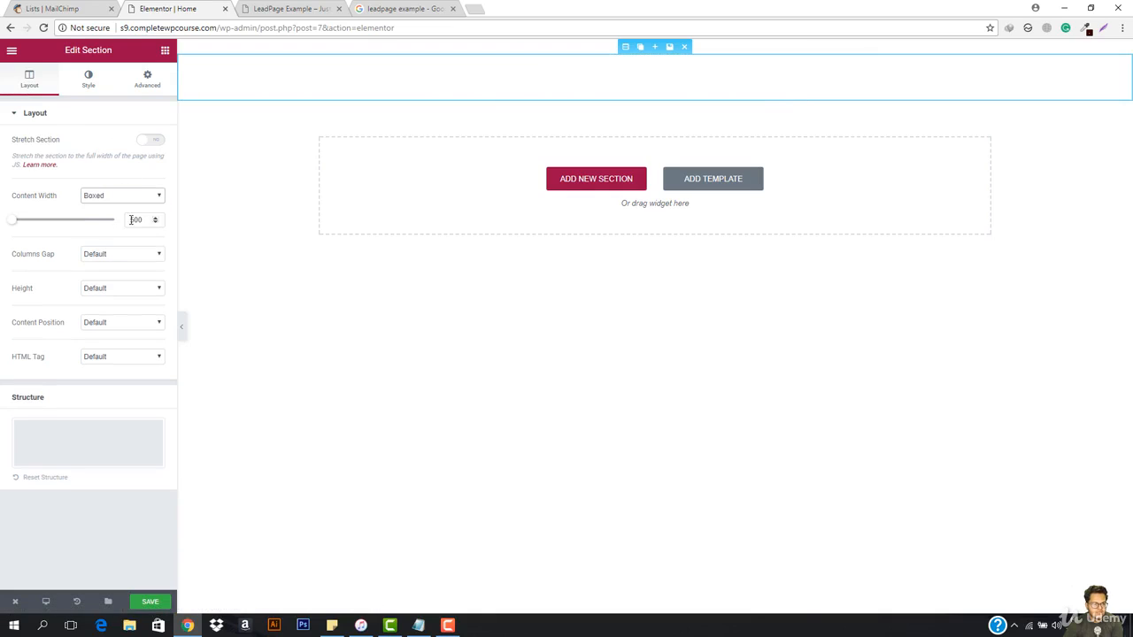
pyautogui.moveTo(18, 220); pyautogui.dragTo(67, 219)
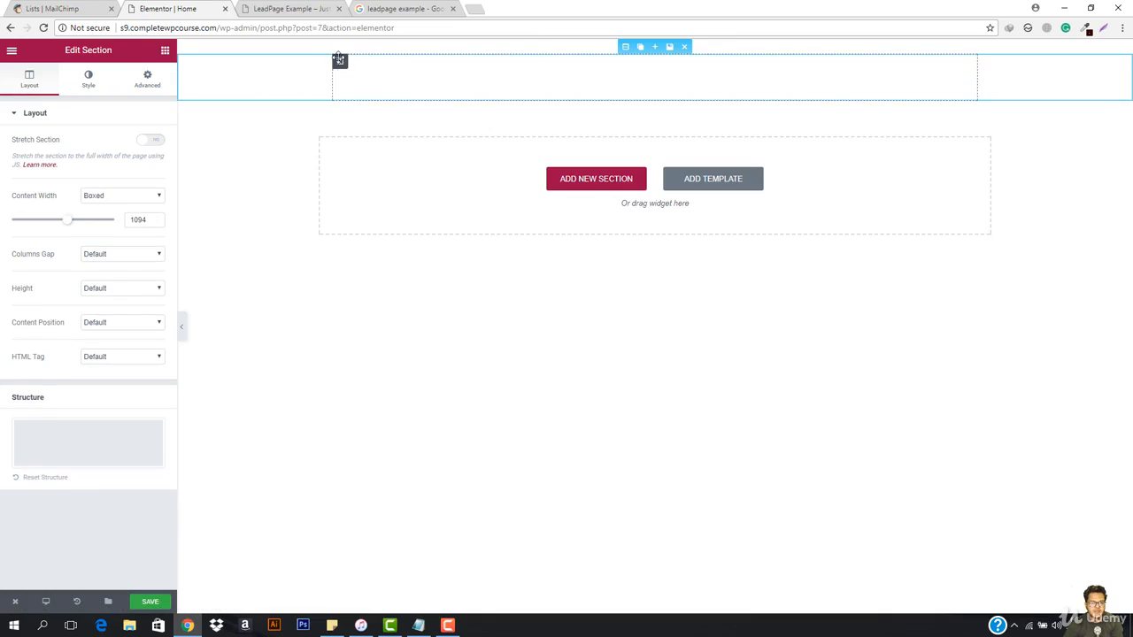
# Step: Give the column holding the heading a classic background in color #4974cc and preview the page
pyautogui.moveTo(352, 64)
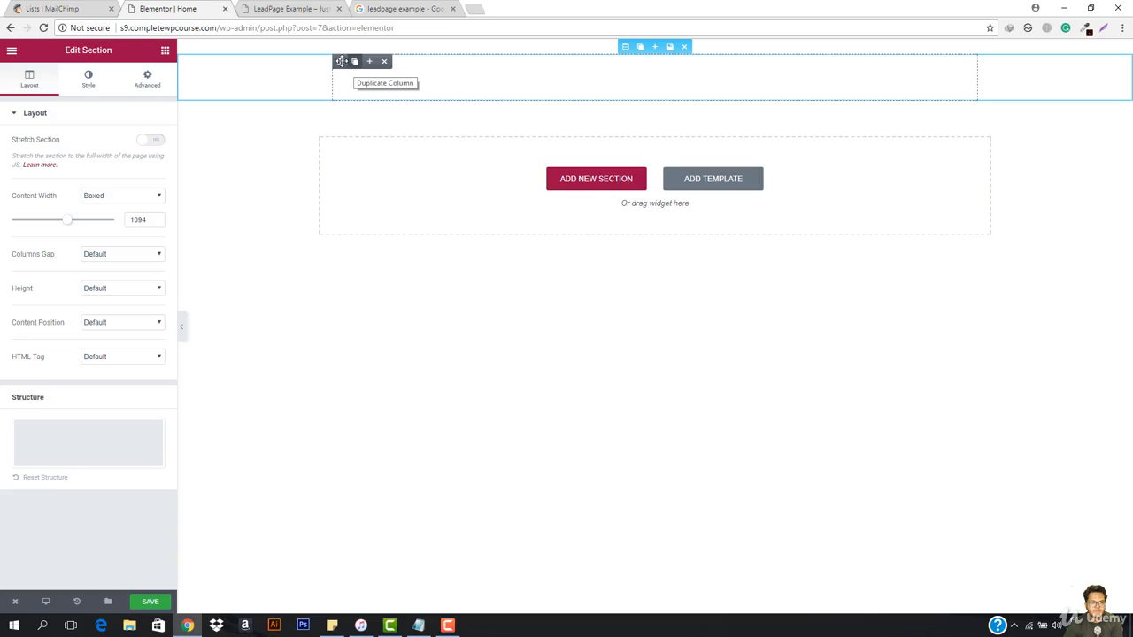
pyautogui.click(341, 61)
pyautogui.click(89, 78)
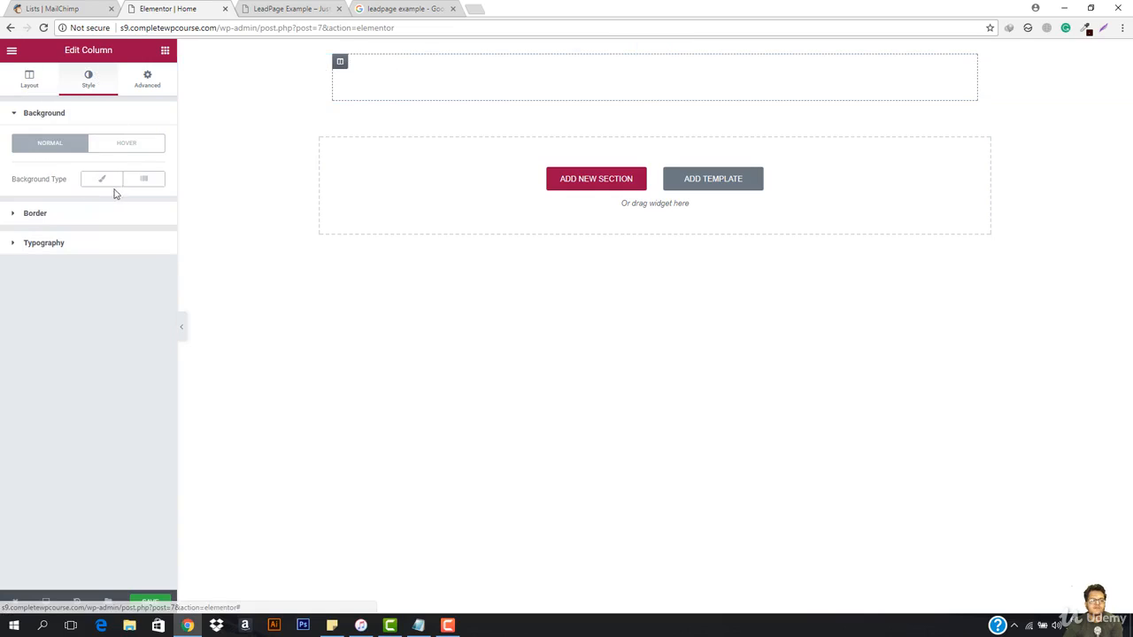
pyautogui.click(102, 180)
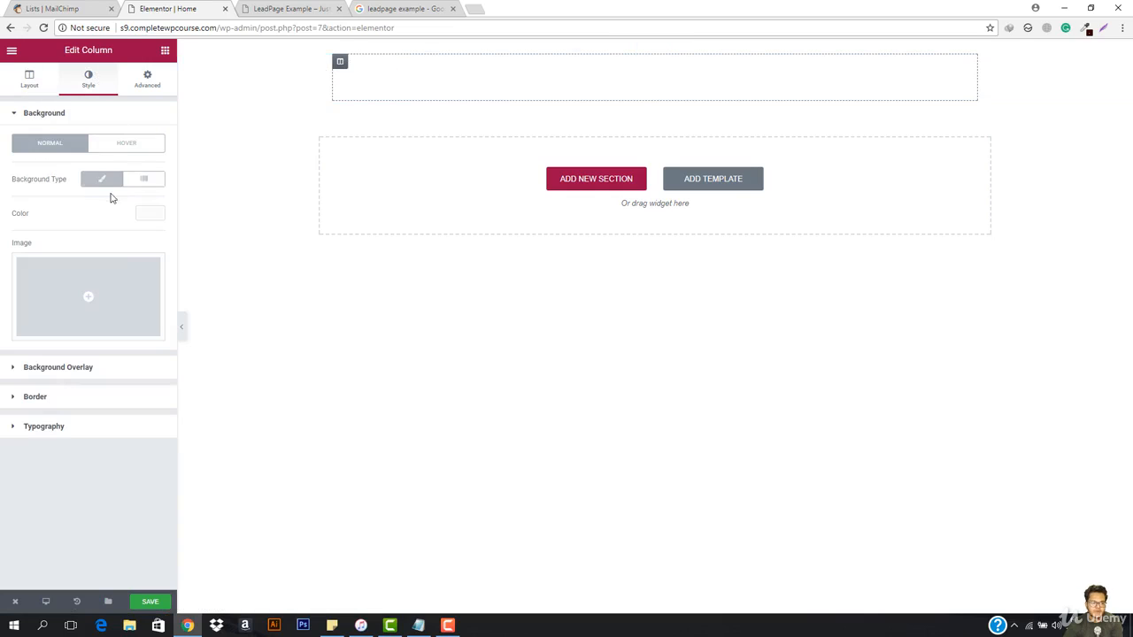
pyautogui.click(150, 213)
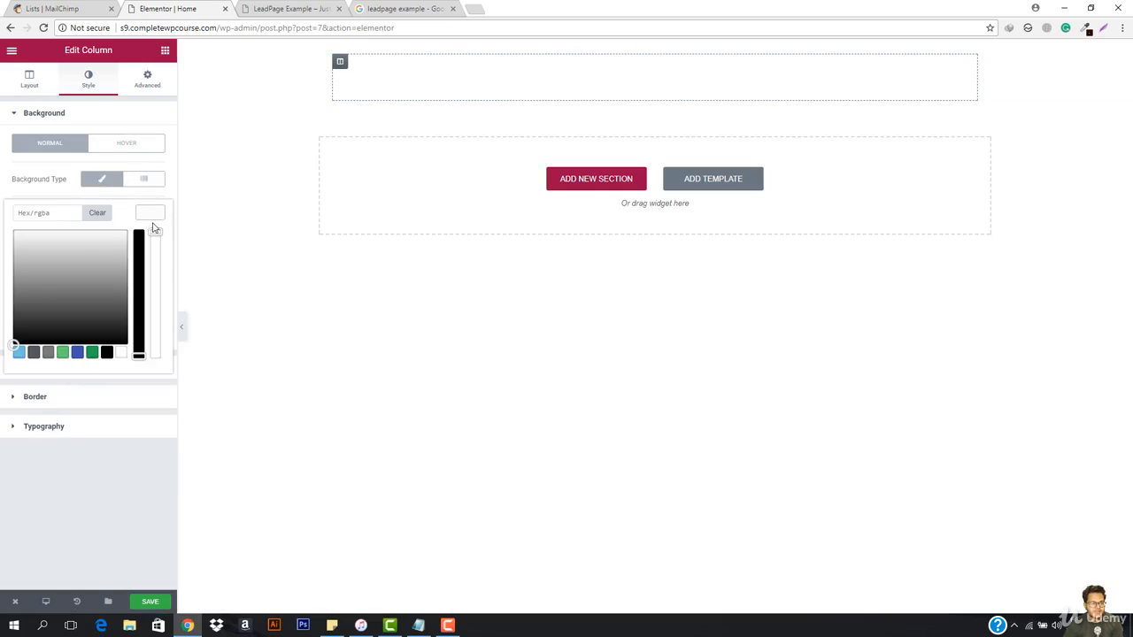
pyautogui.click(46, 213)
pyautogui.write('#4974cc')
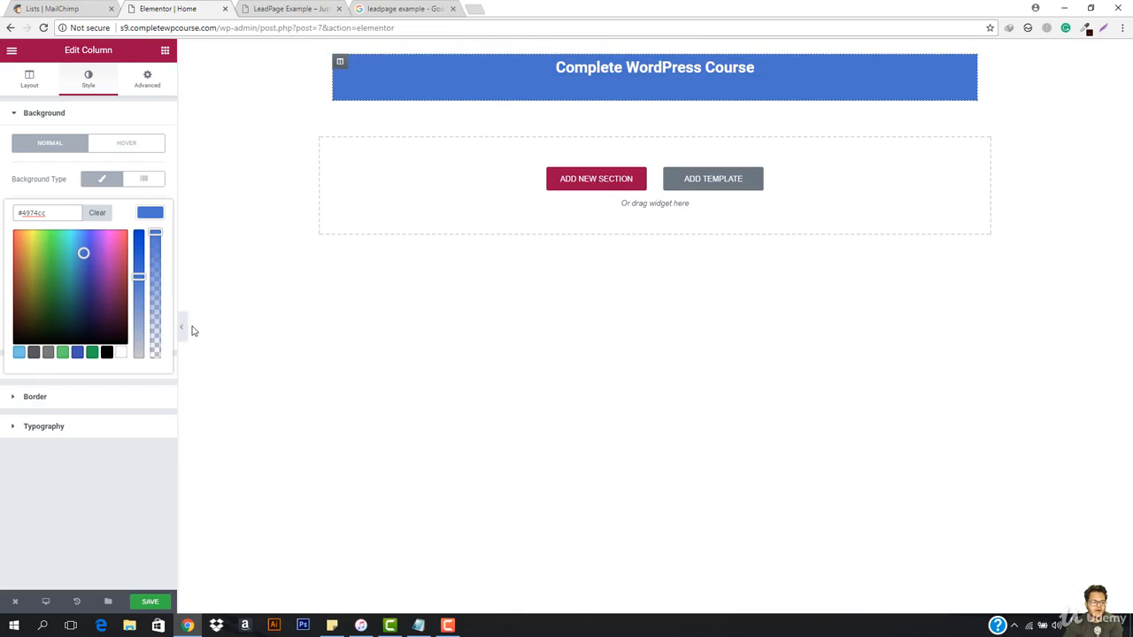
pyautogui.click(182, 327)
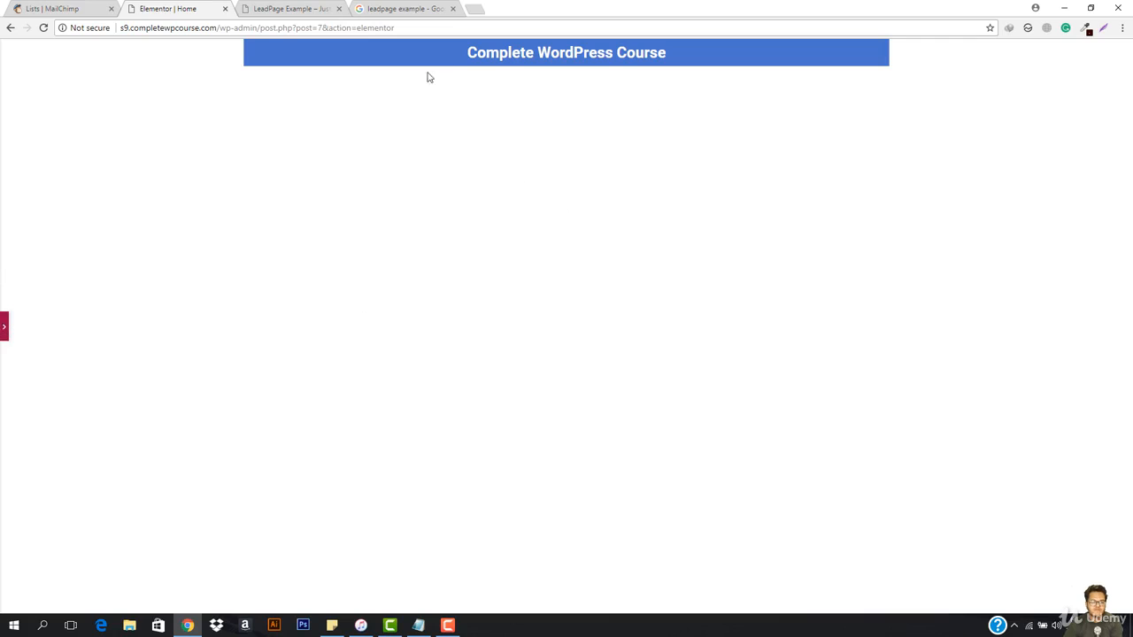
pyautogui.click(4, 326)
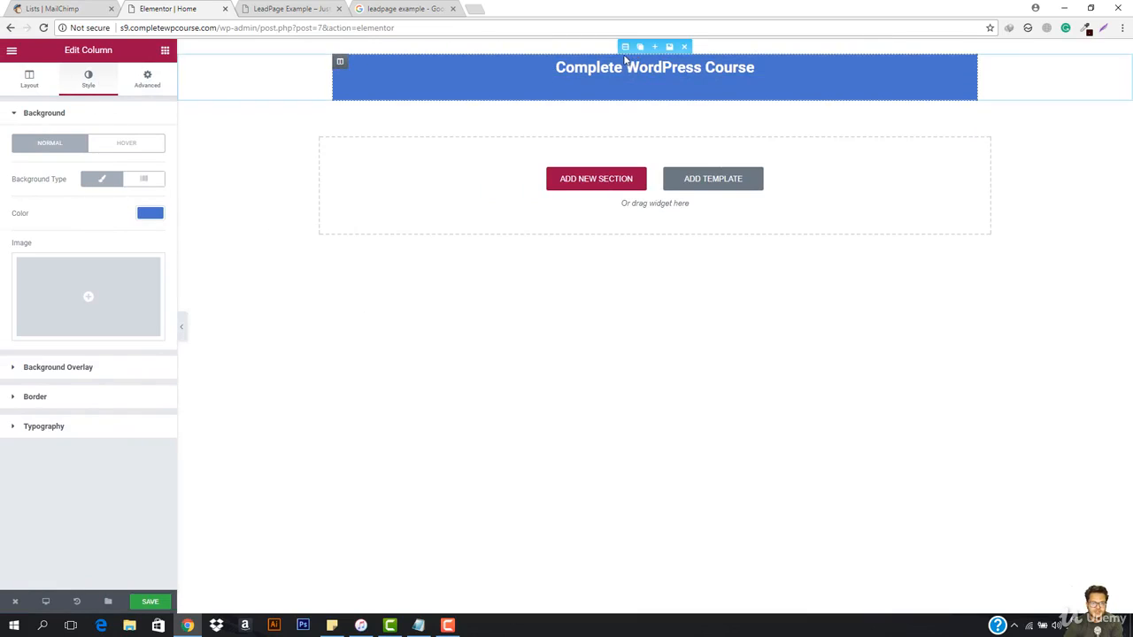
# Step: Set the background color of the whole heading section to #4974cc
pyautogui.click(623, 48)
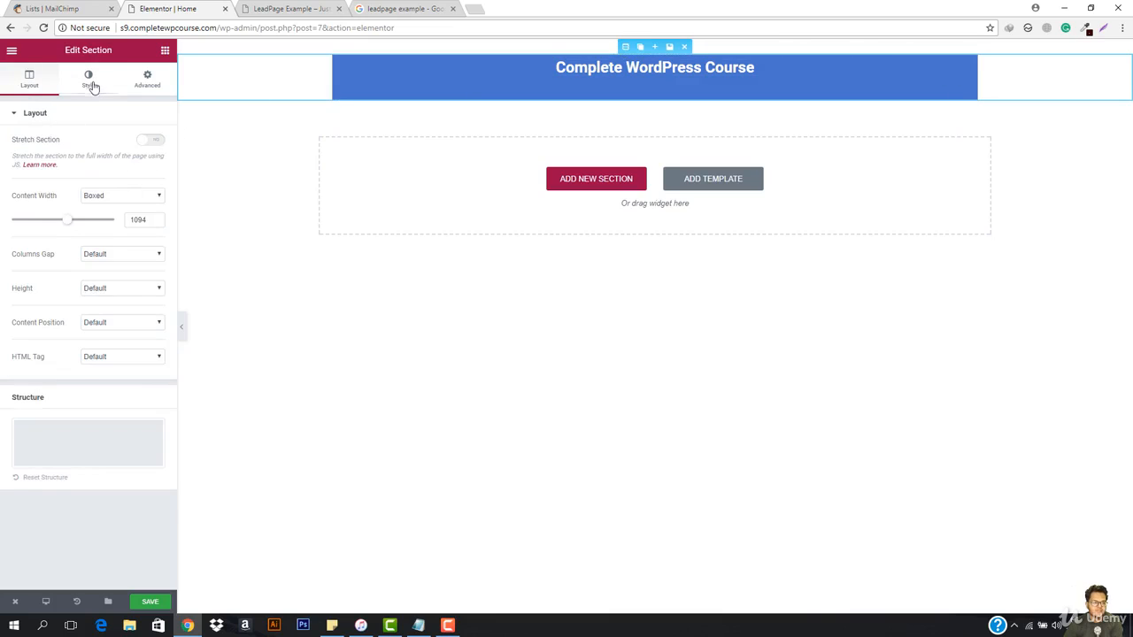
pyautogui.click(93, 86)
pyautogui.click(158, 216)
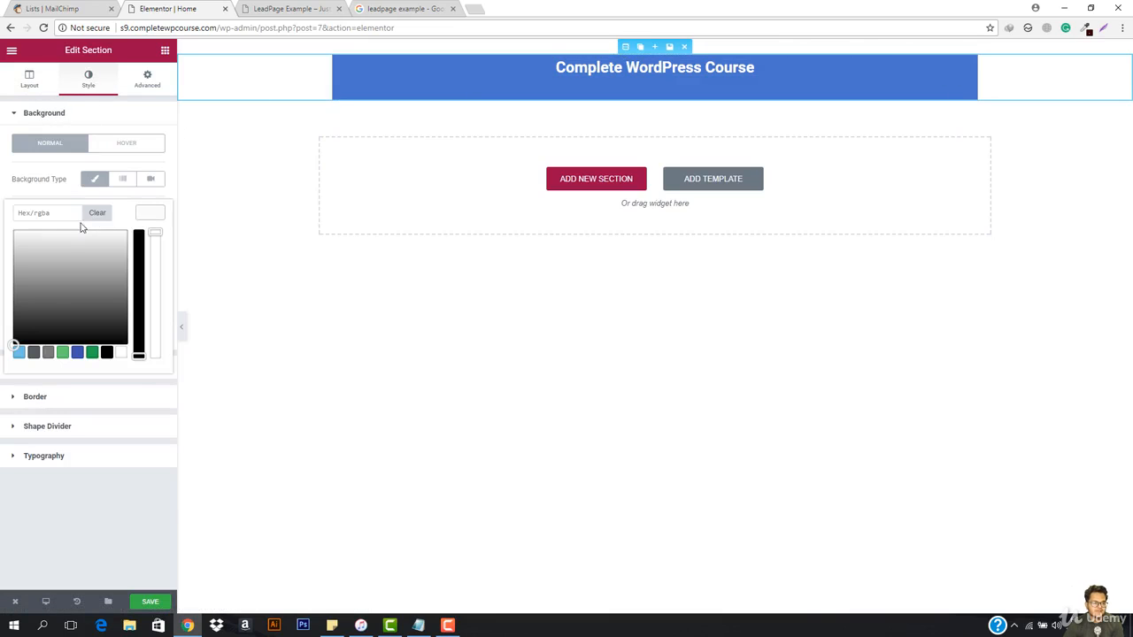
pyautogui.click(53, 215)
pyautogui.write('#4974cd')
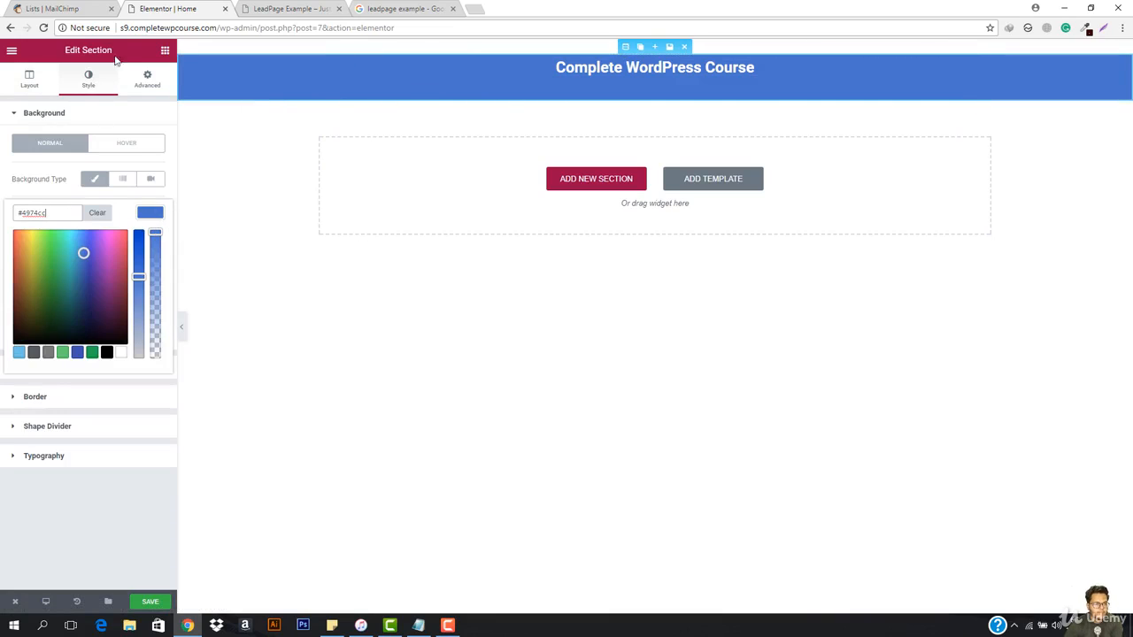
# Step: Add a section with two equal columns below the heading, insert a Video widget in its left column, and test the placeholder video's playback
pyautogui.click(558, 191)
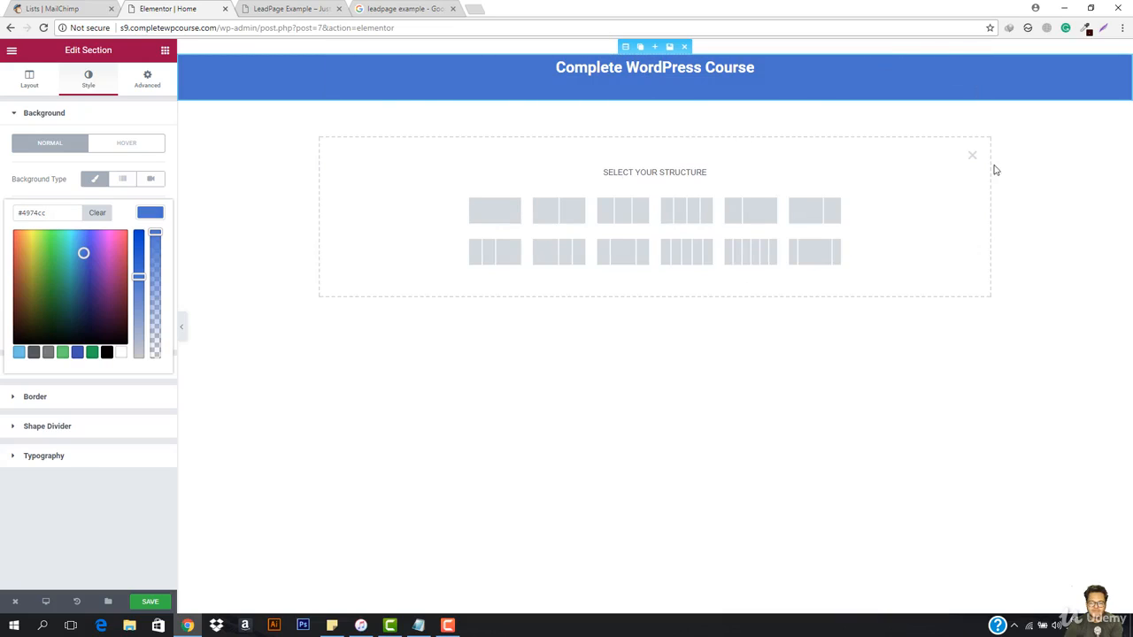
pyautogui.click(569, 215)
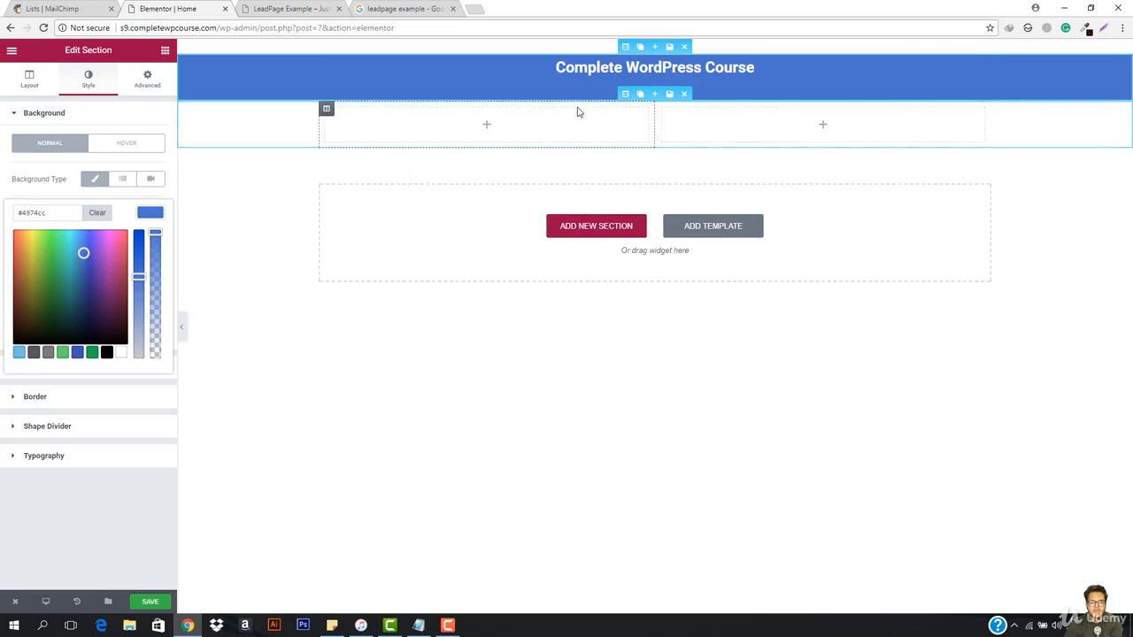
pyautogui.click(489, 126)
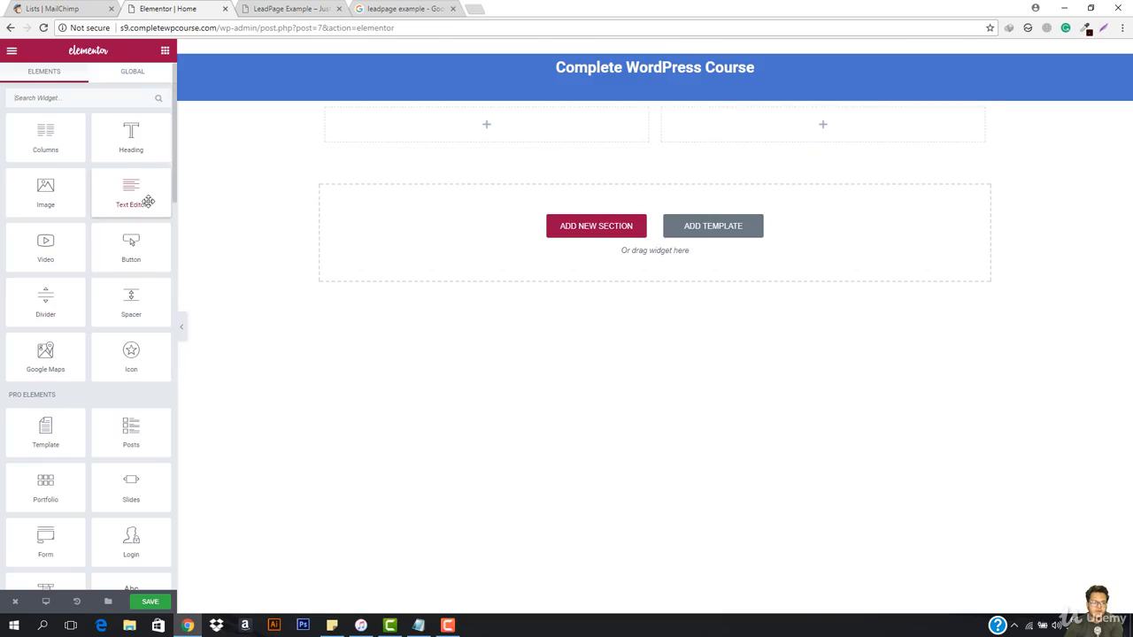
pyautogui.moveTo(50, 253); pyautogui.dragTo(501, 127)
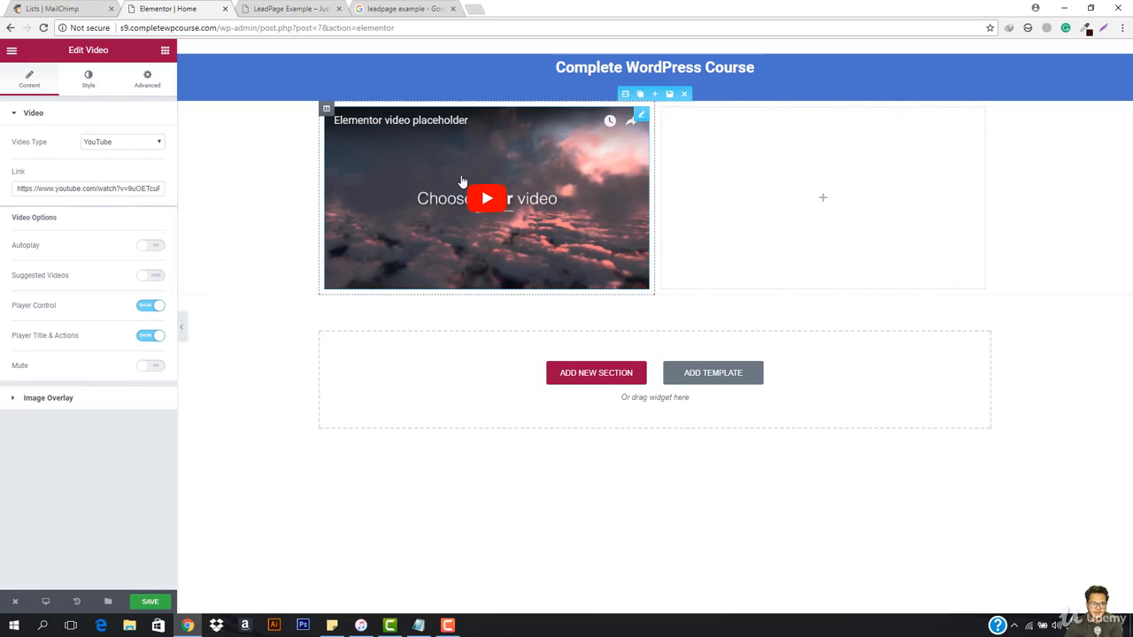
pyautogui.click(489, 199)
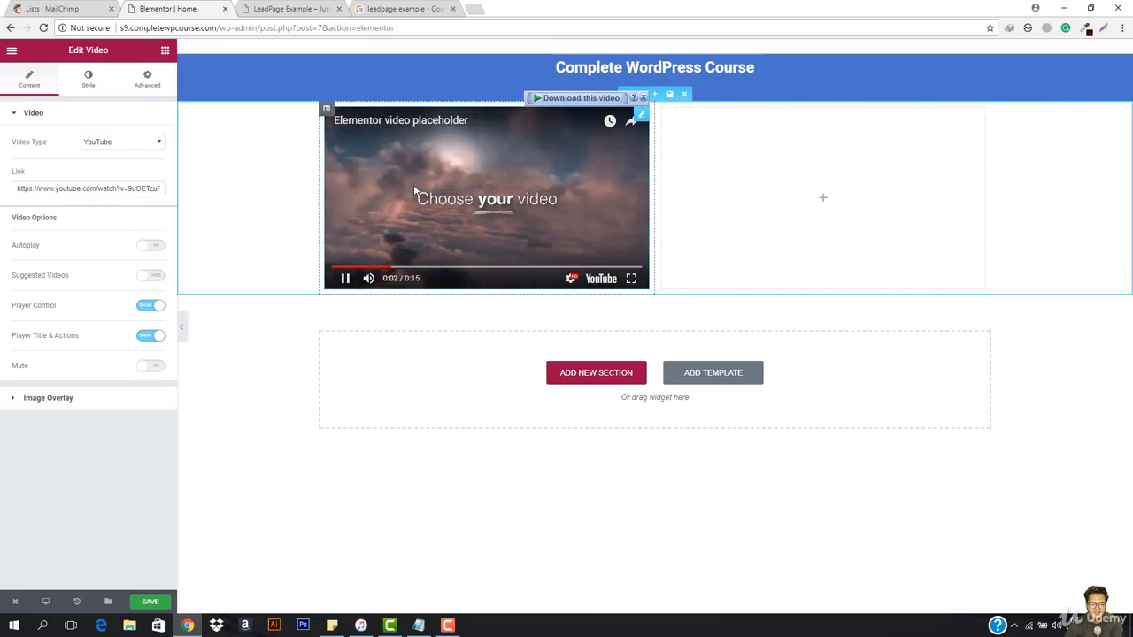
pyautogui.click(345, 282)
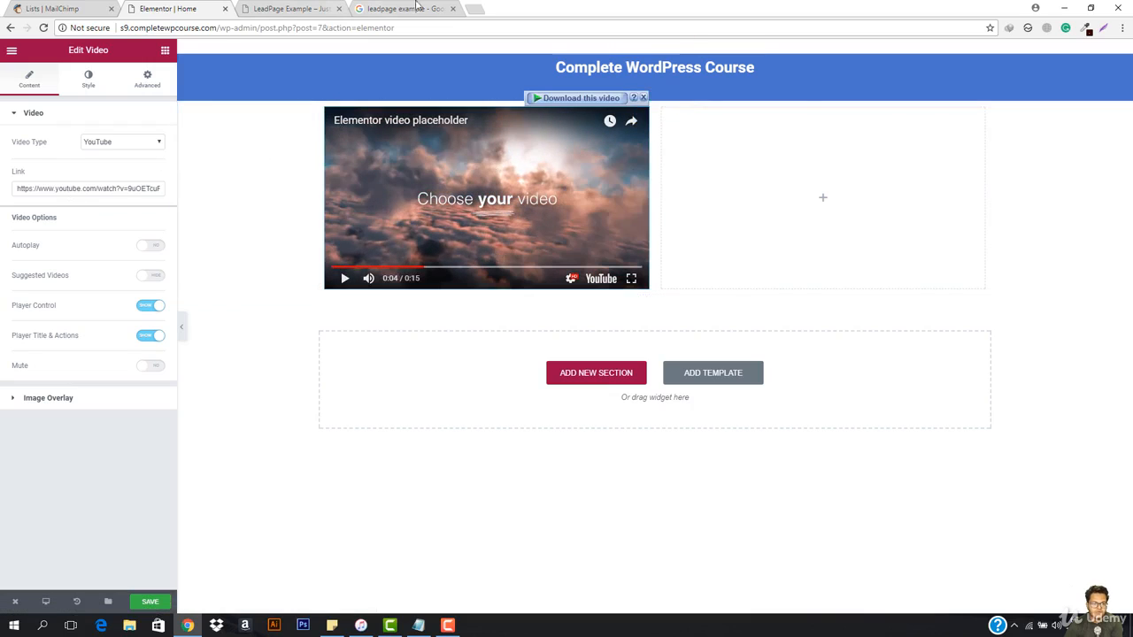
# Step: Open YouTube in a new browser tab and search for "explainer video"
pyautogui.click(474, 9)
pyautogui.write('you')
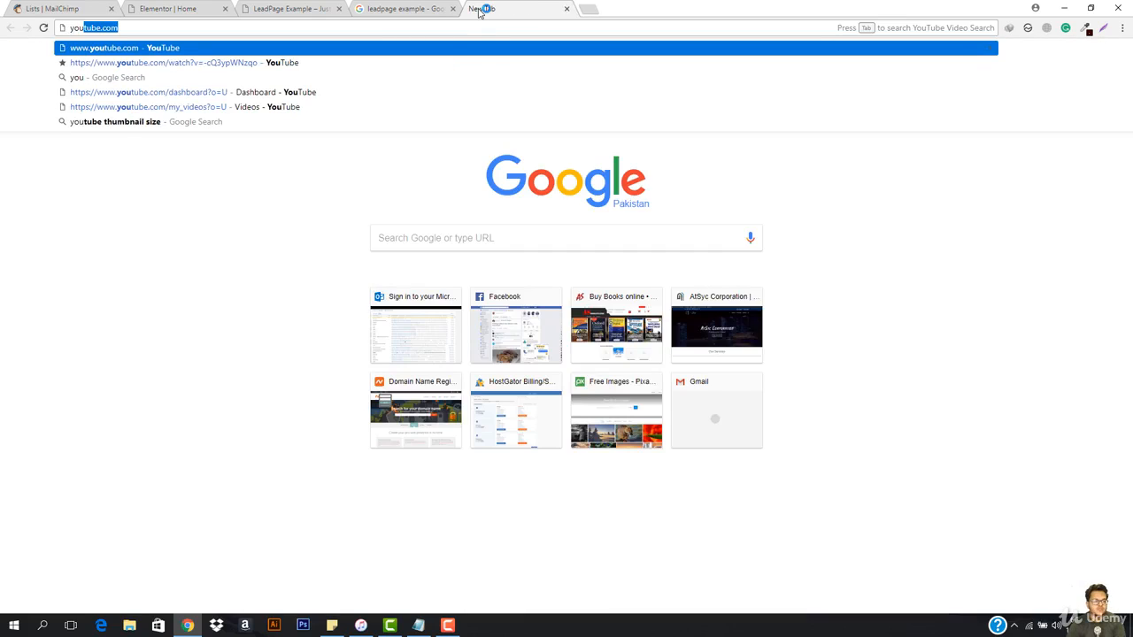
pyautogui.press('Return')
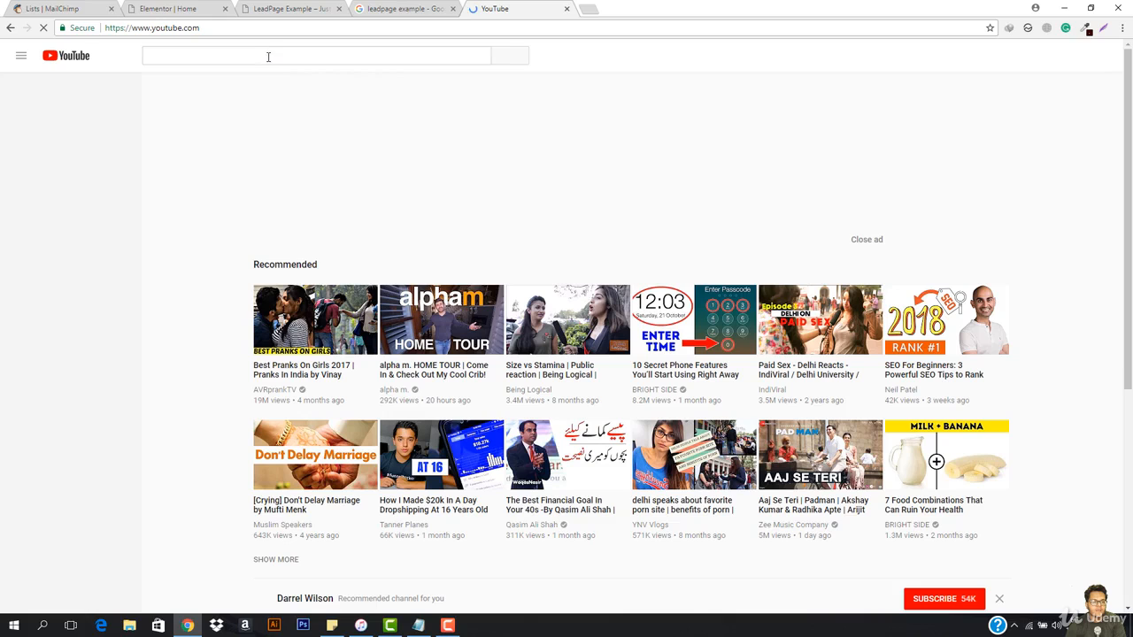
pyautogui.click(268, 56)
pyautogui.write('explainer ')
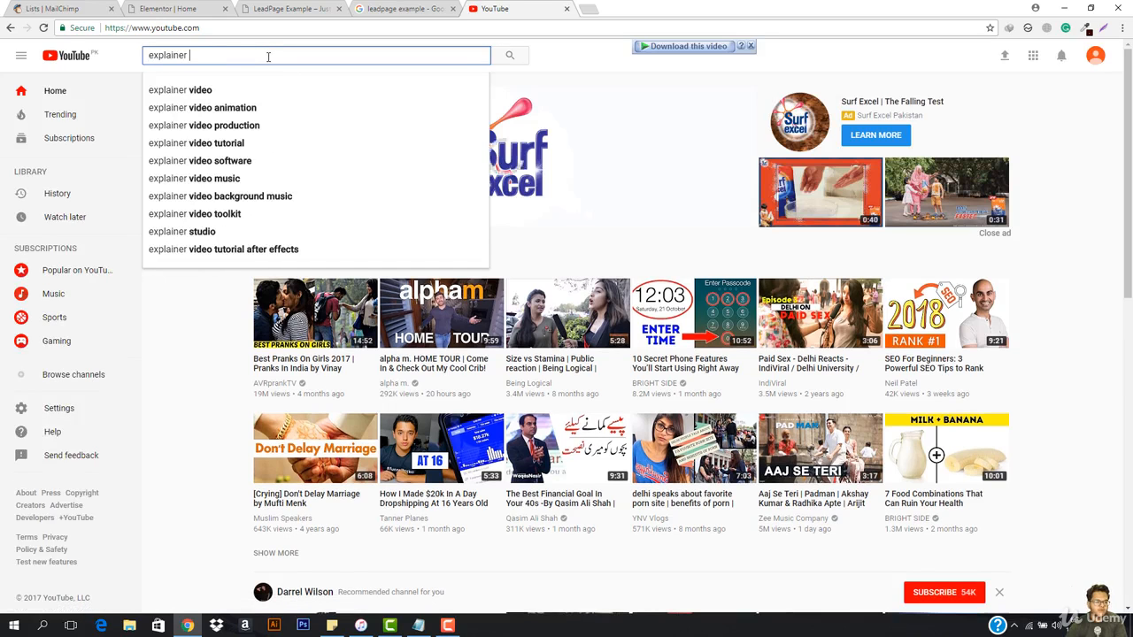
pyautogui.write('video')
pyautogui.press('Return')
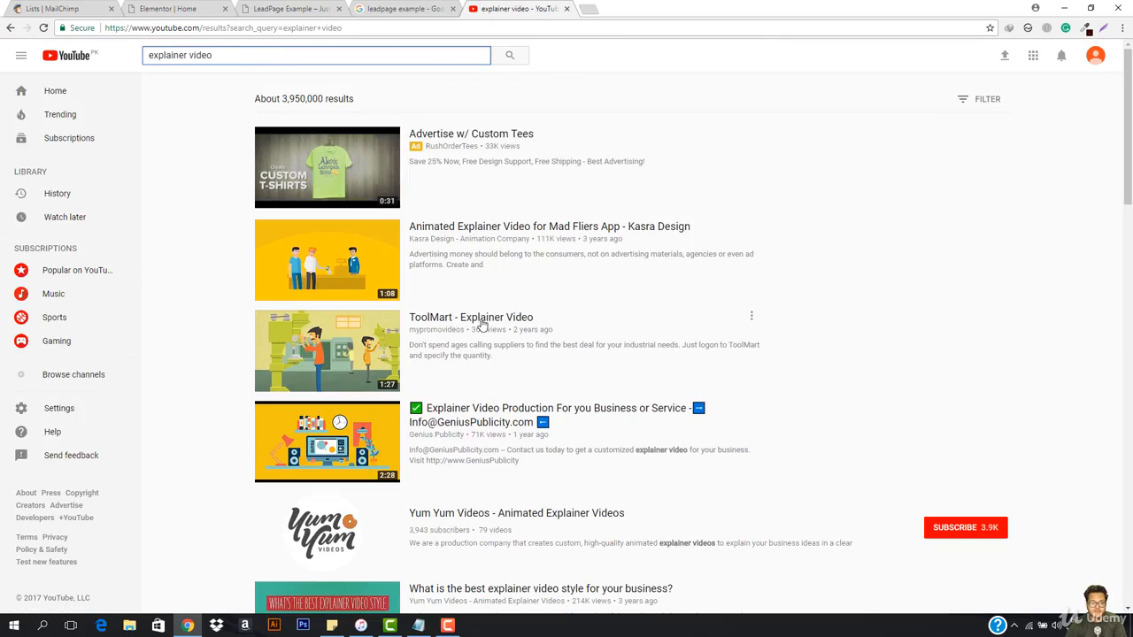
# Step: Look through the search results and open the video "Animated Explainer Video for Mad Fliers App - Kasra Design"
pyautogui.scroll(-4, 470, 307)
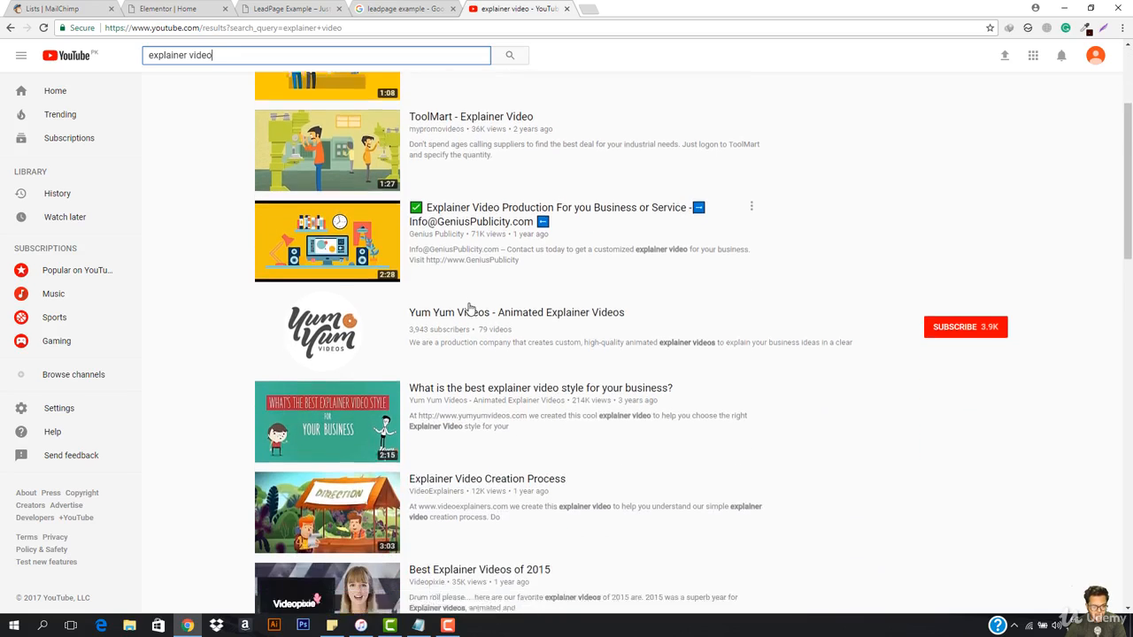
pyautogui.scroll(-2, 450, 375)
pyautogui.scroll(6, 452, 372)
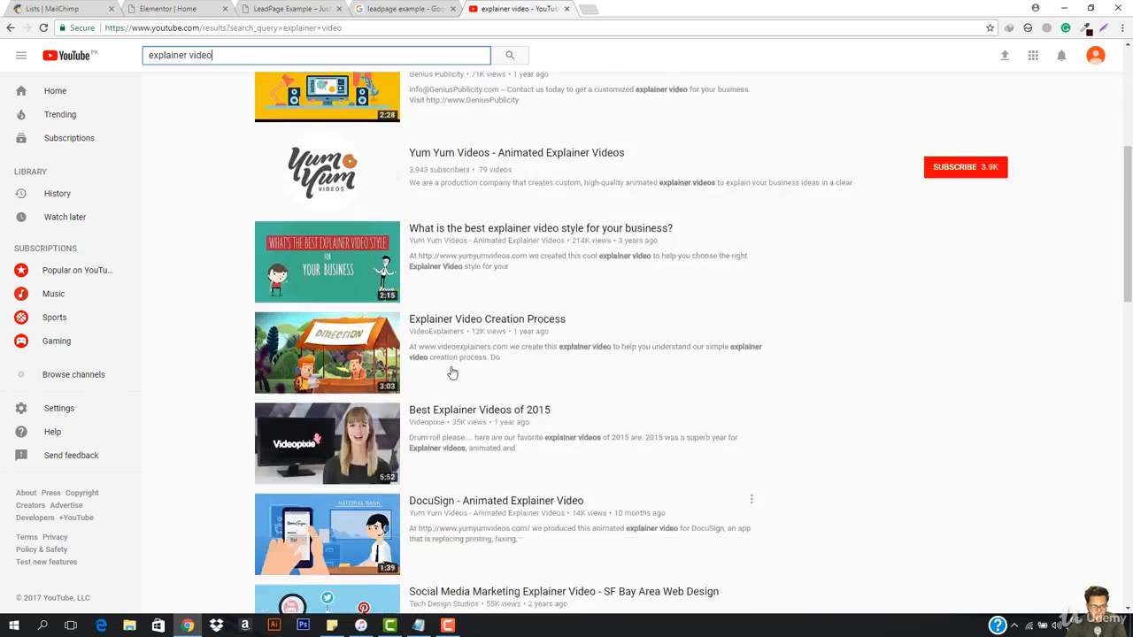
pyautogui.click(500, 227)
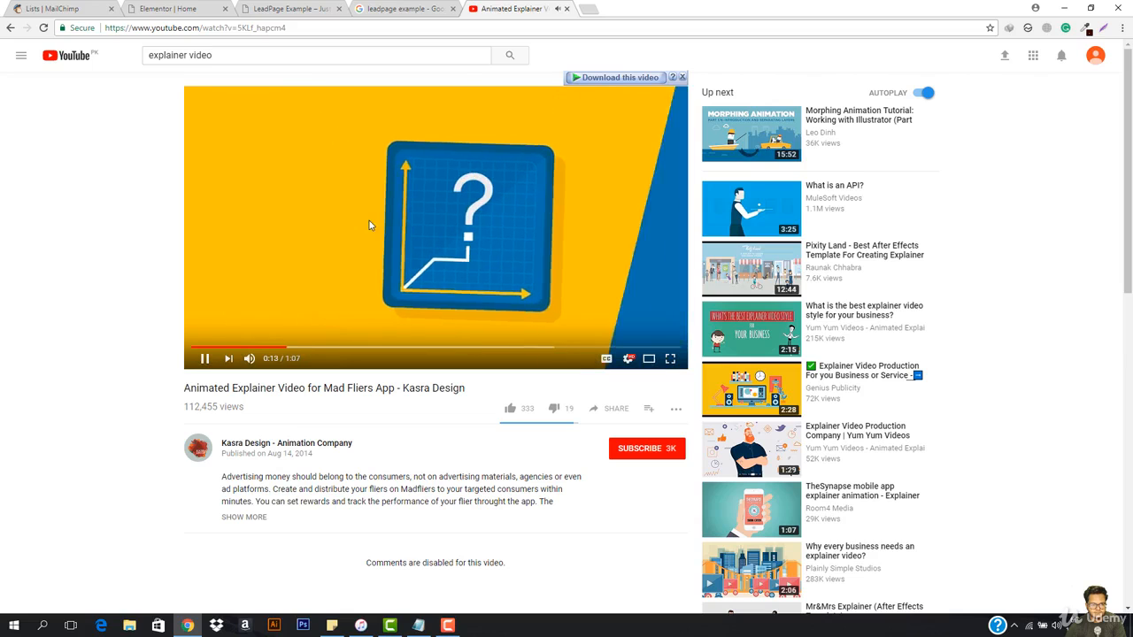
# Step: Copy the Mad Fliers explainer video's URL, close YouTube, set it as the Video widget's link in Elementor, and preview the page
pyautogui.click(334, 28)
pyautogui.hotkey('ctrl', 'c')
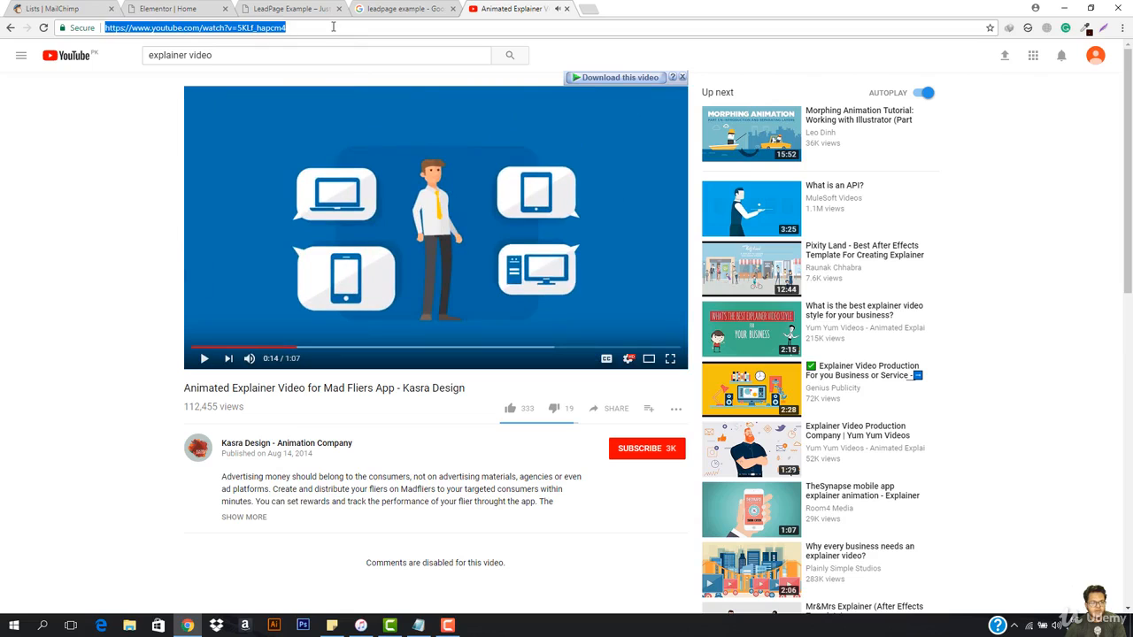
pyautogui.click(567, 9)
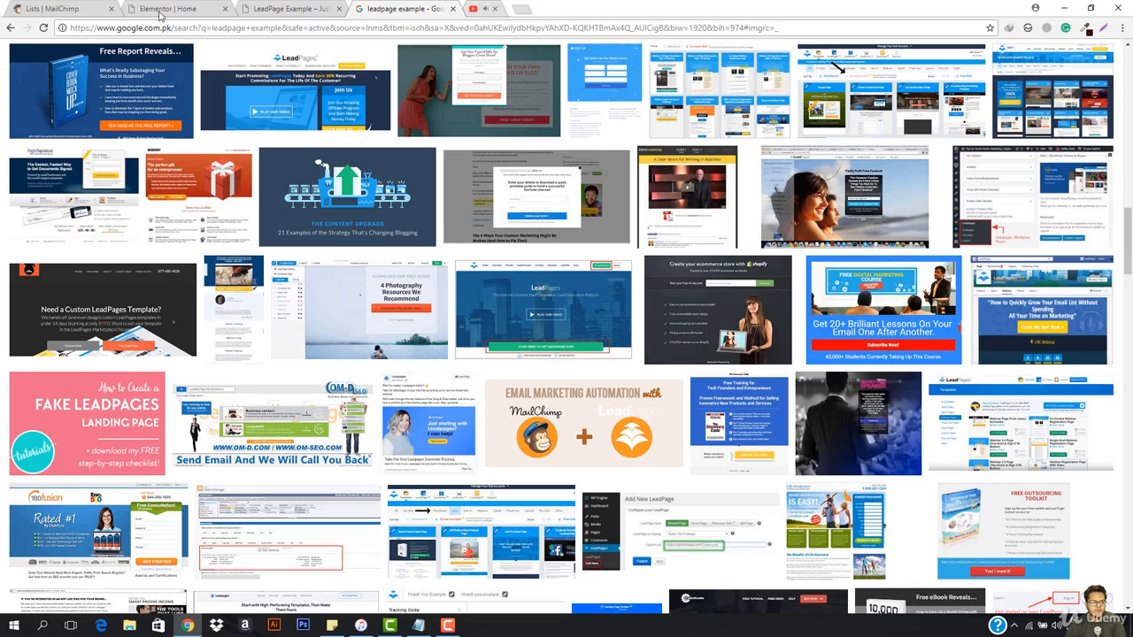
pyautogui.click(141, 8)
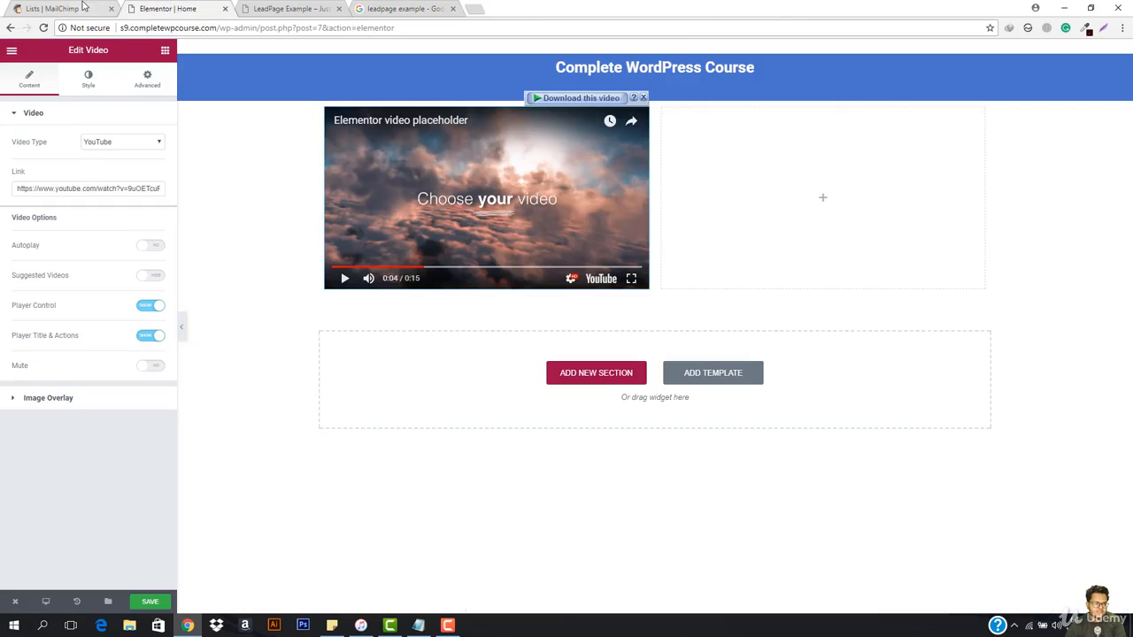
pyautogui.tripleClick(80, 190)
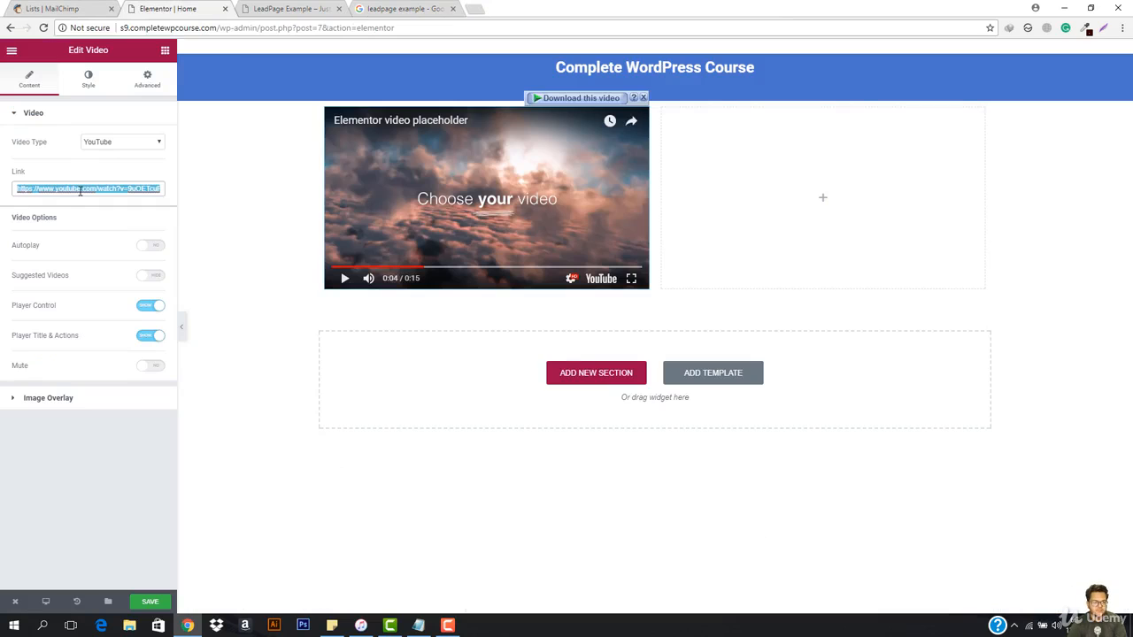
pyautogui.hotkey('ctrl', 'v')
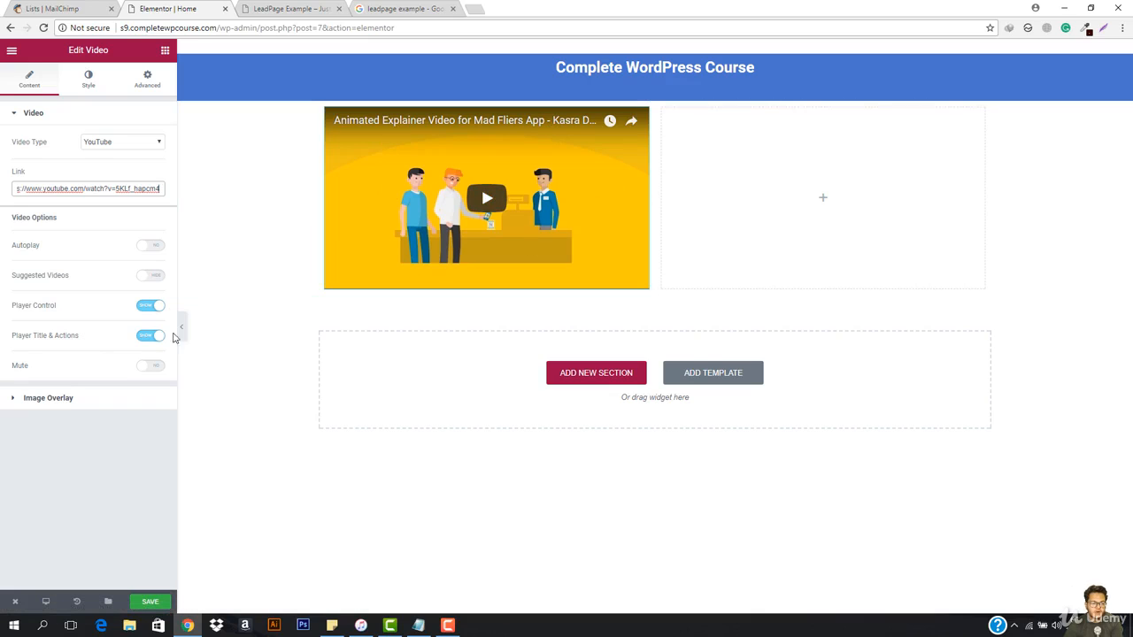
pyautogui.click(181, 327)
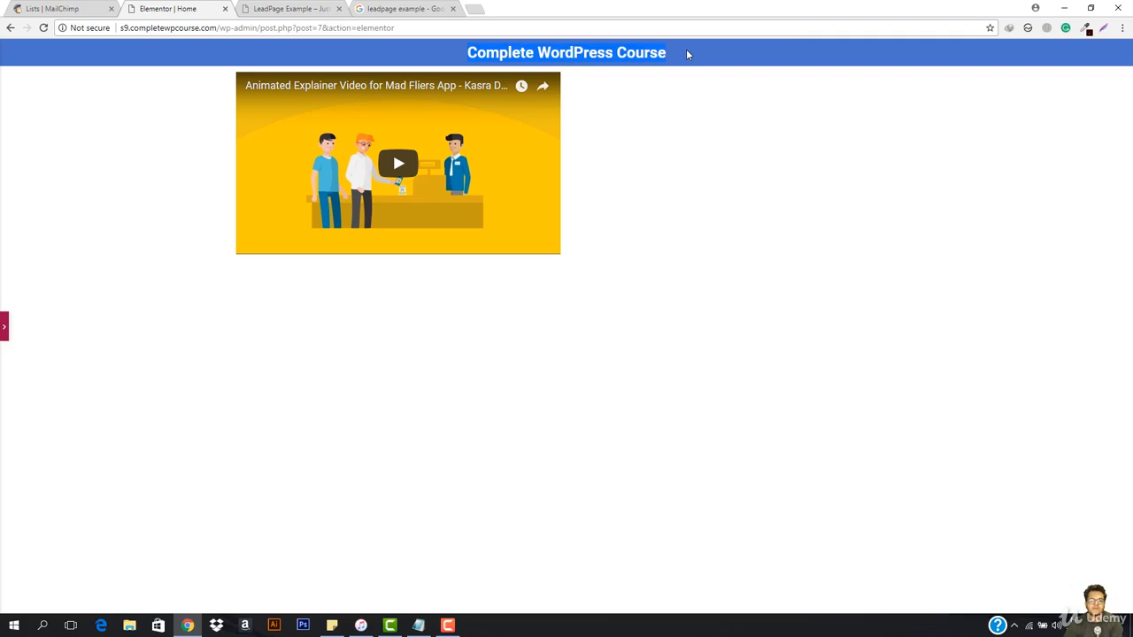
pyautogui.click(2, 327)
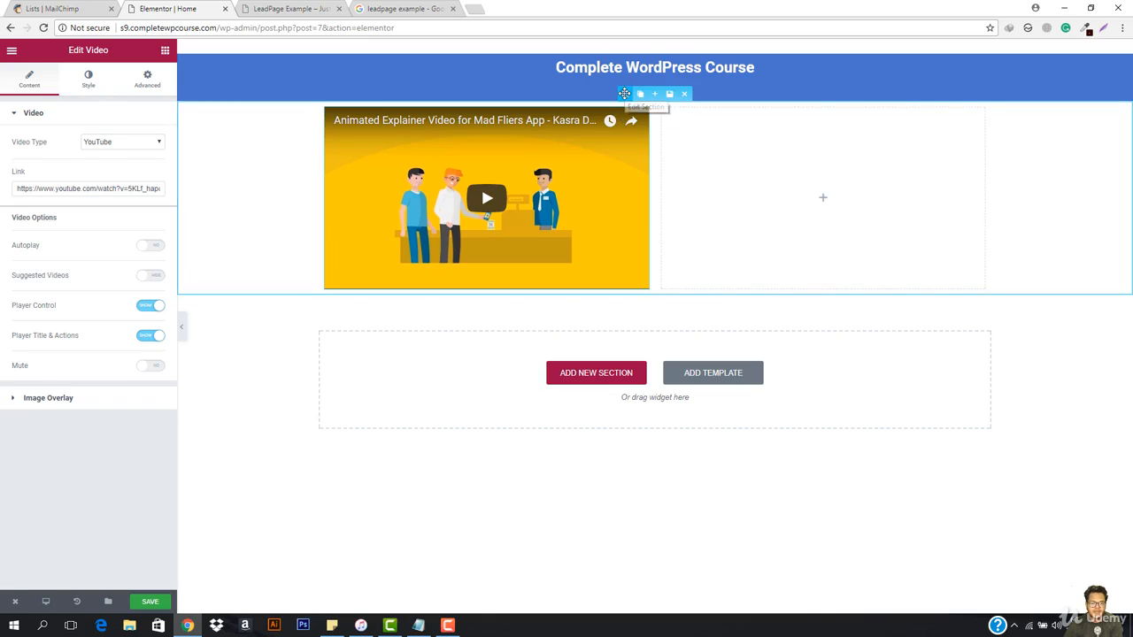
# Step: Give the two-column video section a classic background in light green #61ce70 and preview the page
pyautogui.click(326, 139)
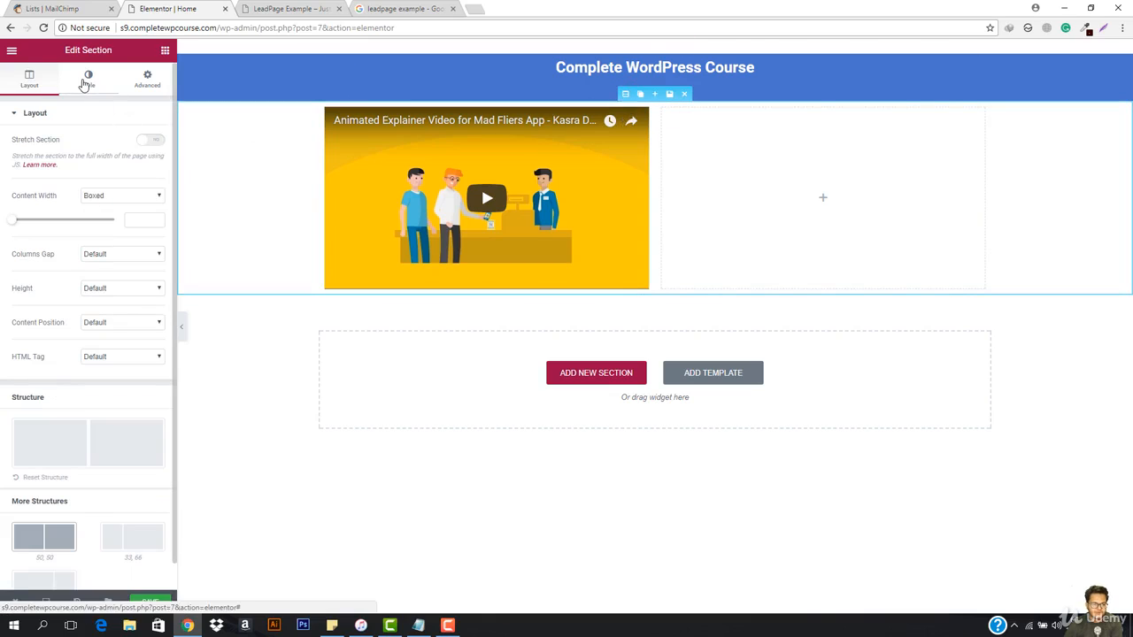
pyautogui.click(89, 78)
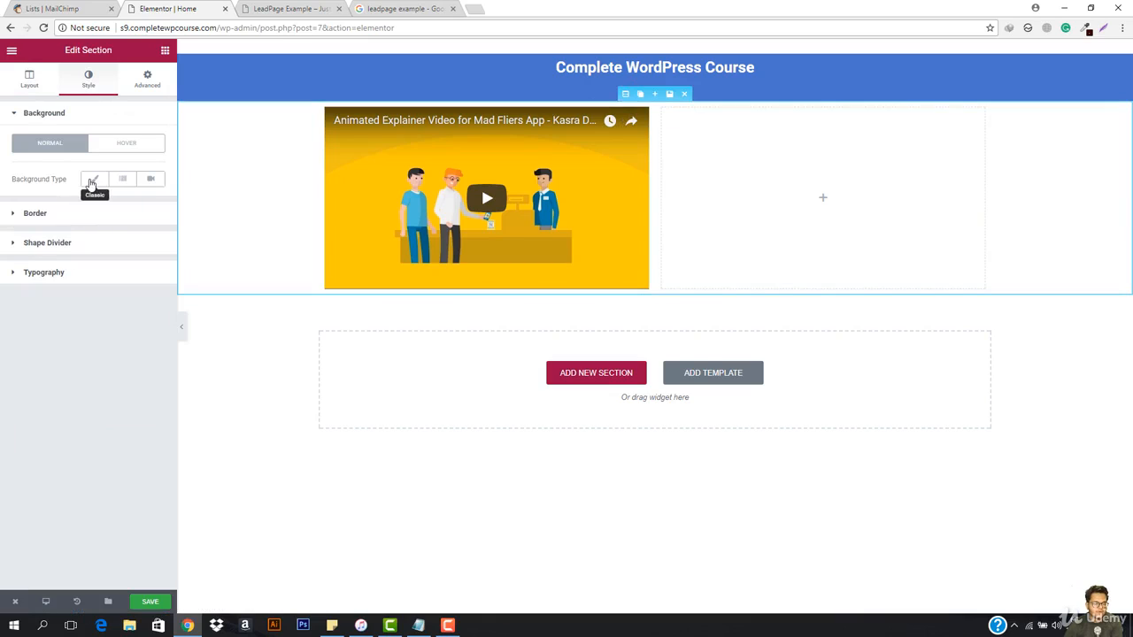
pyautogui.click(91, 182)
pyautogui.click(149, 214)
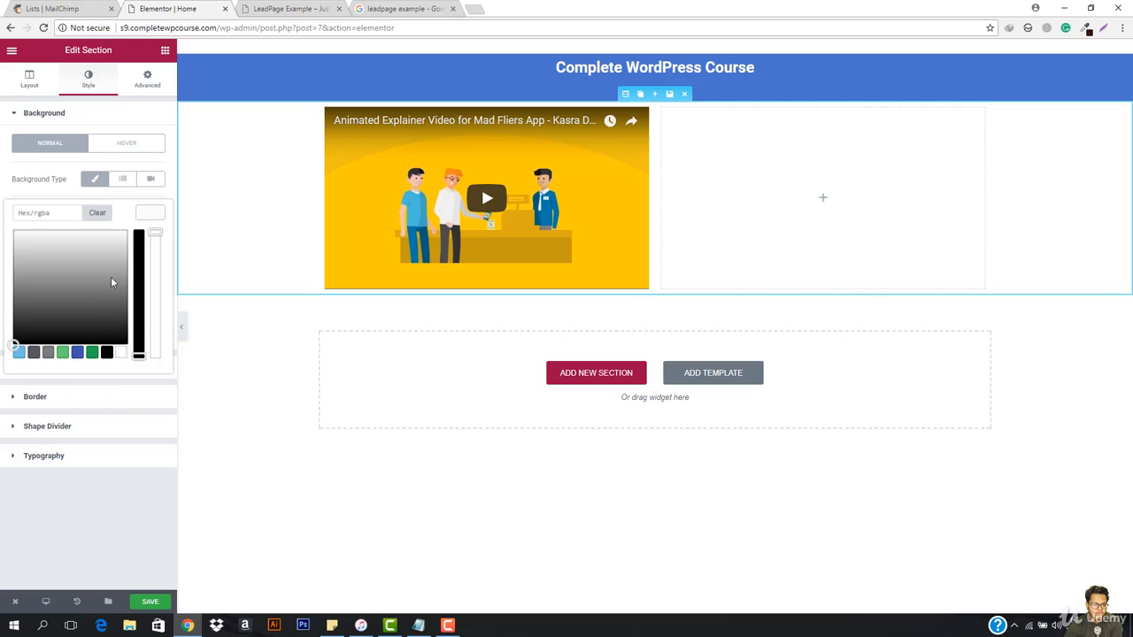
pyautogui.click(61, 293)
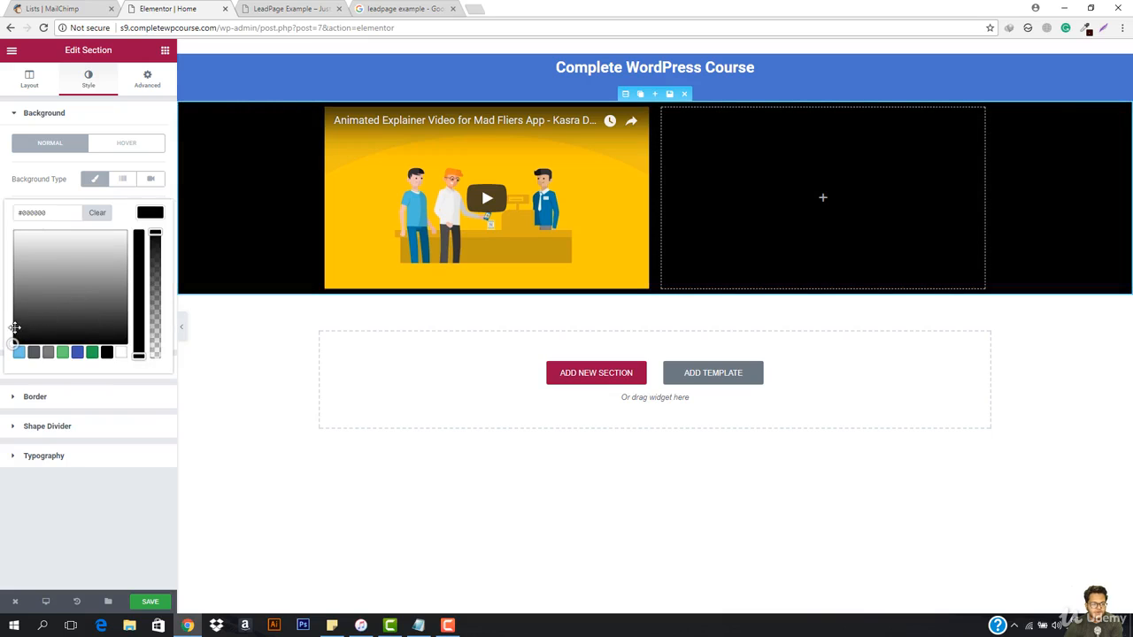
pyautogui.moveTo(5, 338); pyautogui.dragTo(36, 324)
pyautogui.moveTo(36, 284)
pyautogui.mouseDown()
pyautogui.moveTo(32, 294)
pyautogui.moveTo(47, 283)
pyautogui.moveTo(34, 310)
pyautogui.moveTo(55, 273)
pyautogui.moveTo(67, 286)
pyautogui.moveTo(40, 276)
pyautogui.moveTo(43, 291)
pyautogui.moveTo(59, 273)
pyautogui.mouseUp()
pyautogui.click(92, 353)
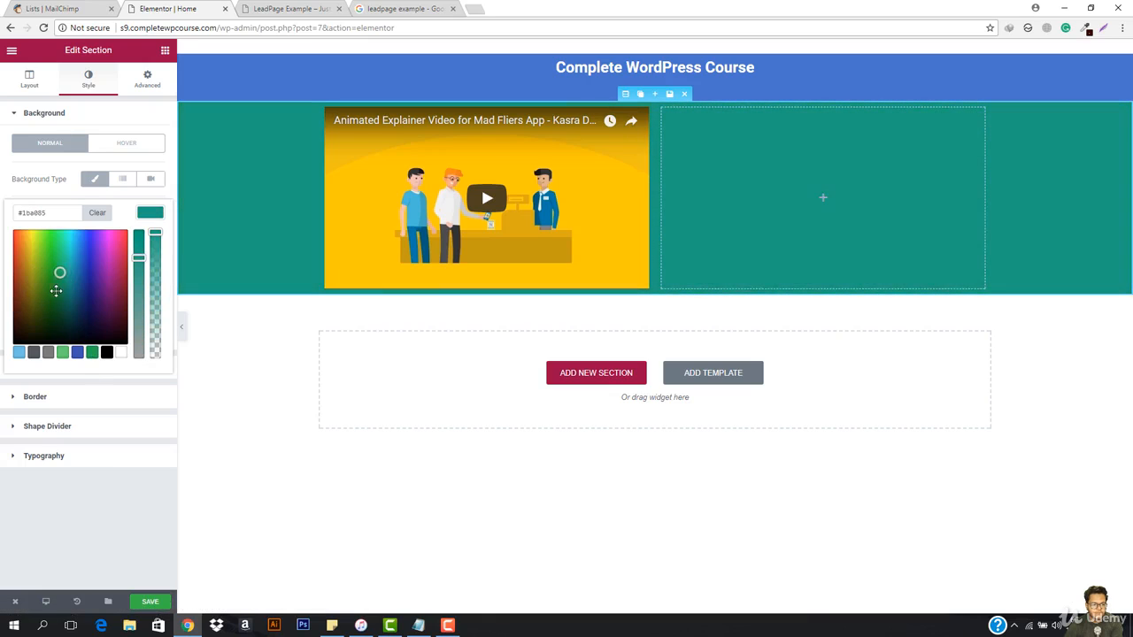
pyautogui.click(92, 353)
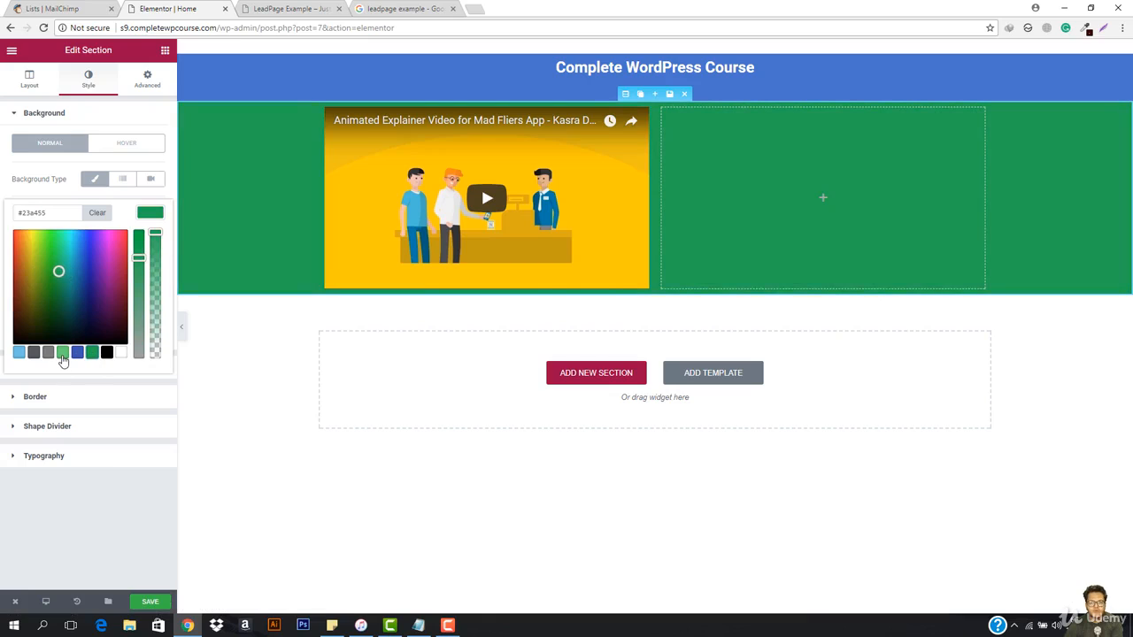
pyautogui.click(62, 354)
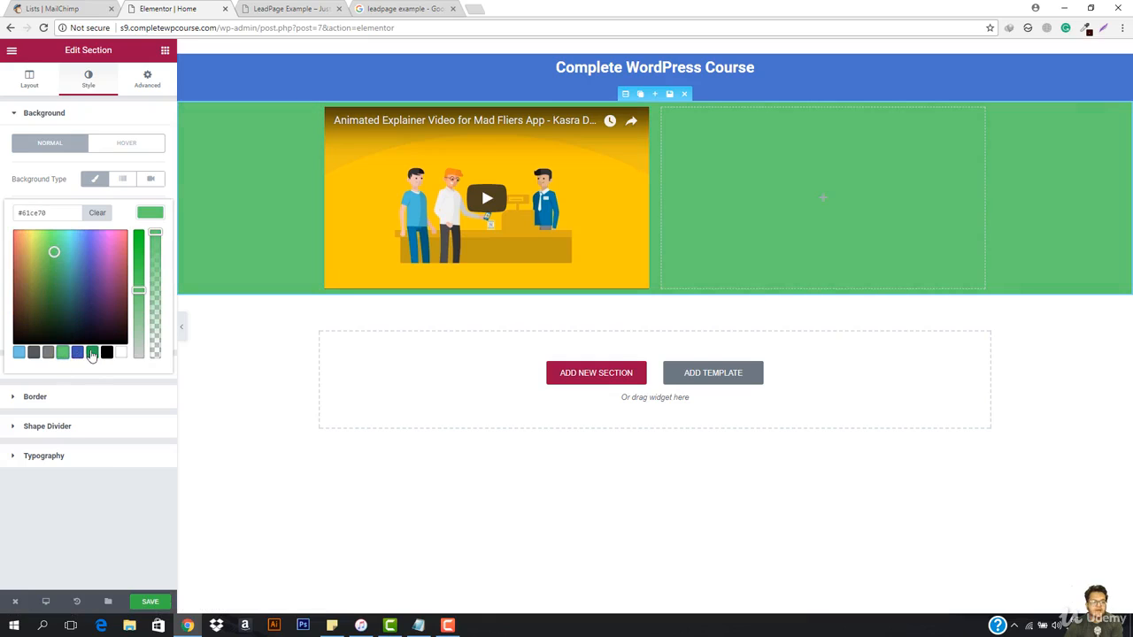
pyautogui.moveTo(139, 290)
pyautogui.mouseDown()
pyautogui.moveTo(139, 318)
pyautogui.moveTo(139, 290)
pyautogui.mouseUp()
pyautogui.click(180, 327)
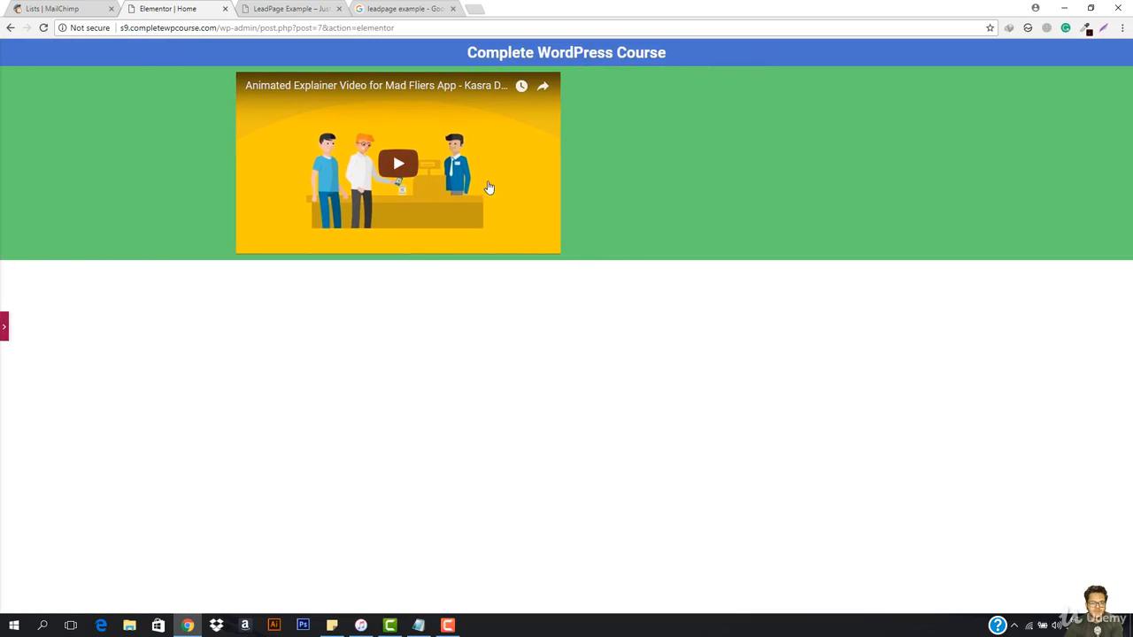
pyautogui.click(4, 327)
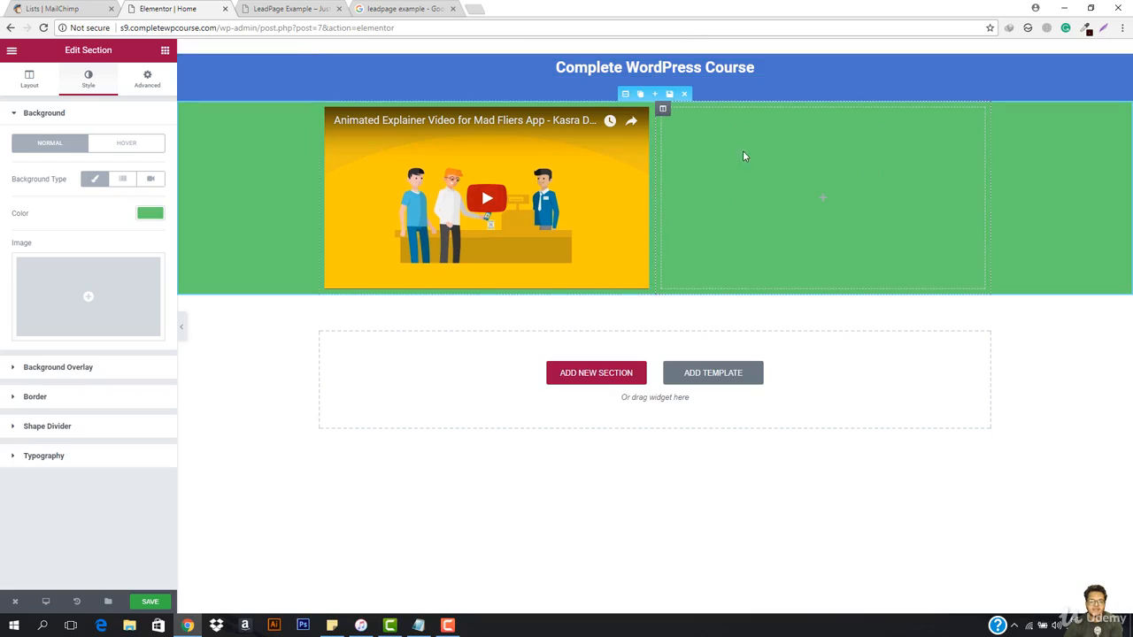
# Step: Insert a Heading widget in the empty column beside the video and title it "Best Rated Course"
pyautogui.click(799, 193)
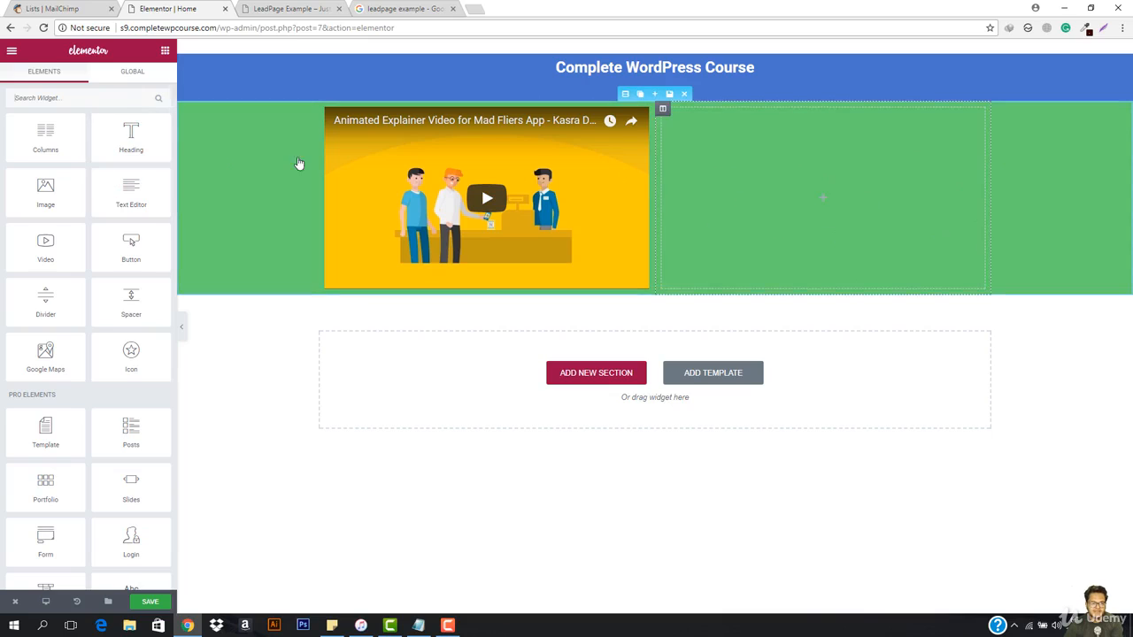
pyautogui.moveTo(131, 137); pyautogui.dragTo(794, 206)
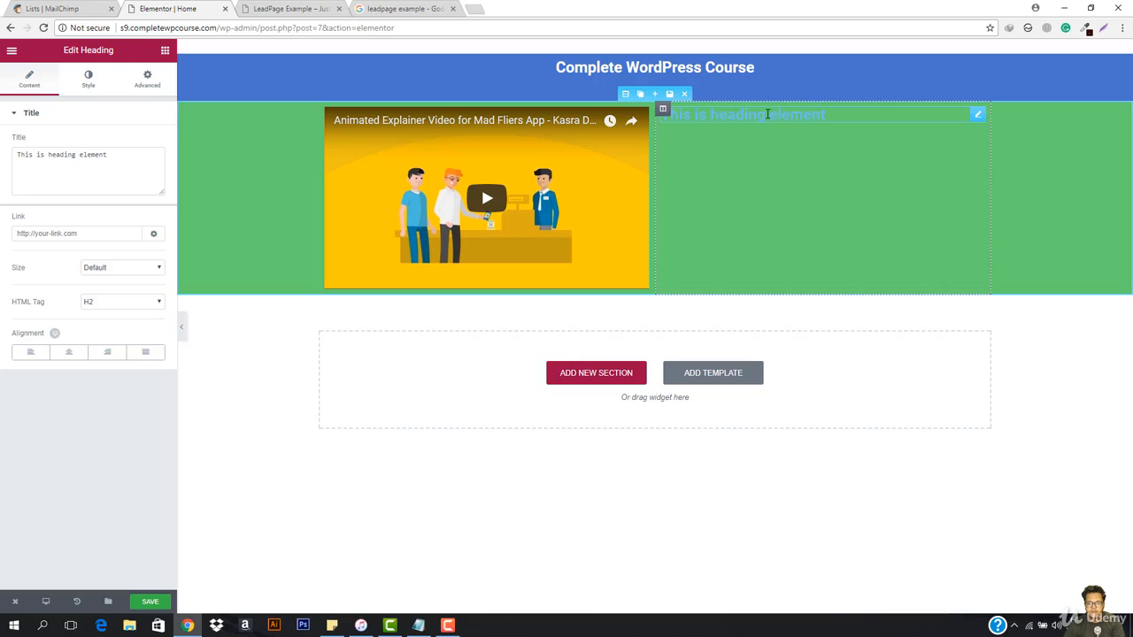
pyautogui.tripleClick(110, 173)
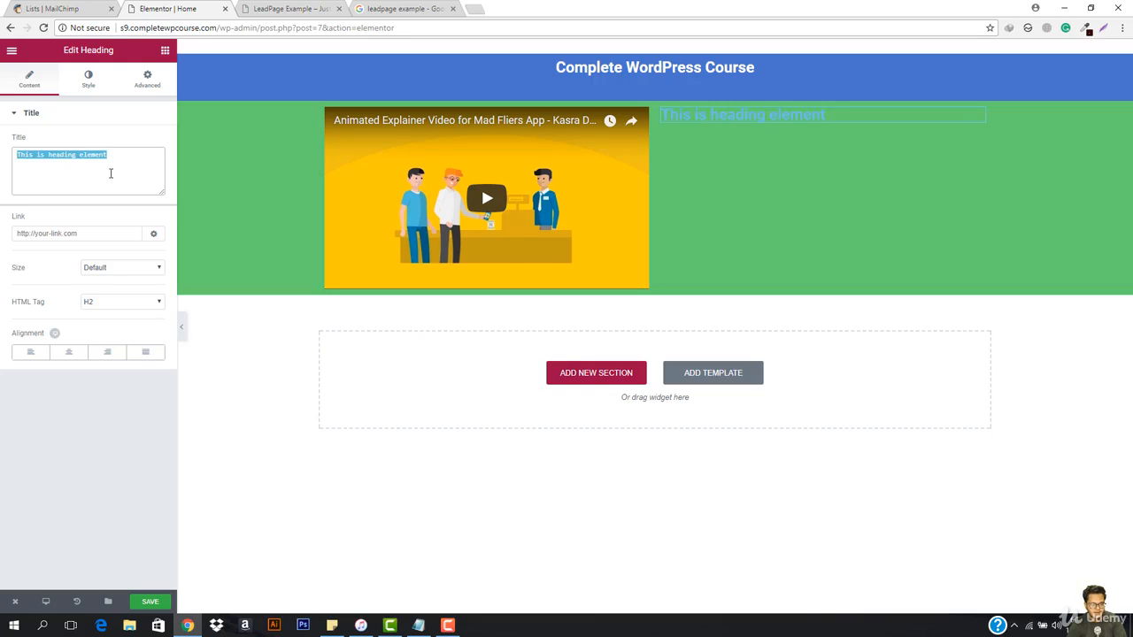
pyautogui.write('Best Rated Course')
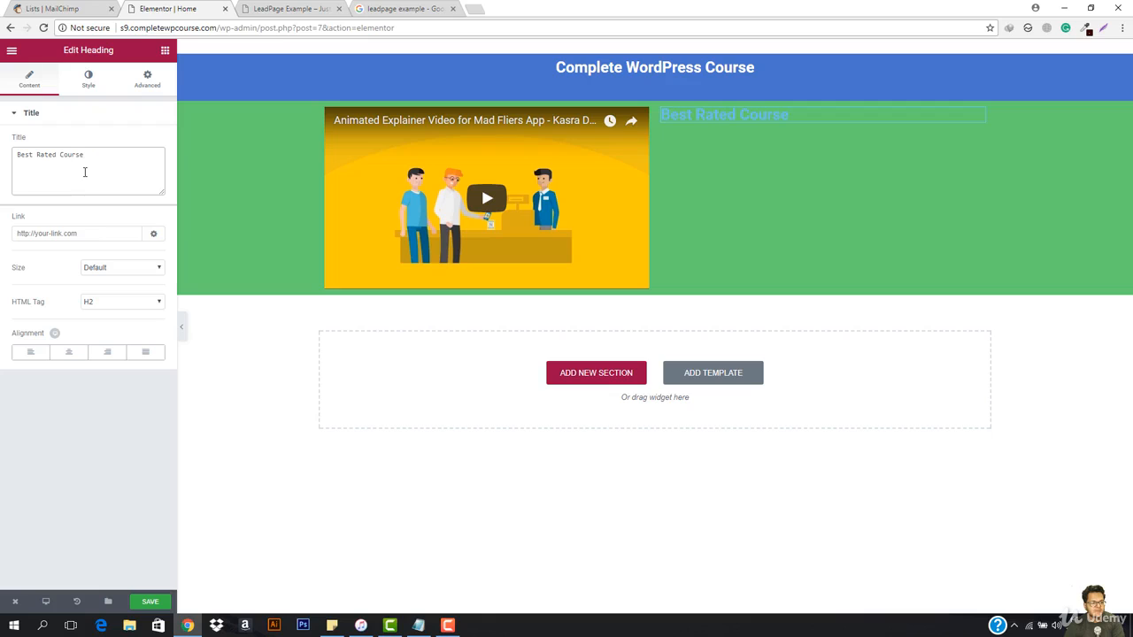
pyautogui.tripleClick(82, 182)
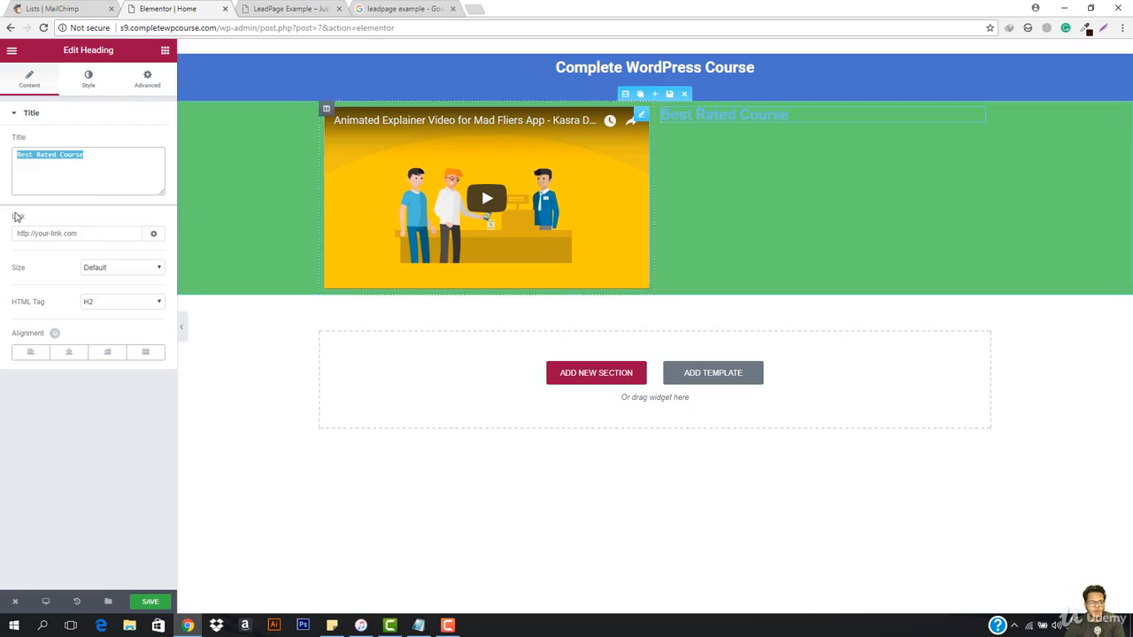
# Step: Center the "Best Rated Course" heading and set its text color to white #ffffff
pyautogui.click(68, 352)
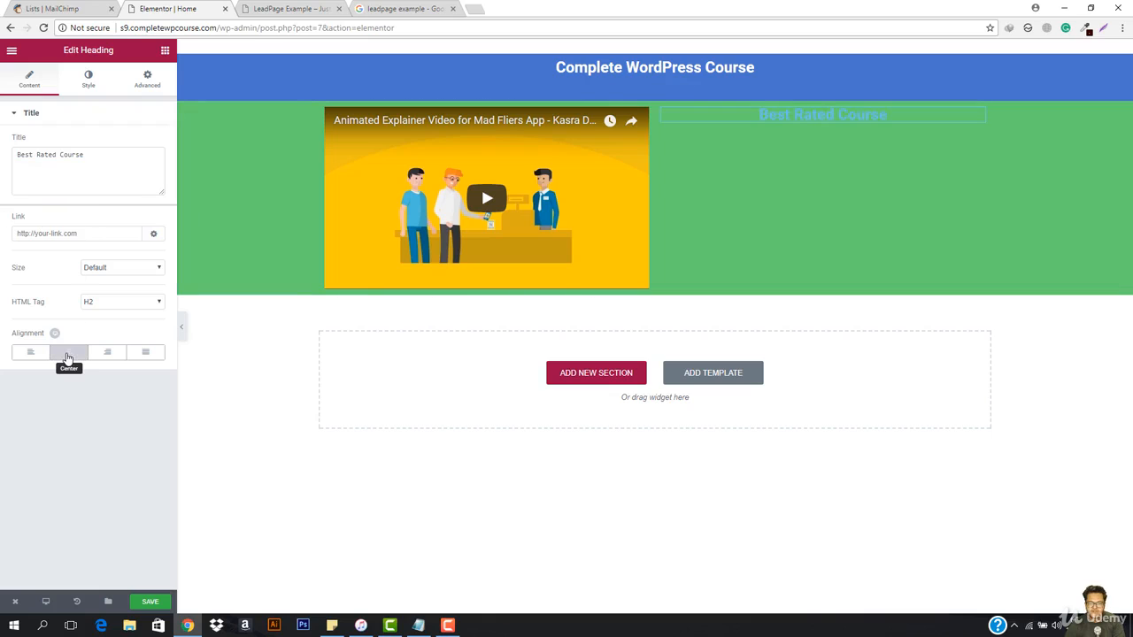
pyautogui.click(86, 82)
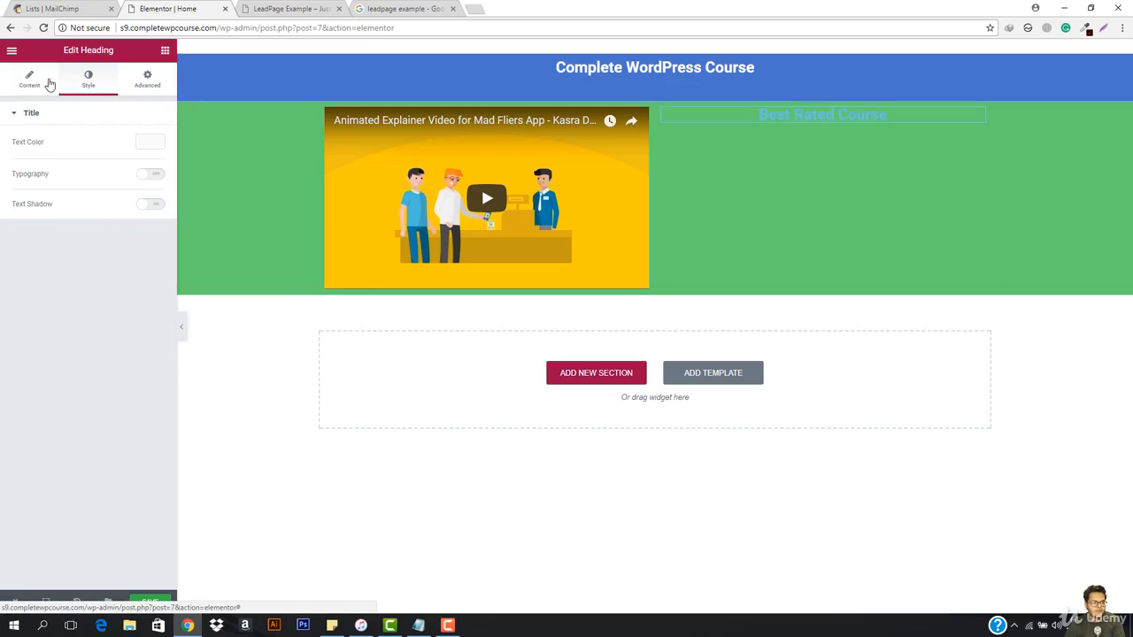
pyautogui.click(150, 142)
pyautogui.click(48, 281)
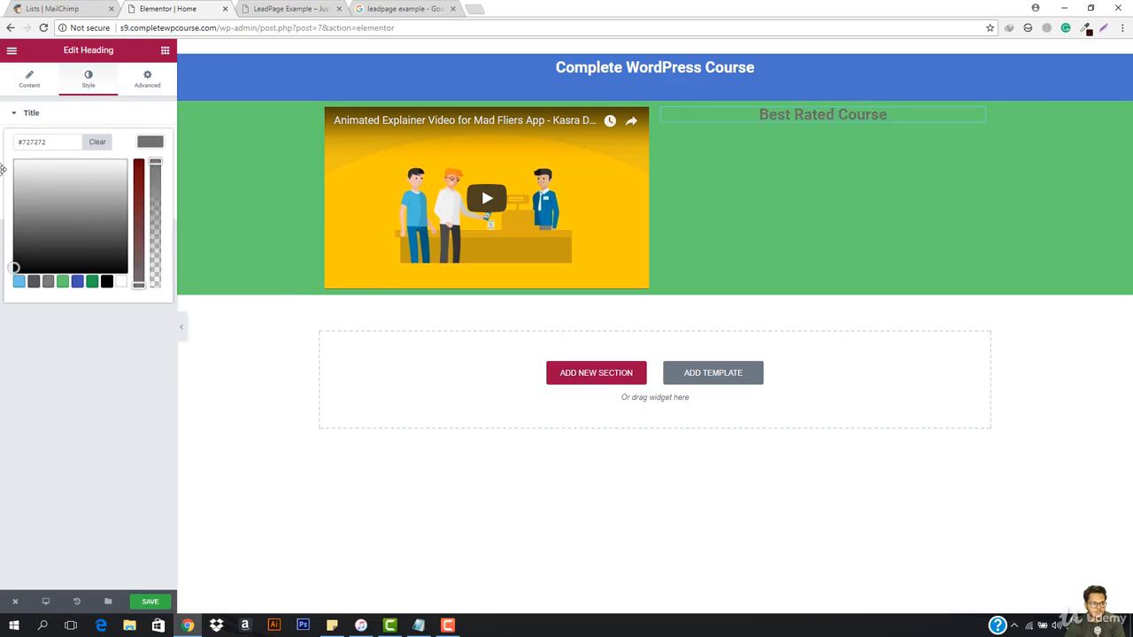
pyautogui.moveTo(44, 171)
pyautogui.mouseDown()
pyautogui.moveTo(7, 159)
pyautogui.moveTo(8, 95)
pyautogui.mouseUp()
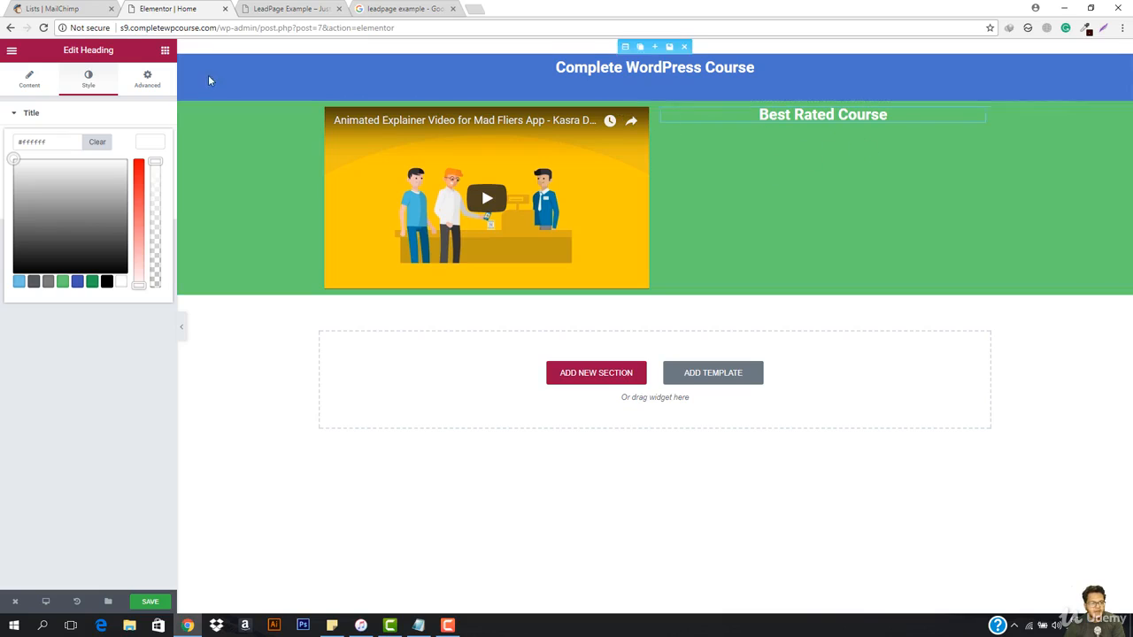
# Step: Insert a two-column inner section below the "Best Rated Course" heading, trying out a duplicated third column and removing it
pyautogui.click(163, 50)
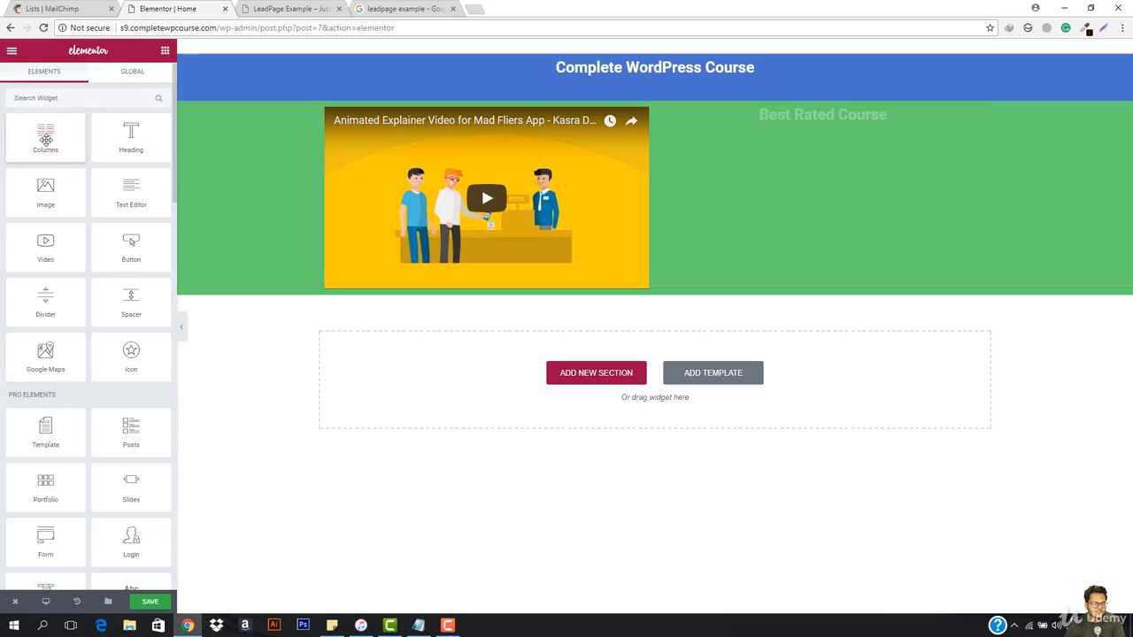
pyautogui.moveTo(46, 139); pyautogui.dragTo(819, 118)
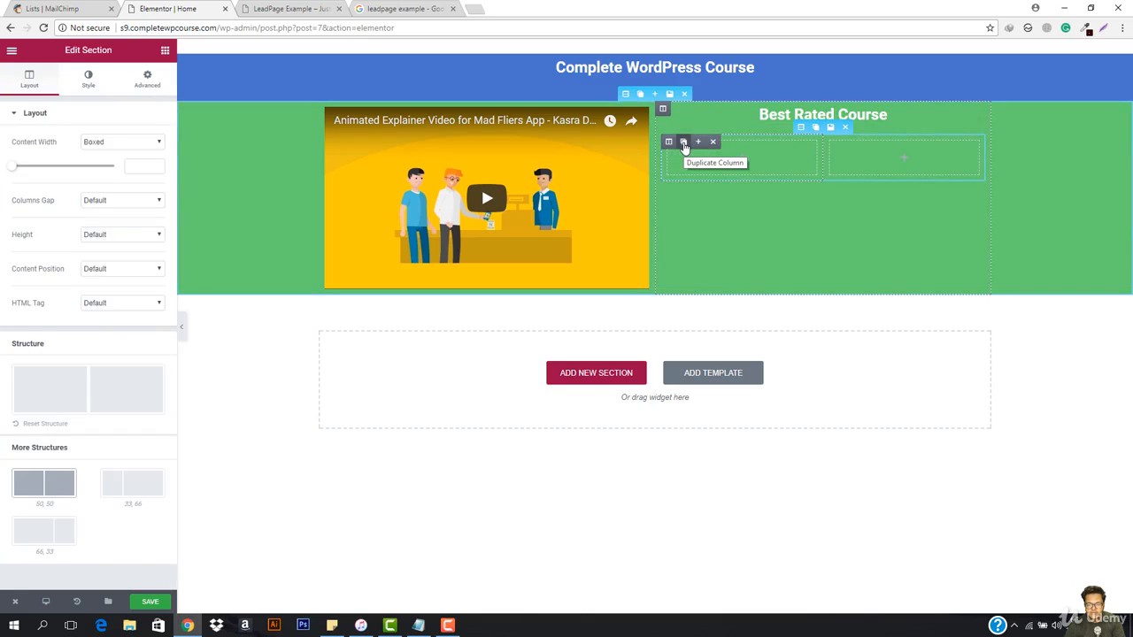
pyautogui.click(683, 145)
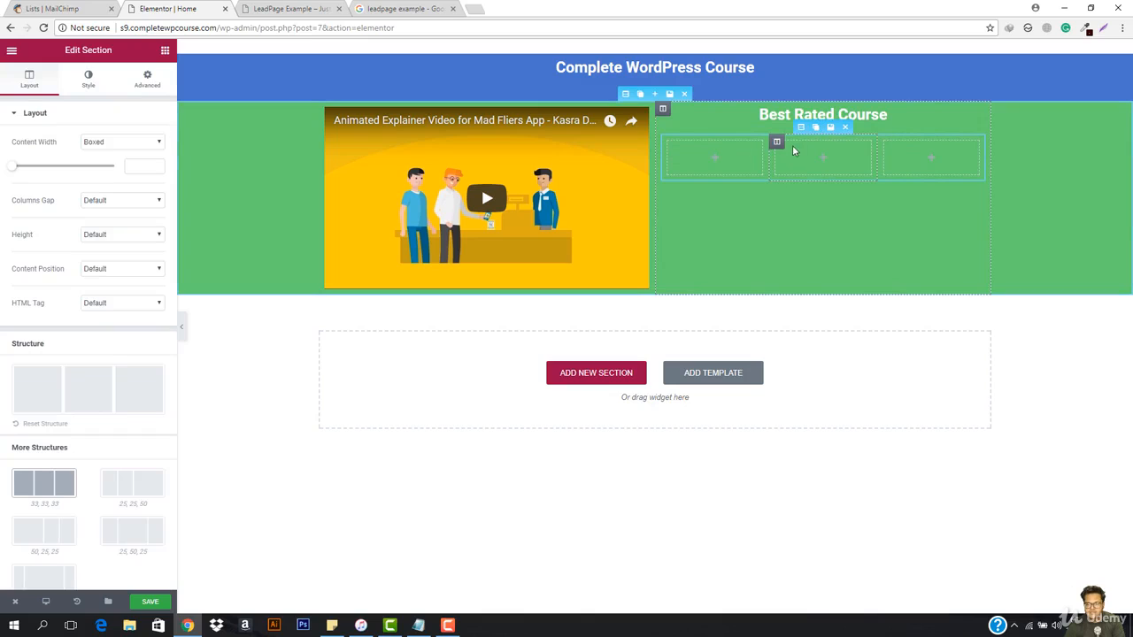
pyautogui.click(815, 142)
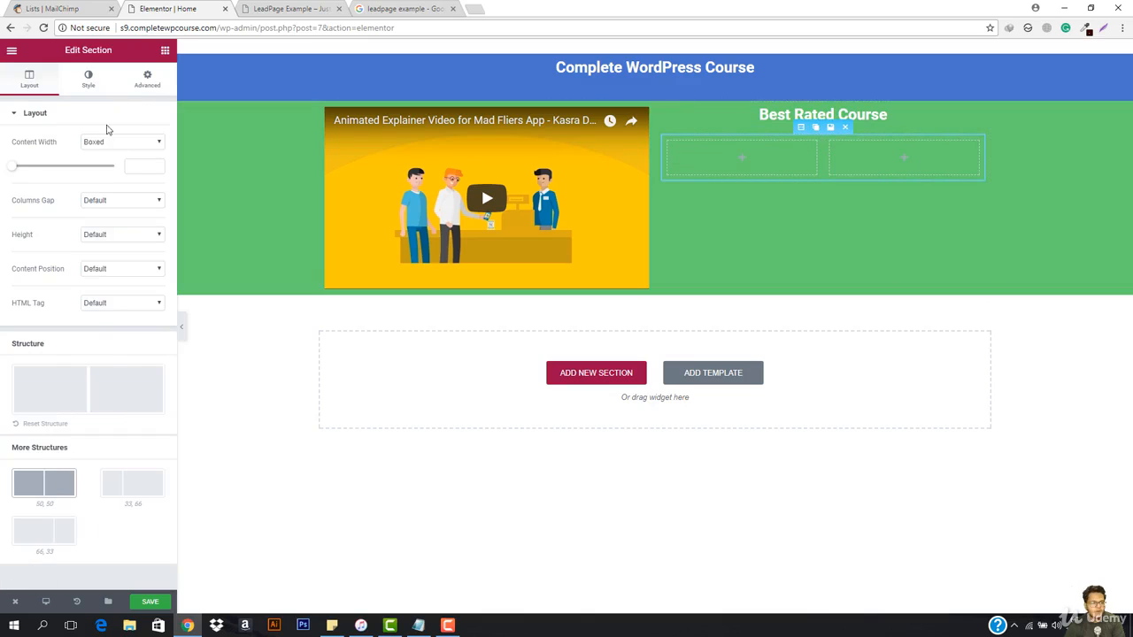
# Step: Insert an Icon widget in the first inner column and set the star's color to yellow #edd86f
pyautogui.click(164, 50)
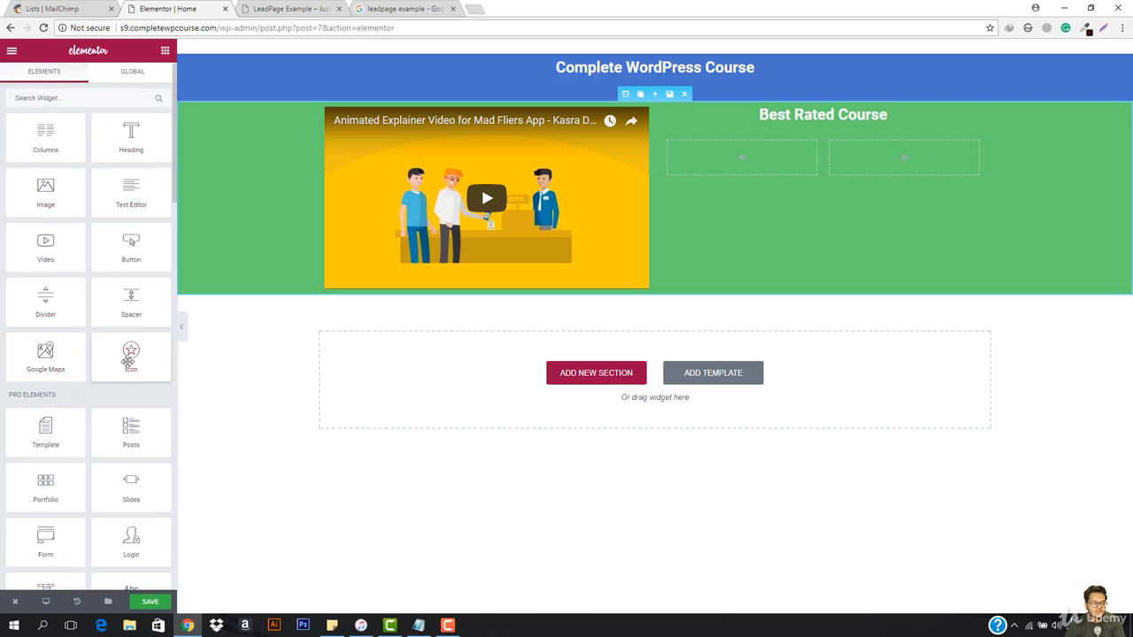
pyautogui.moveTo(130, 359); pyautogui.dragTo(752, 161)
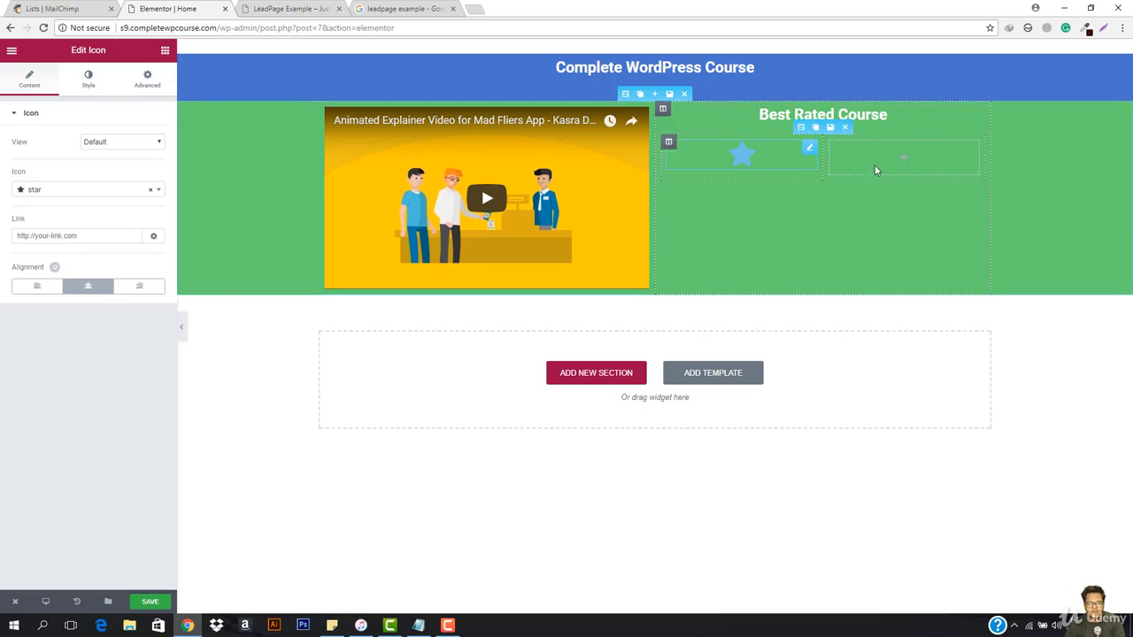
pyautogui.click(96, 84)
pyautogui.click(154, 144)
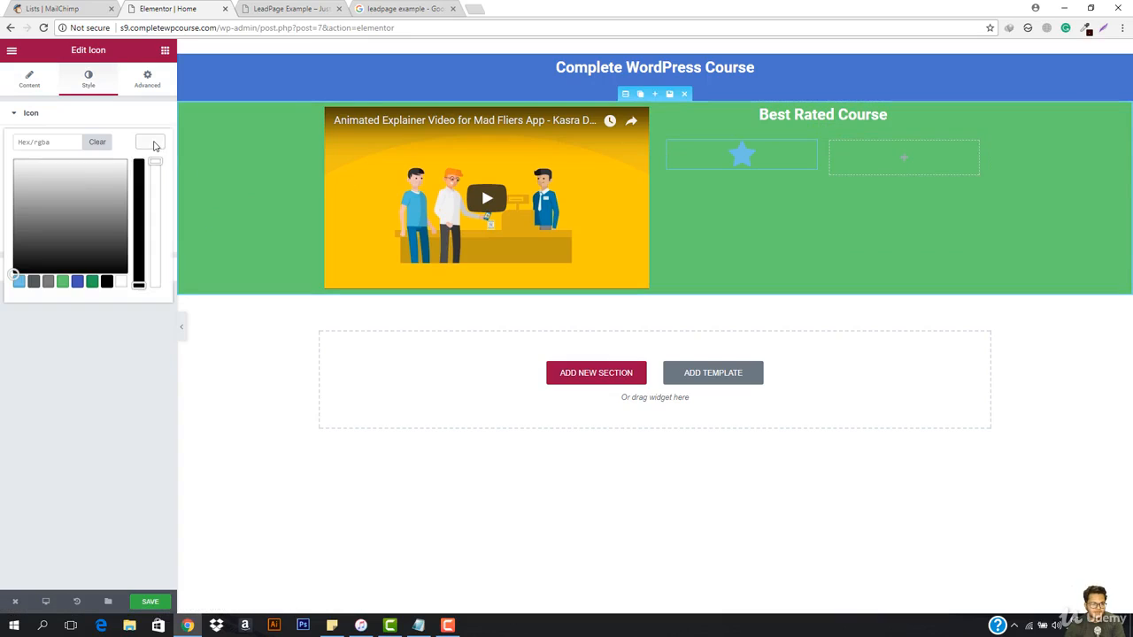
pyautogui.click(115, 202)
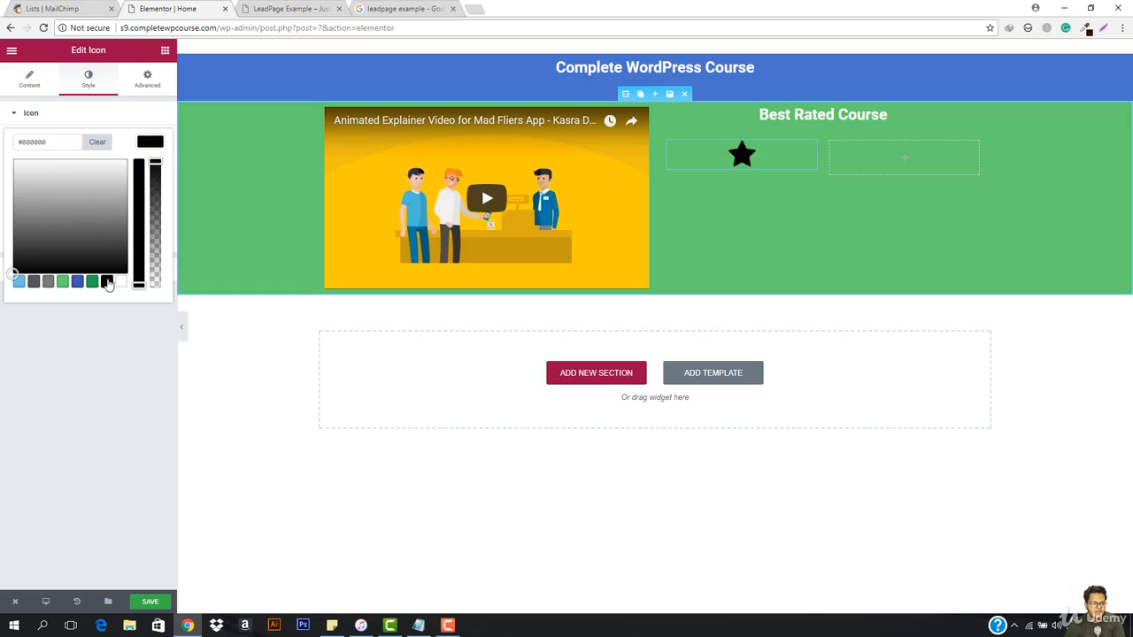
pyautogui.click(77, 282)
pyautogui.click(62, 281)
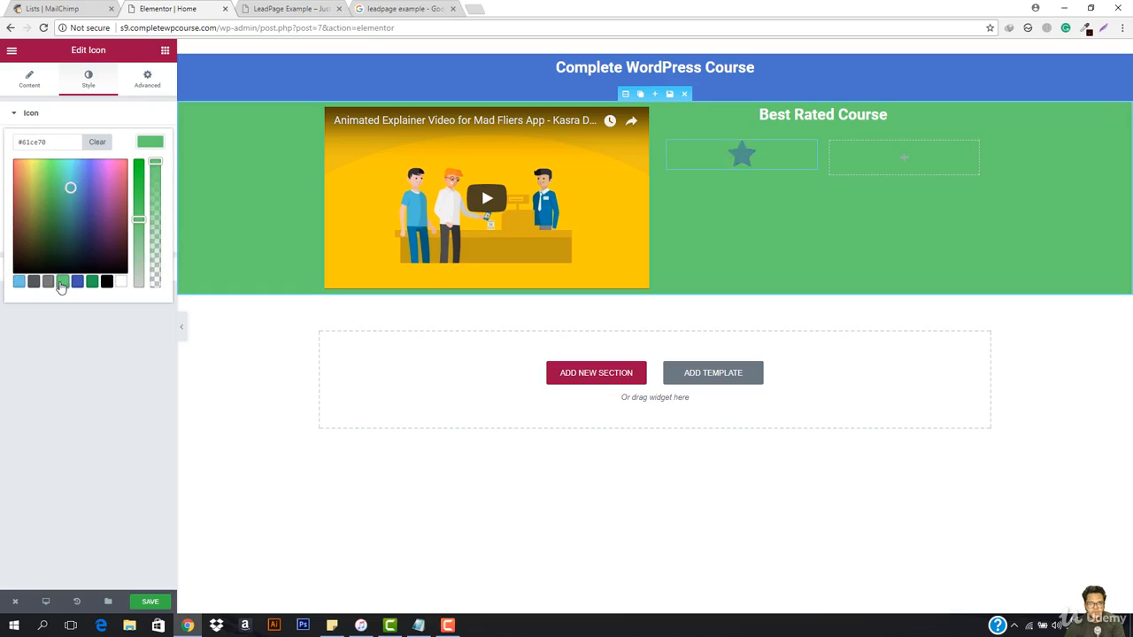
pyautogui.moveTo(55, 181); pyautogui.dragTo(29, 166)
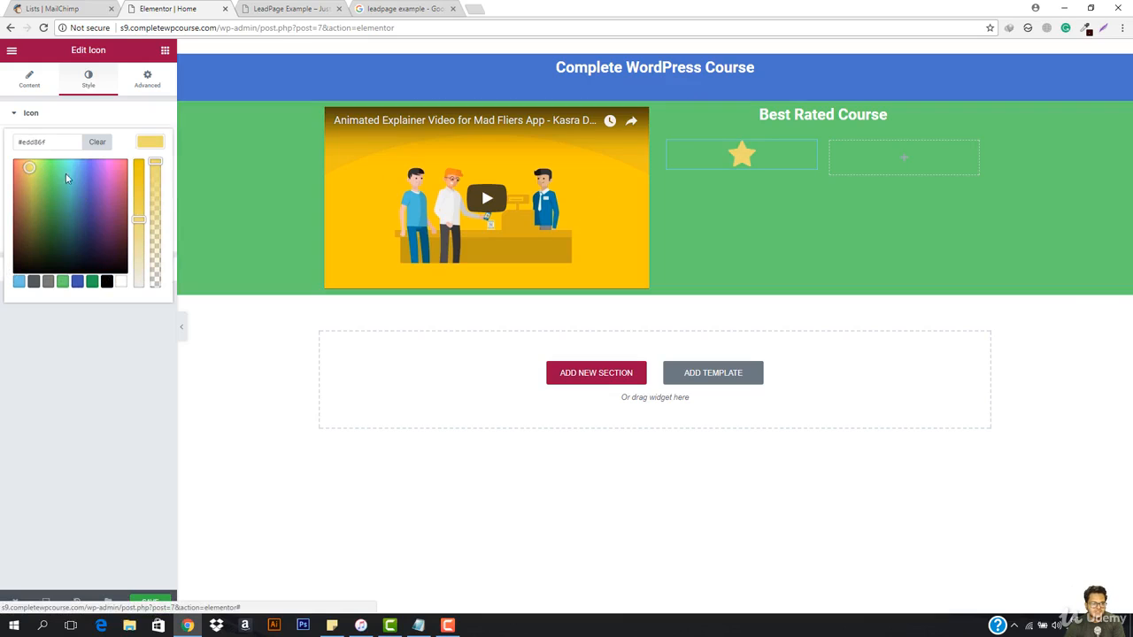
# Step: Deepen the star icon's primary color to yellow #edc500 and set its hover color to green #61ce70
pyautogui.moveTo(138, 215); pyautogui.dragTo(138, 161)
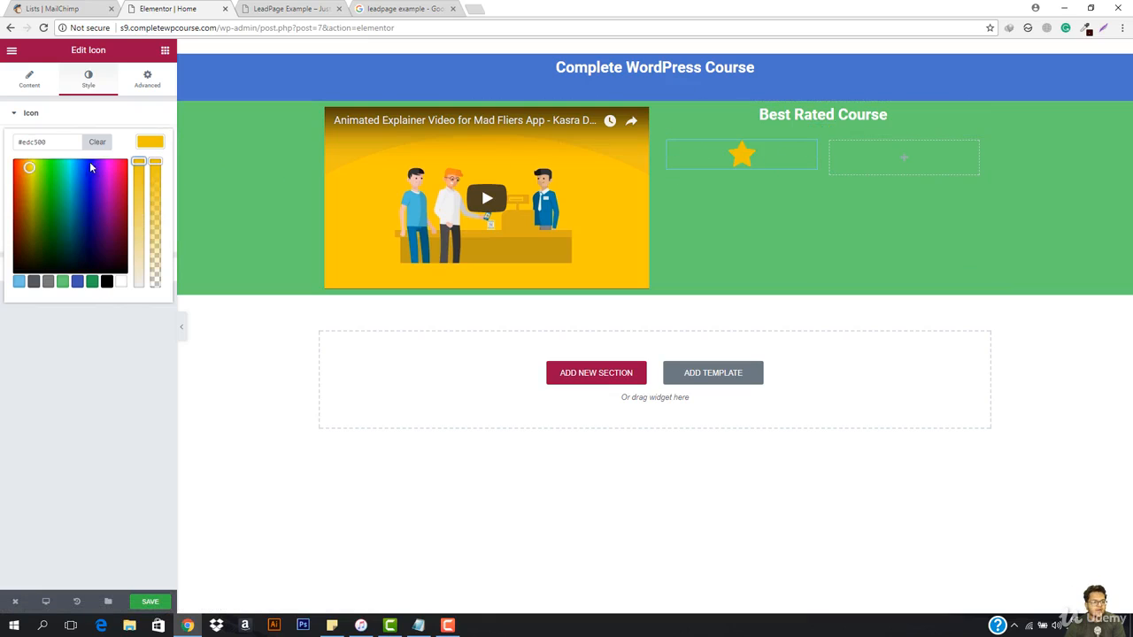
pyautogui.click(164, 52)
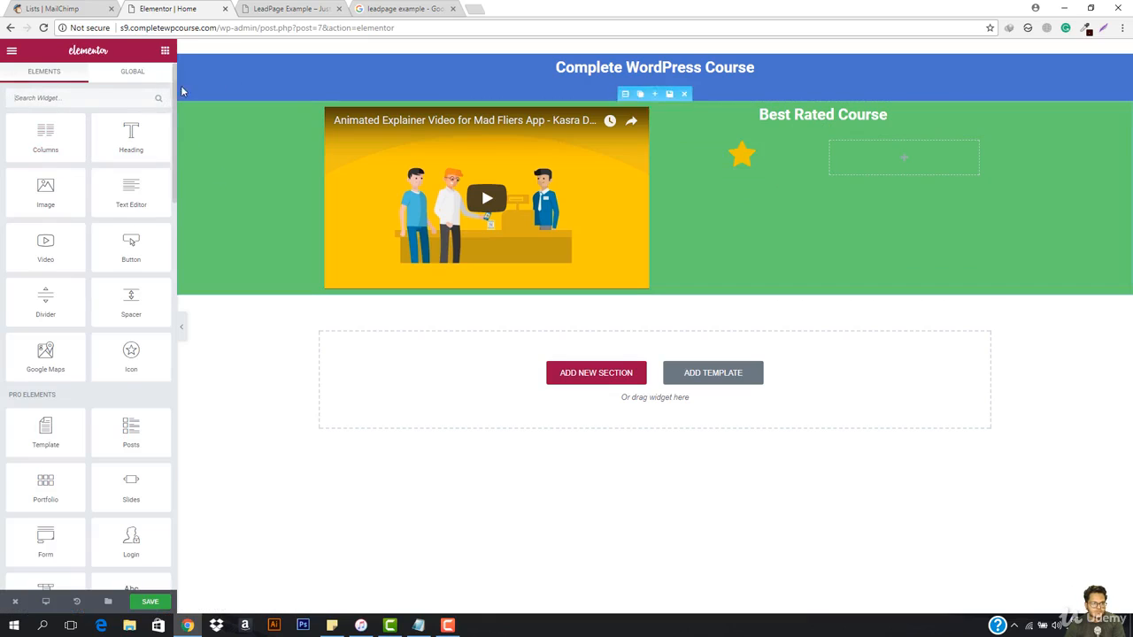
pyautogui.click(809, 147)
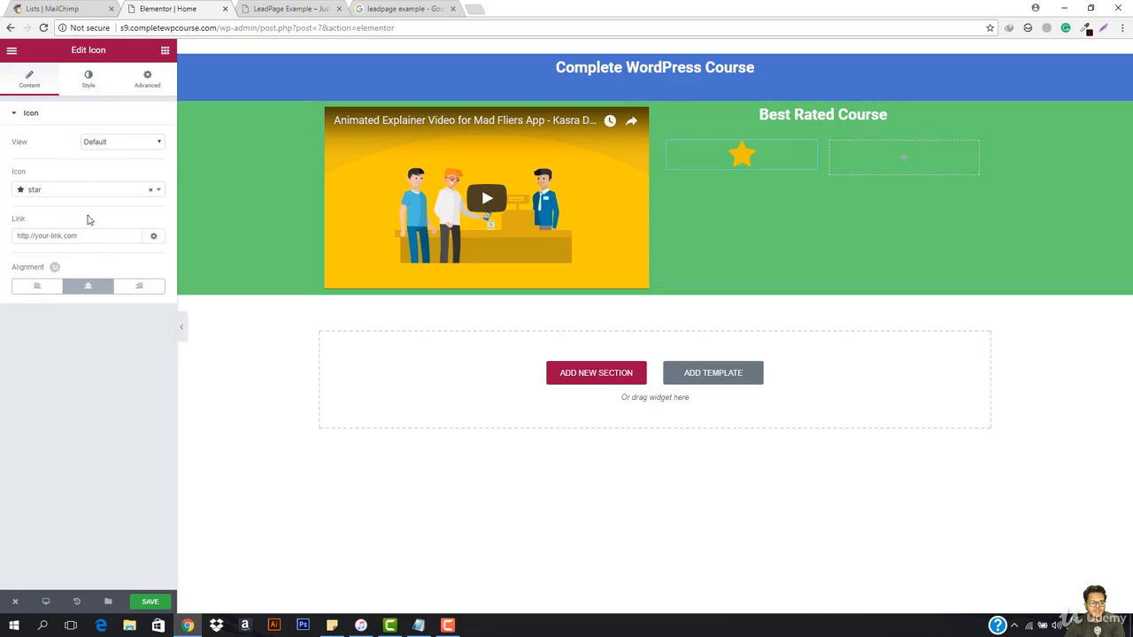
pyautogui.click(88, 78)
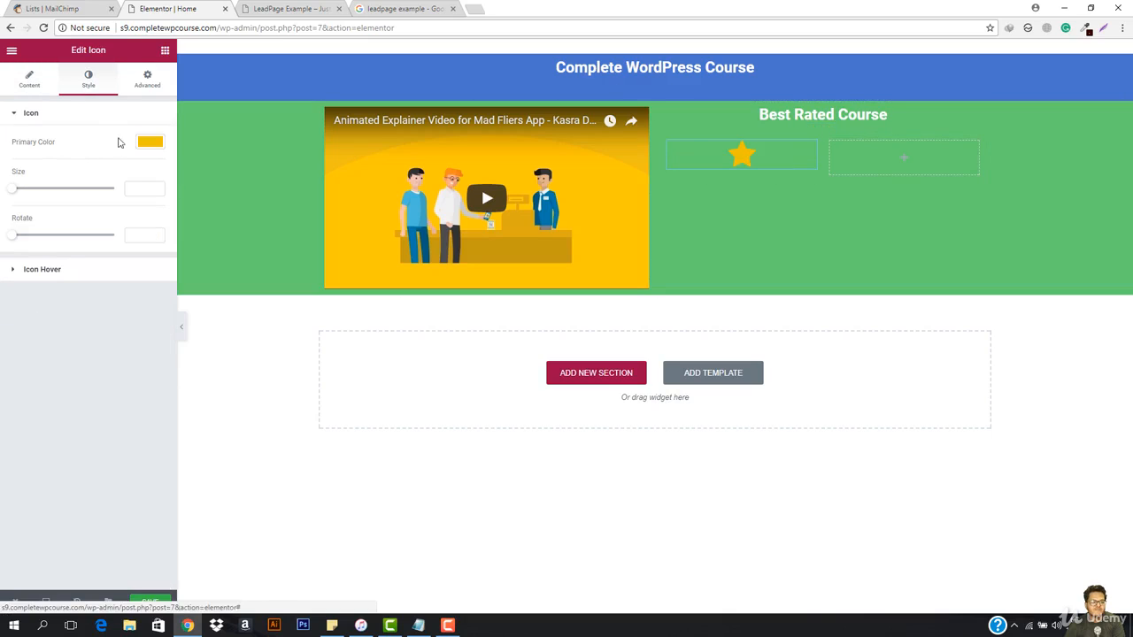
pyautogui.click(19, 284)
pyautogui.click(146, 174)
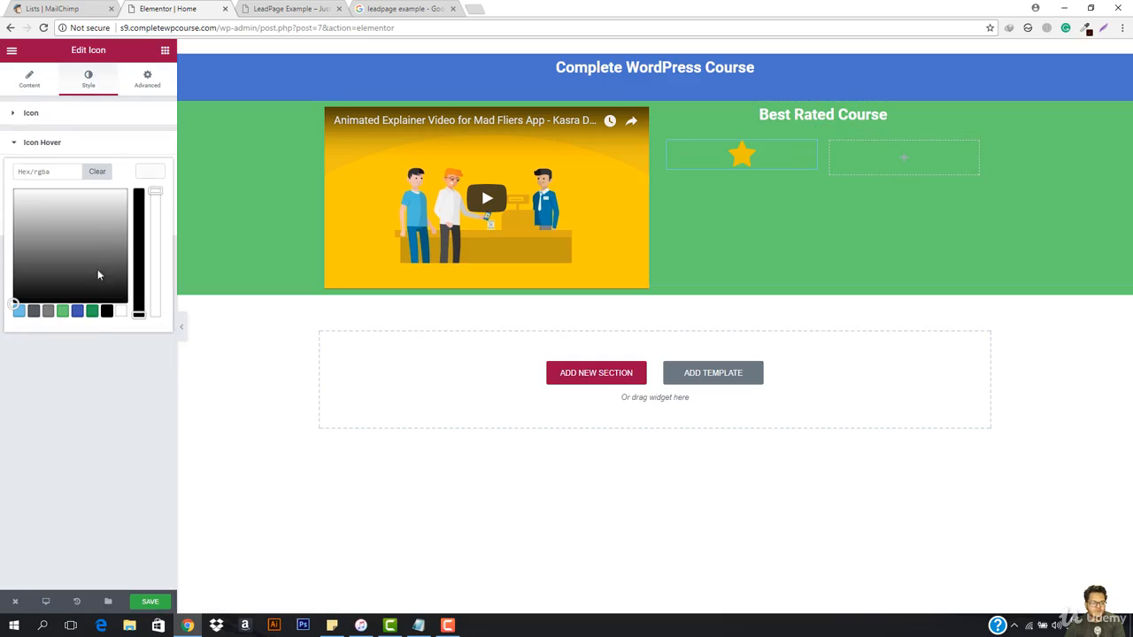
pyautogui.click(62, 311)
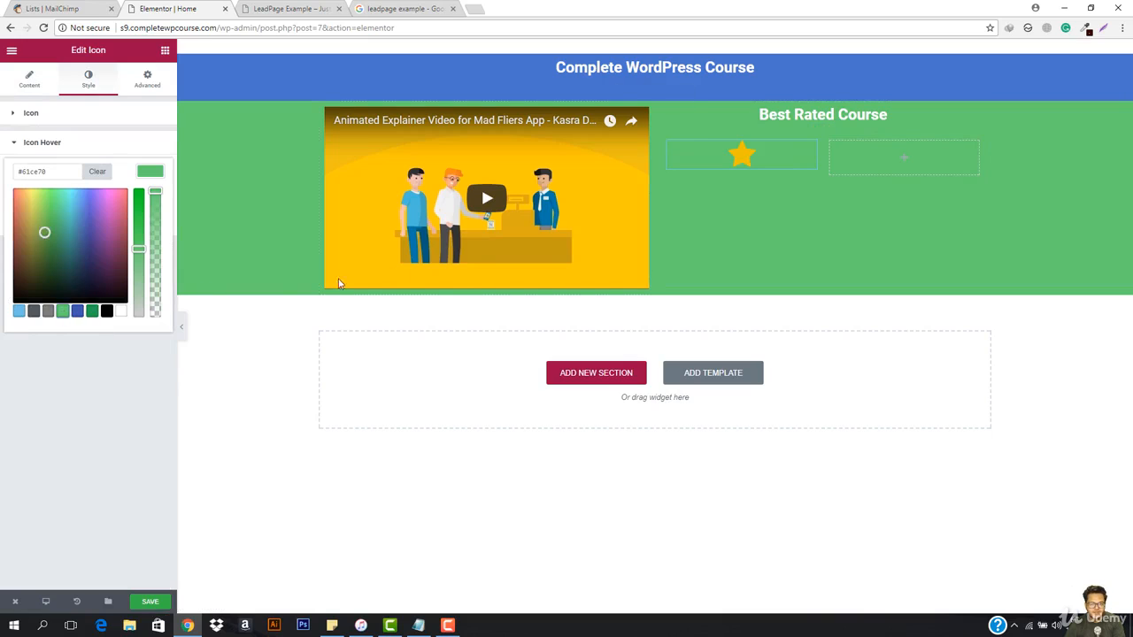
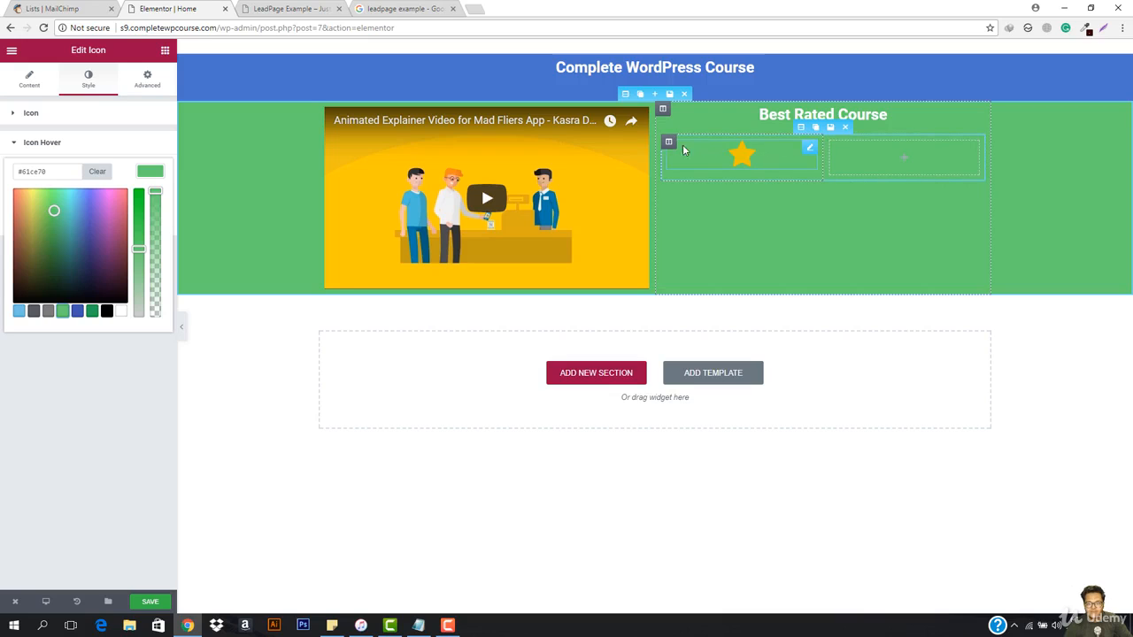
# Step: Duplicate the star icon's column until there are five stars, delete the leftover empty column, and preview the row
pyautogui.moveTo(670, 142)
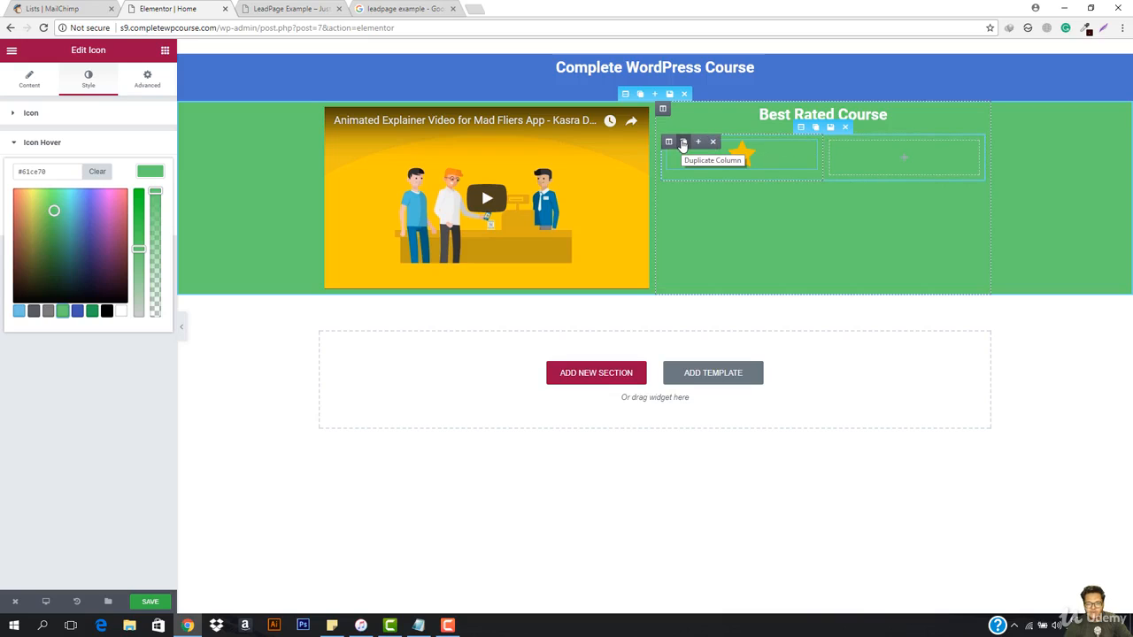
pyautogui.click(684, 144)
pyautogui.click(684, 144)
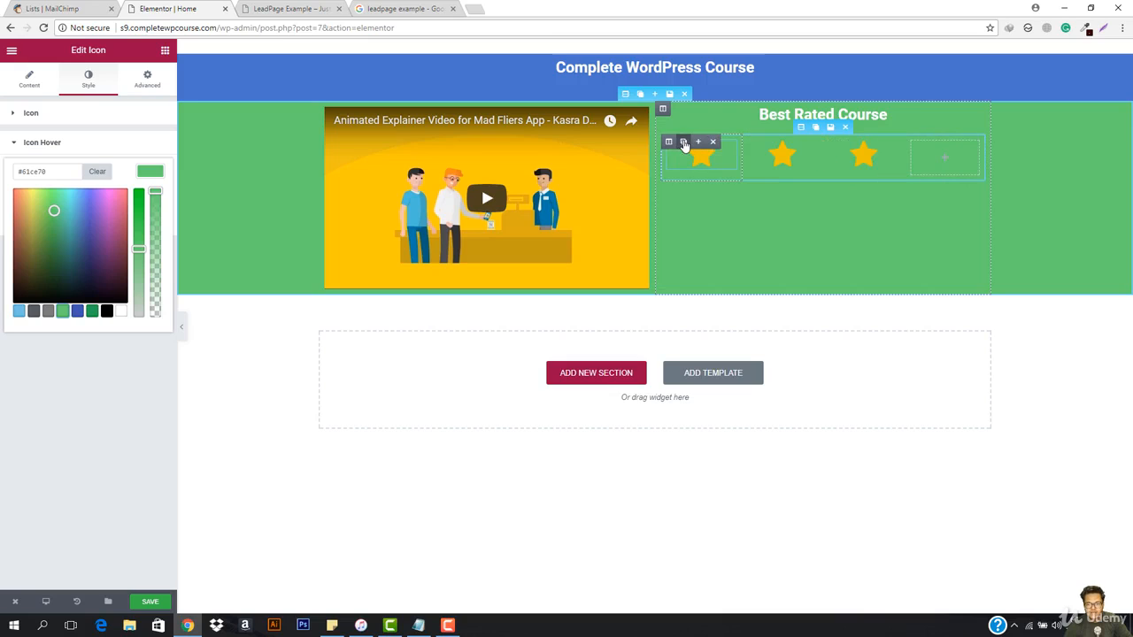
pyautogui.click(684, 145)
pyautogui.click(684, 145)
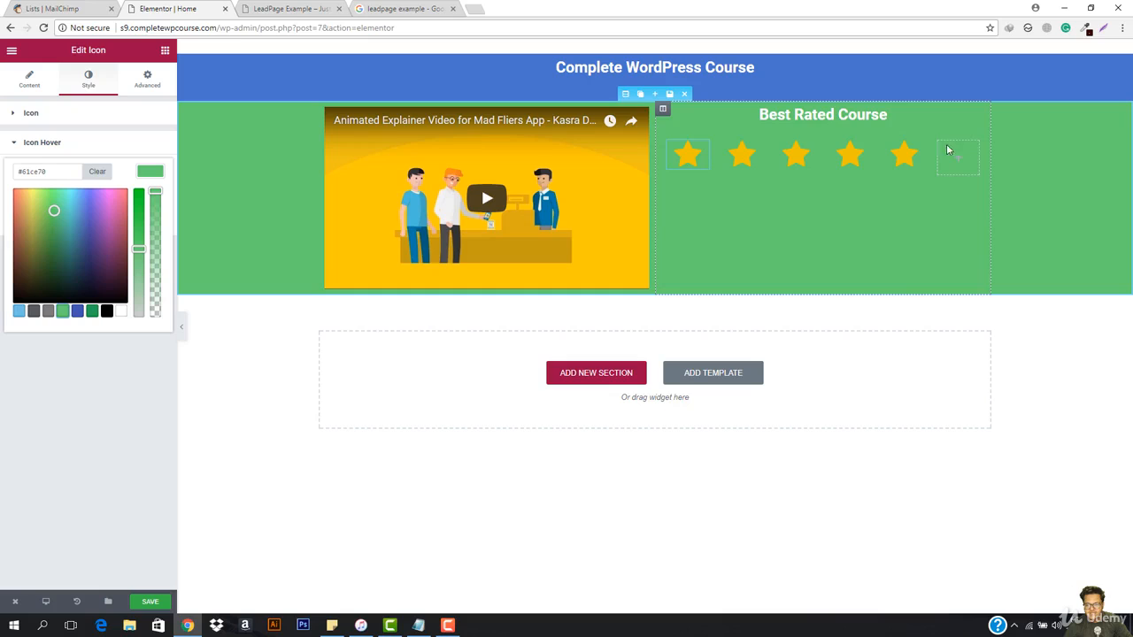
pyautogui.click(984, 144)
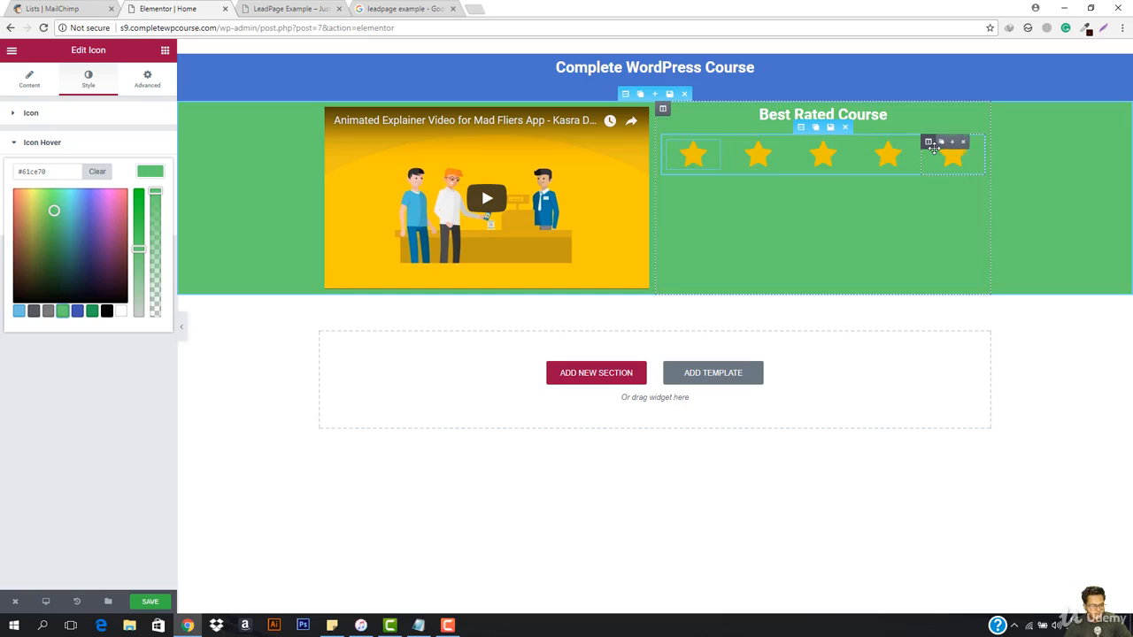
pyautogui.hotkey('ctrl', 'p')
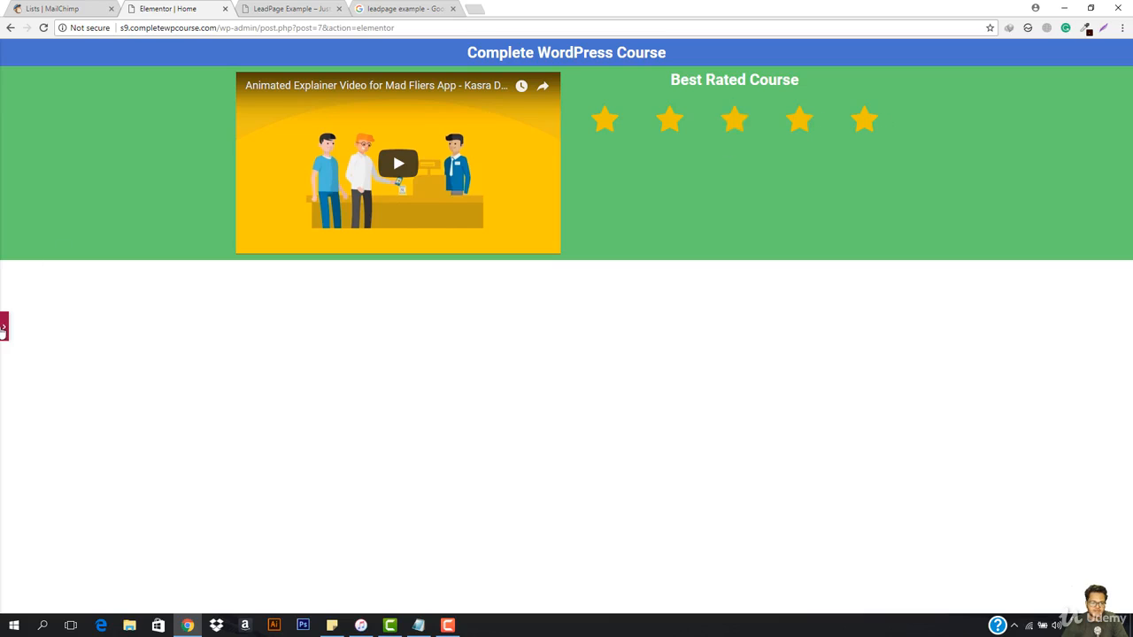
pyautogui.click(3, 327)
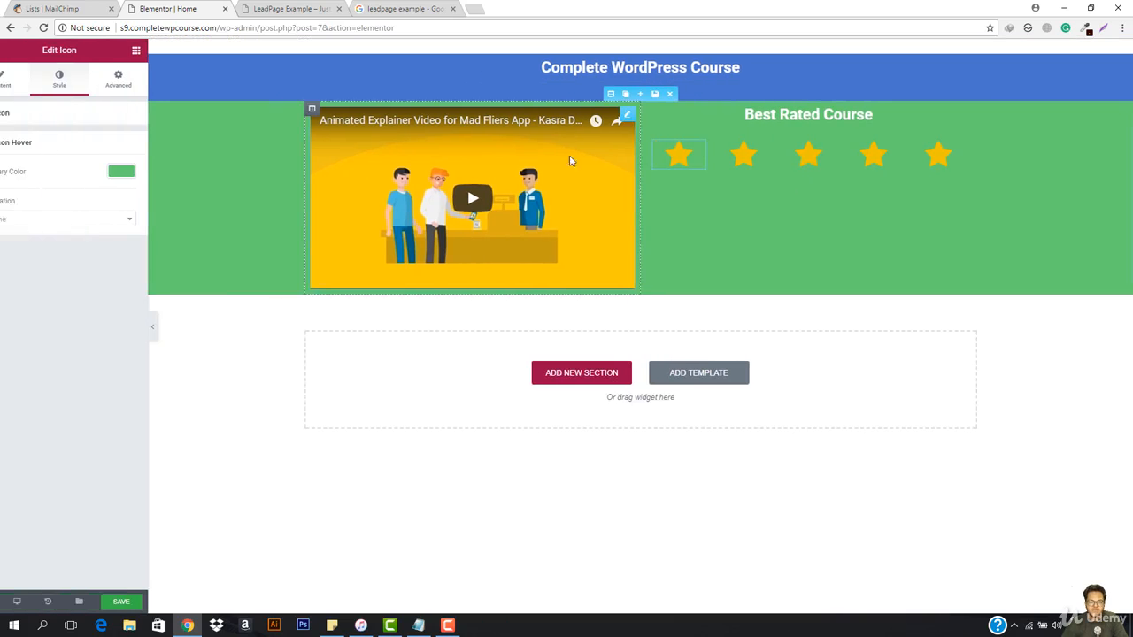
# Step: Set the boxed content width of the inner section holding the stars to 500
pyautogui.click(803, 129)
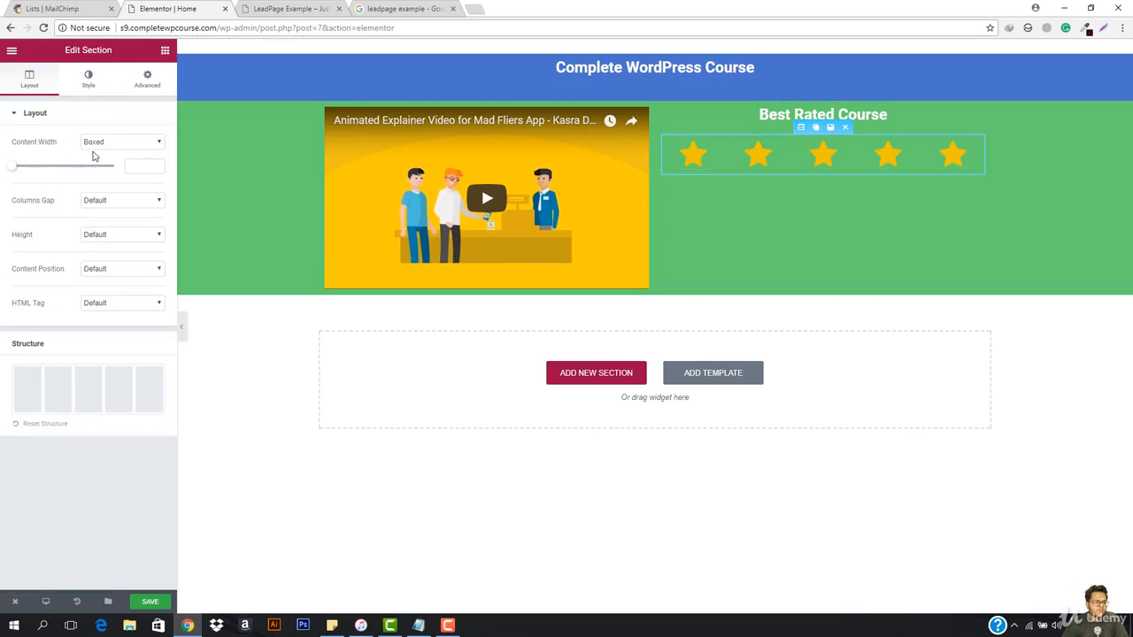
pyautogui.moveTo(15, 169)
pyautogui.mouseDown()
pyautogui.moveTo(36, 169)
pyautogui.moveTo(15, 170)
pyautogui.mouseUp()
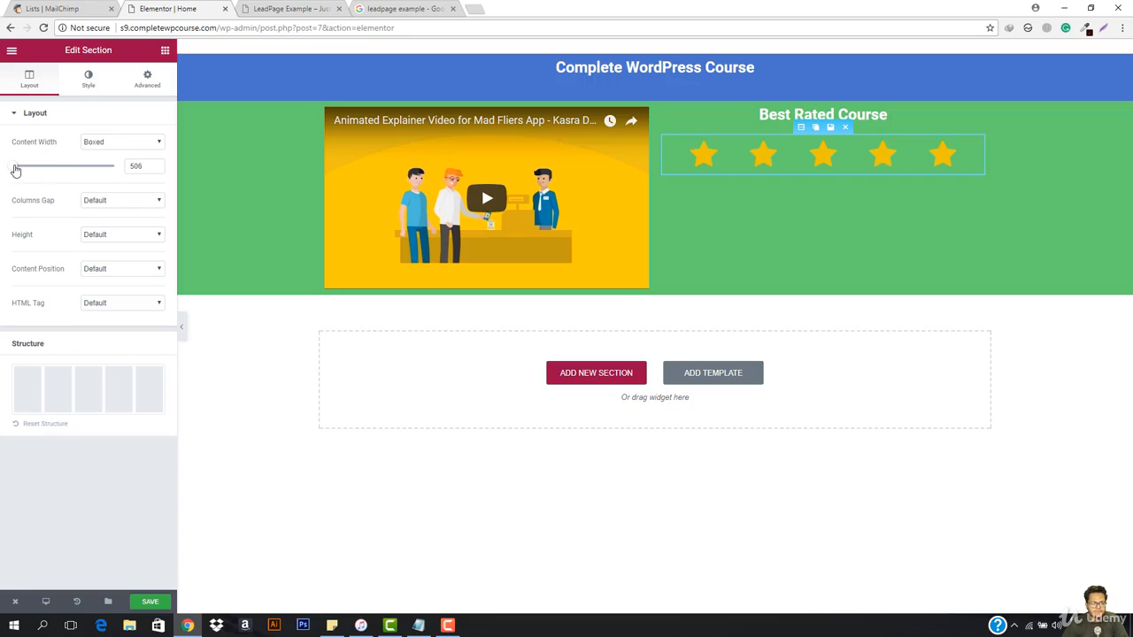
pyautogui.doubleClick(154, 168)
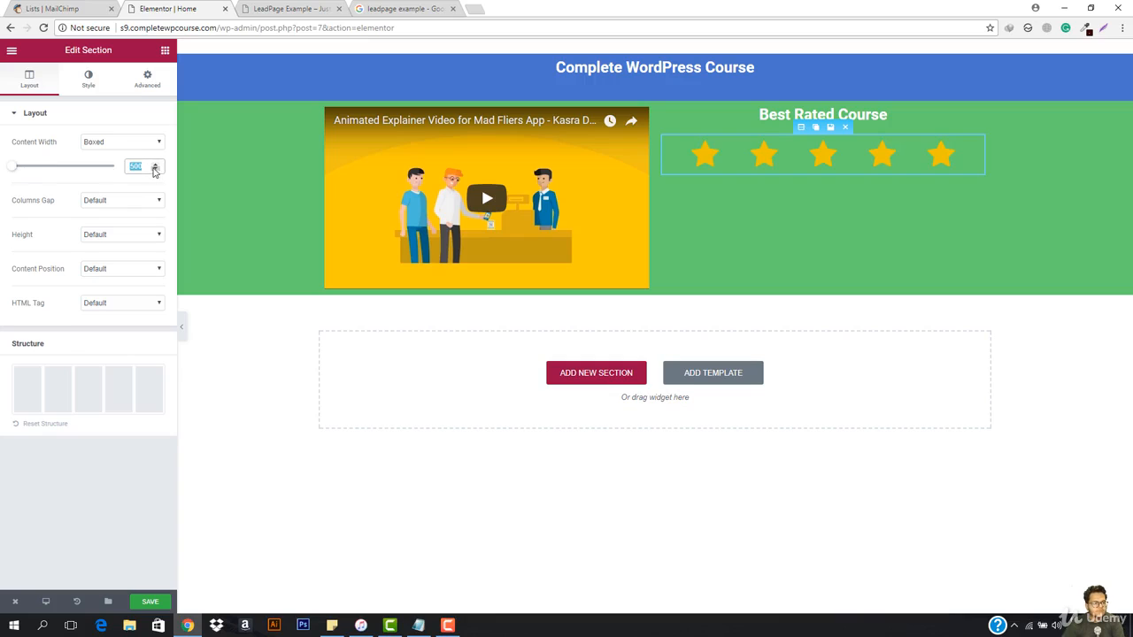
# Step: Try the Wide, Extended and Narrow column gaps on the inner section holding the stars
pyautogui.click(116, 202)
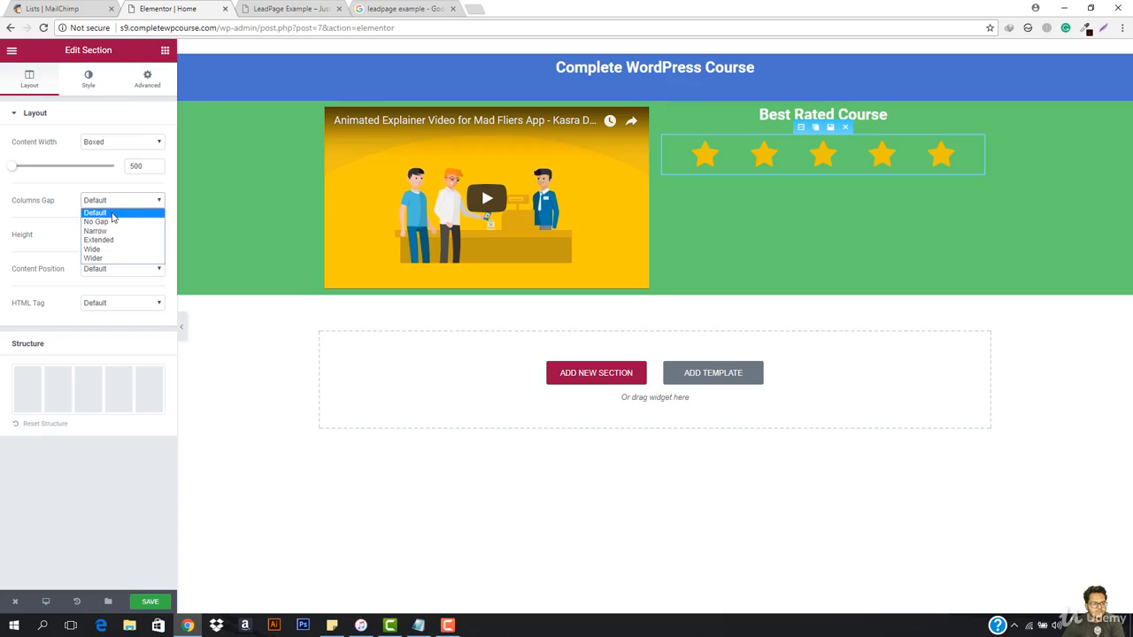
pyautogui.click(107, 248)
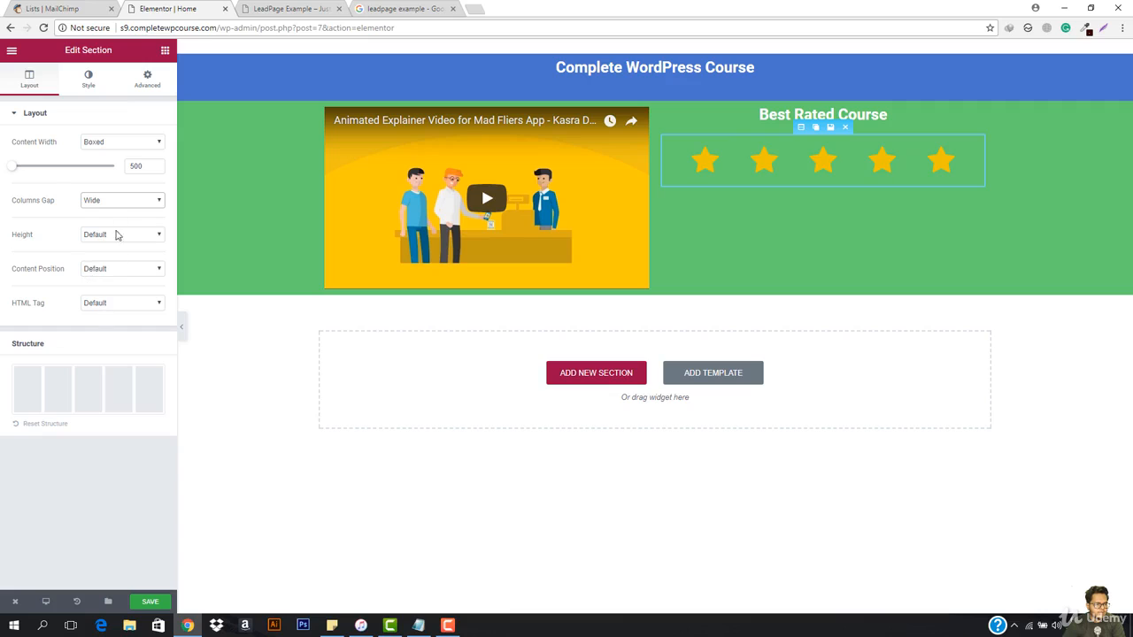
pyautogui.click(112, 146)
pyautogui.click(109, 152)
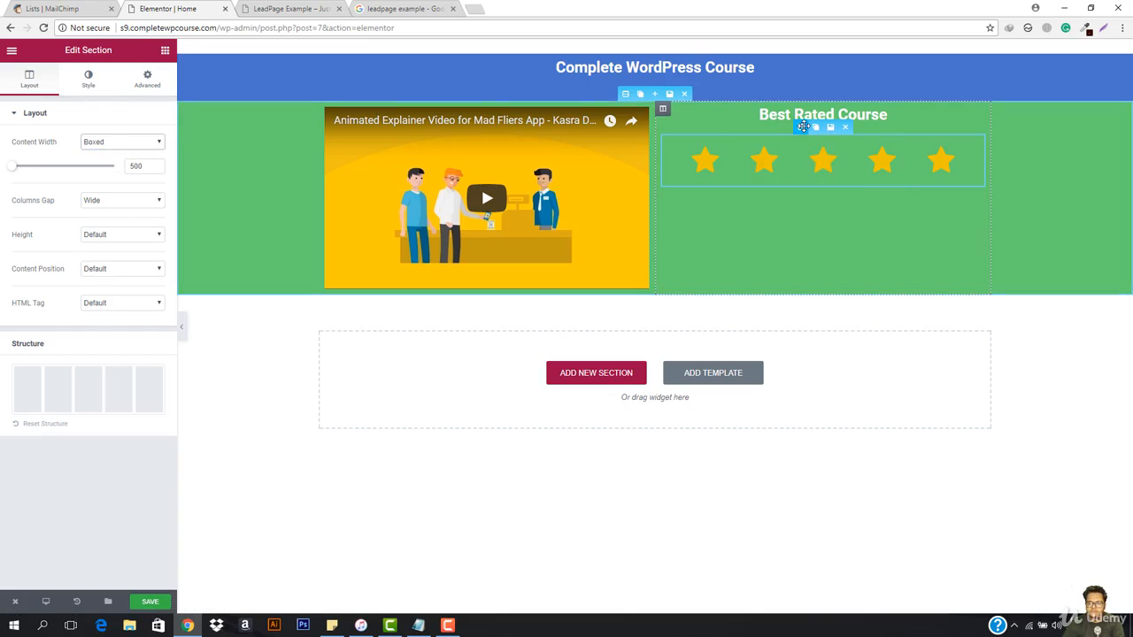
pyautogui.click(121, 202)
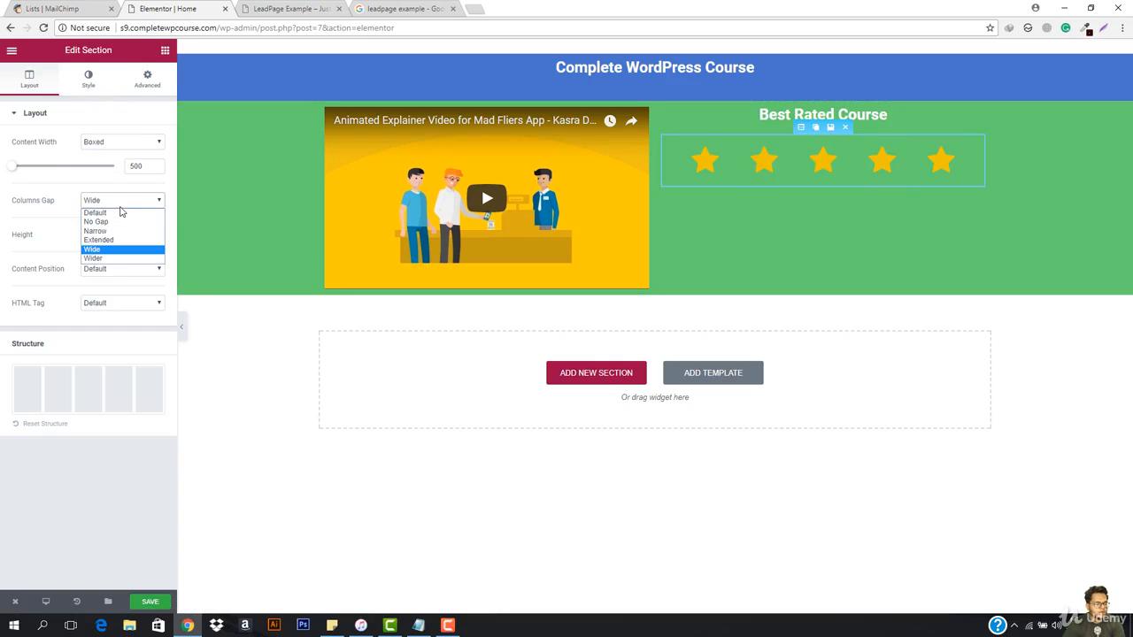
pyautogui.click(113, 239)
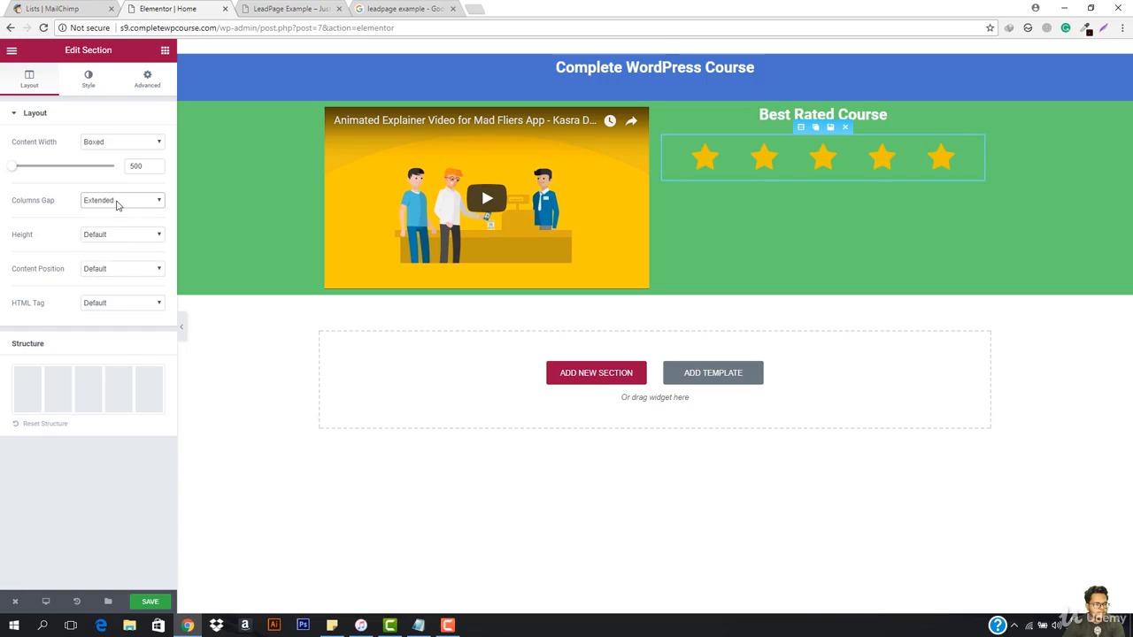
pyautogui.click(115, 202)
pyautogui.click(115, 232)
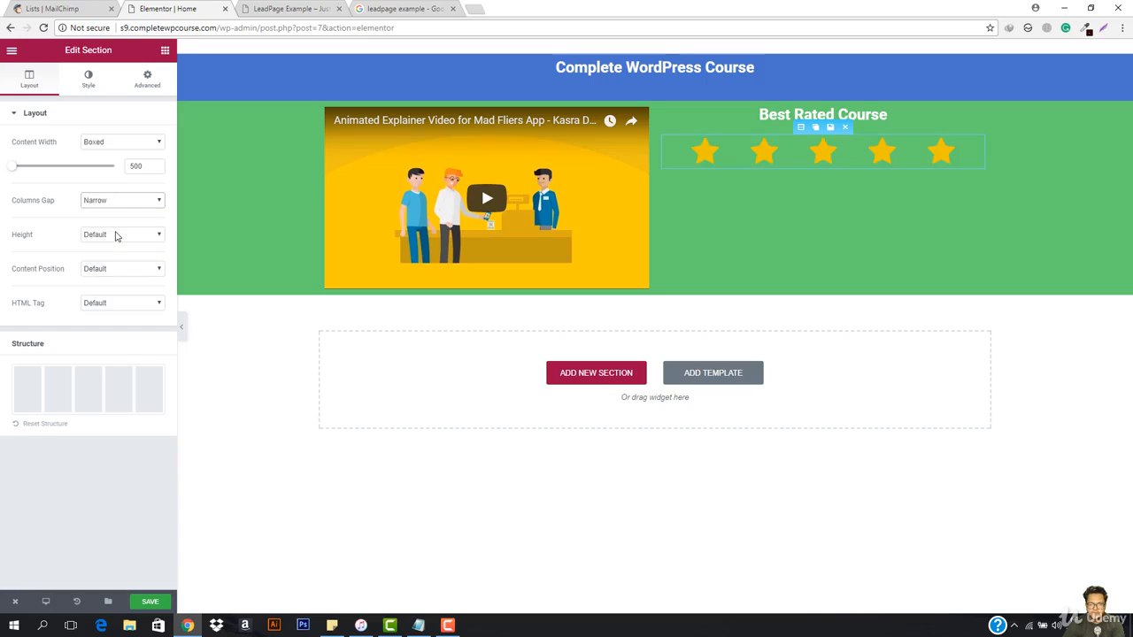
# Step: Set the star section's columns gap to Wider and preview the page without the editing panel
pyautogui.click(141, 204)
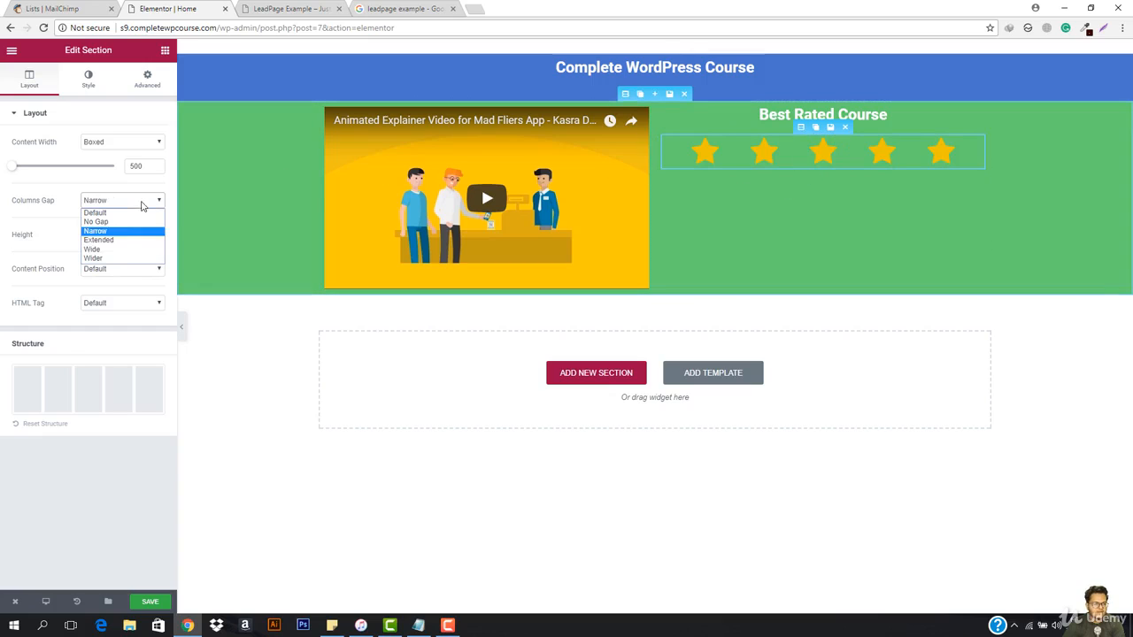
pyautogui.click(120, 258)
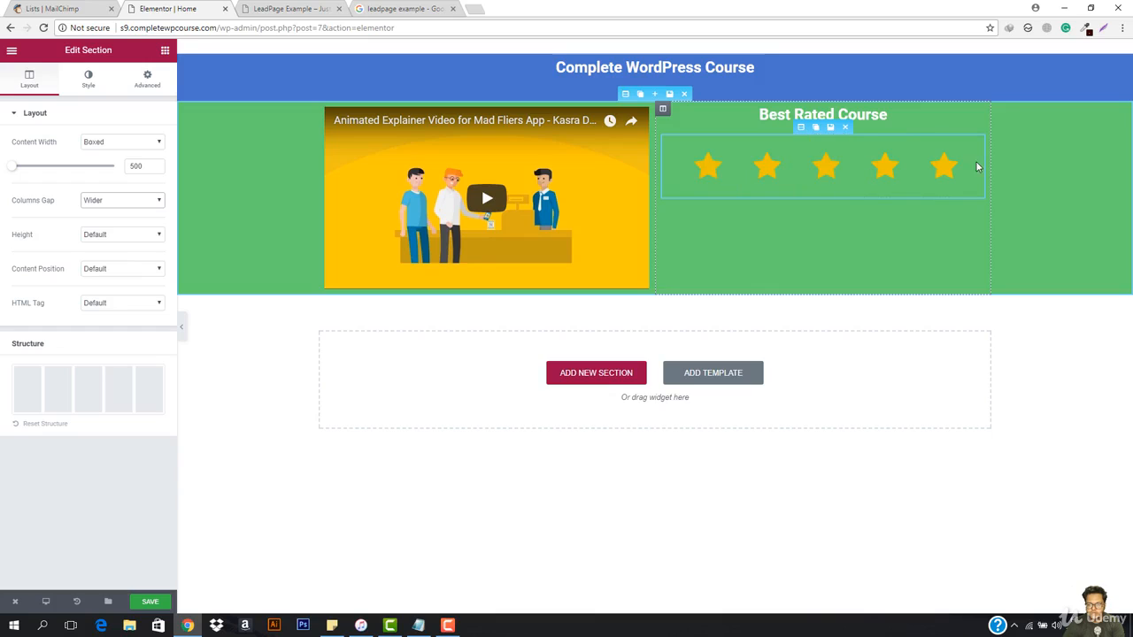
pyautogui.click(182, 327)
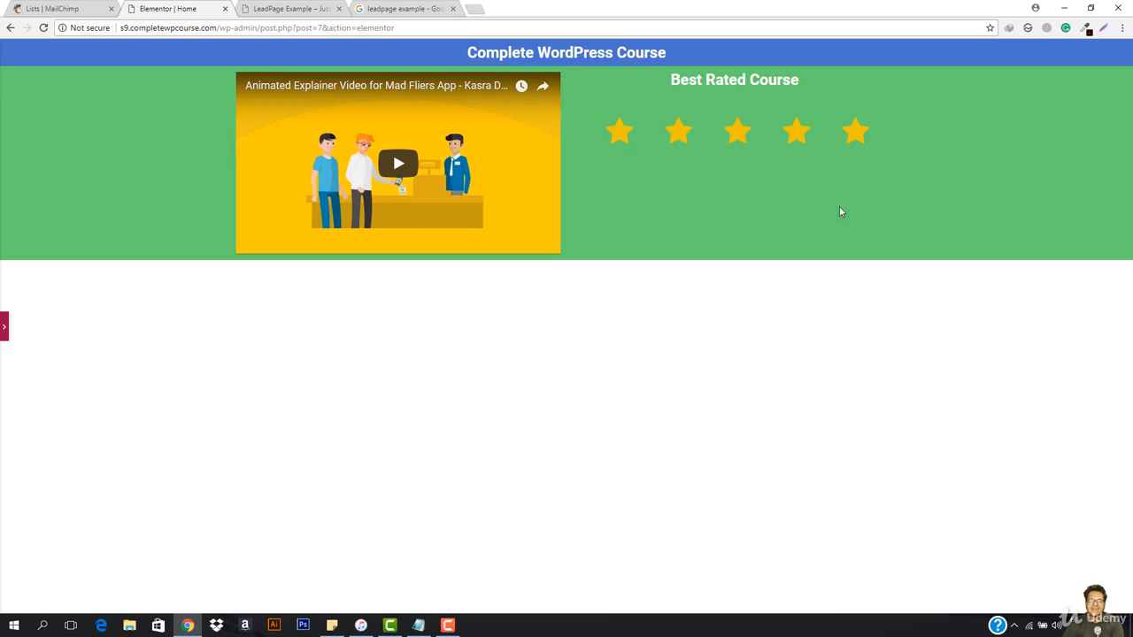
pyautogui.click(4, 325)
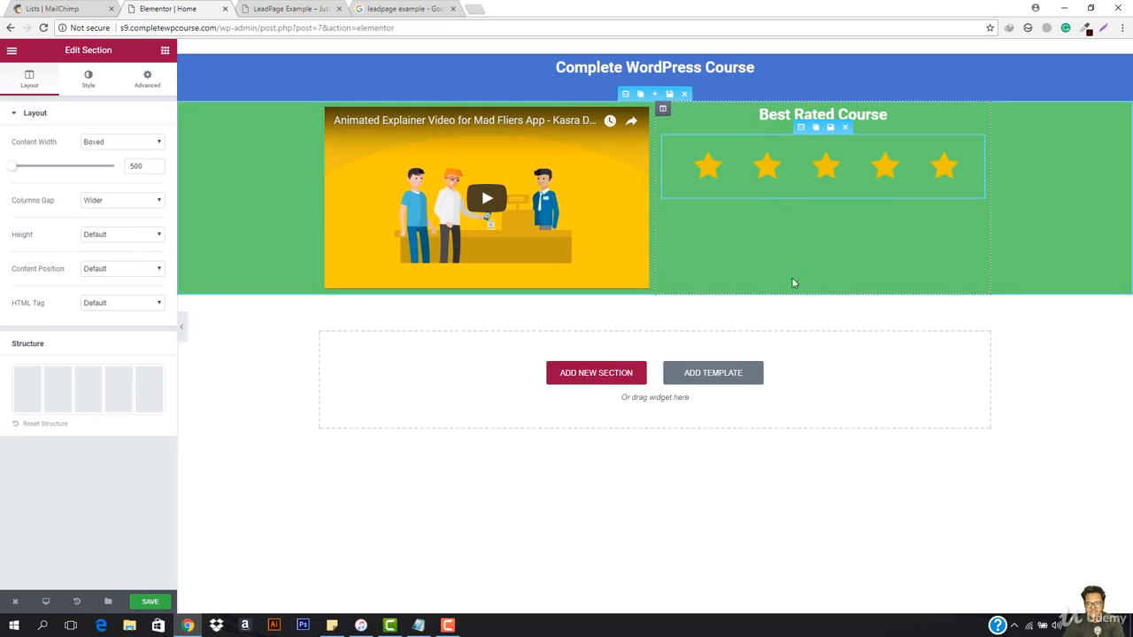
# Step: Insert a Button widget below the star row in the green section and center it
pyautogui.click(164, 52)
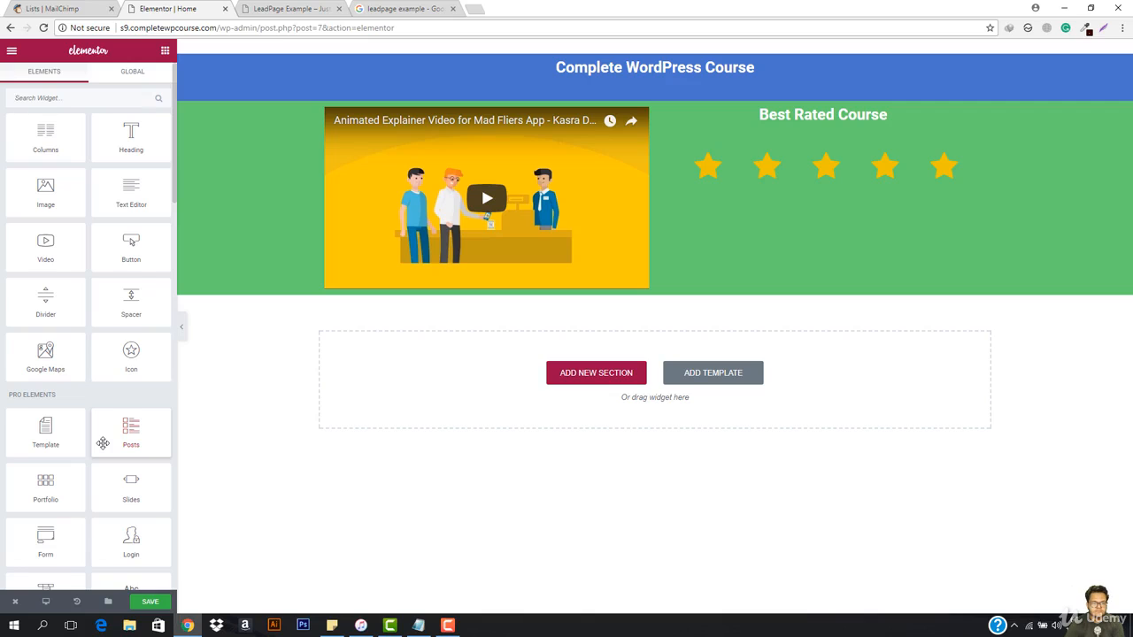
pyautogui.scroll(-1, 103, 443)
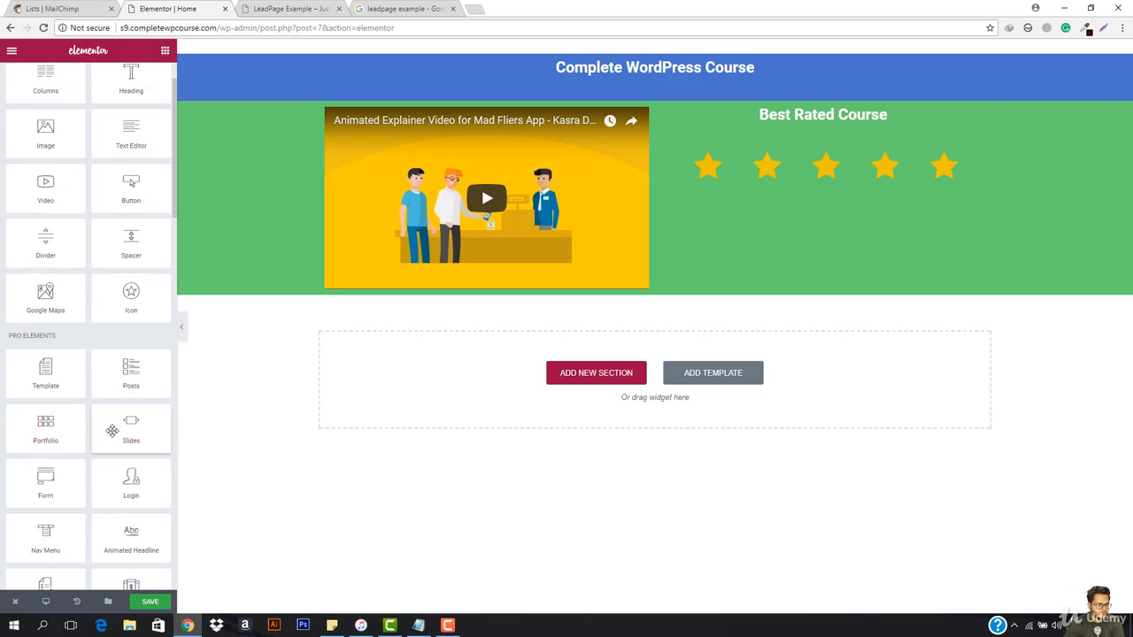
pyautogui.scroll(1, 100, 267)
pyautogui.moveTo(100, 267); pyautogui.dragTo(802, 212)
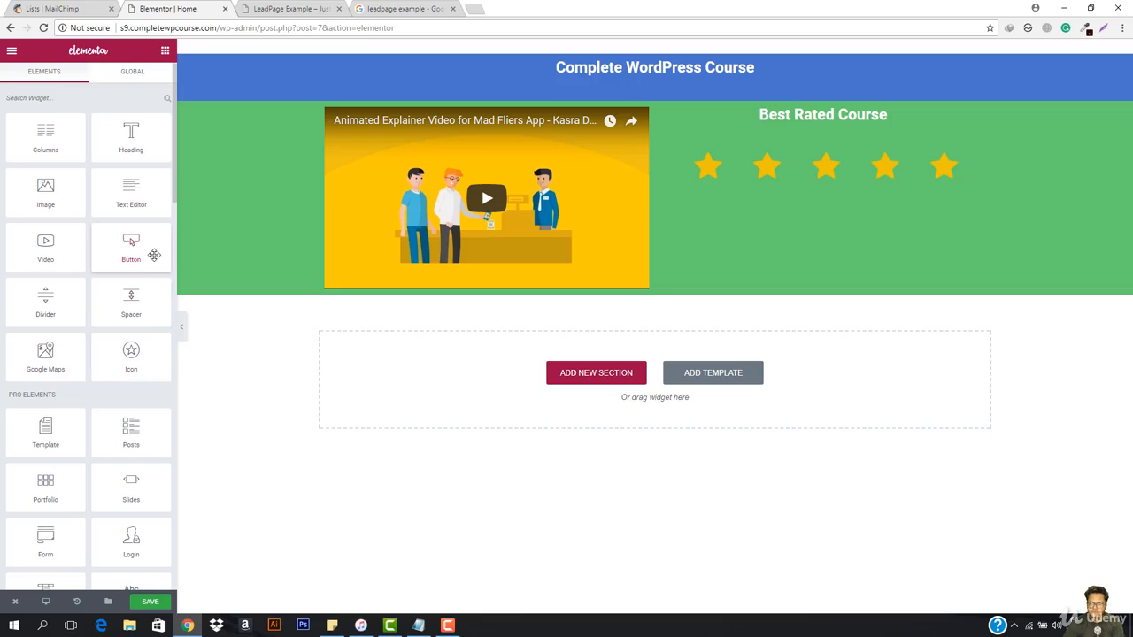
pyautogui.moveTo(140, 251); pyautogui.dragTo(840, 216)
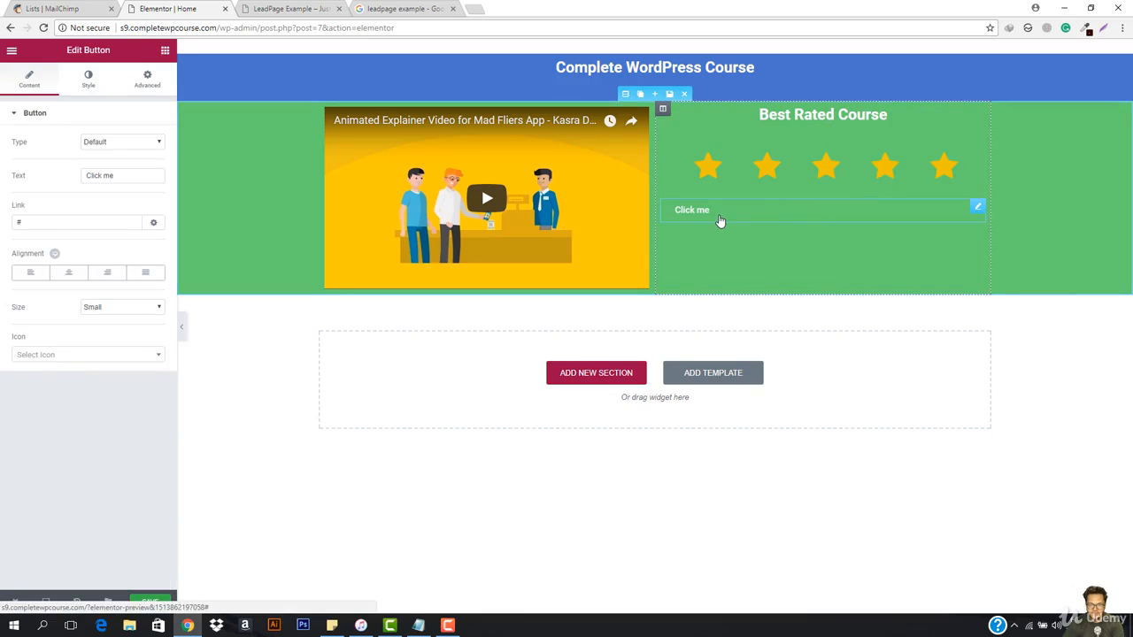
pyautogui.click(72, 277)
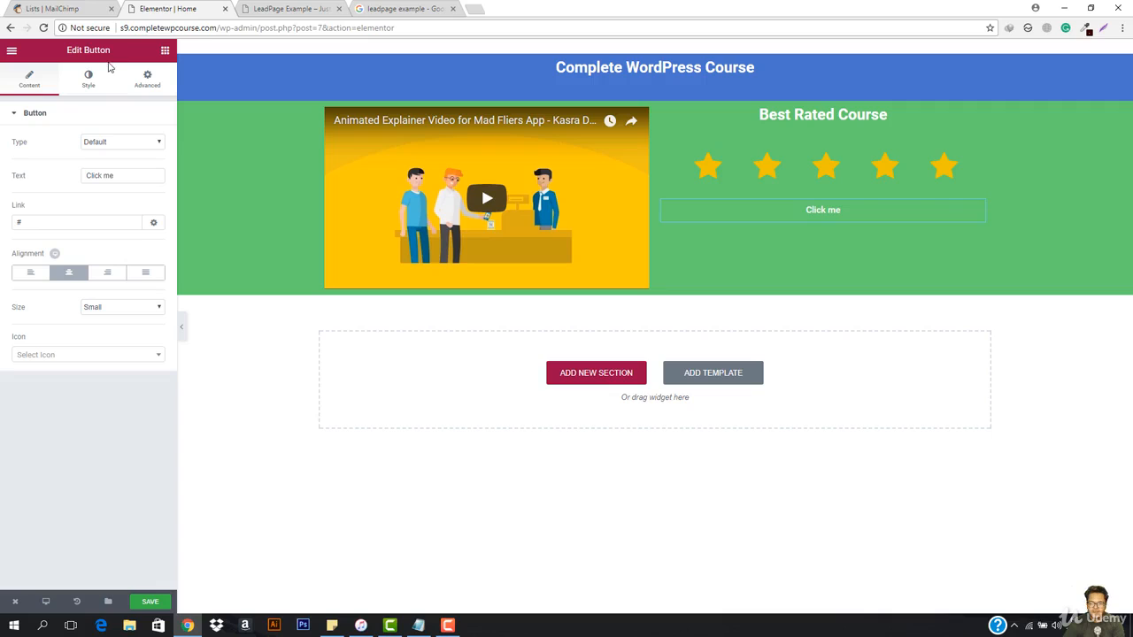
# Step: Set the "Click me" button's normal background color to red #ff0400, trying black first
pyautogui.click(90, 81)
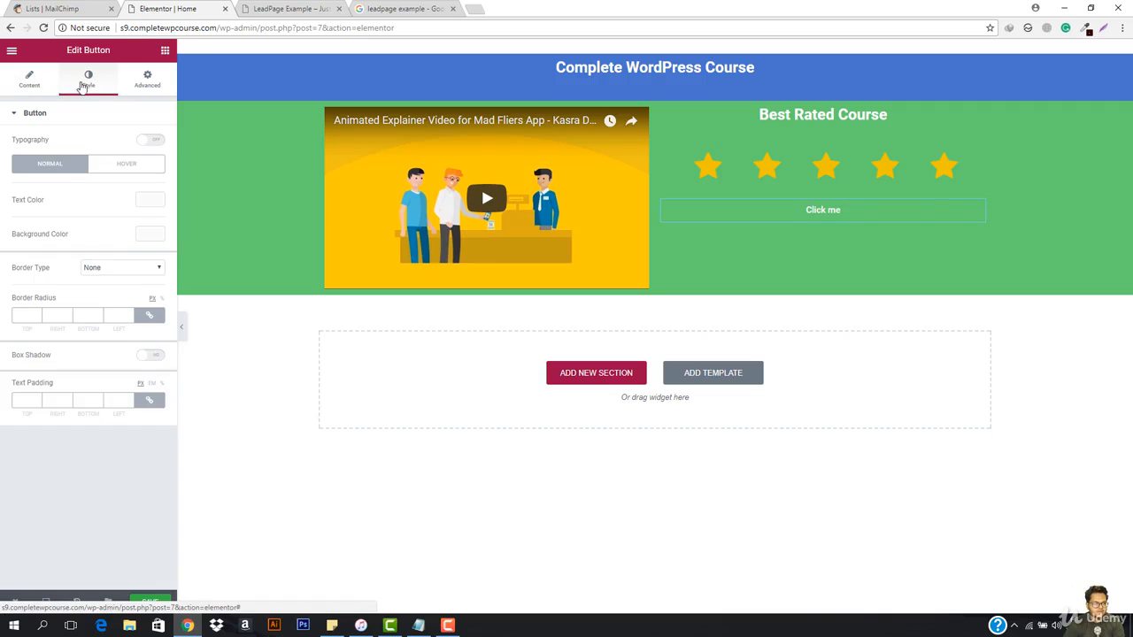
pyautogui.click(34, 82)
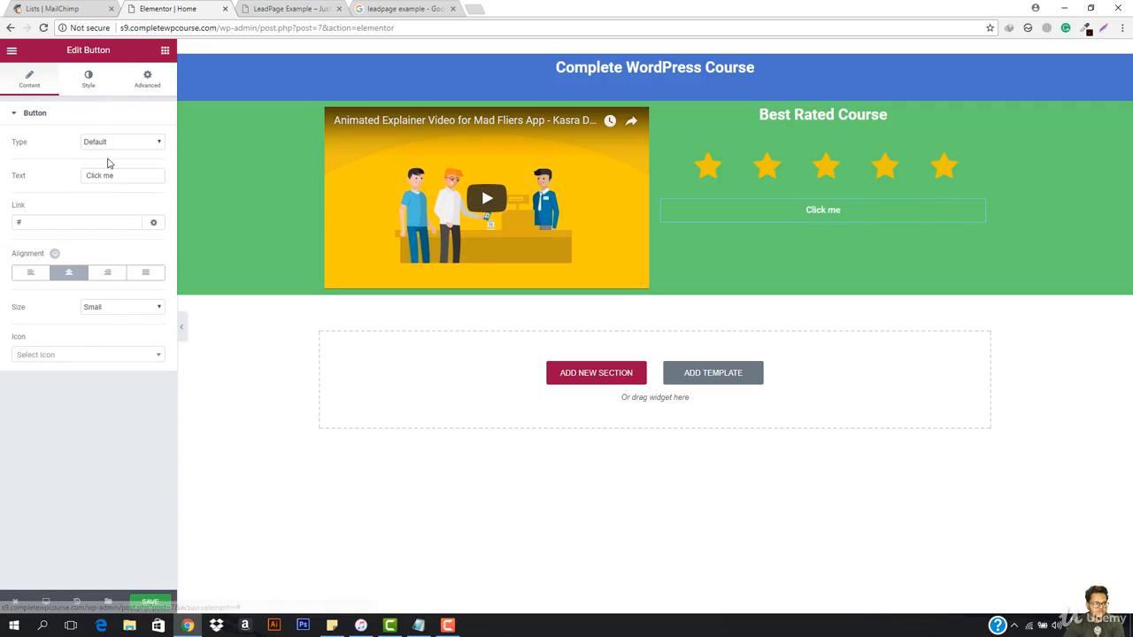
pyautogui.click(103, 81)
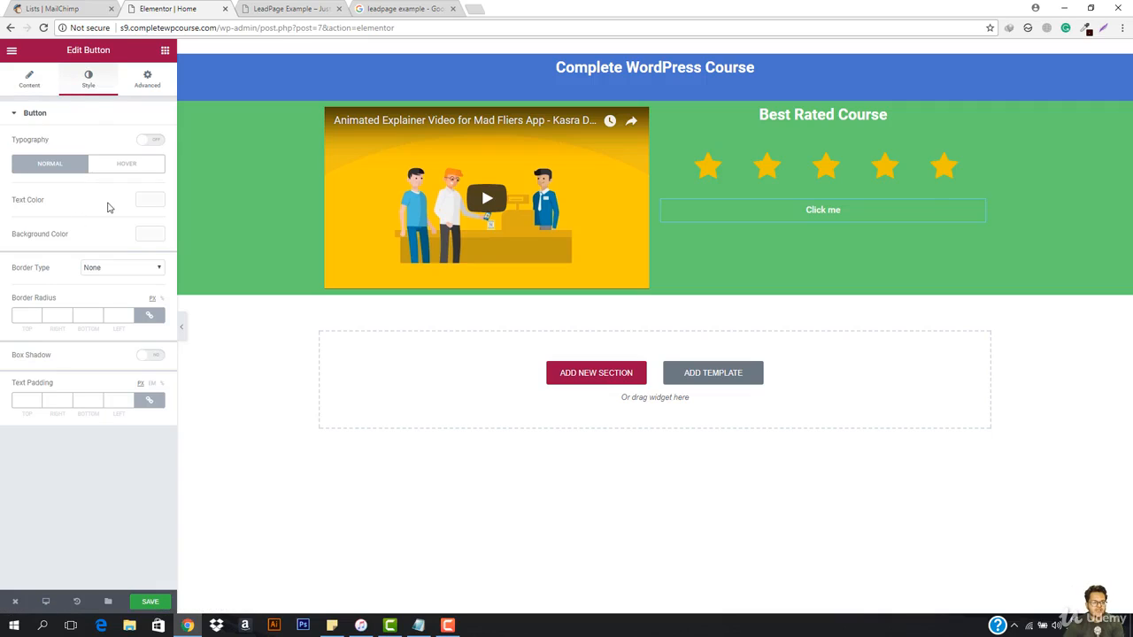
pyautogui.click(150, 233)
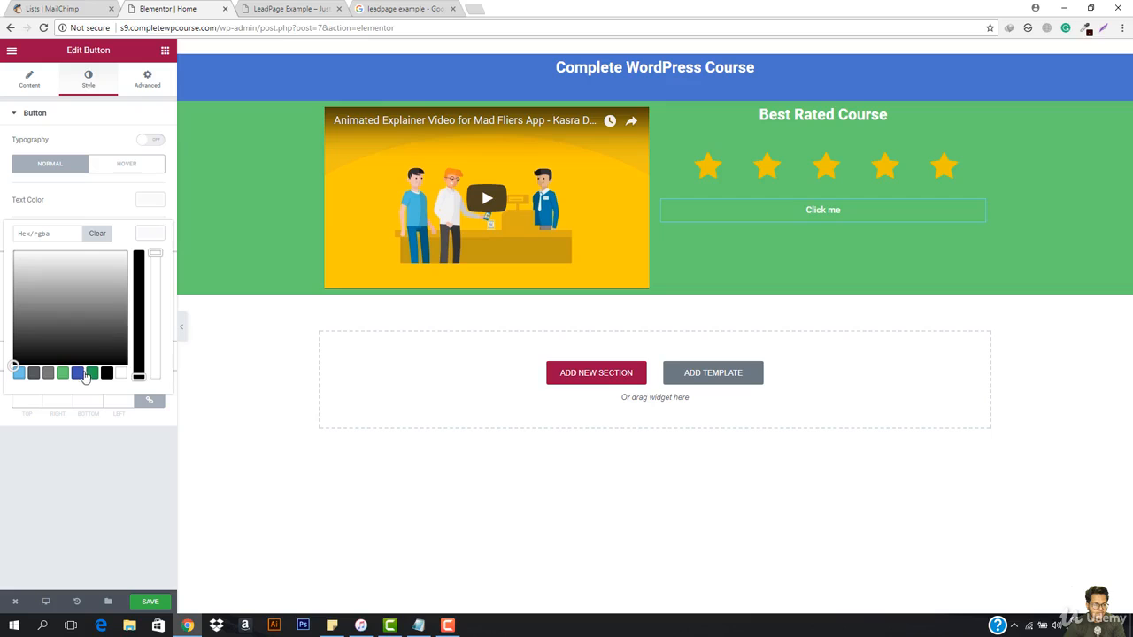
pyautogui.click(139, 371)
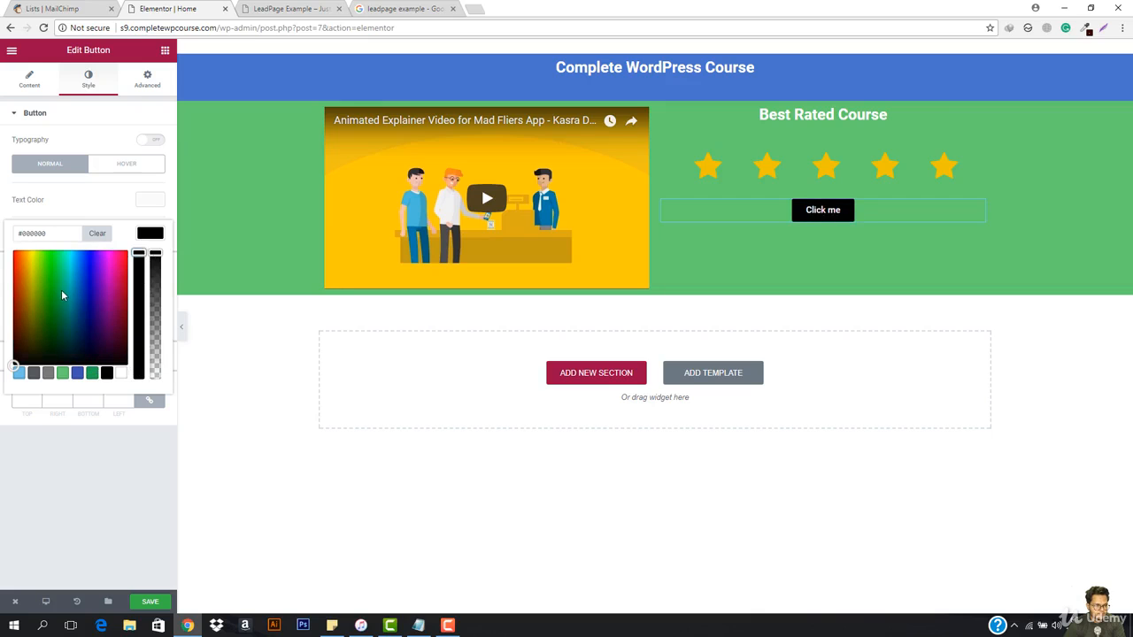
pyautogui.moveTo(5, 246); pyautogui.dragTo(2, 156)
pyautogui.click(802, 301)
pyautogui.click(149, 234)
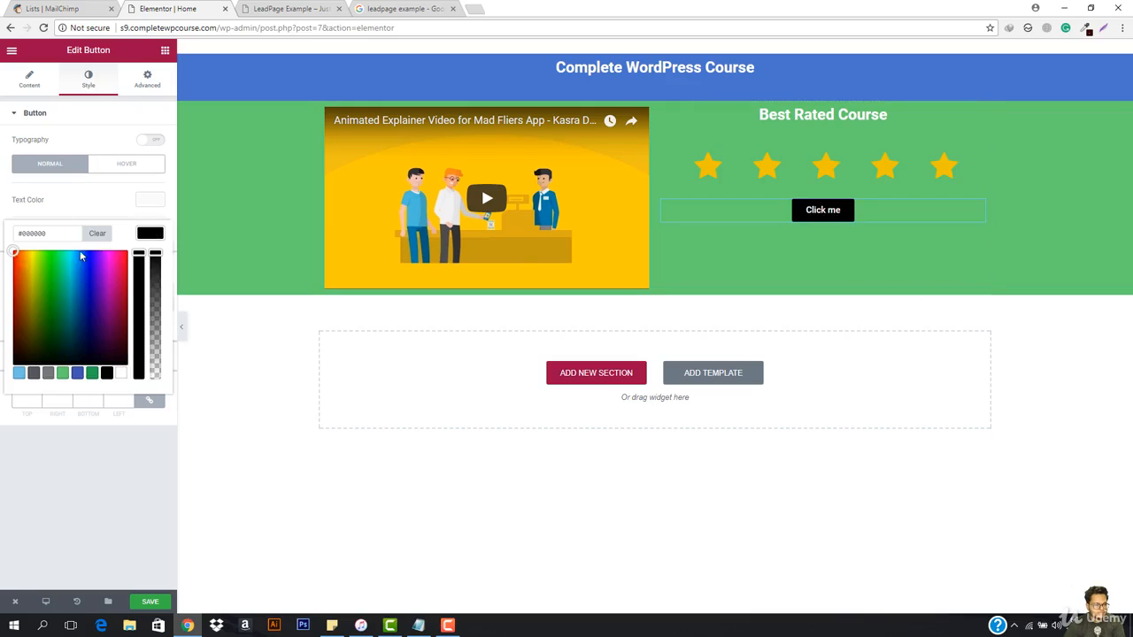
pyautogui.click(16, 256)
pyautogui.moveTo(16, 256); pyautogui.dragTo(14, 251)
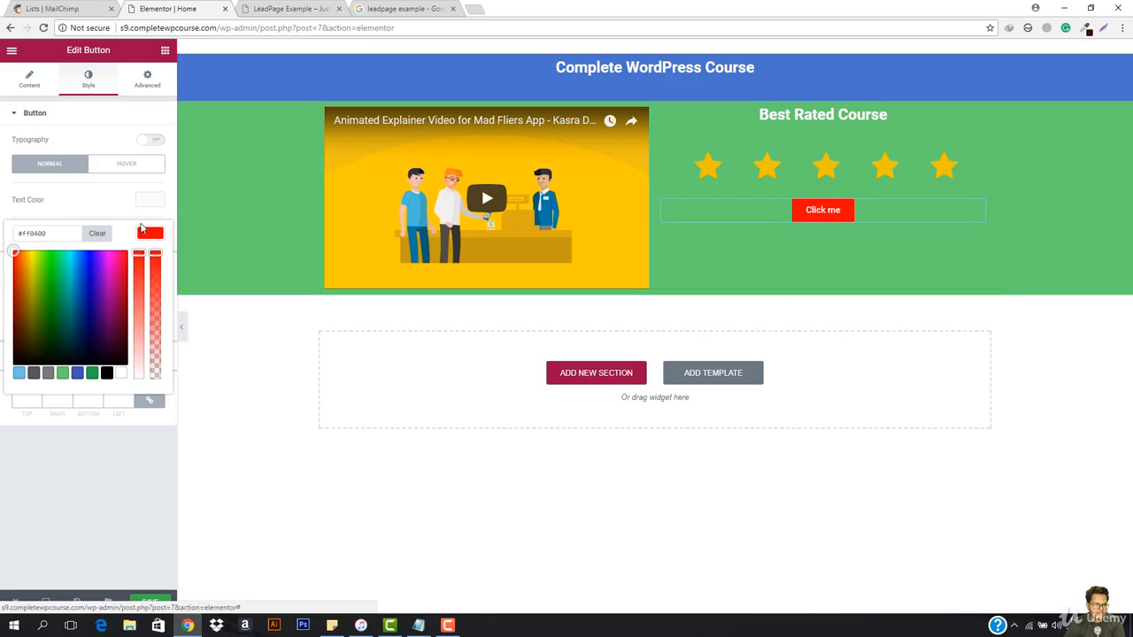
# Step: Make the button's hover background color transparent and set its text padding to 25 px on all sides
pyautogui.click(124, 163)
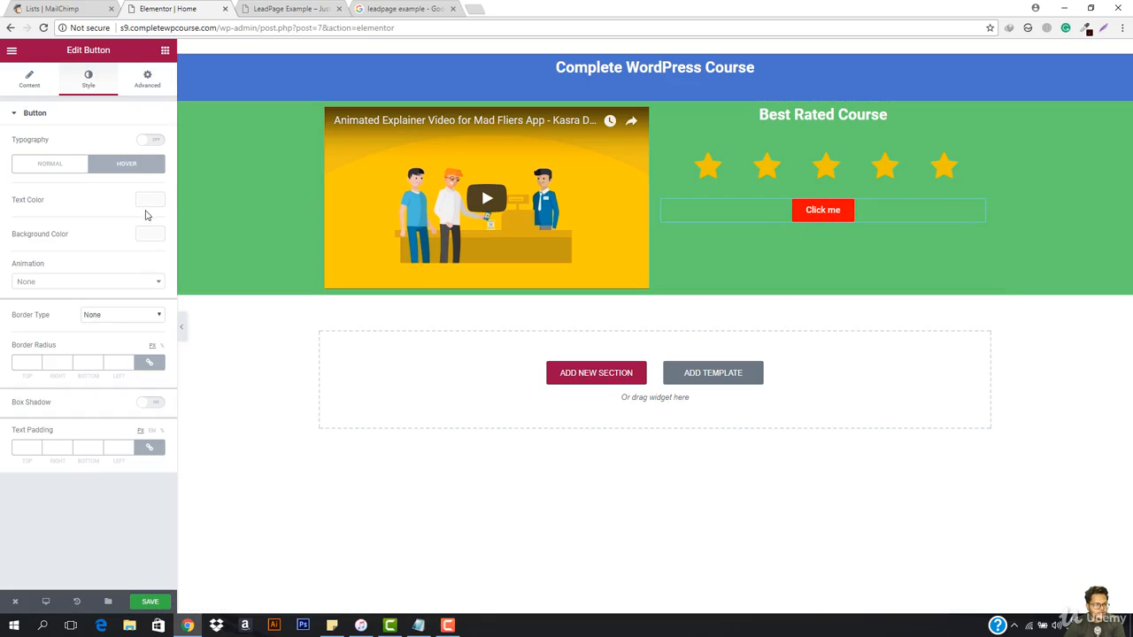
pyautogui.click(150, 234)
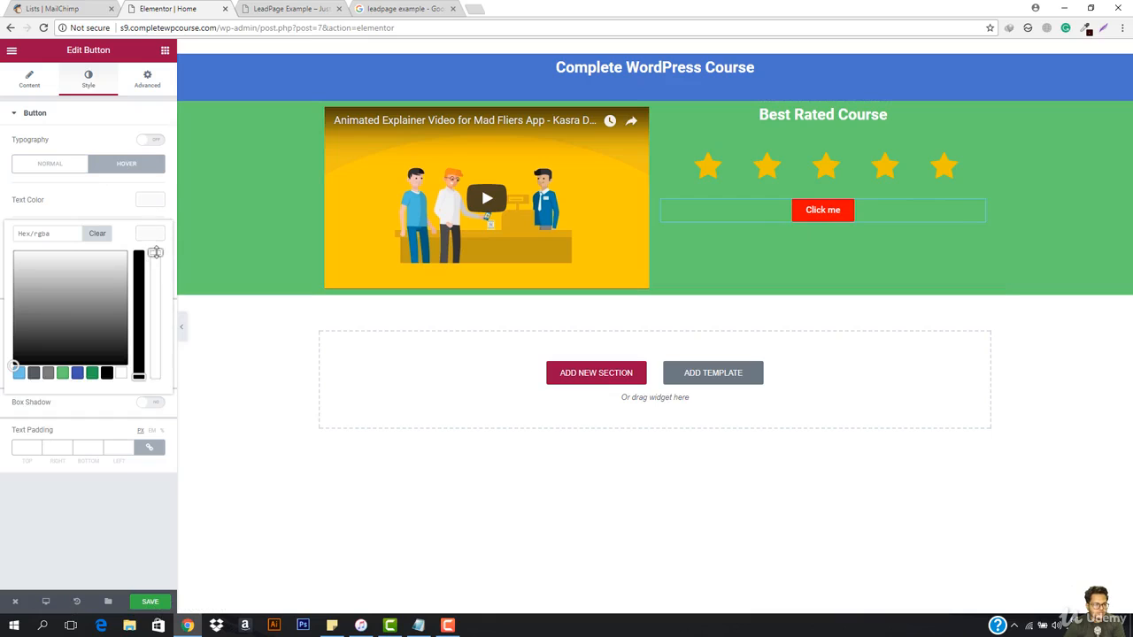
pyautogui.click(357, 380)
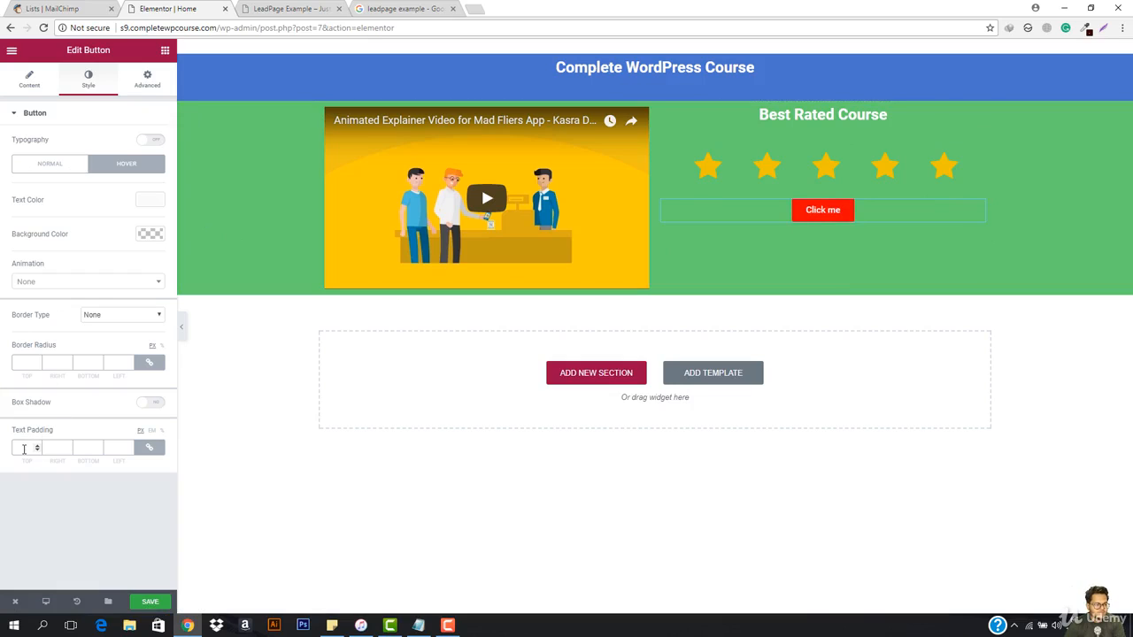
pyautogui.write('25')
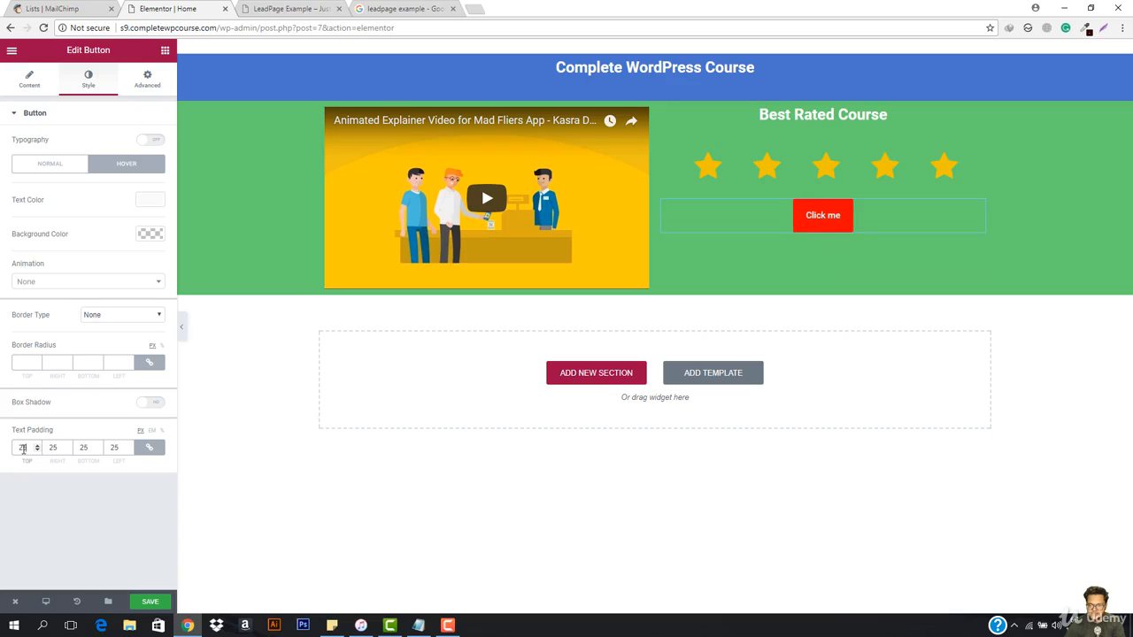
# Step: Clear the button's text padding and set its margin to 25 px on all sides
pyautogui.press('BackSpace')
pyautogui.press('BackSpace')
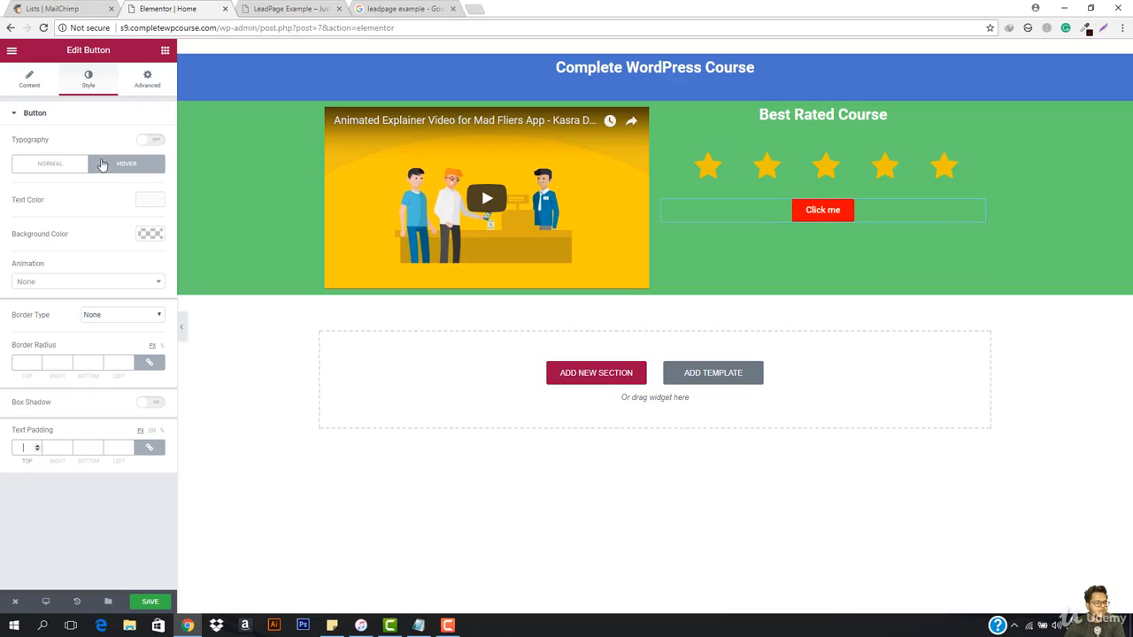
pyautogui.click(147, 78)
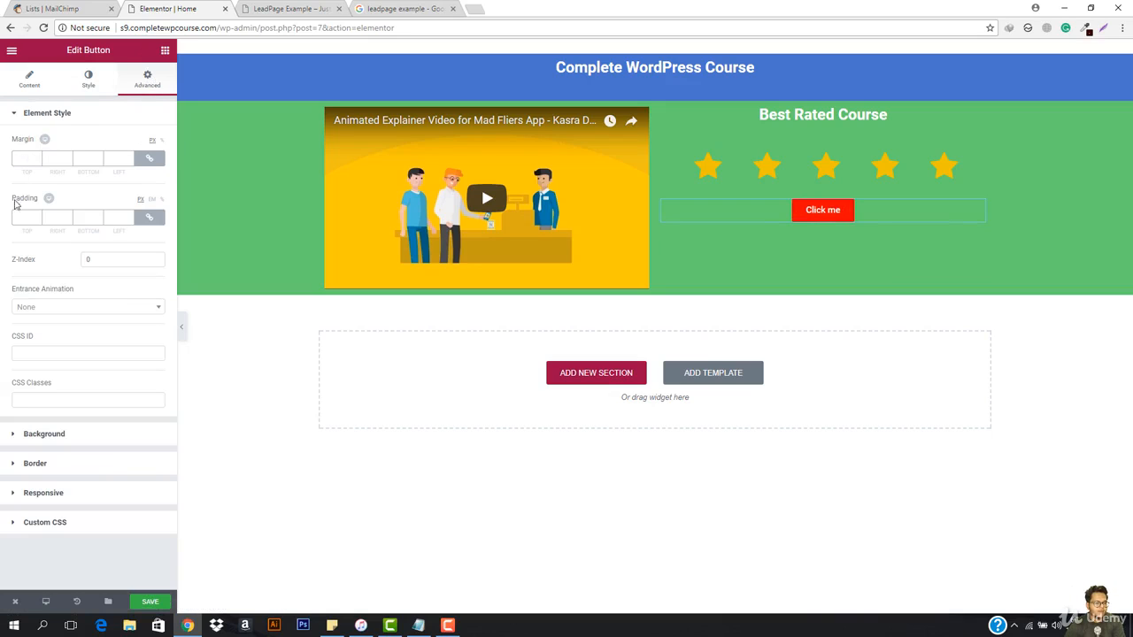
pyautogui.click(20, 158)
pyautogui.write('25')
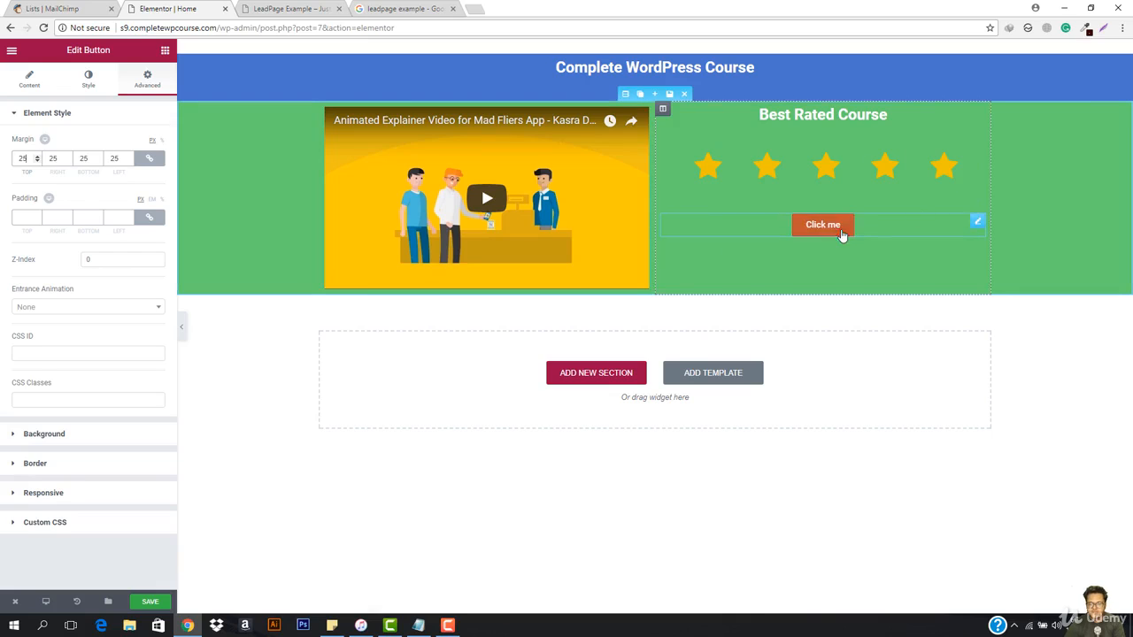
# Step: Change the button's text to "Learn Complete WordPress For $100" and set its size to Extra Large
pyautogui.click(30, 78)
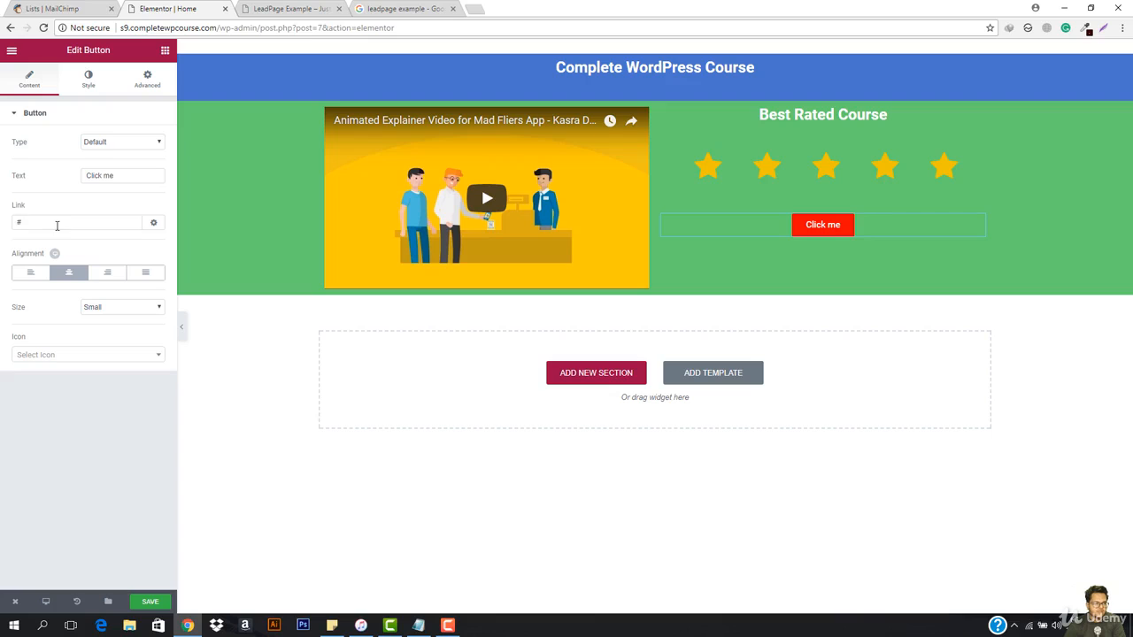
pyautogui.tripleClick(110, 180)
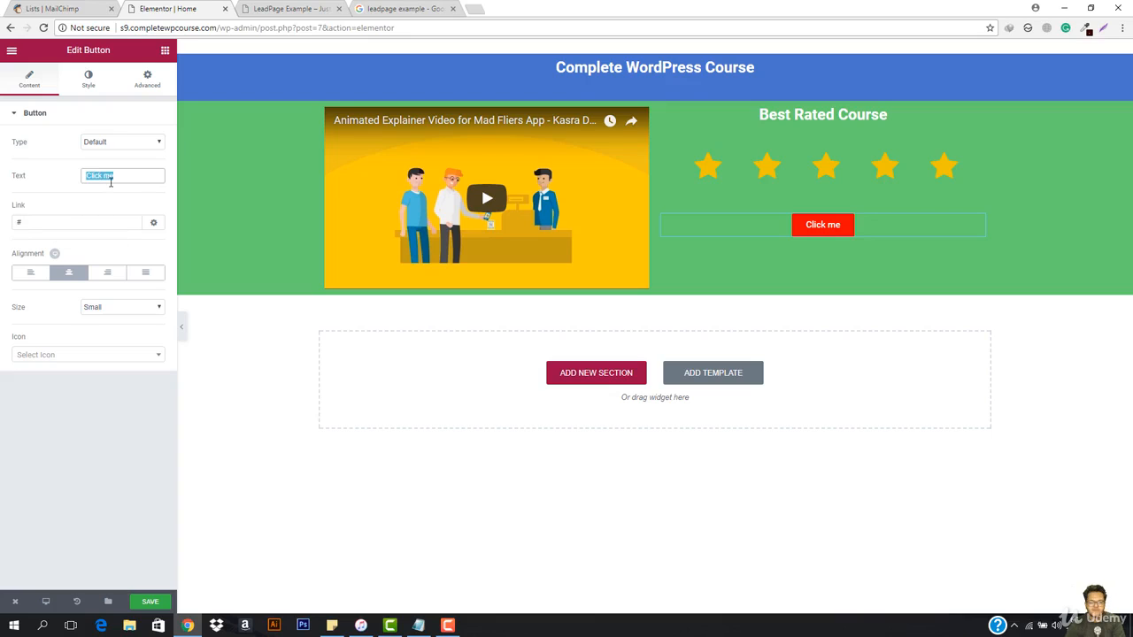
pyautogui.write('Great')
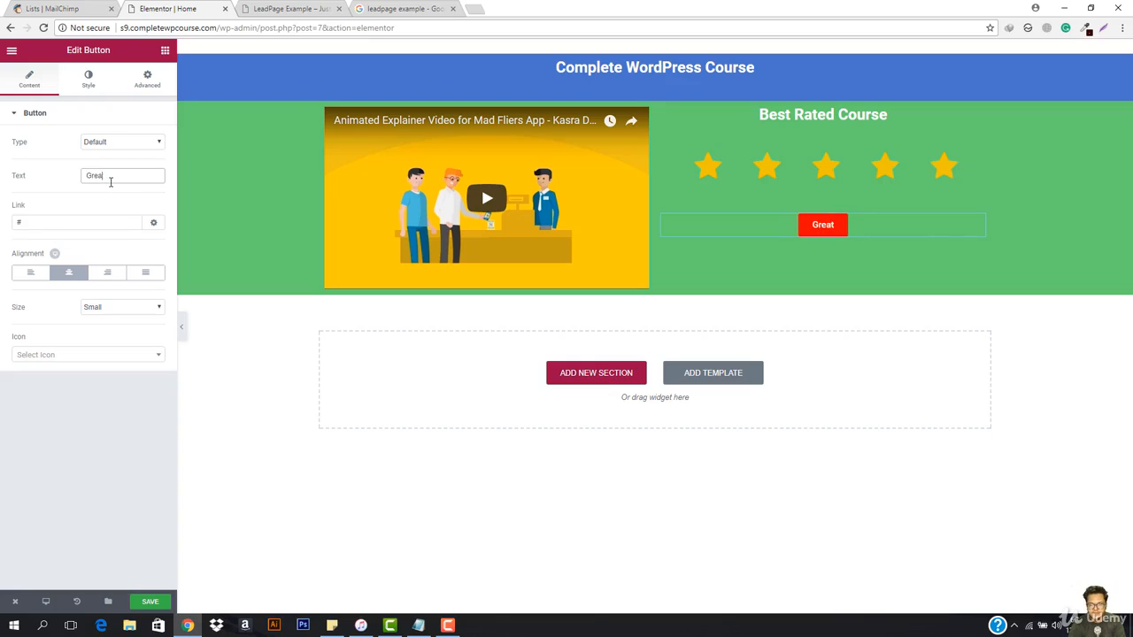
pyautogui.press('BackSpace')
pyautogui.press('BackSpace')
pyautogui.press('BackSpace')
pyautogui.press('BackSpace')
pyautogui.press('BackSpace')
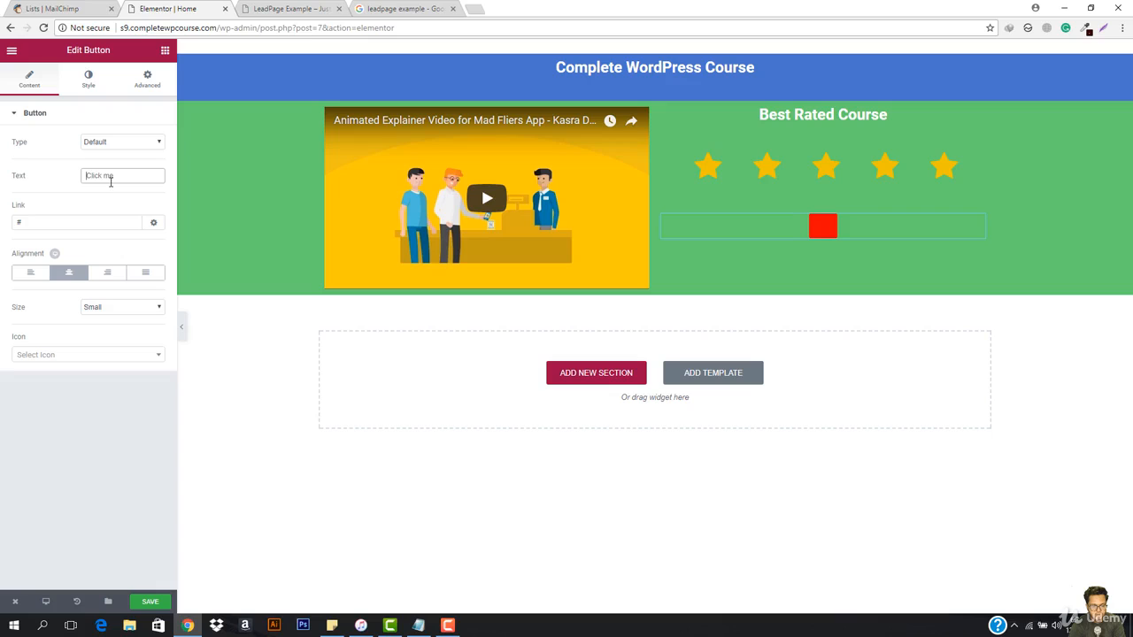
pyautogui.write('Learn ')
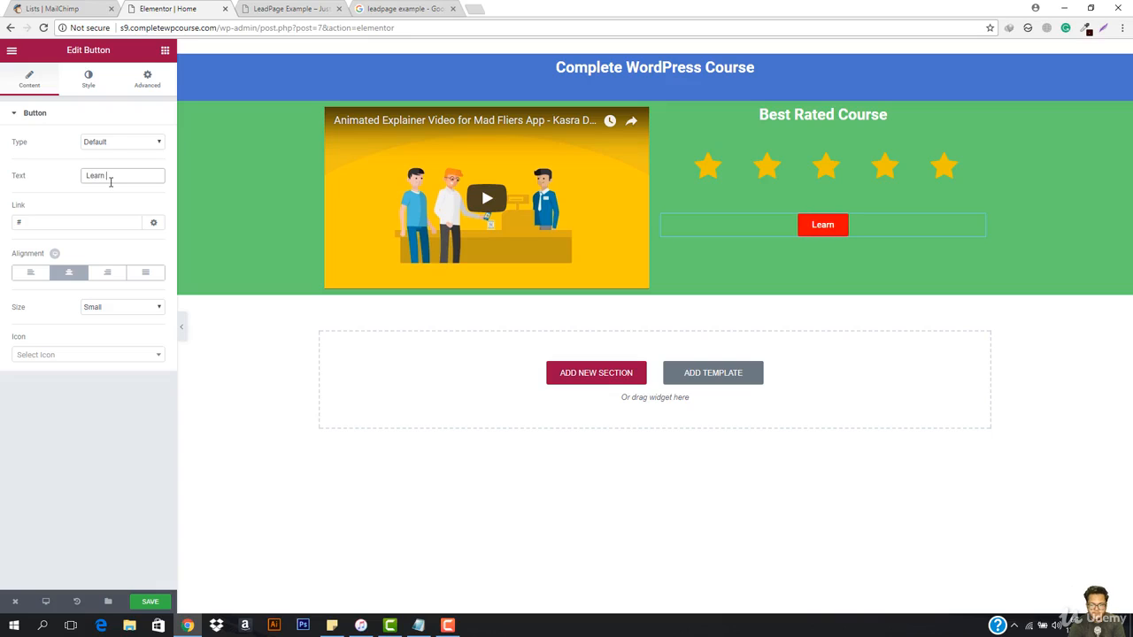
pyautogui.write('Comple')
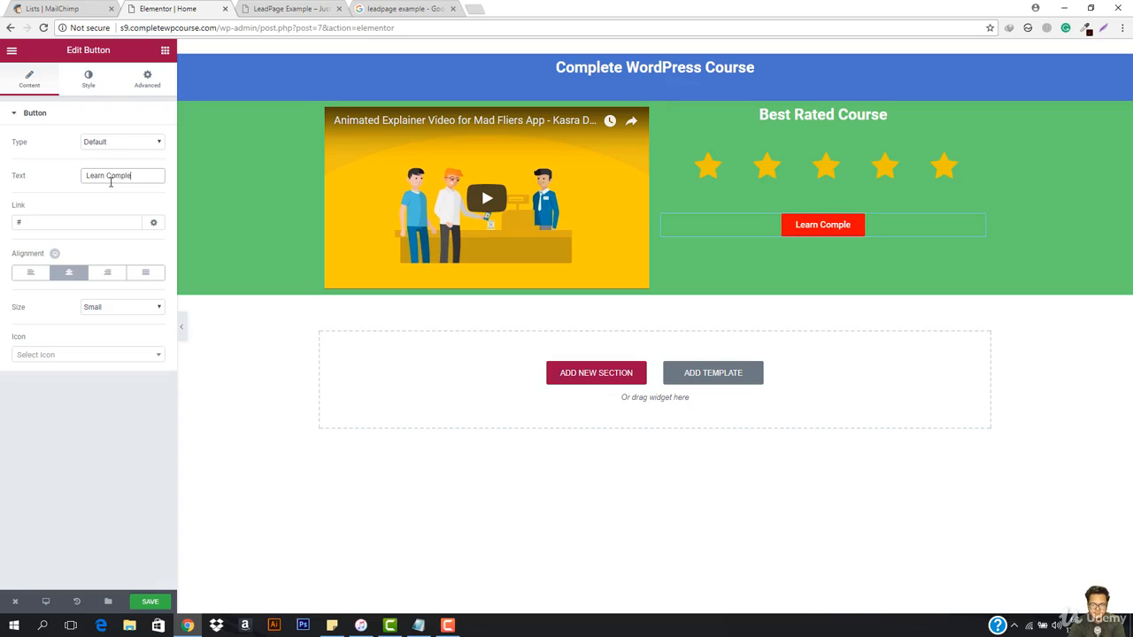
pyautogui.write('te Word')
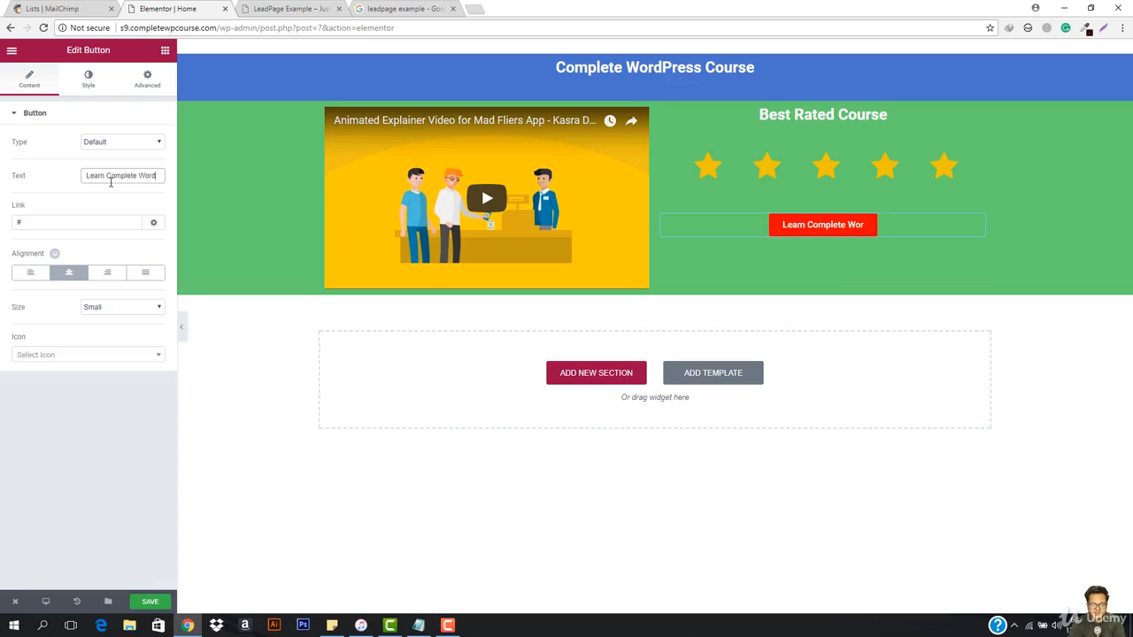
pyautogui.write('Press')
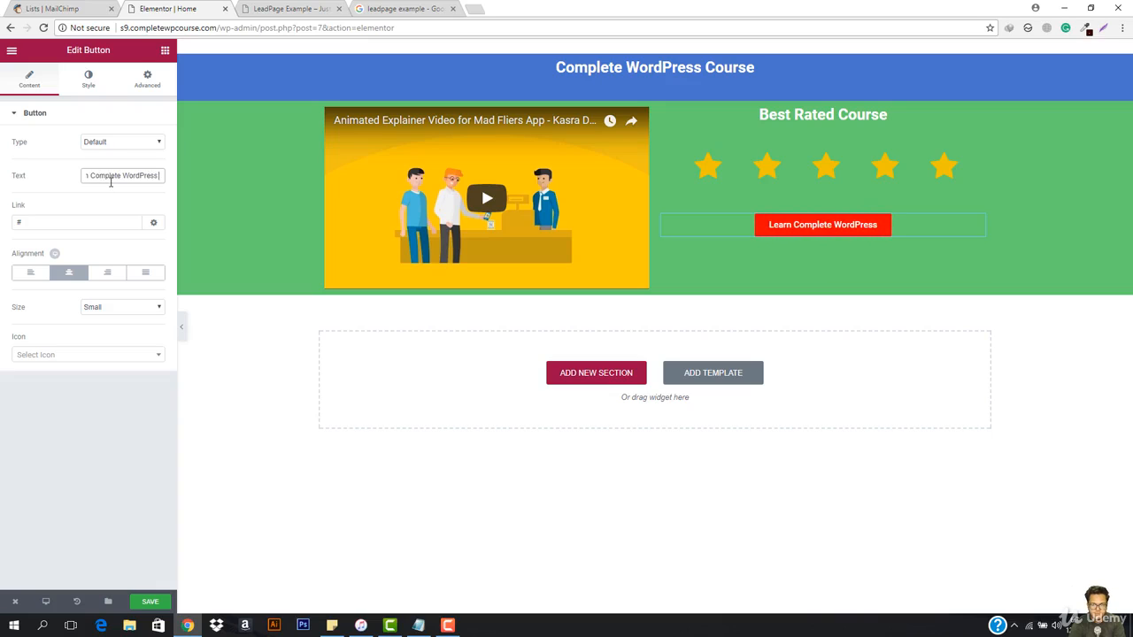
pyautogui.write(' For')
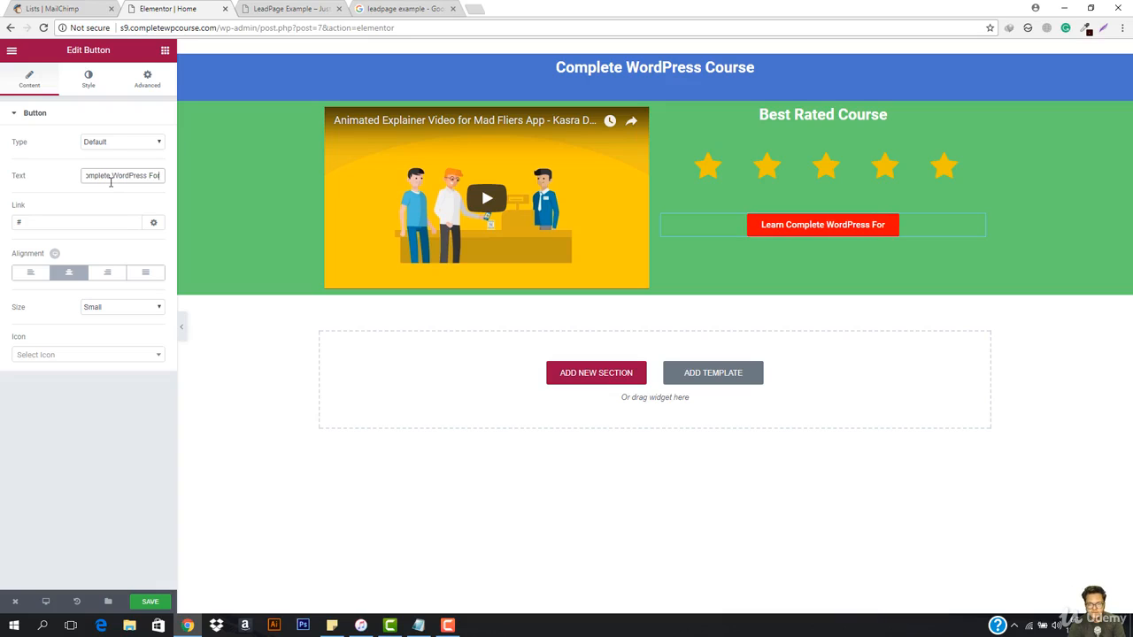
pyautogui.write(' $')
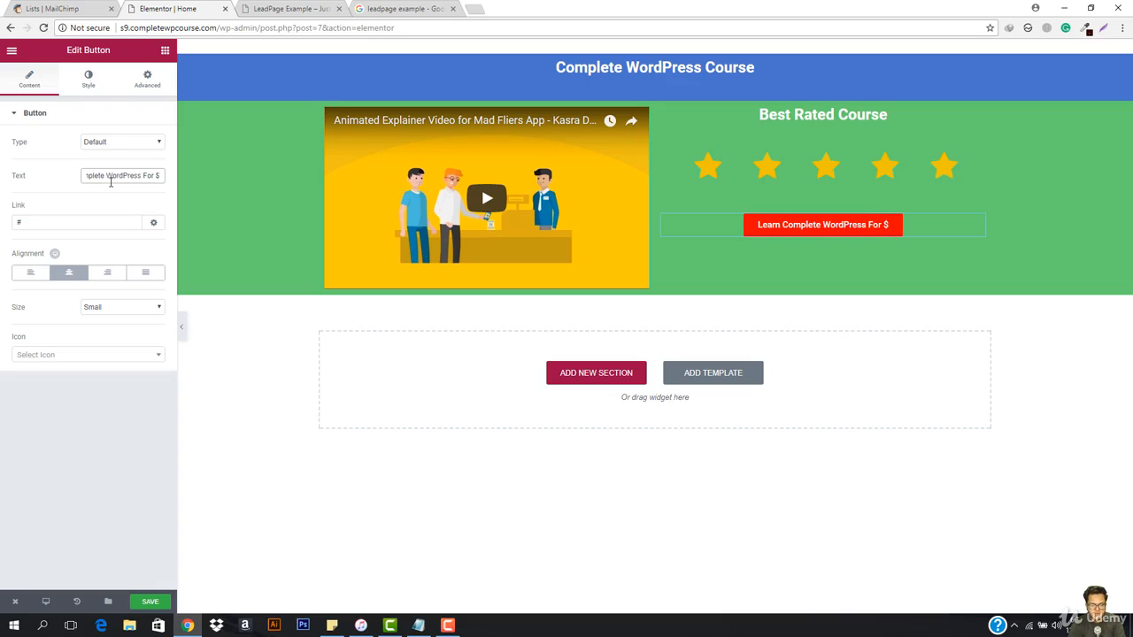
pyautogui.write('1000')
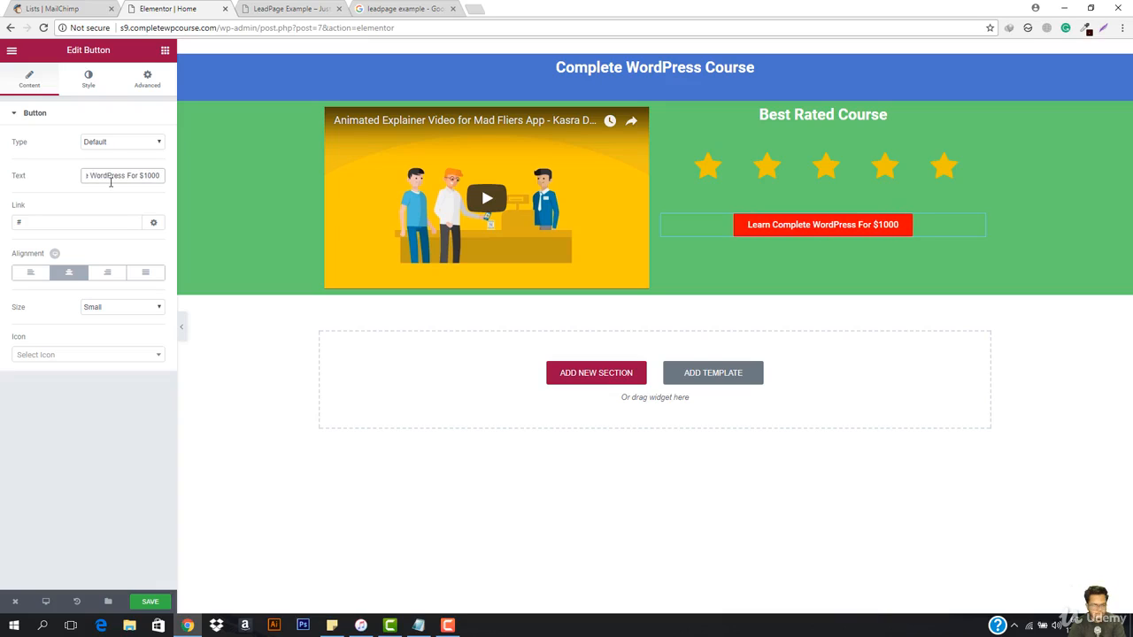
pyautogui.press('BackSpace')
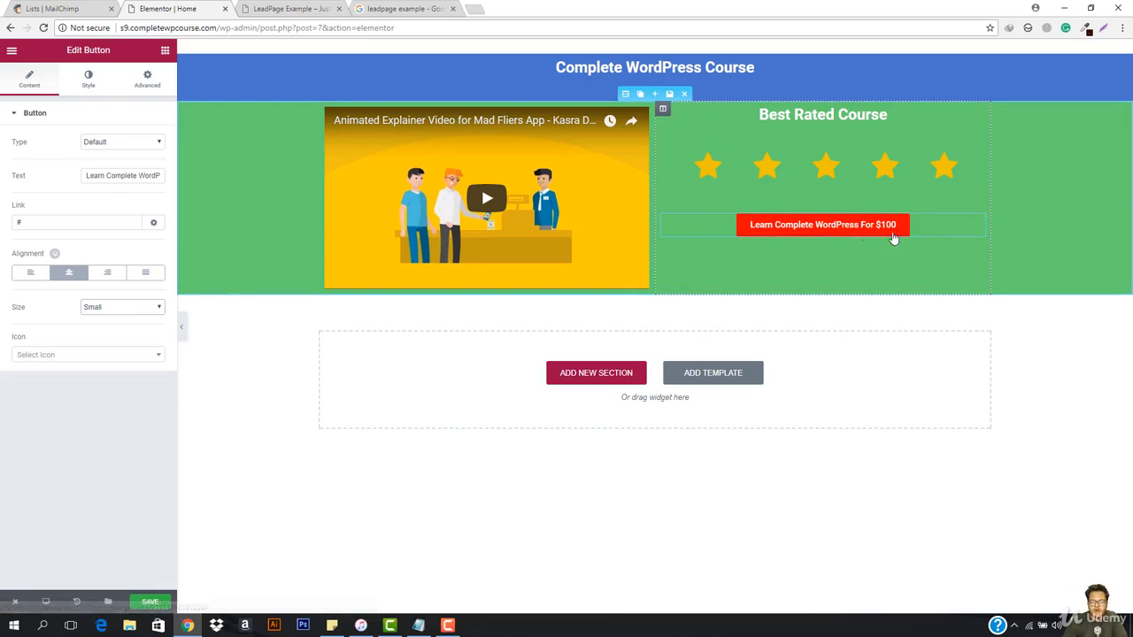
pyautogui.click(93, 307)
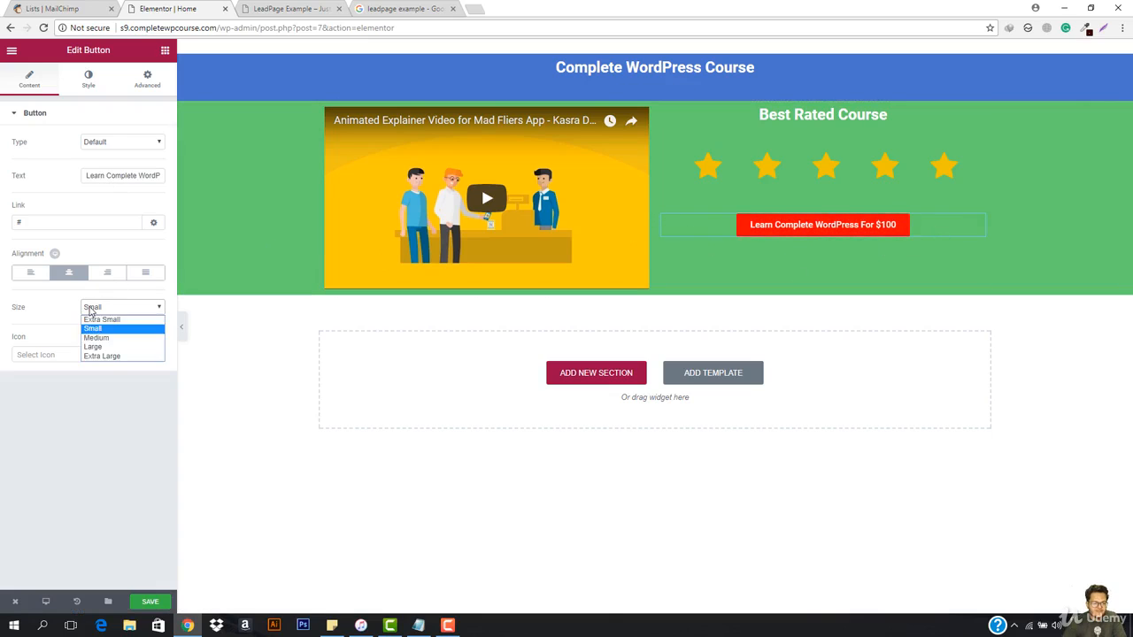
pyautogui.click(110, 356)
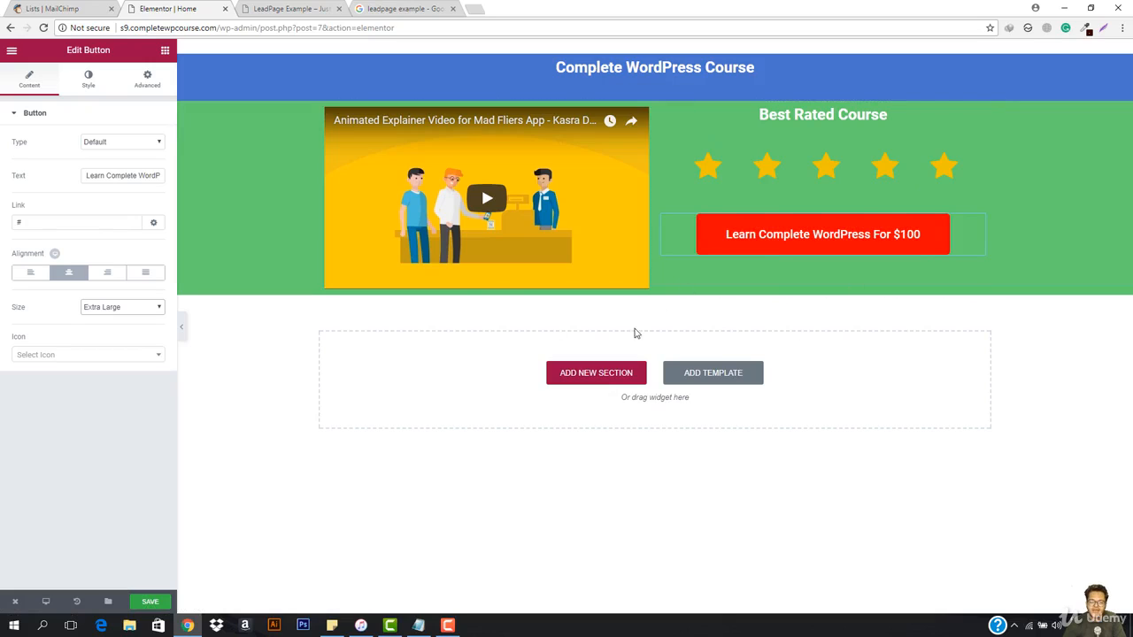
# Step: Add a single-column section below the green section and insert an Animated Headline widget into it
pyautogui.click(569, 376)
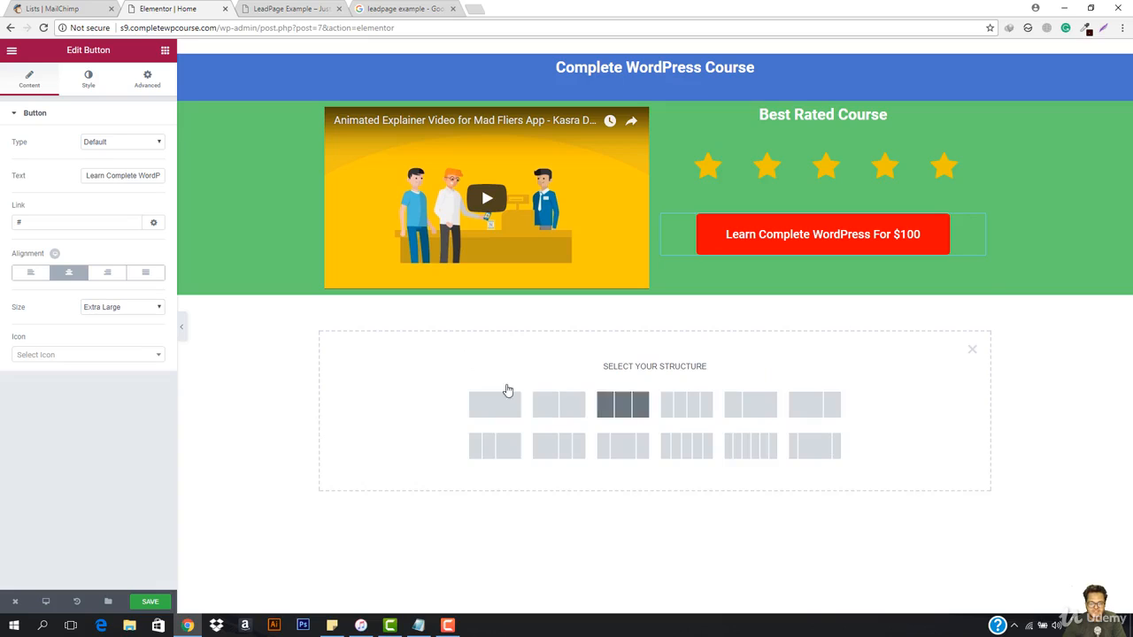
pyautogui.click(486, 400)
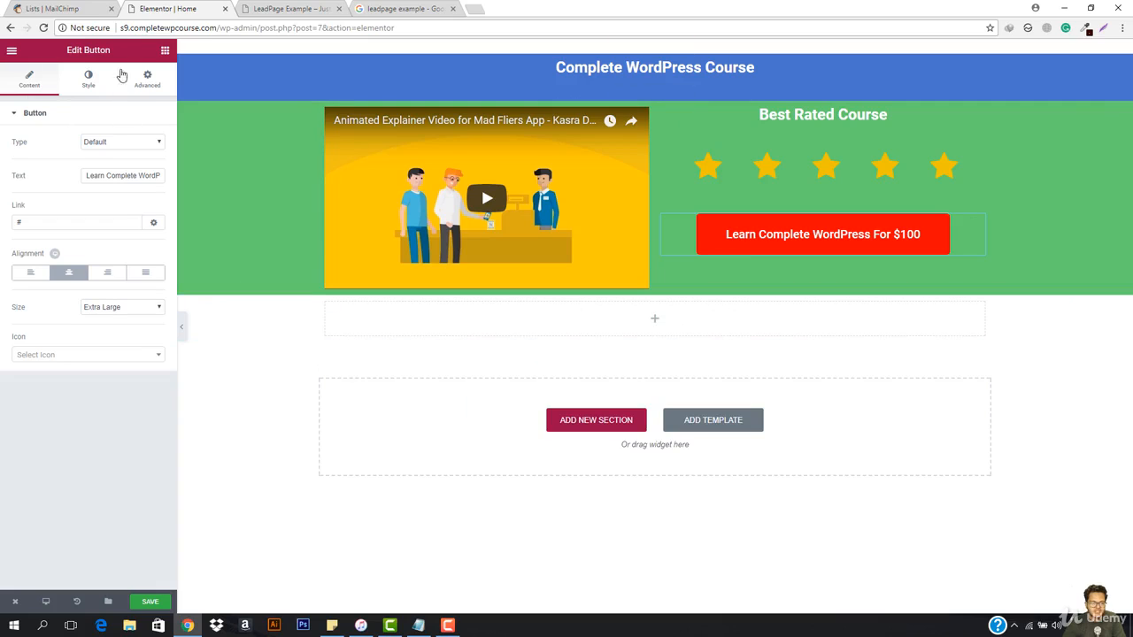
pyautogui.click(165, 49)
pyautogui.scroll(-2, 83, 360)
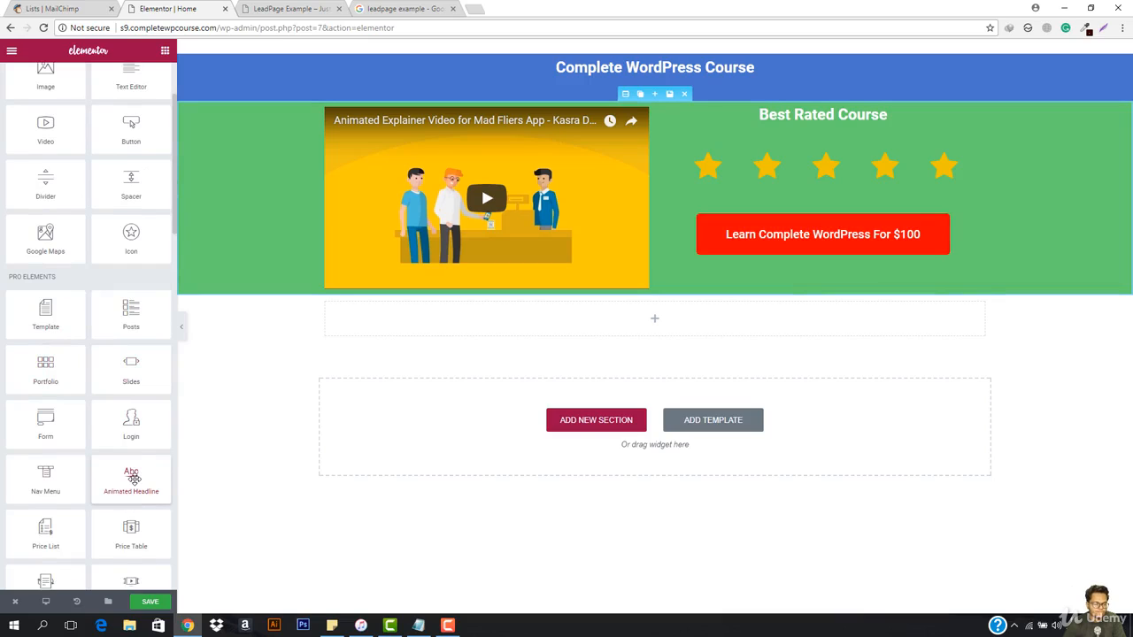
pyautogui.moveTo(133, 478); pyautogui.dragTo(659, 332)
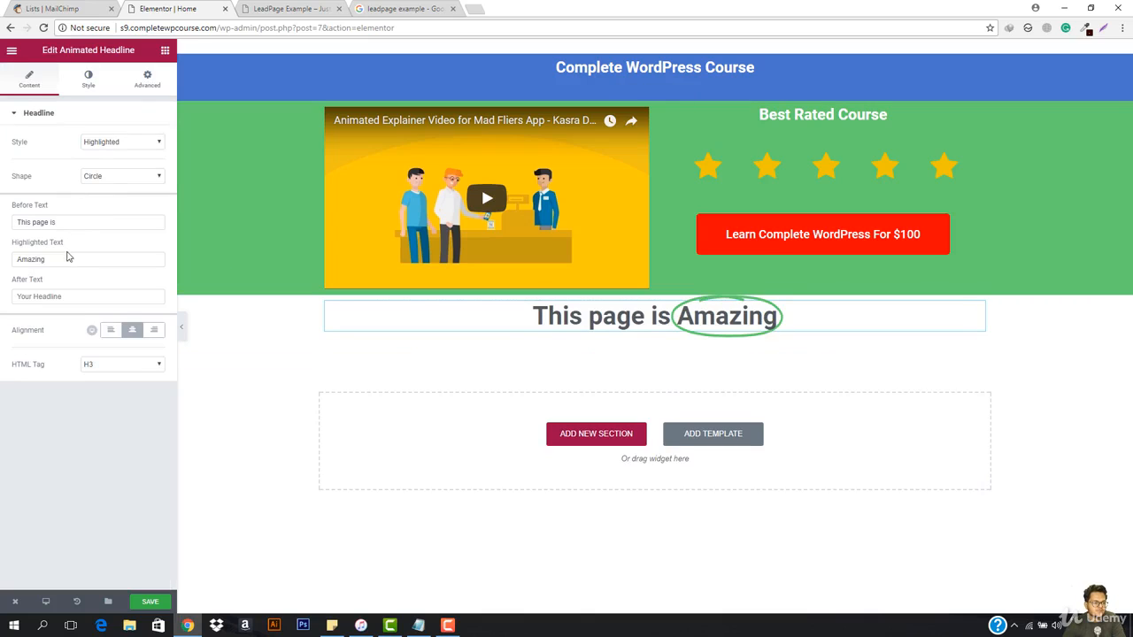
# Step: Keep the headline style as Highlighted and set its shape to X, trying Strikethrough first
pyautogui.click(133, 146)
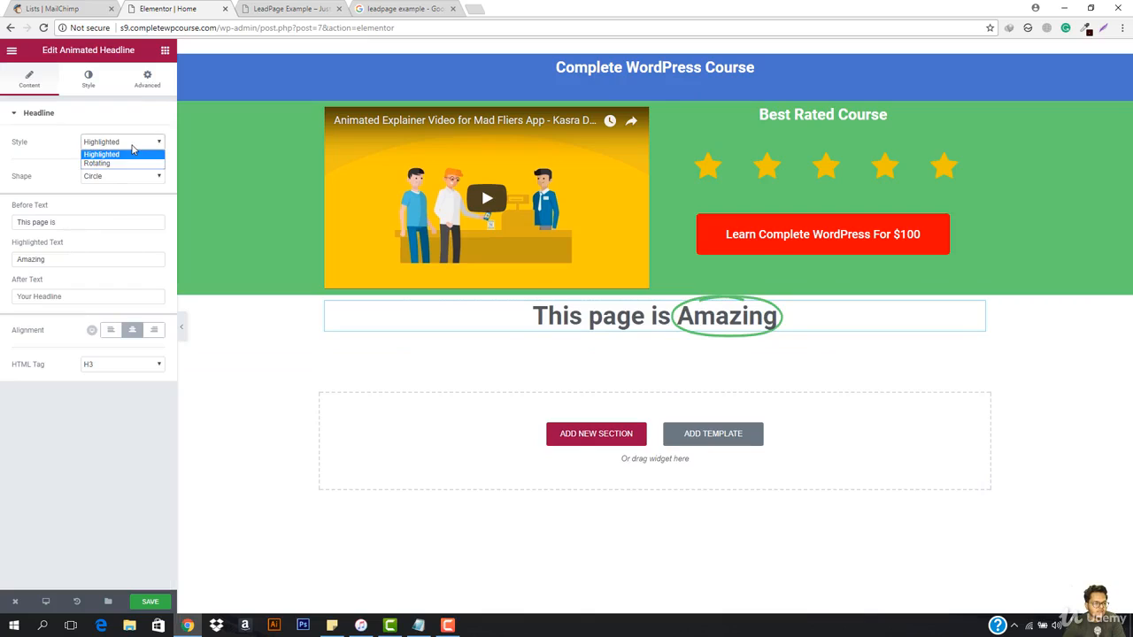
pyautogui.click(131, 154)
pyautogui.click(117, 179)
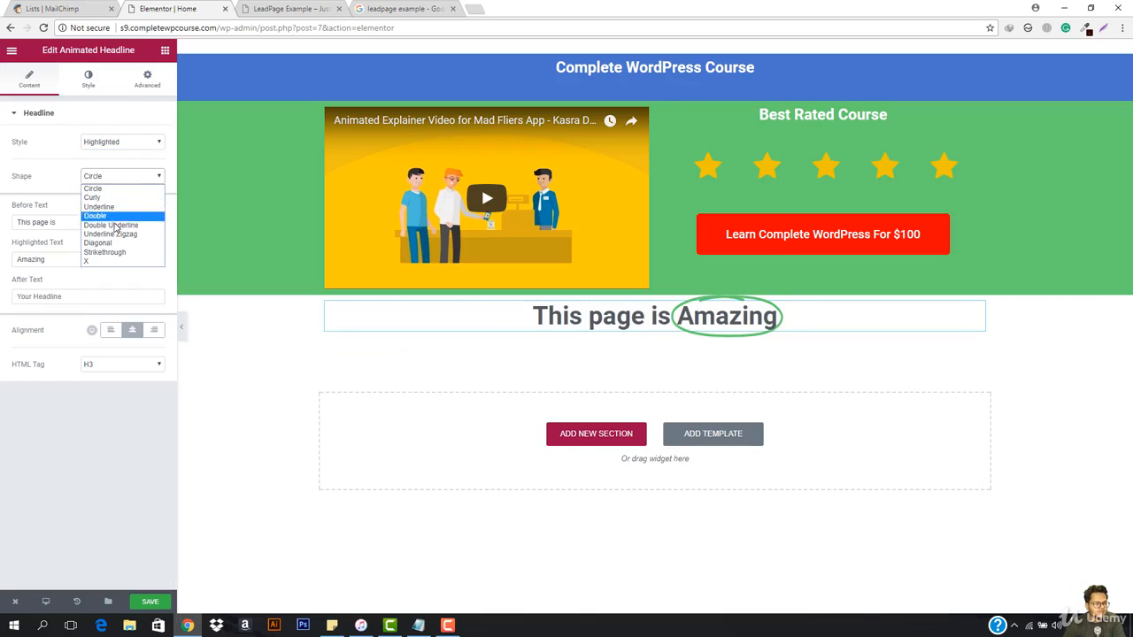
pyautogui.click(110, 253)
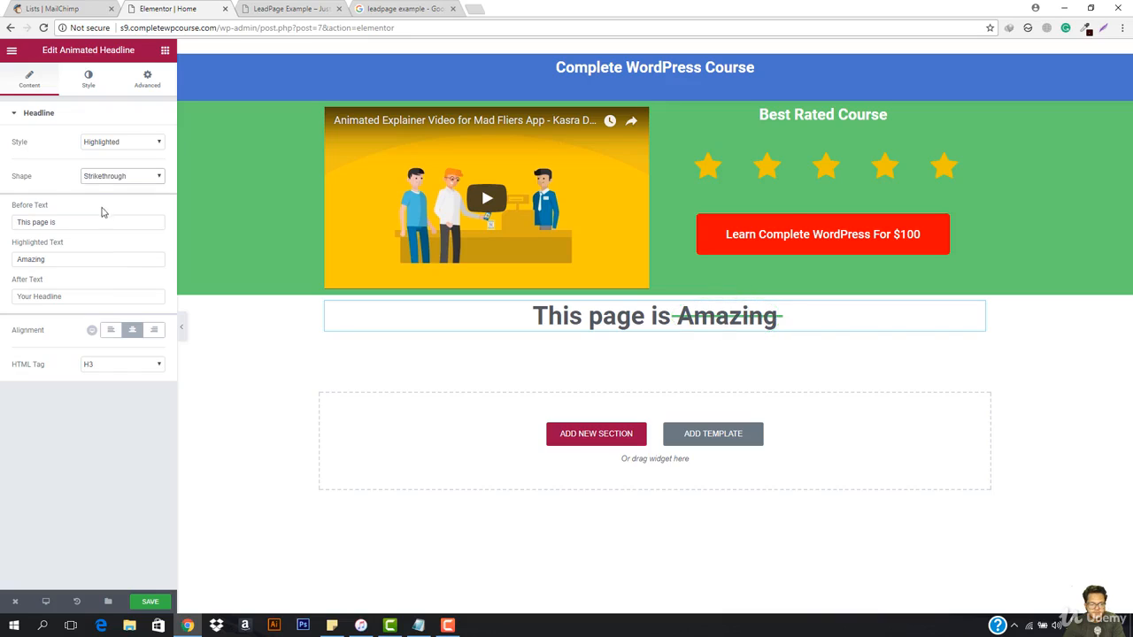
pyautogui.click(106, 177)
pyautogui.click(93, 264)
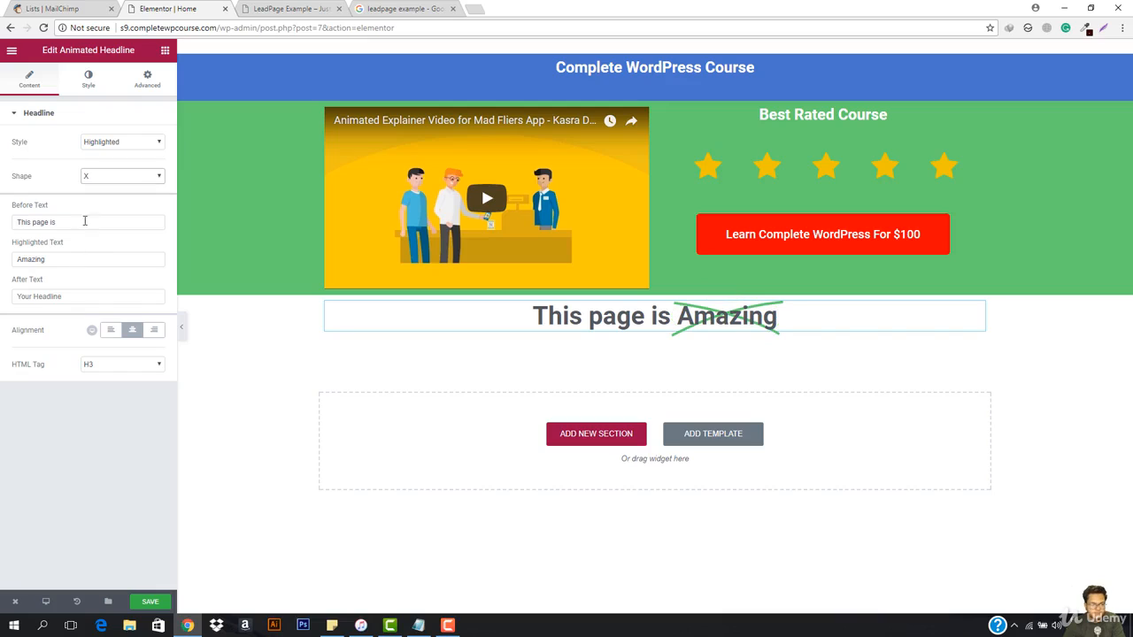
# Step: Clear the headline's before text and set its highlighted text to "$200"
pyautogui.tripleClick(75, 221)
pyautogui.press('BackSpace')
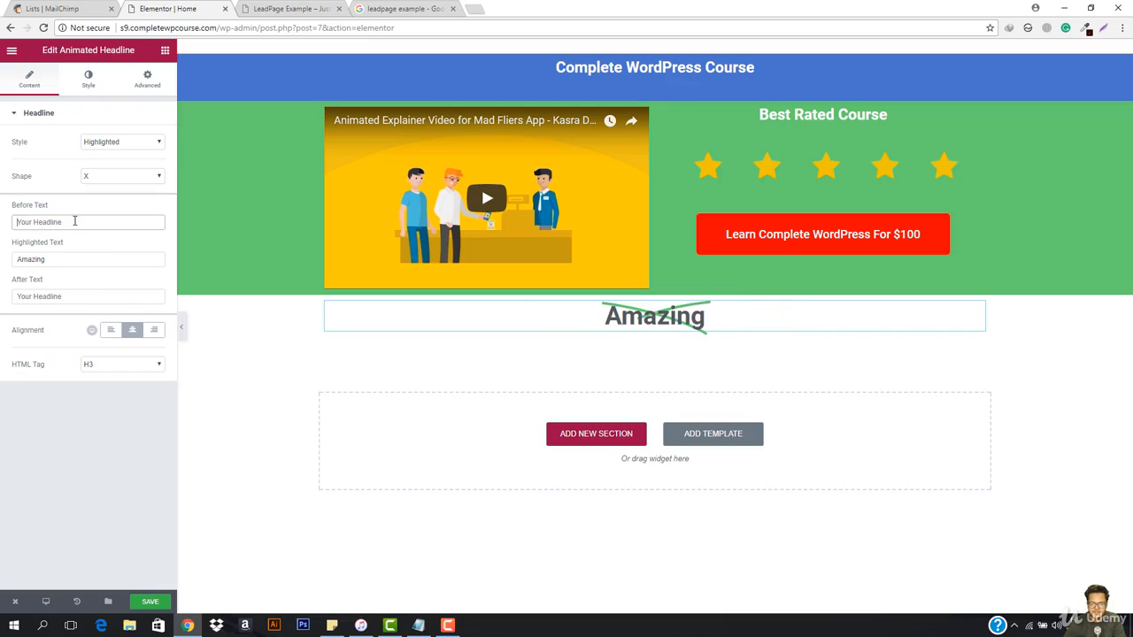
pyautogui.tripleClick(70, 263)
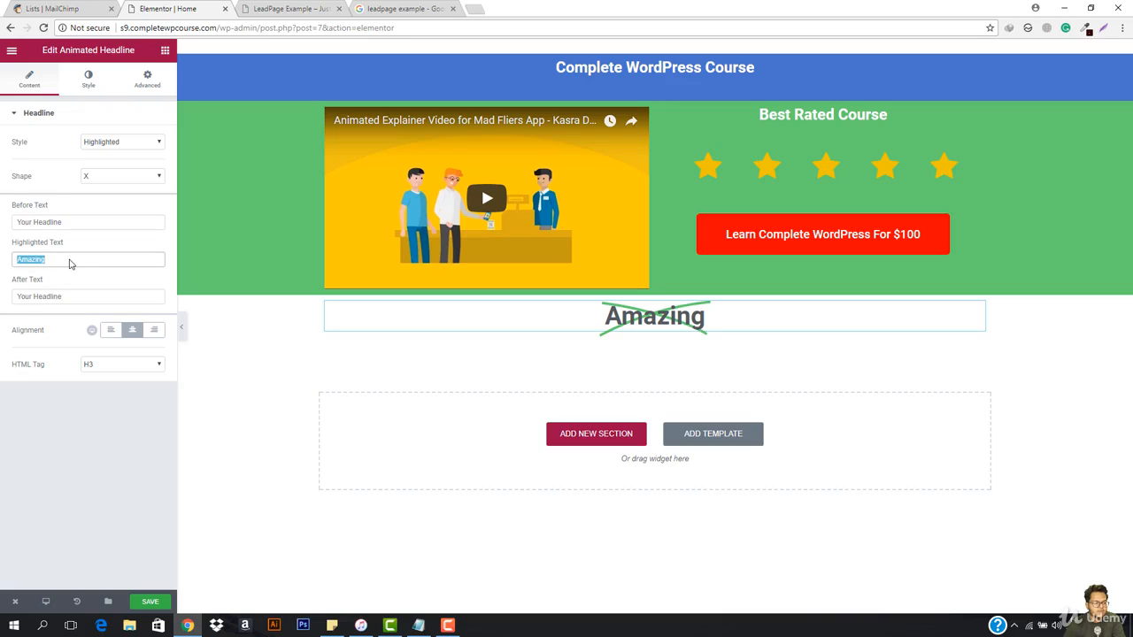
pyautogui.write('$1000')
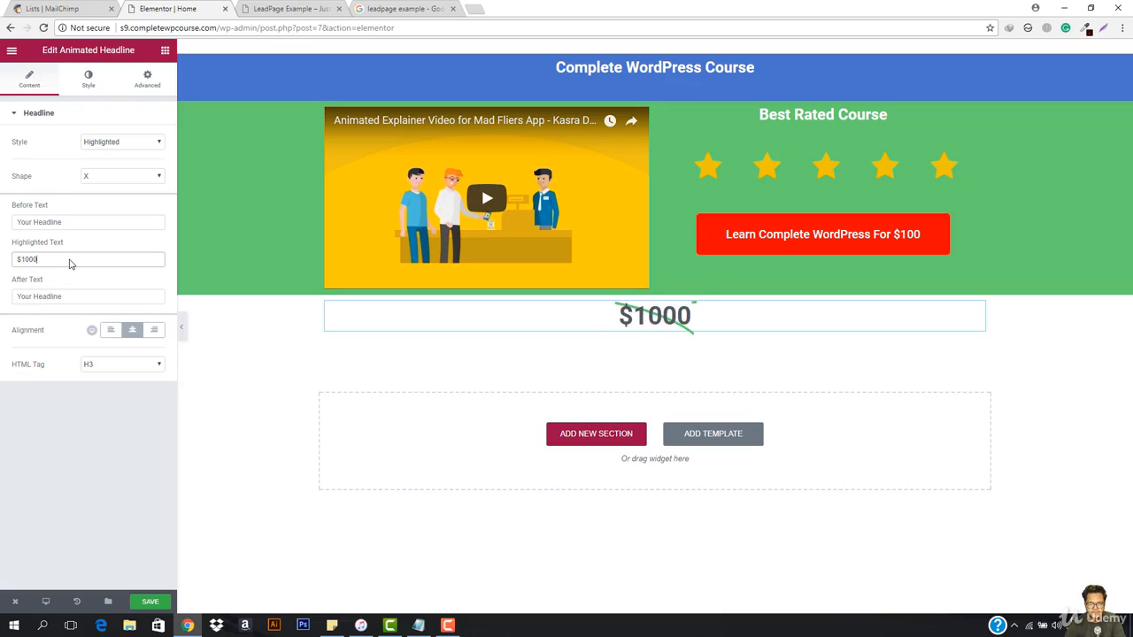
pyautogui.press('BackSpace')
pyautogui.press('BackSpace')
pyautogui.press('BackSpace')
pyautogui.press('BackSpace')
pyautogui.write('200')
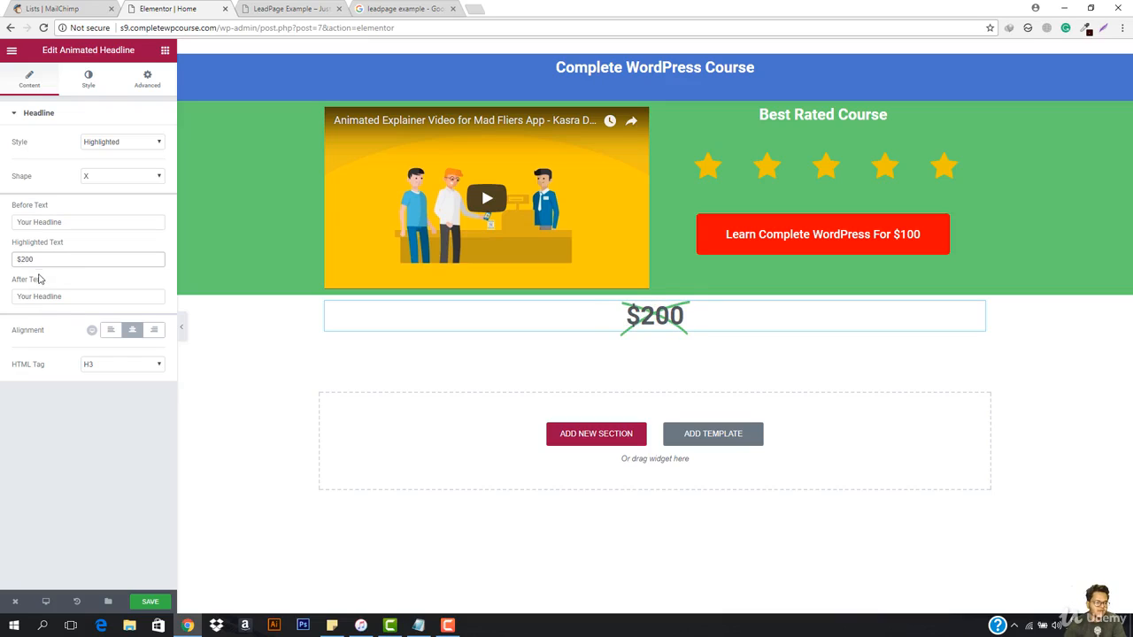
# Step: Set the headline's after text to "$100" and move the headline between the stars and the red button
pyautogui.click(65, 299)
pyautogui.write('$100')
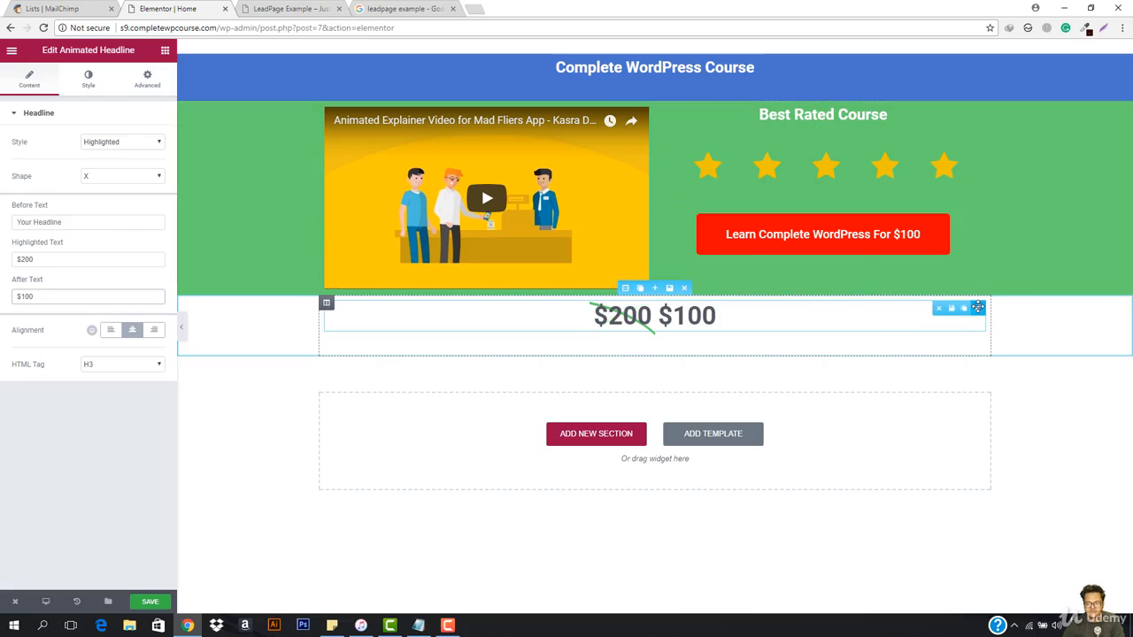
pyautogui.moveTo(973, 310); pyautogui.dragTo(801, 204)
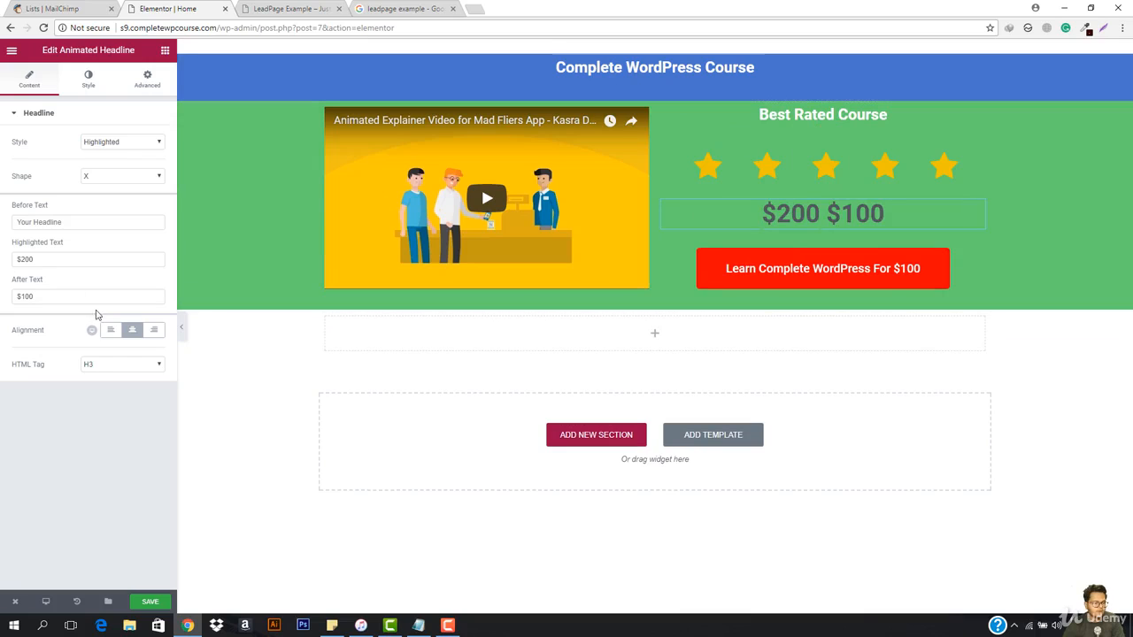
# Step: Set the headline's X shape color to red #ff2600 and enable Bring to Front
pyautogui.click(88, 79)
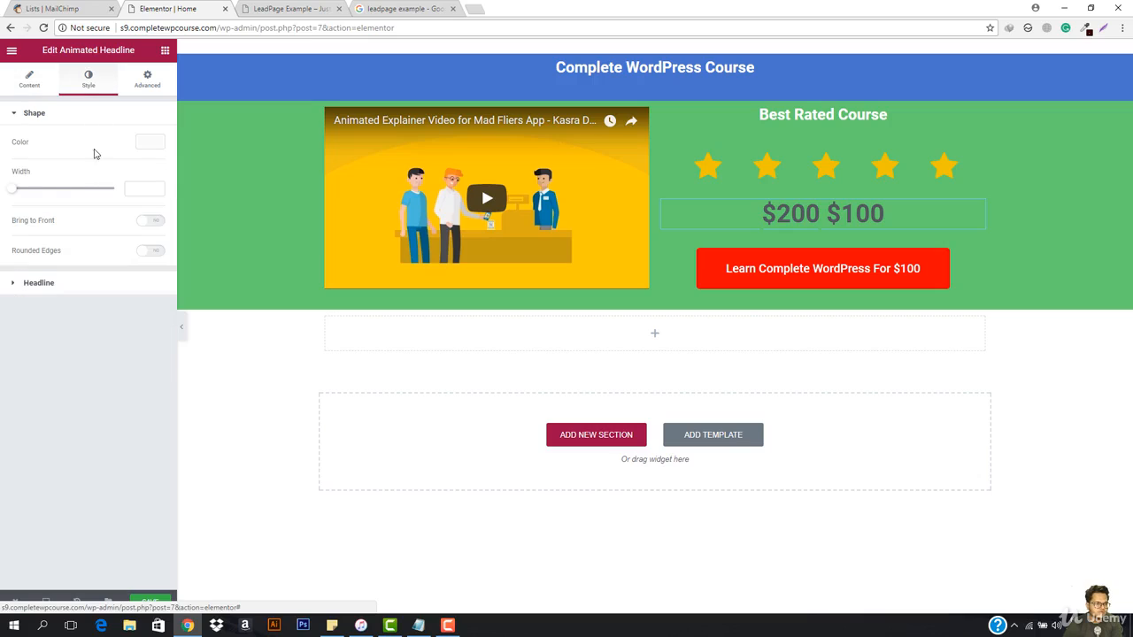
pyautogui.click(149, 142)
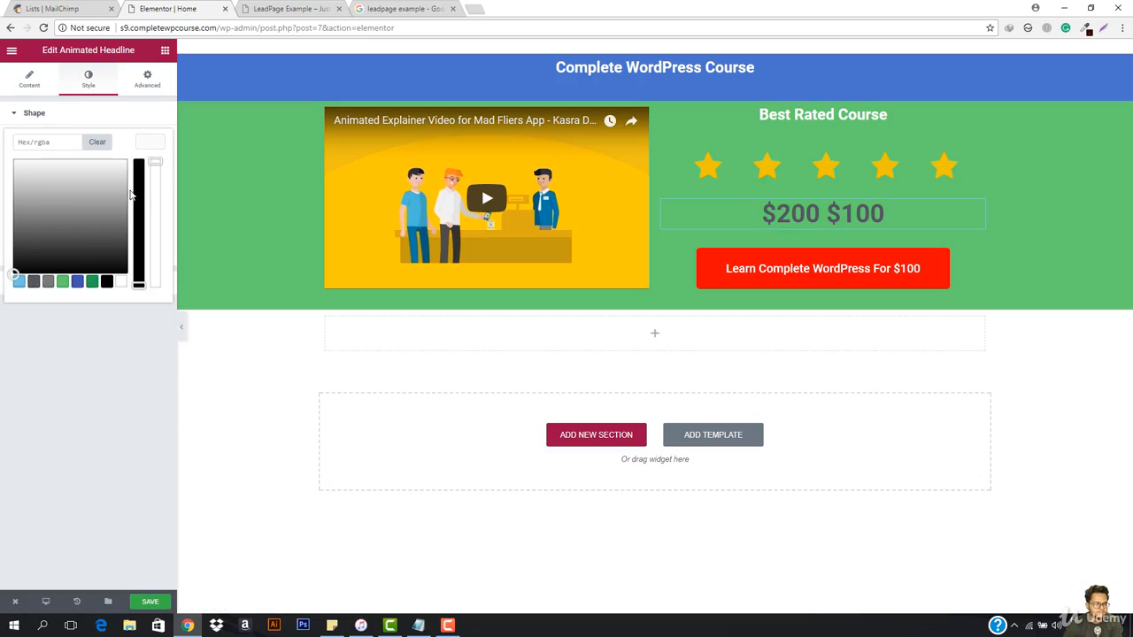
pyautogui.moveTo(141, 190); pyautogui.dragTo(141, 157)
pyautogui.moveTo(13, 274); pyautogui.dragTo(15, 161)
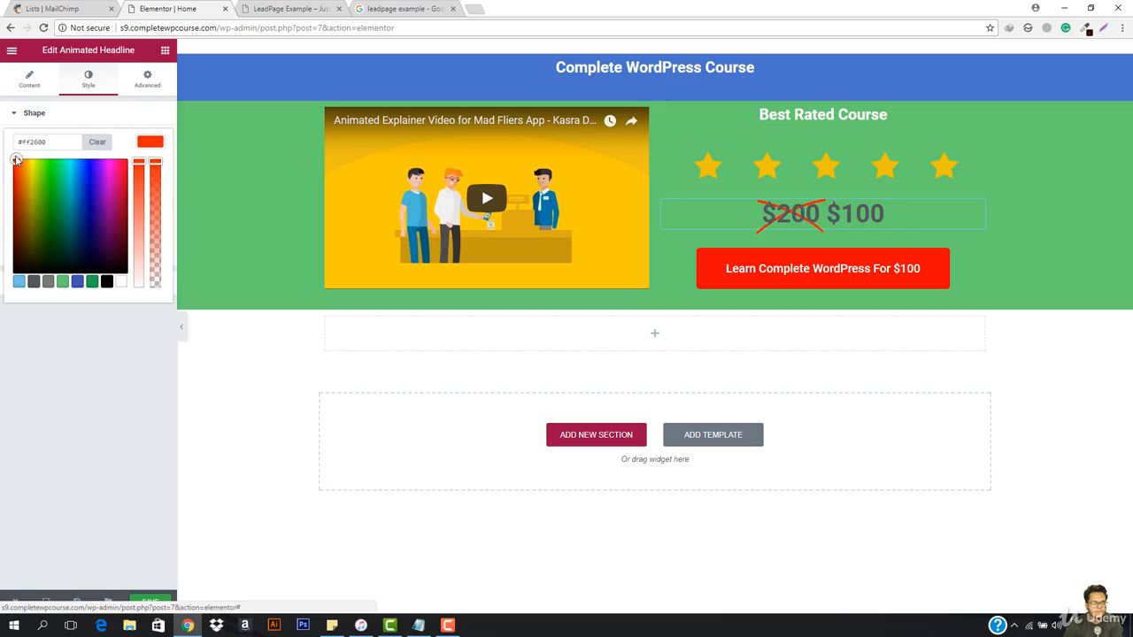
pyautogui.click(150, 141)
pyautogui.click(151, 223)
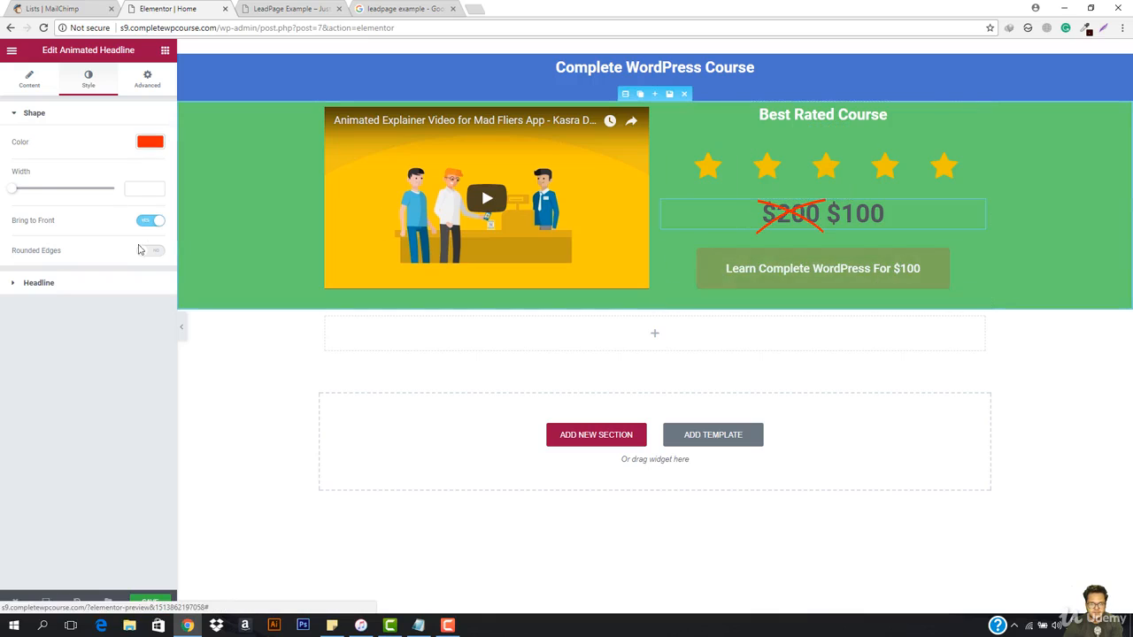
# Step: Enable Rounded Edges for the headline's X shape and set its width to 4
pyautogui.click(149, 252)
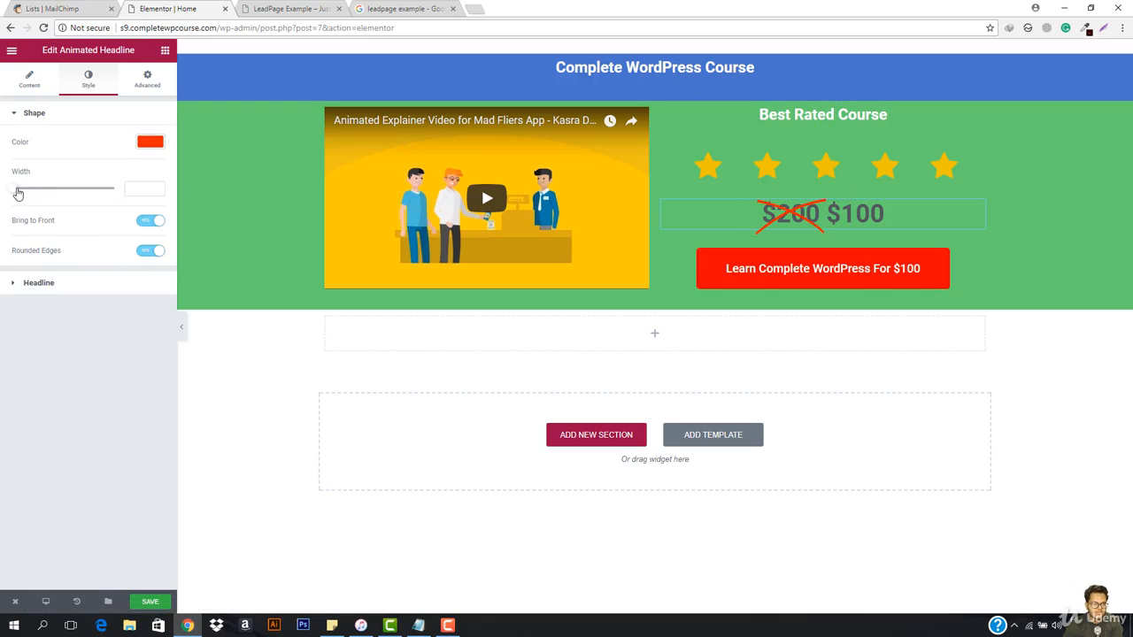
pyautogui.moveTo(18, 193); pyautogui.dragTo(33, 192)
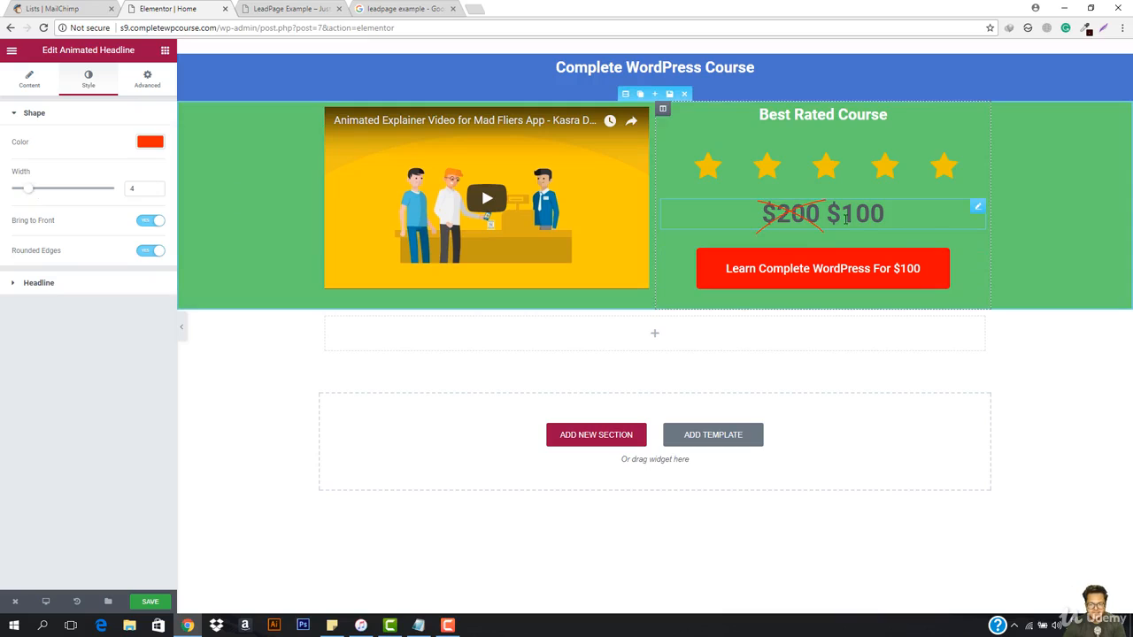
# Step: Set the headline's text color to bright yellow #edf902
pyautogui.click(28, 285)
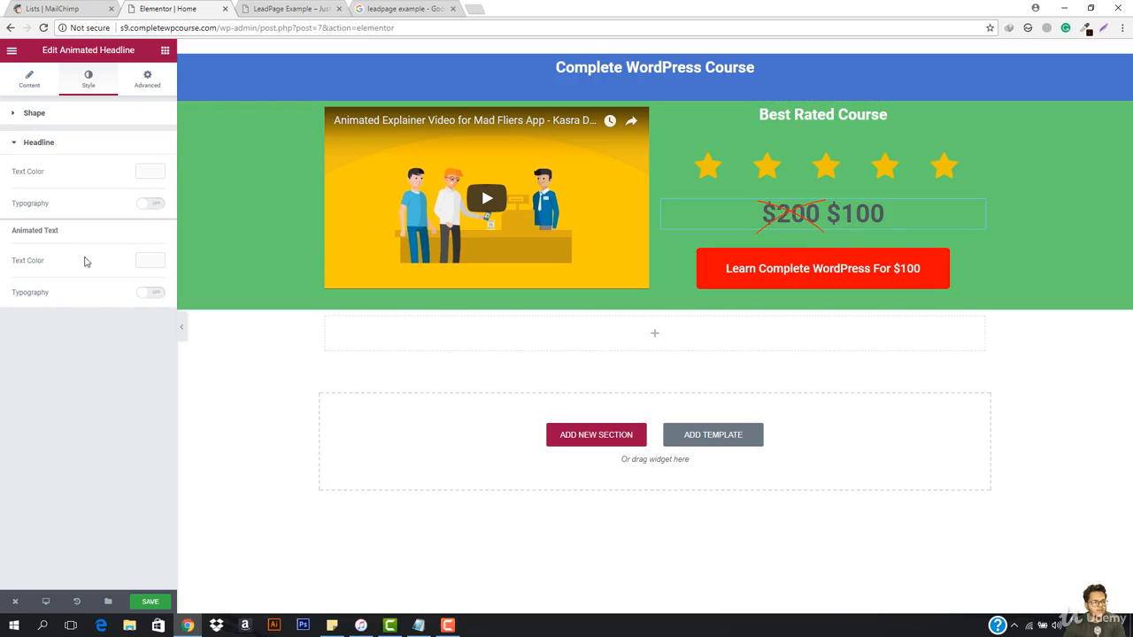
pyautogui.click(148, 173)
pyautogui.click(92, 310)
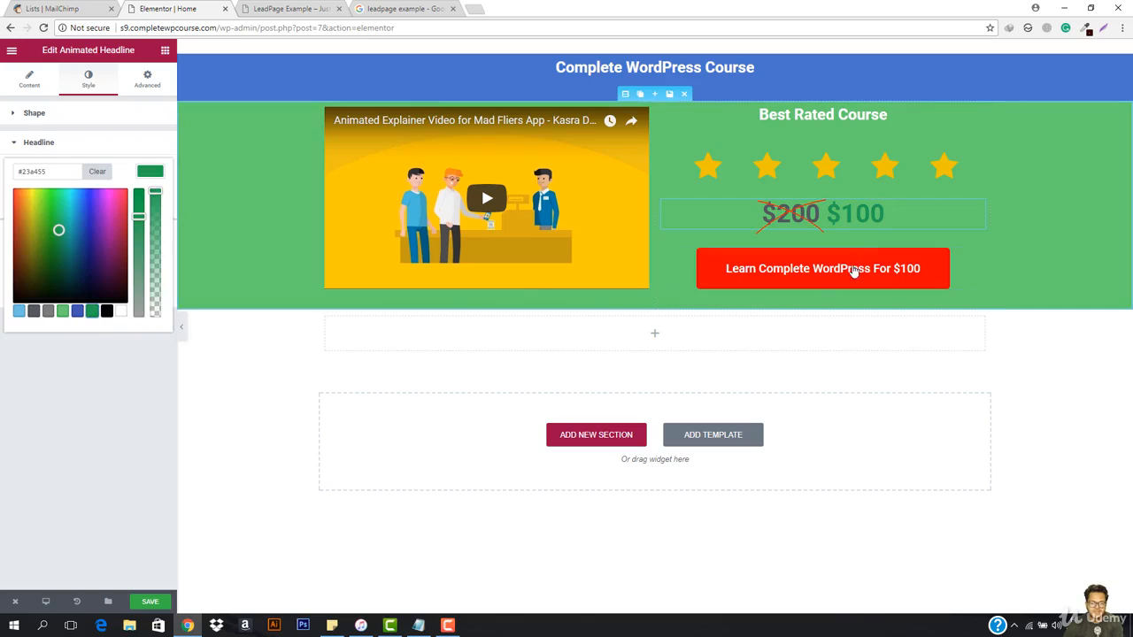
pyautogui.moveTo(58, 239); pyautogui.dragTo(33, 201)
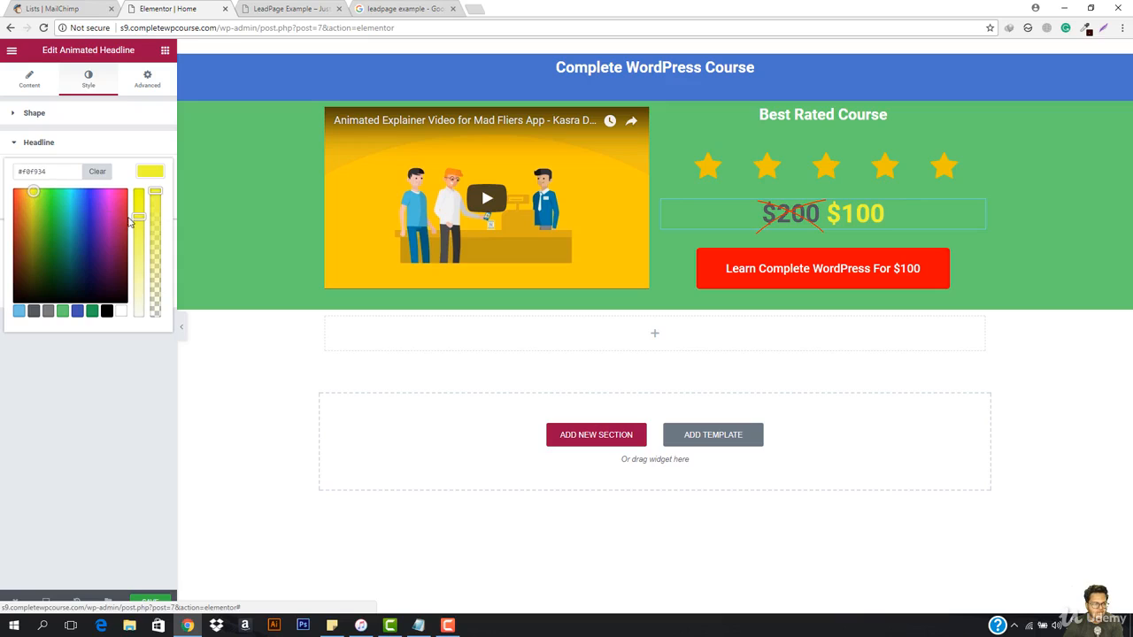
pyautogui.moveTo(140, 207); pyautogui.dragTo(144, 197)
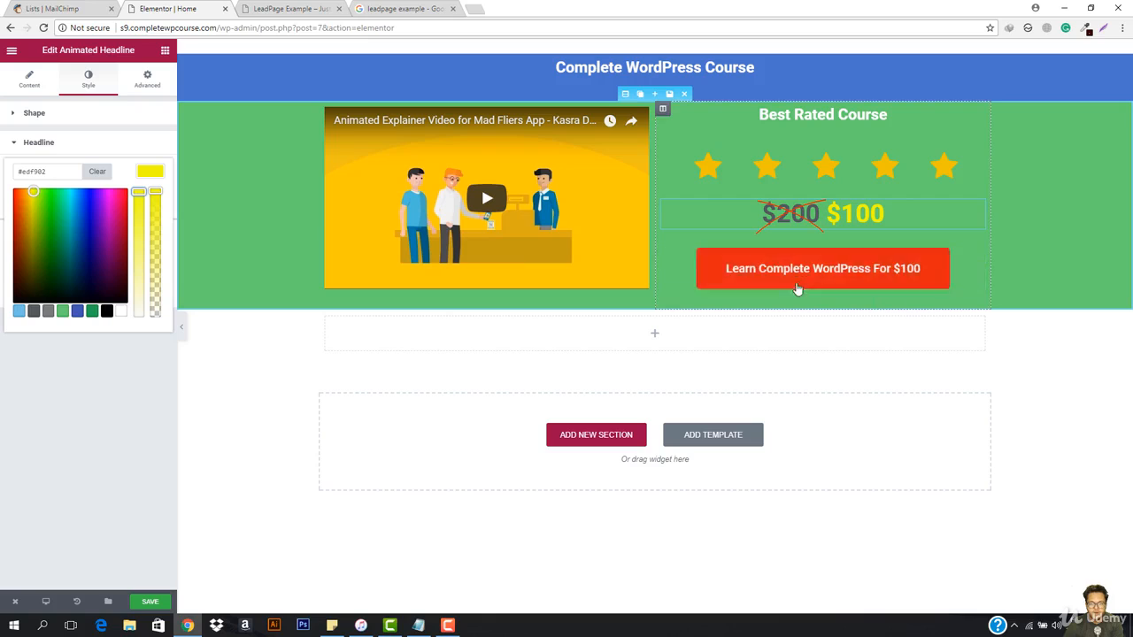
# Step: Look through the available page widgets and the mailing lists in MailChimp
pyautogui.click(164, 50)
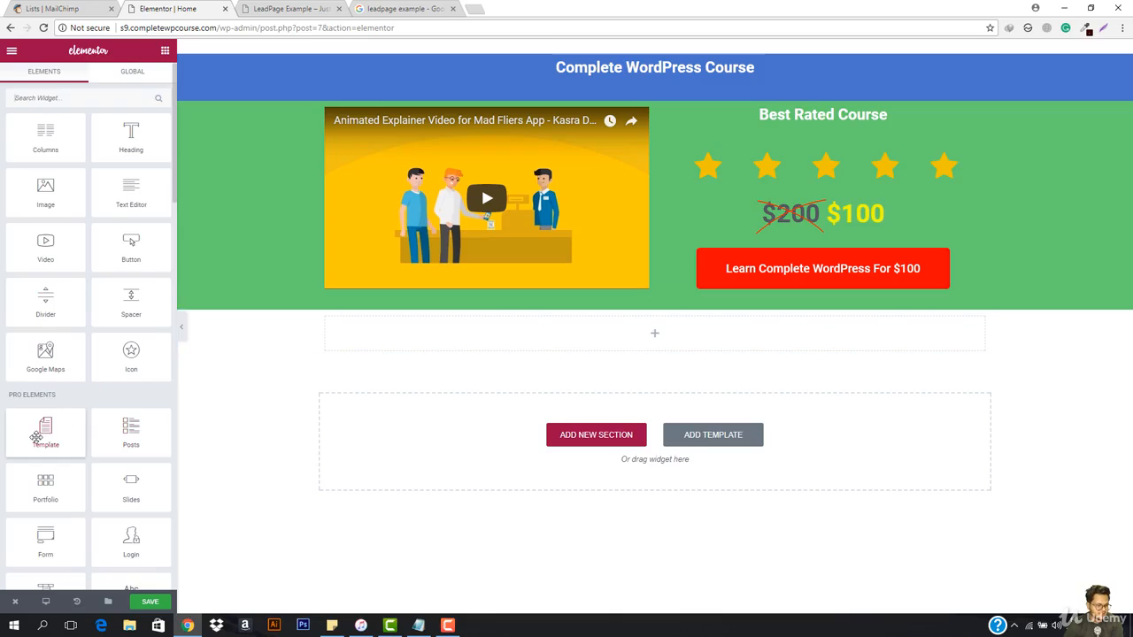
pyautogui.scroll(-2, 89, 438)
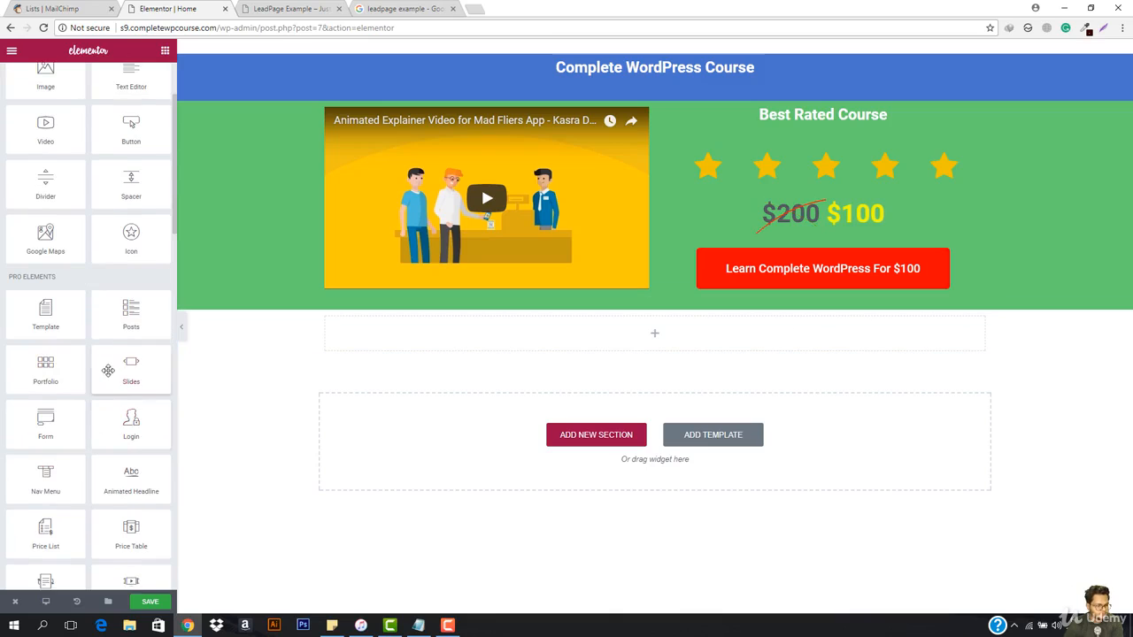
pyautogui.scroll(-1, 88, 469)
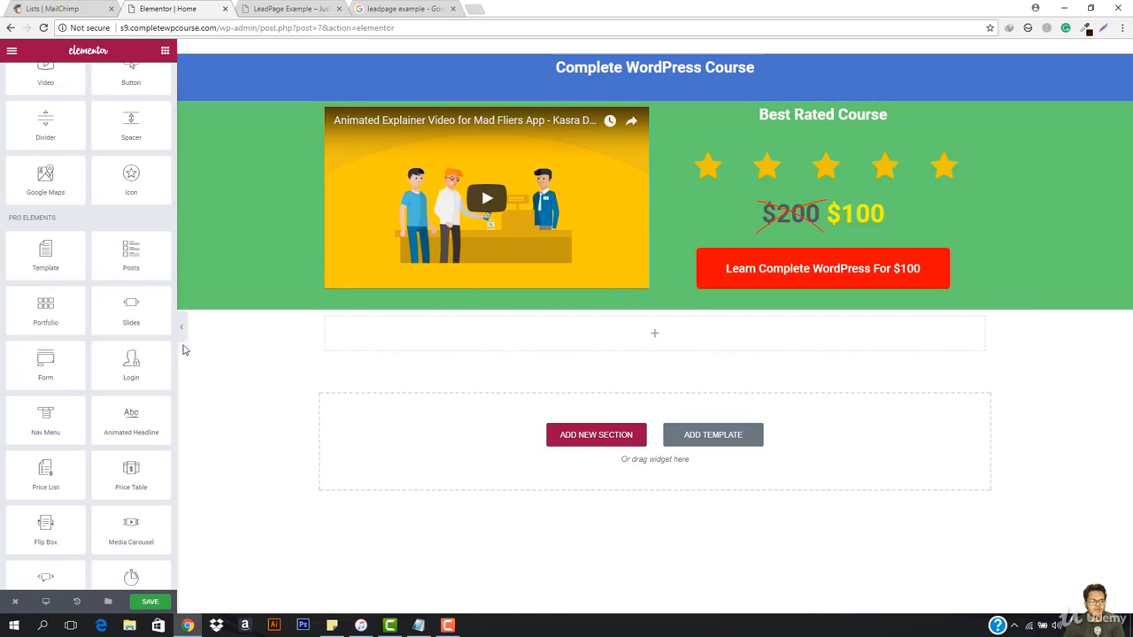
pyautogui.scroll(-4, 88, 397)
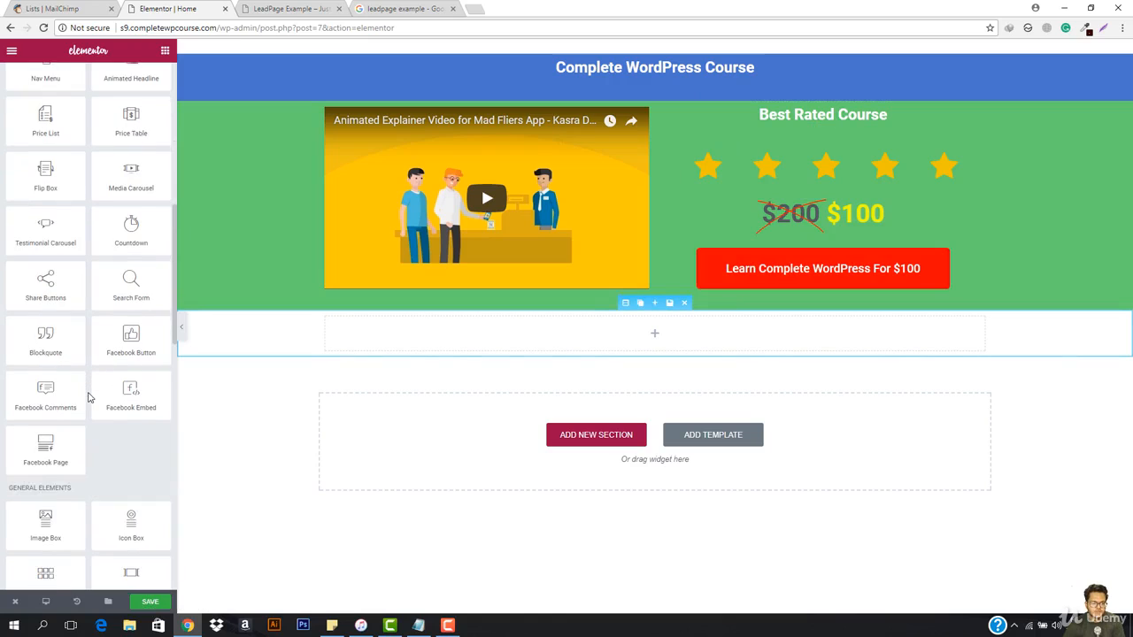
pyautogui.scroll(-2, 89, 396)
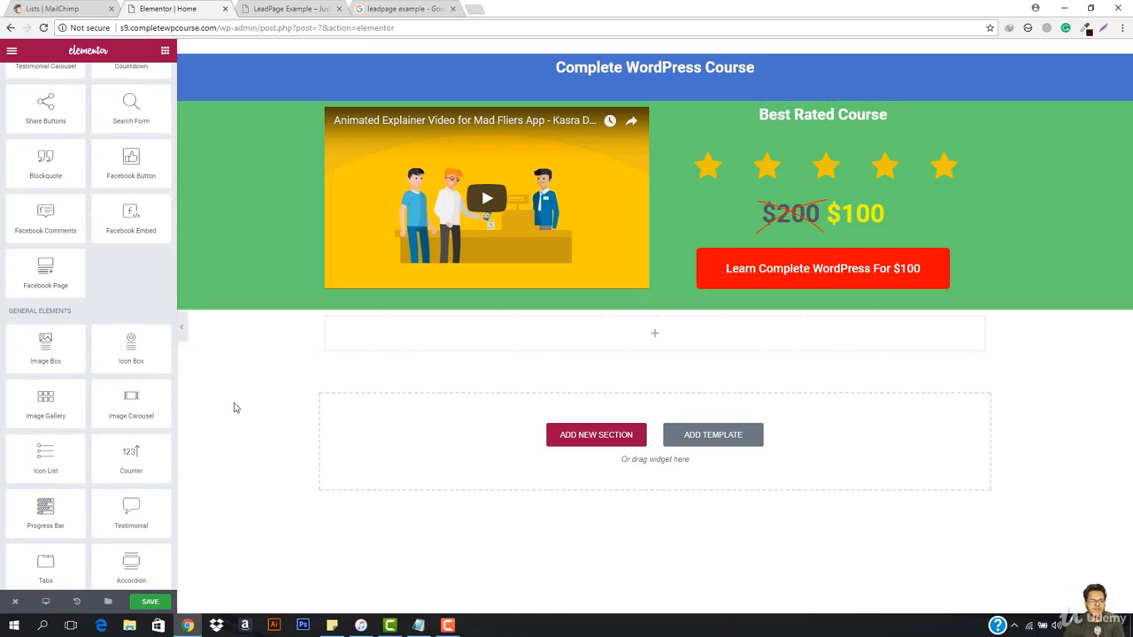
pyautogui.click(70, 7)
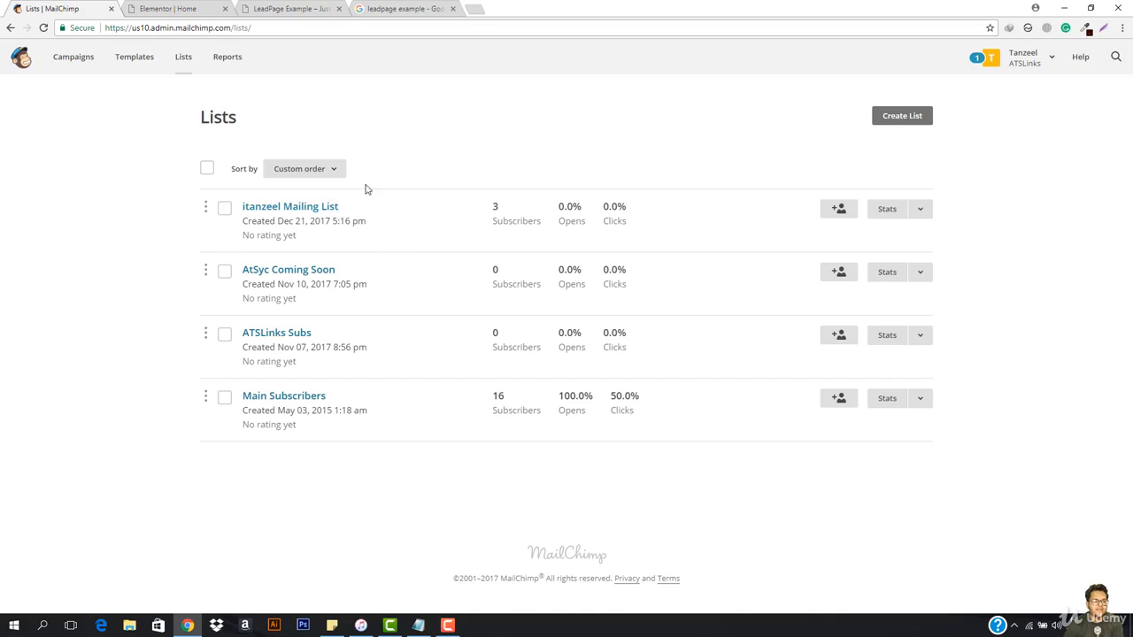
pyautogui.click(202, 6)
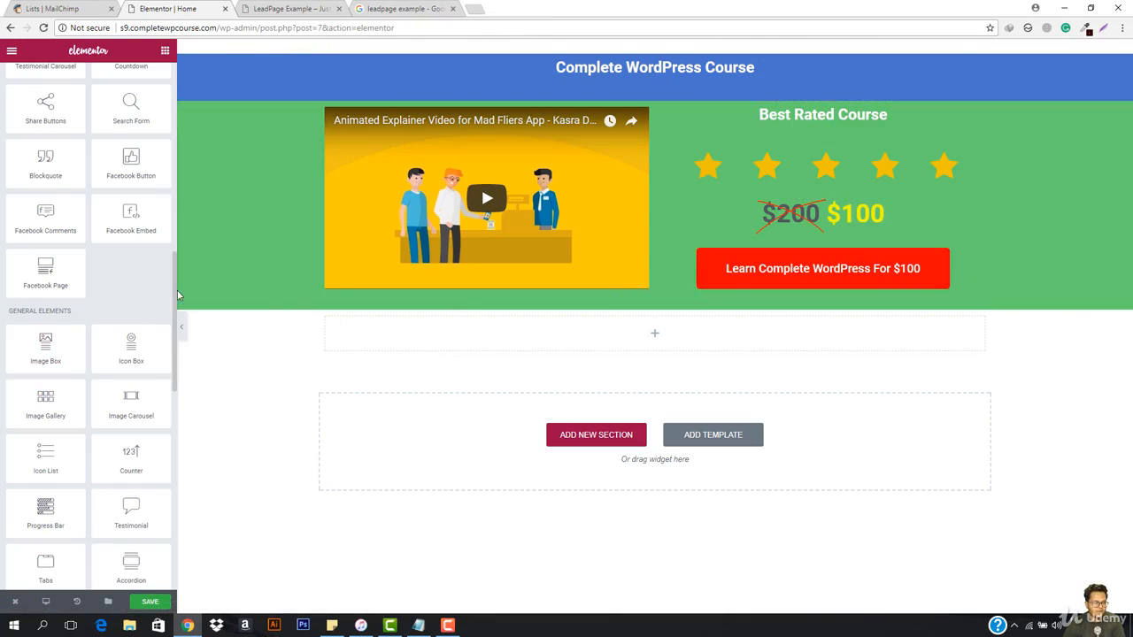
# Step: Widen the video column to 52.456% and review its layout, style and advanced settings
pyautogui.click(324, 264)
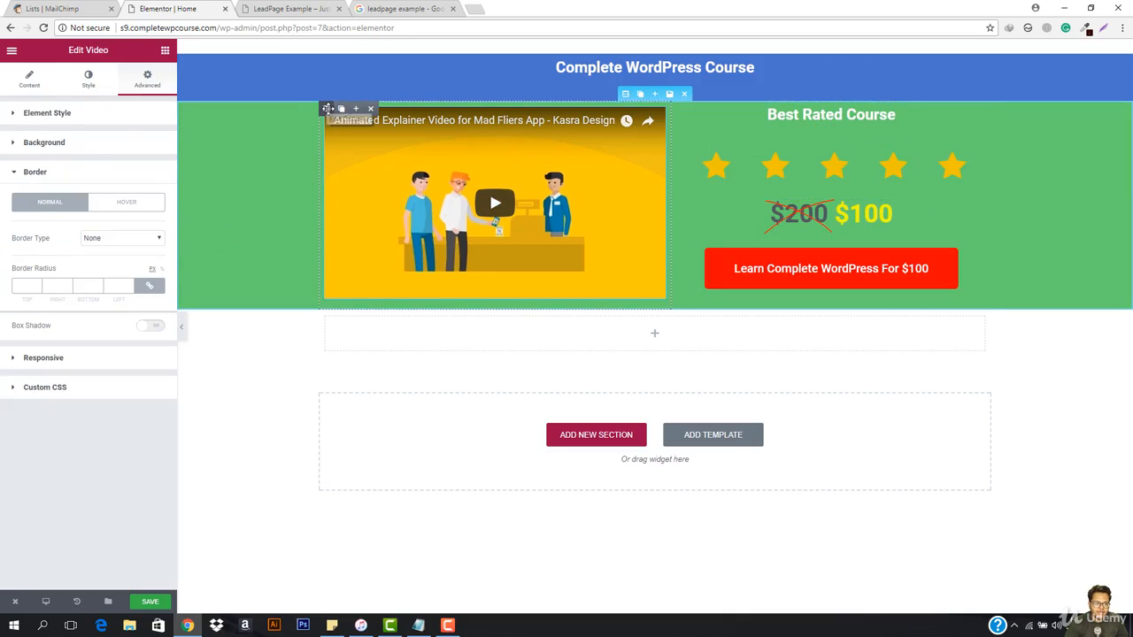
pyautogui.click(326, 108)
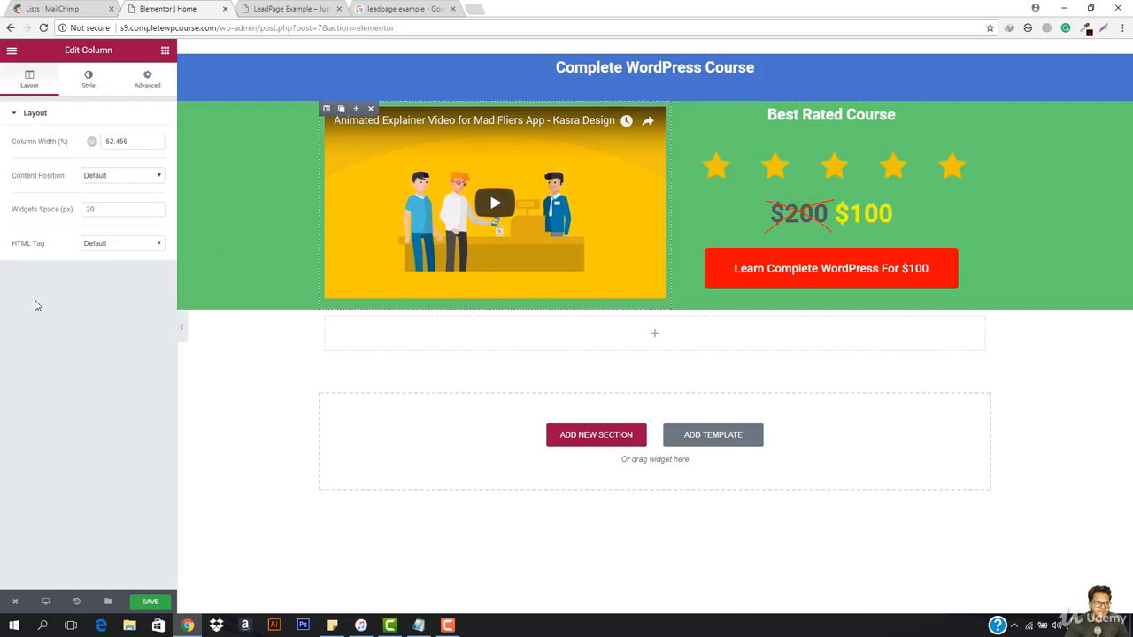
pyautogui.click(83, 80)
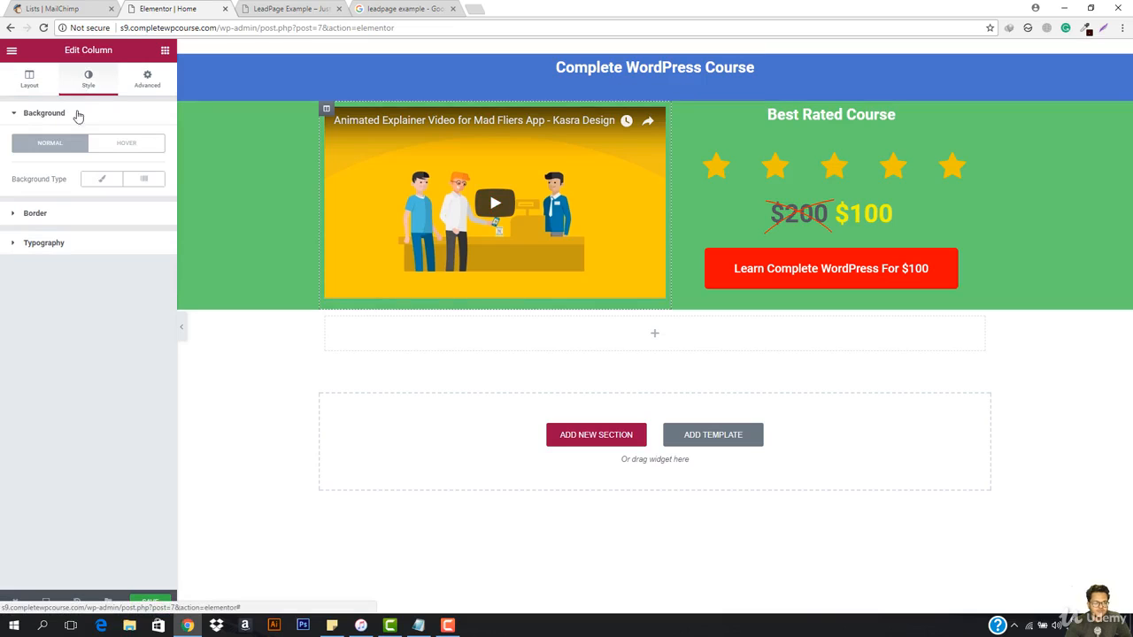
pyautogui.click(143, 77)
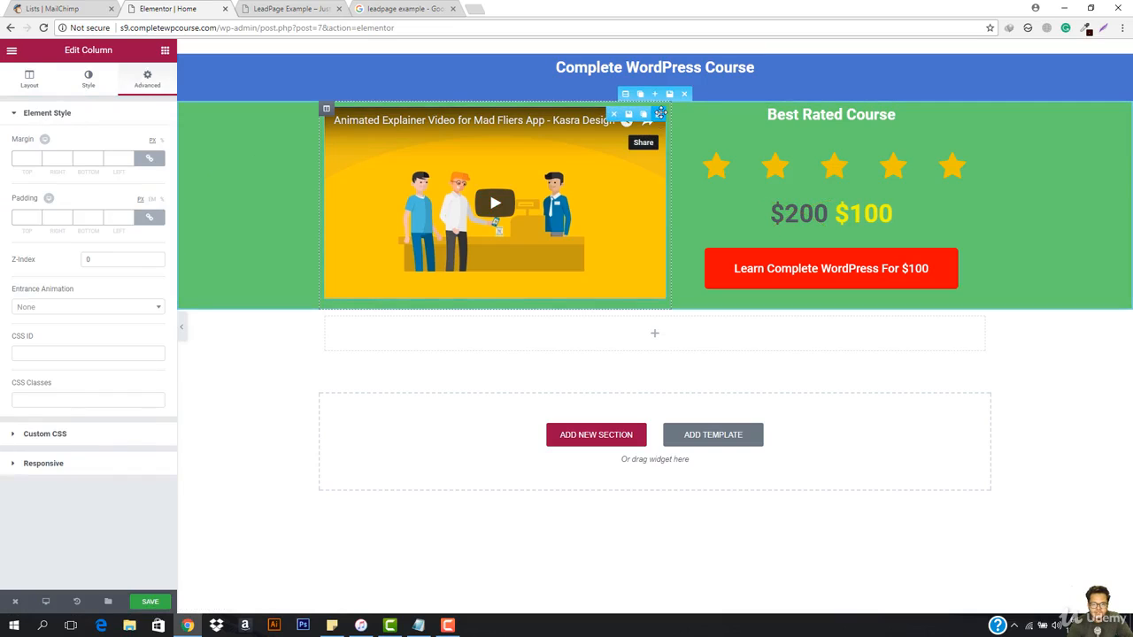
# Step: Hide the video's player title and actions and turn on its image overlay
pyautogui.click(659, 114)
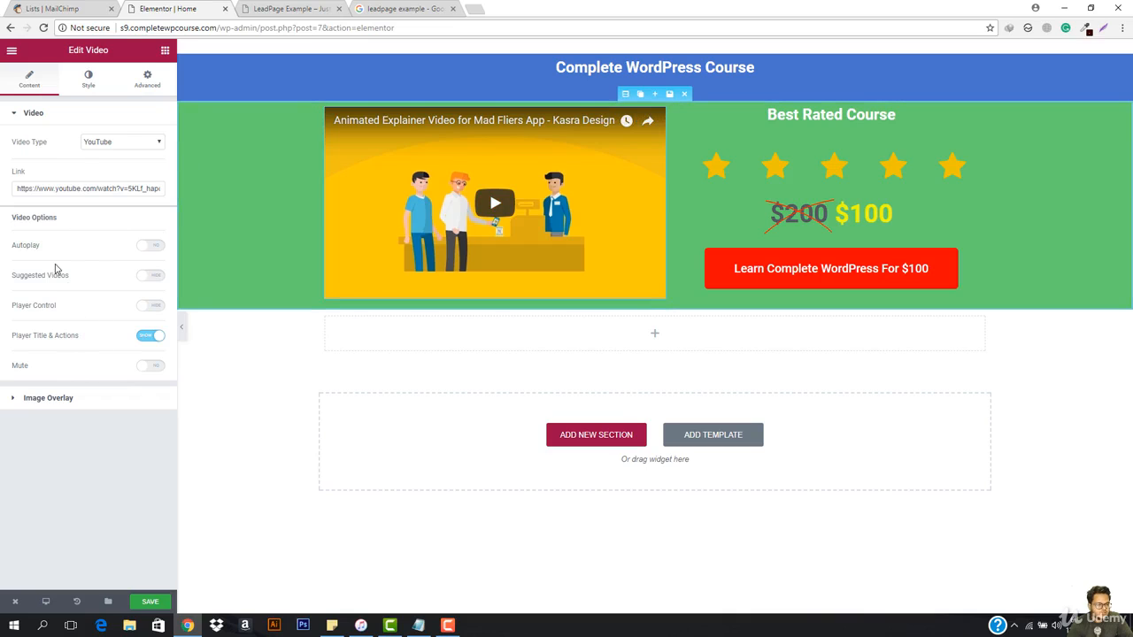
pyautogui.click(150, 337)
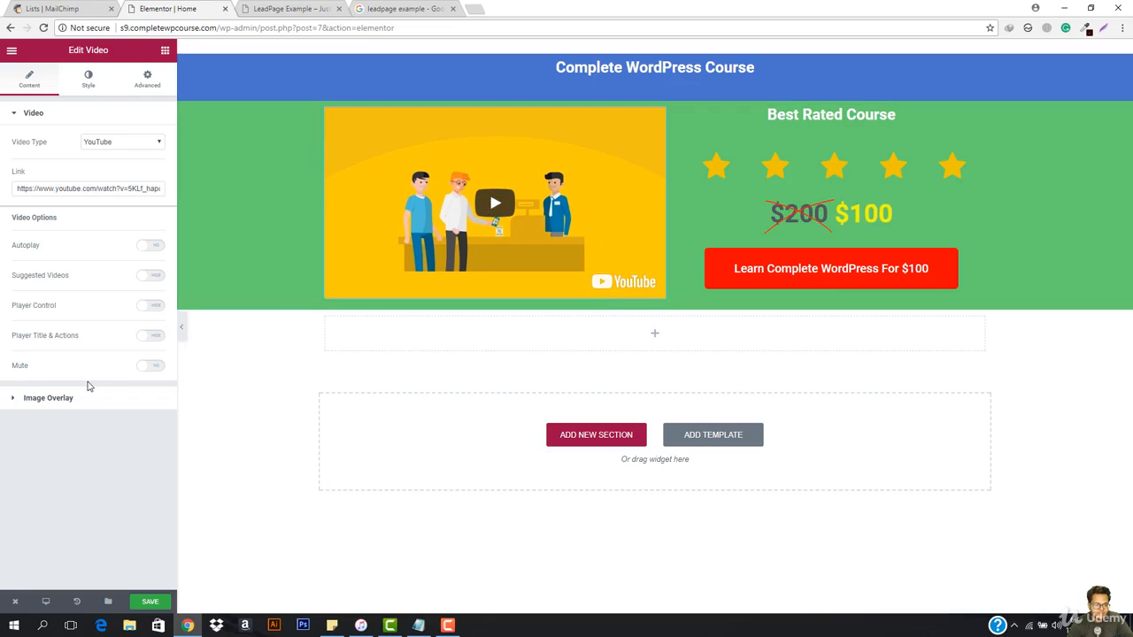
pyautogui.click(48, 398)
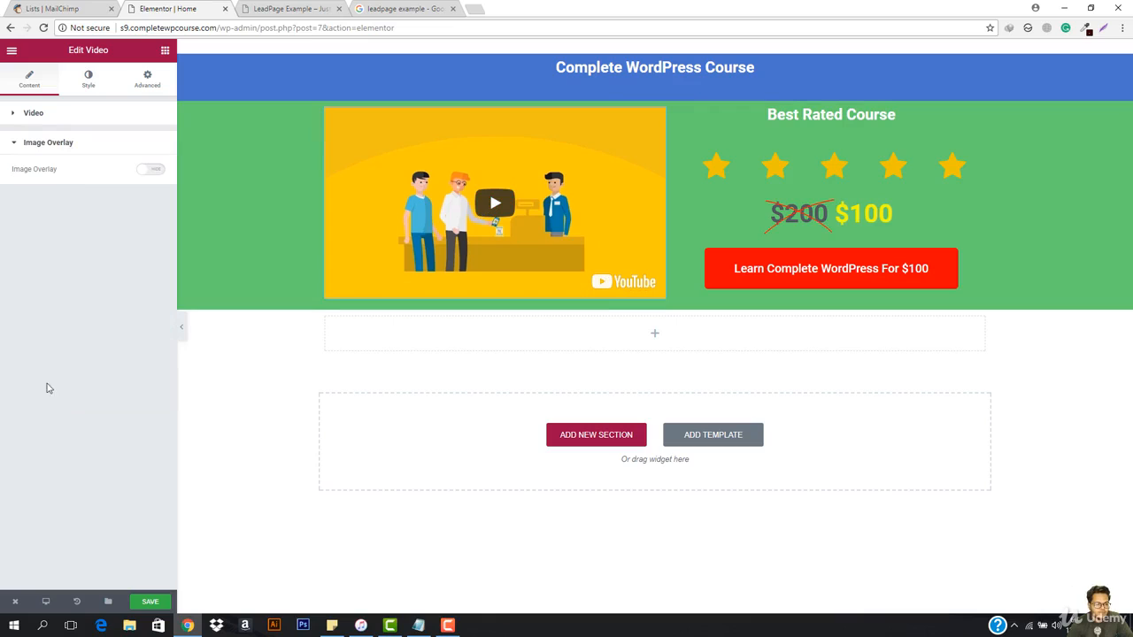
pyautogui.click(149, 169)
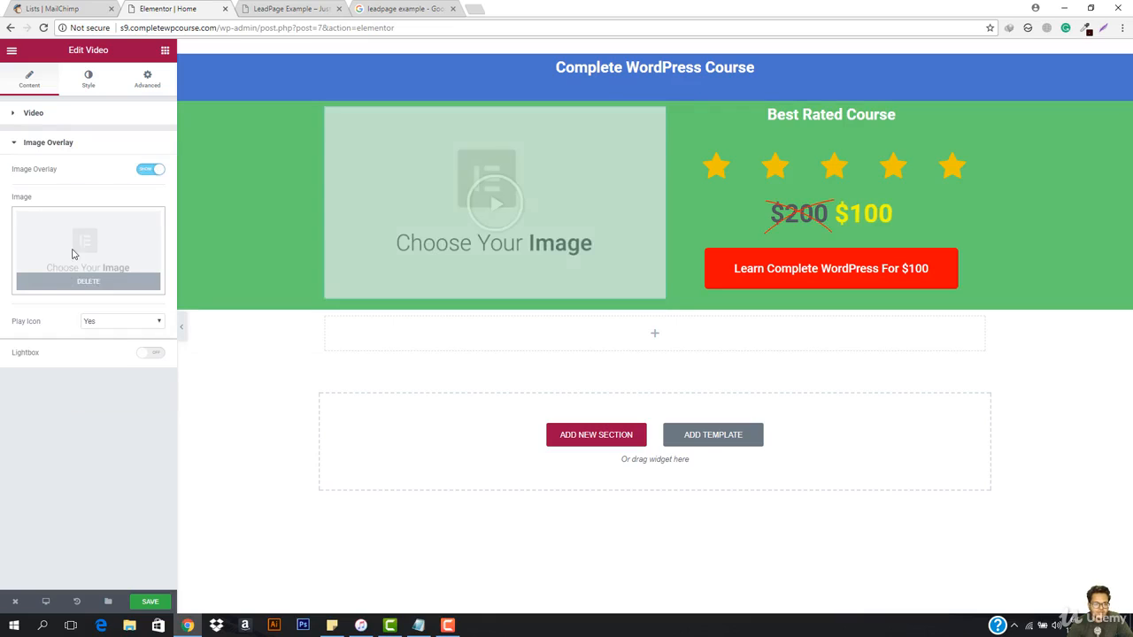
# Step: Upload the yellow quote PNG from the Downloads folder as a candidate for the video's overlay image
pyautogui.click(79, 240)
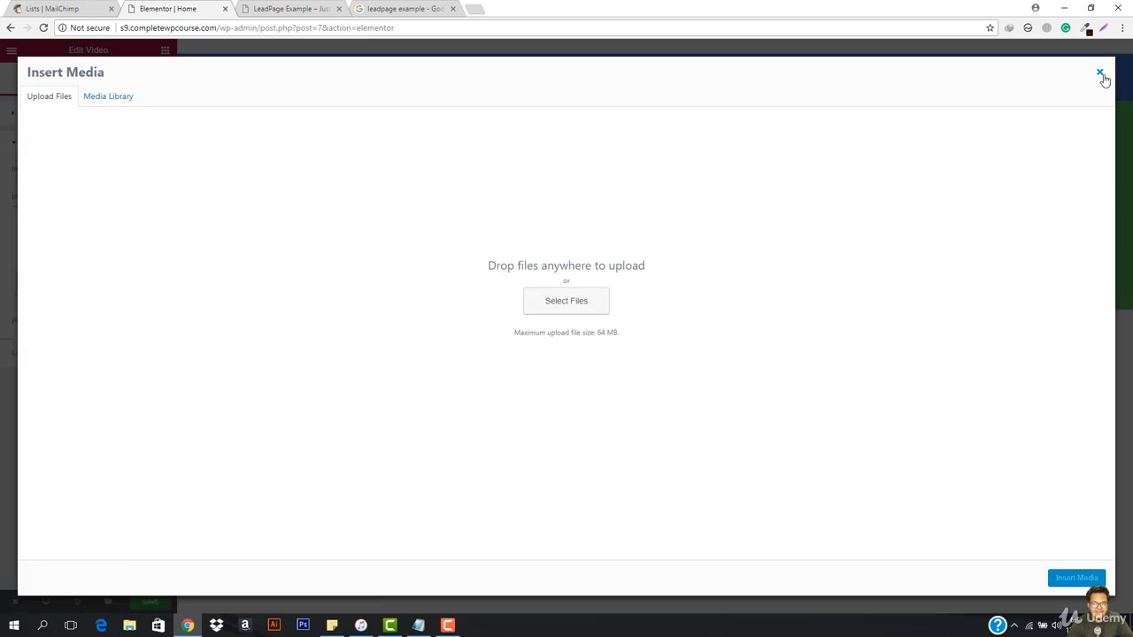
pyautogui.click(577, 297)
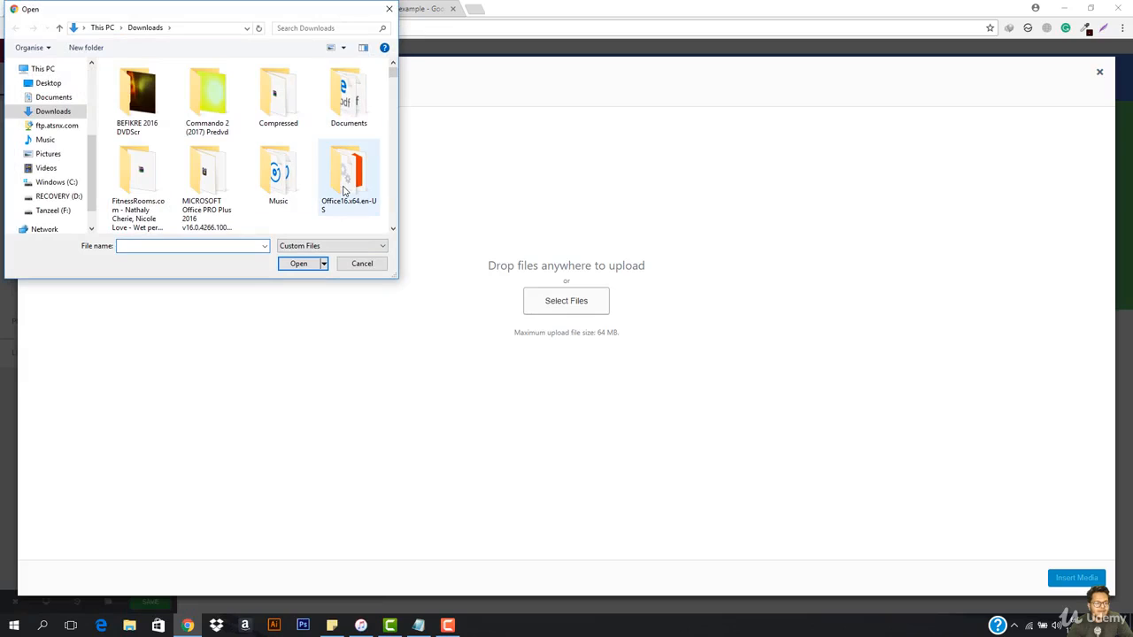
pyautogui.doubleClick(152, 99)
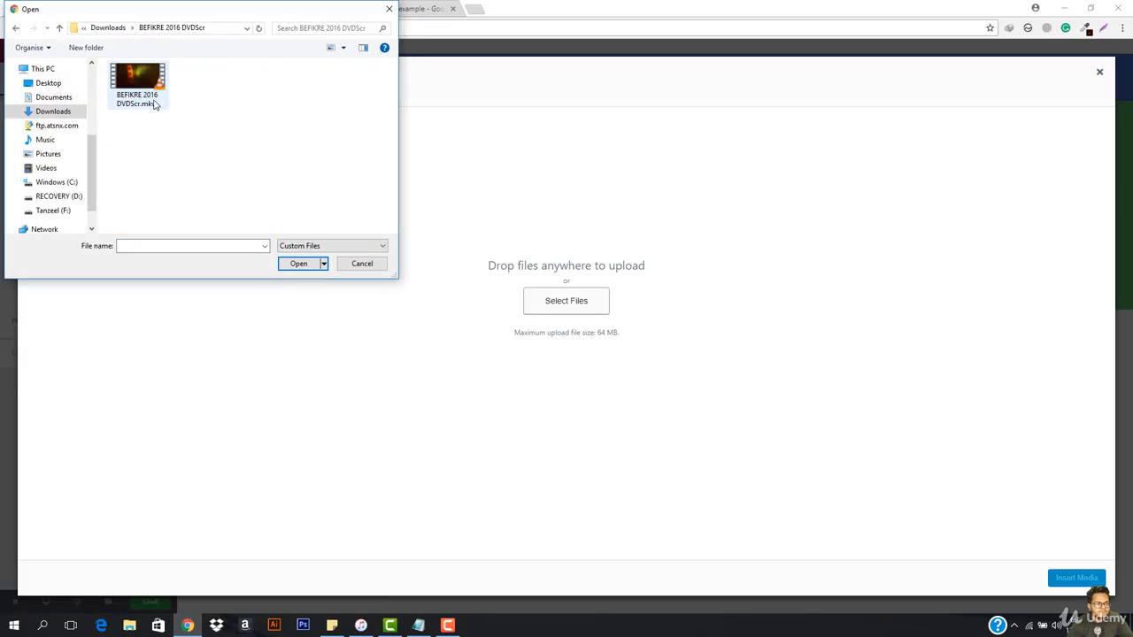
pyautogui.click(15, 28)
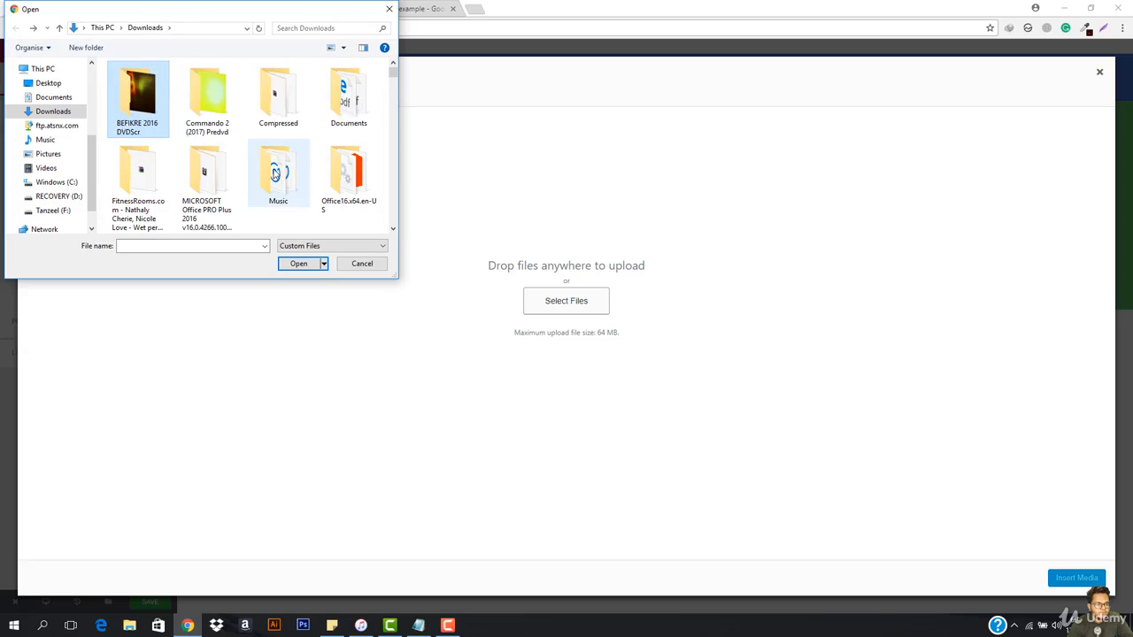
pyautogui.scroll(-2, 274, 174)
pyautogui.scroll(-1, 274, 174)
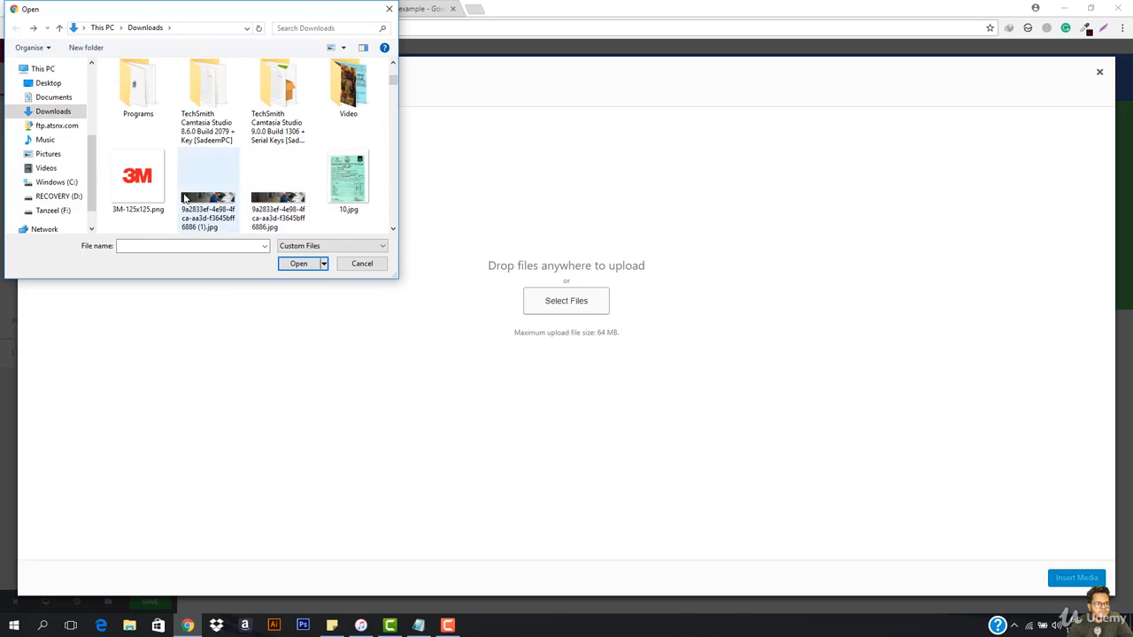
pyautogui.scroll(-2, 181, 200)
pyautogui.scroll(-1, 369, 86)
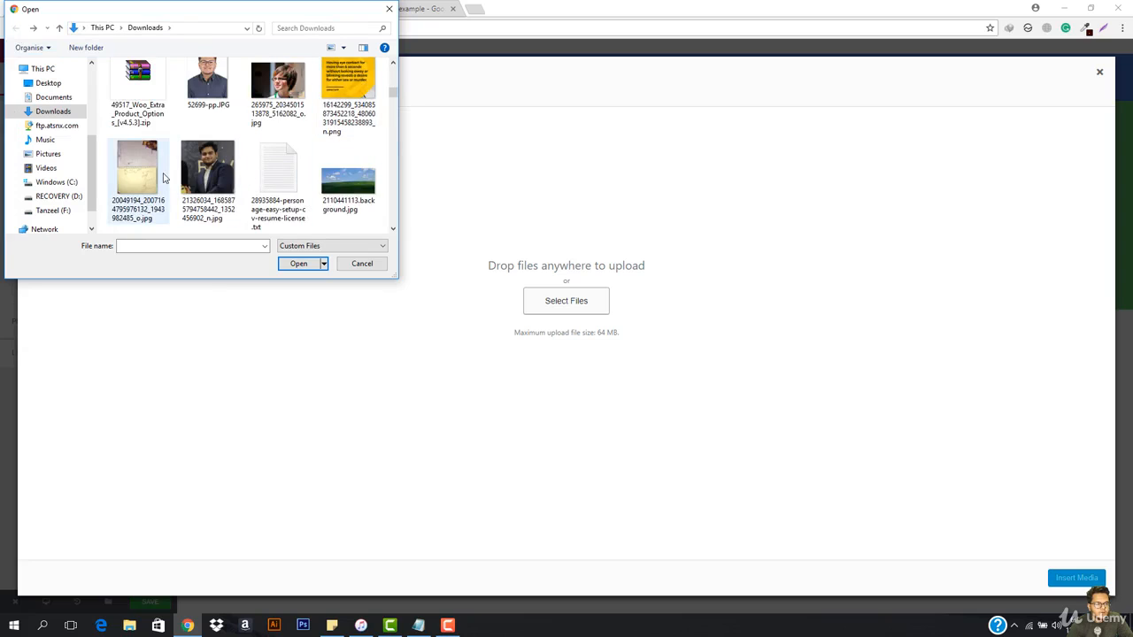
pyautogui.doubleClick(358, 112)
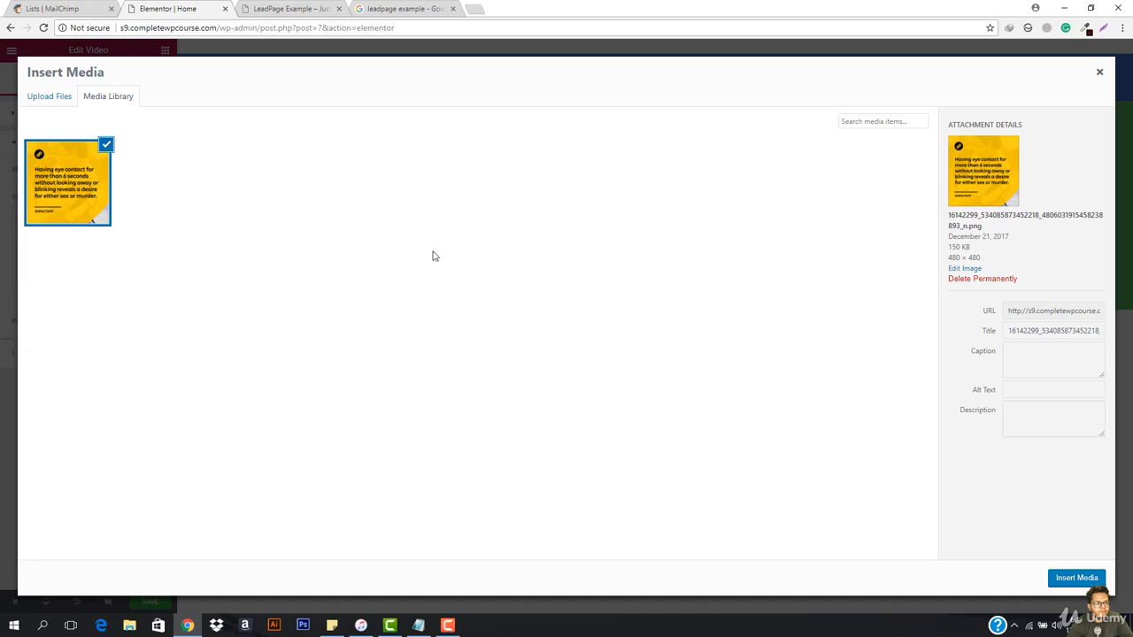
# Step: Upload "s6 store header.PNG" from the Desktop's cwpc folder and insert it as the video's overlay image
pyautogui.click(61, 100)
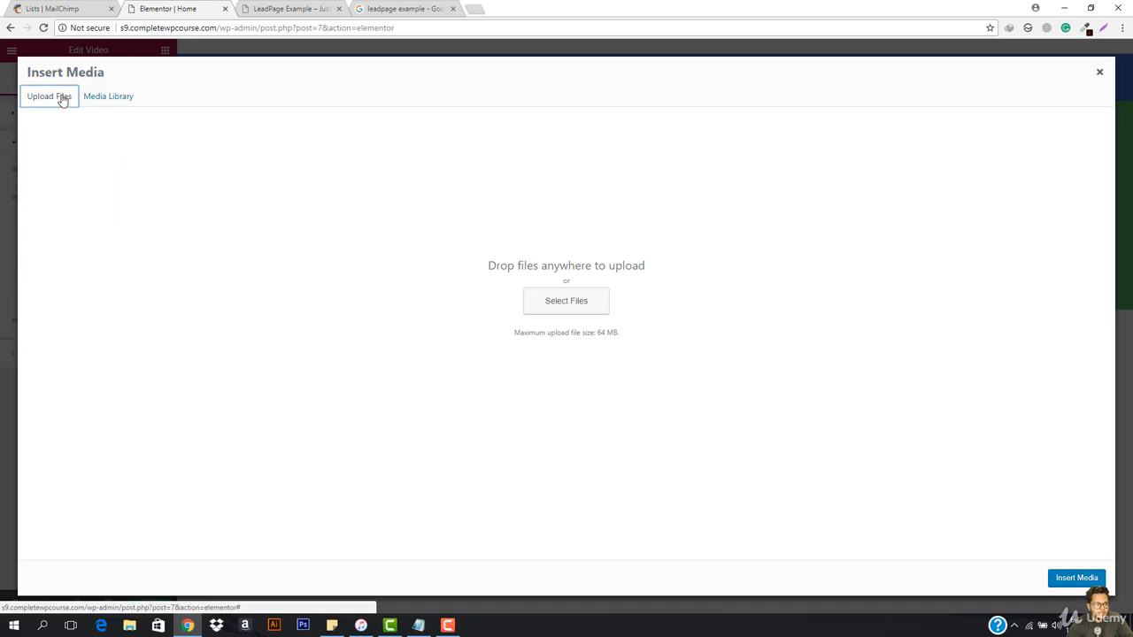
pyautogui.click(555, 304)
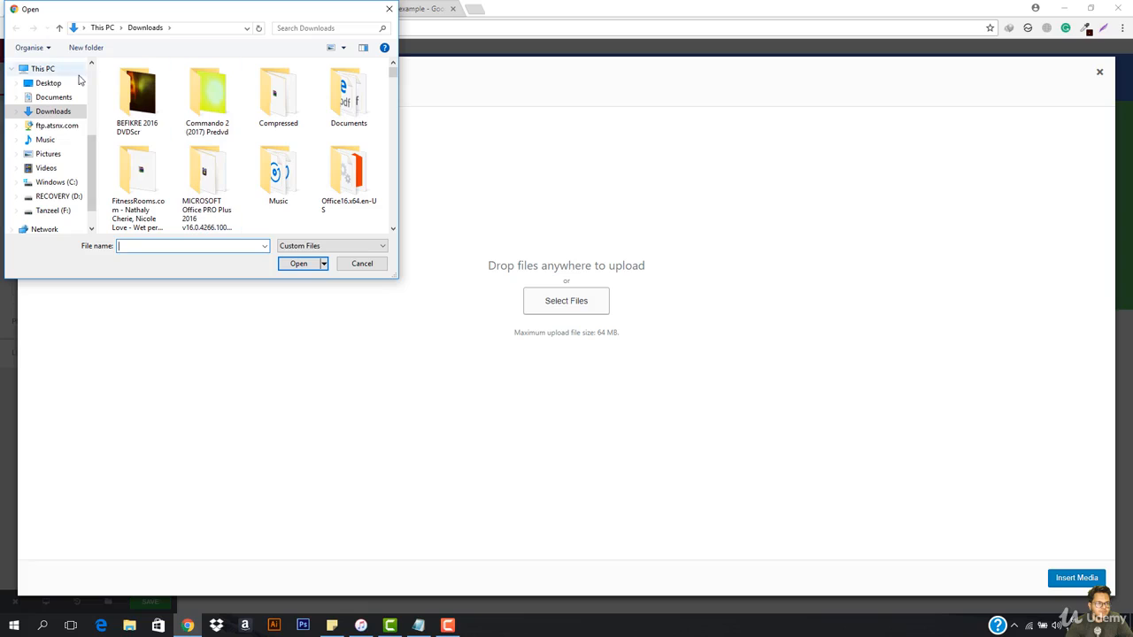
pyautogui.click(49, 83)
pyautogui.doubleClick(359, 105)
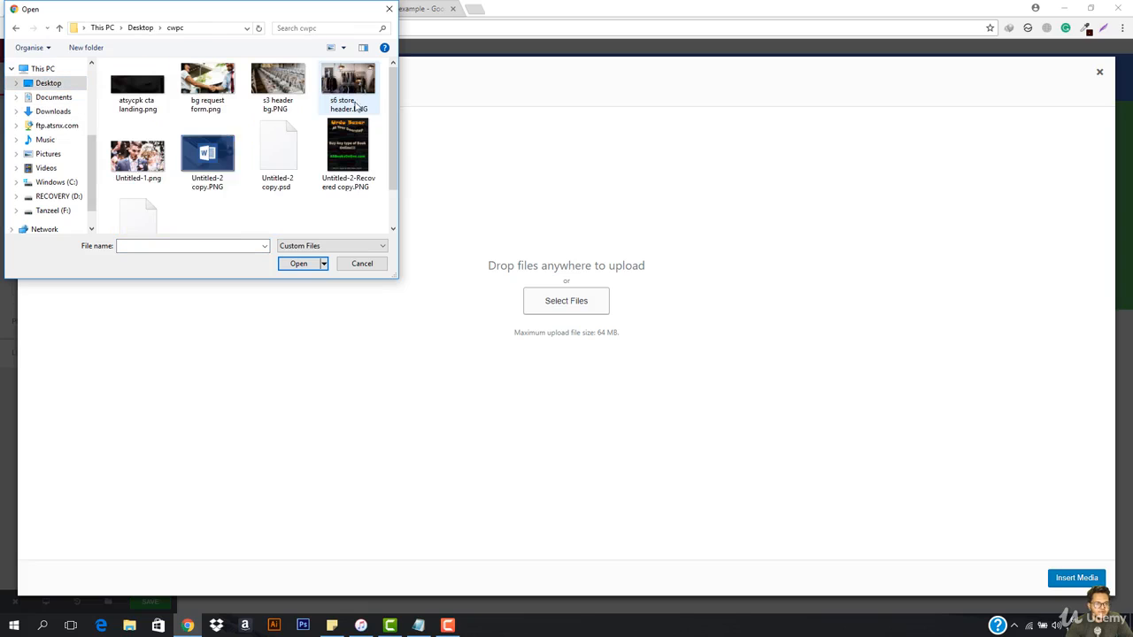
pyautogui.doubleClick(324, 85)
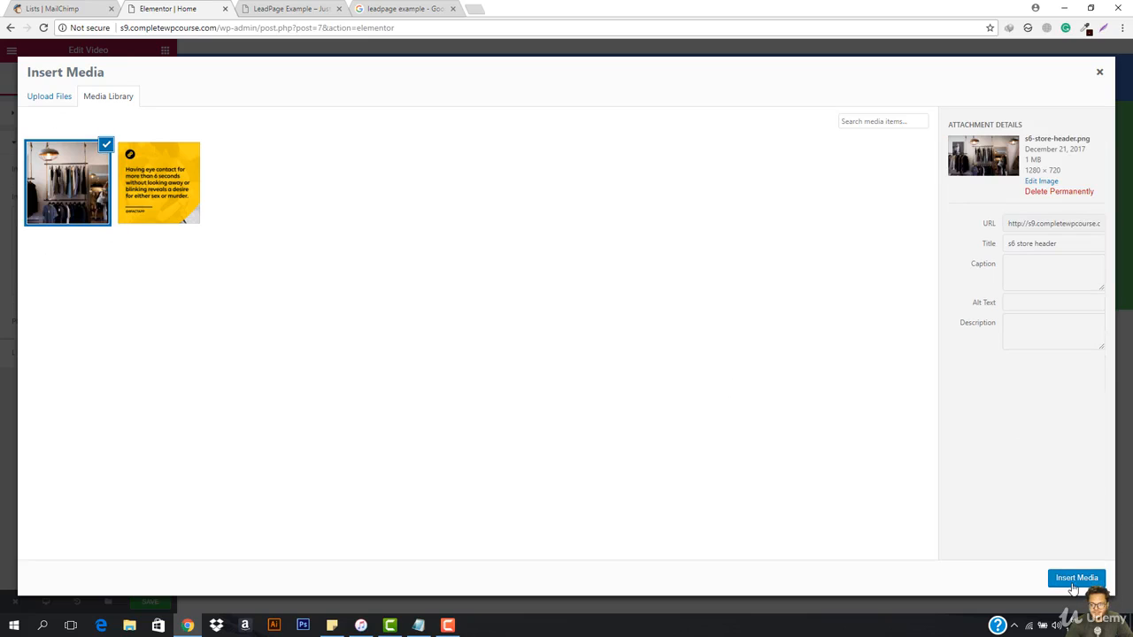
pyautogui.click(1073, 582)
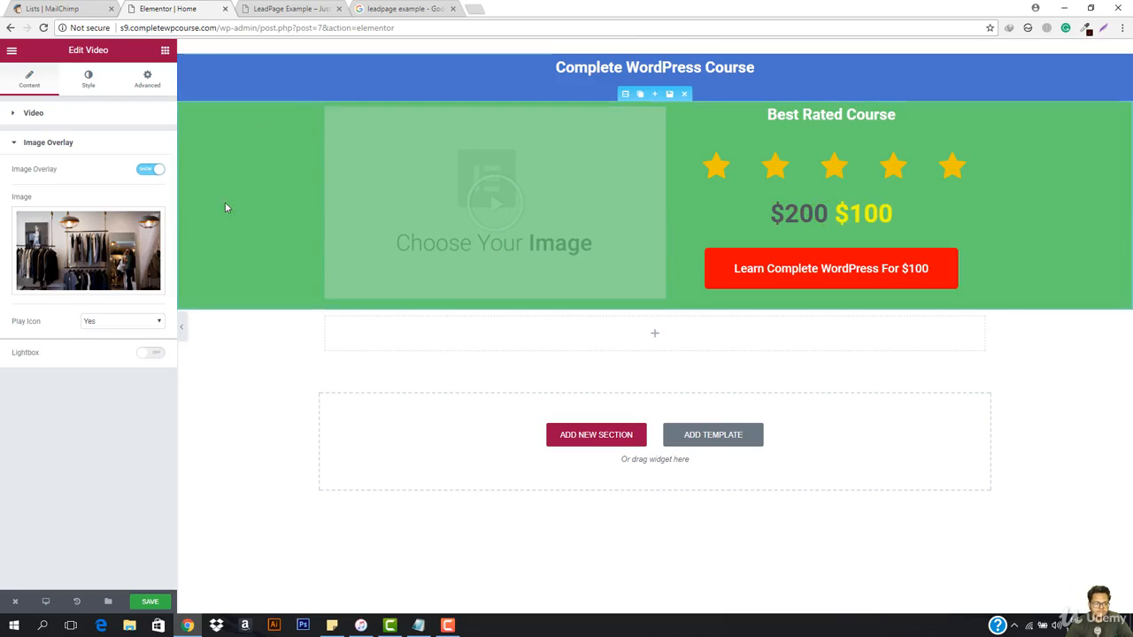
# Step: Keep the overlay's play icon set to Yes and preview the page at full width
pyautogui.click(121, 321)
pyautogui.click(120, 320)
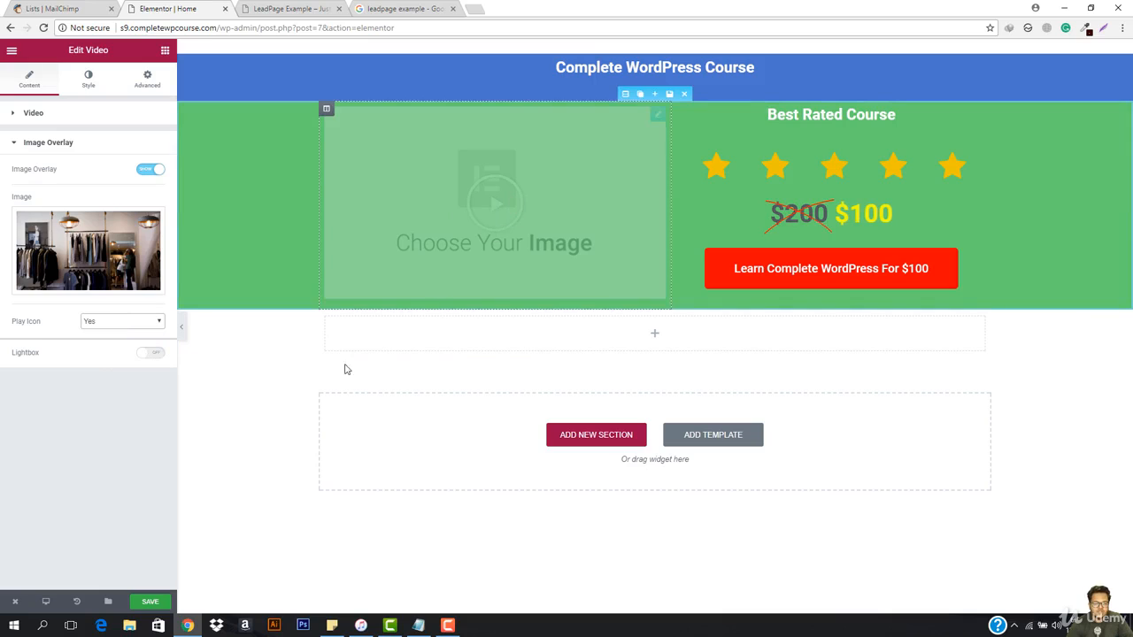
pyautogui.click(181, 326)
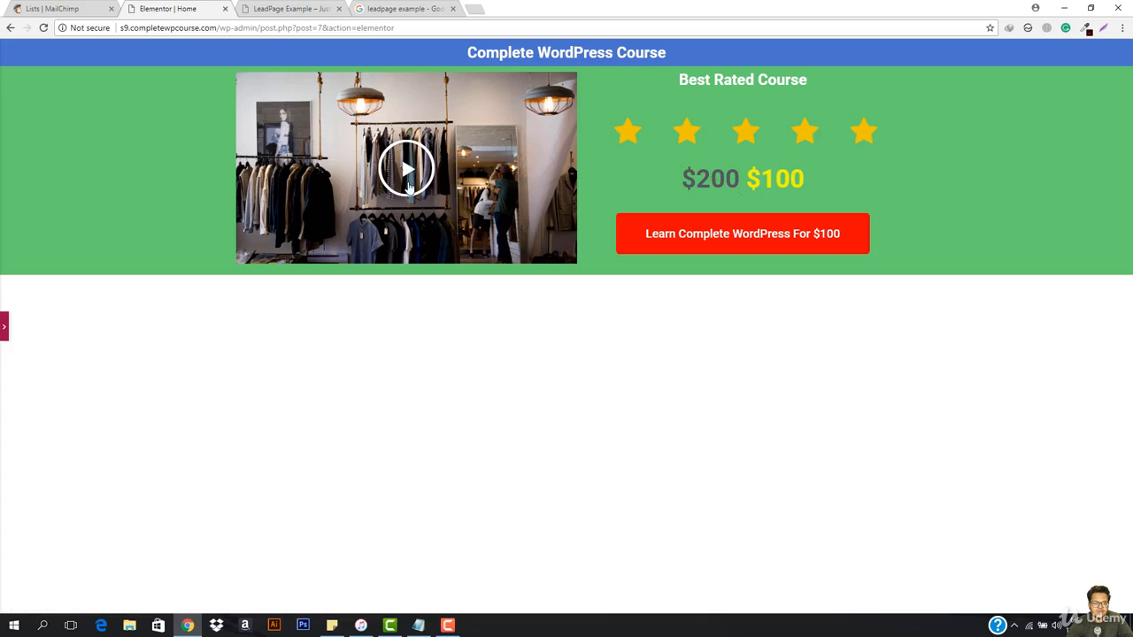
# Step: Turn on the video's lightbox, play the video in it as a test, and close it
pyautogui.click(2, 328)
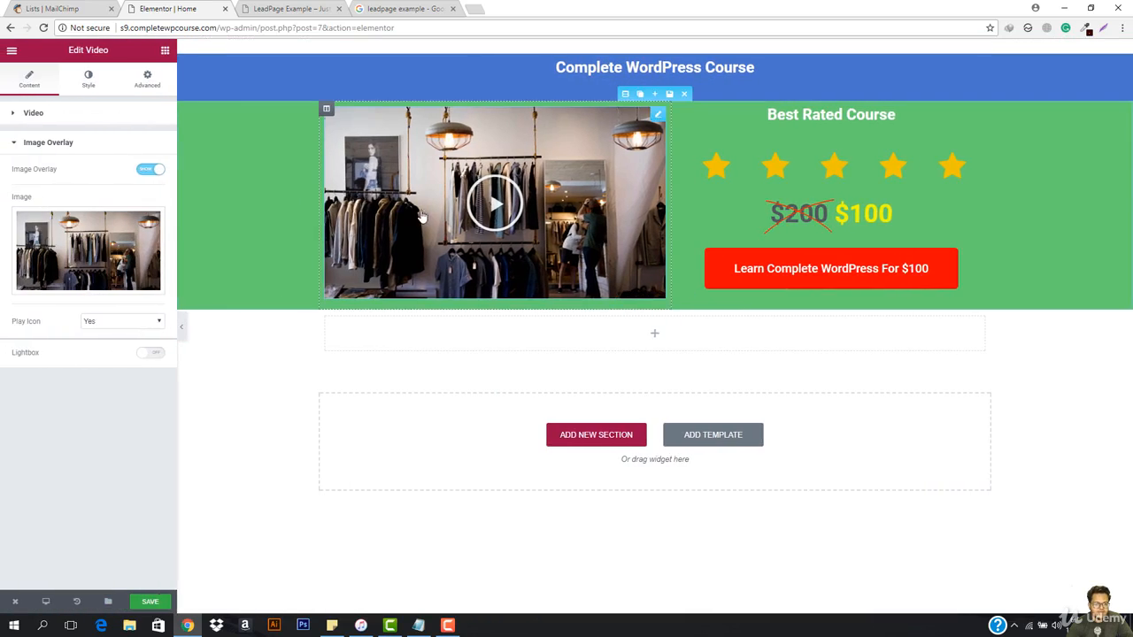
pyautogui.click(489, 210)
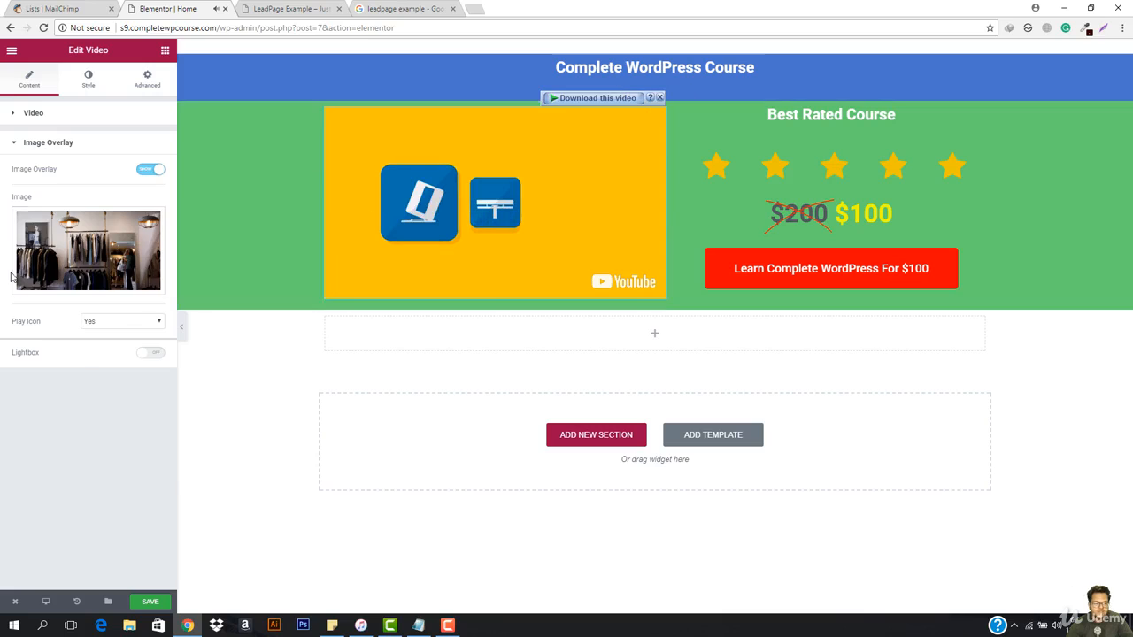
pyautogui.click(150, 353)
pyautogui.click(182, 326)
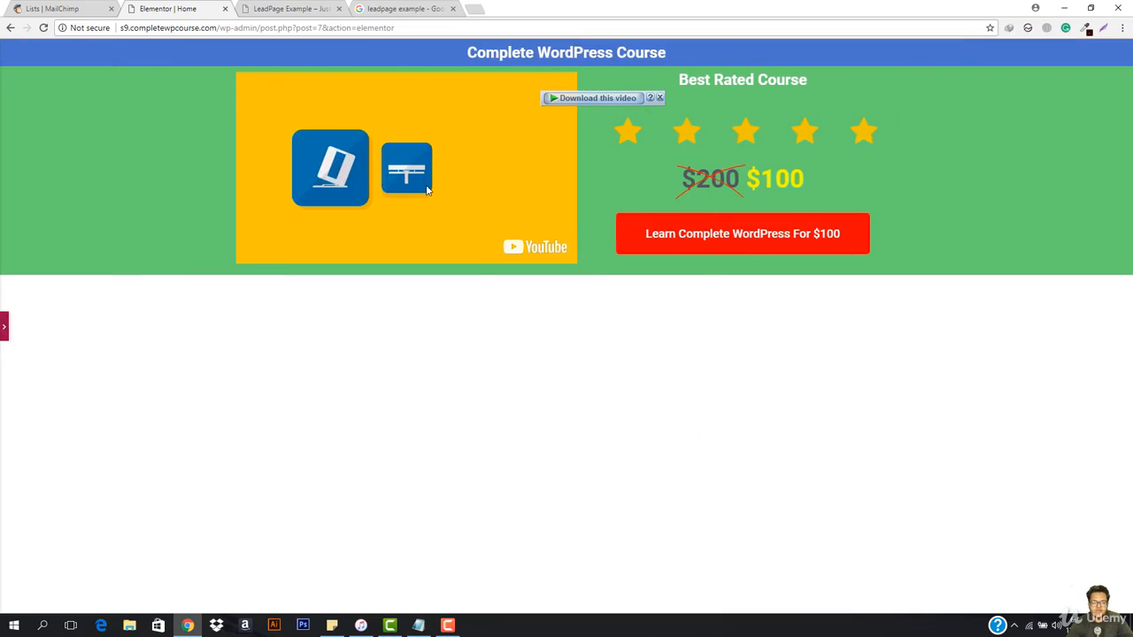
pyautogui.click(4, 327)
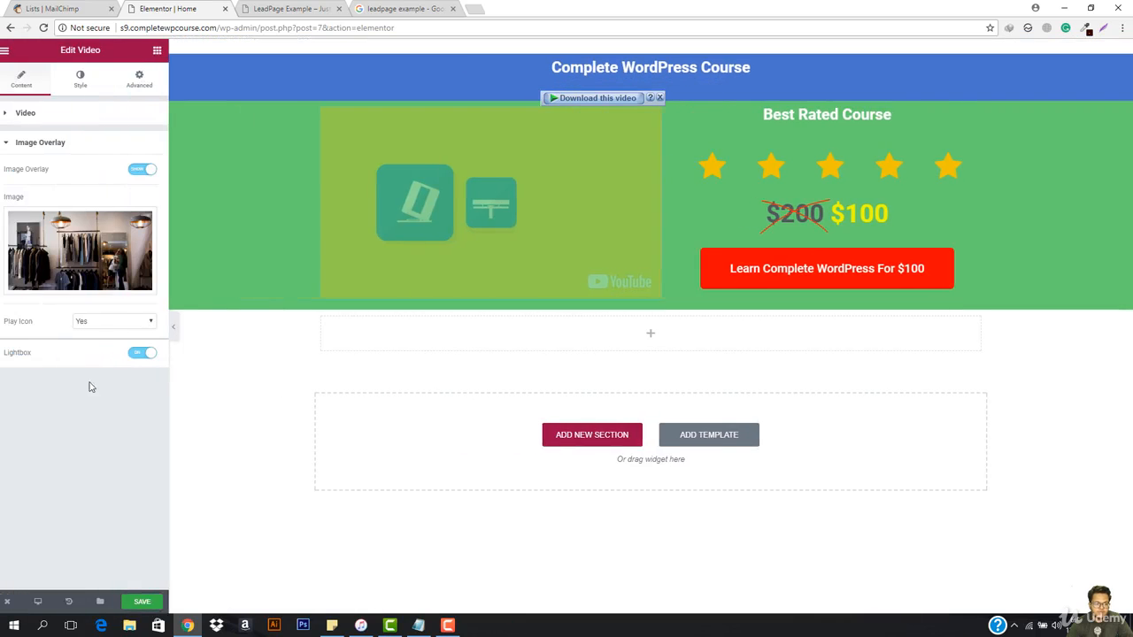
pyautogui.click(490, 207)
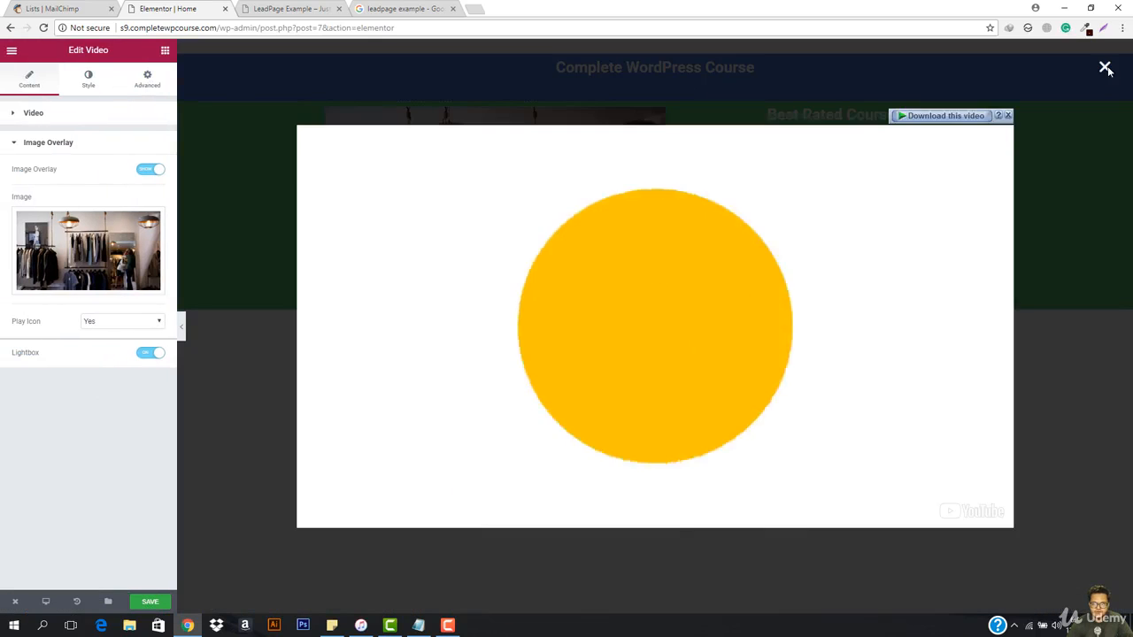
pyautogui.click(1103, 68)
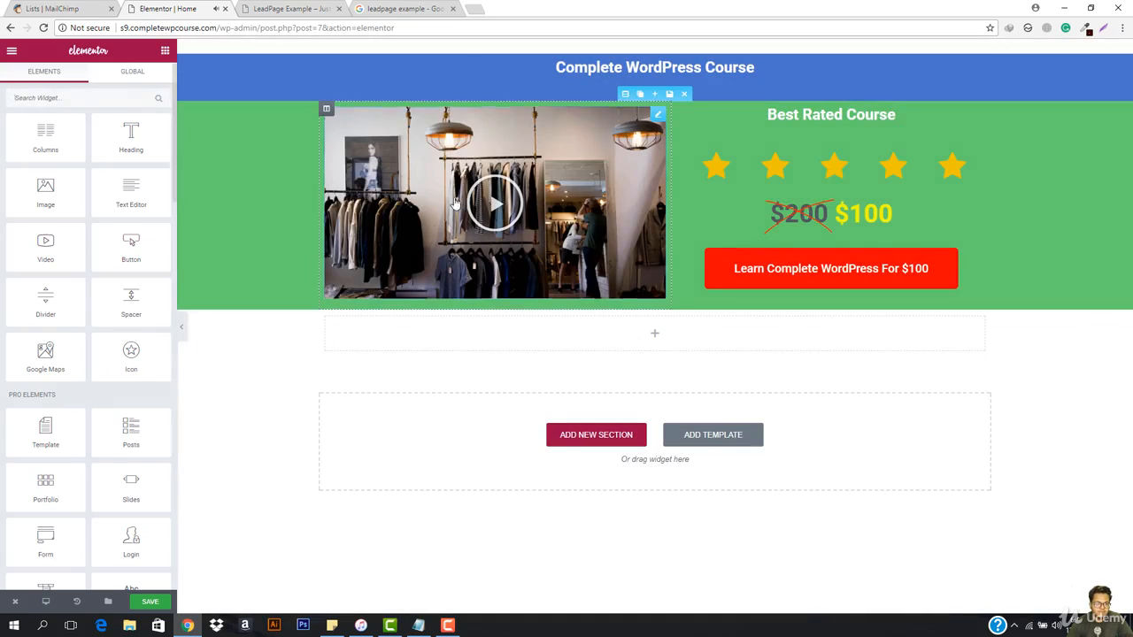
# Step: Review the video's style options, including the lightbox content position and entrance animation
pyautogui.click(658, 113)
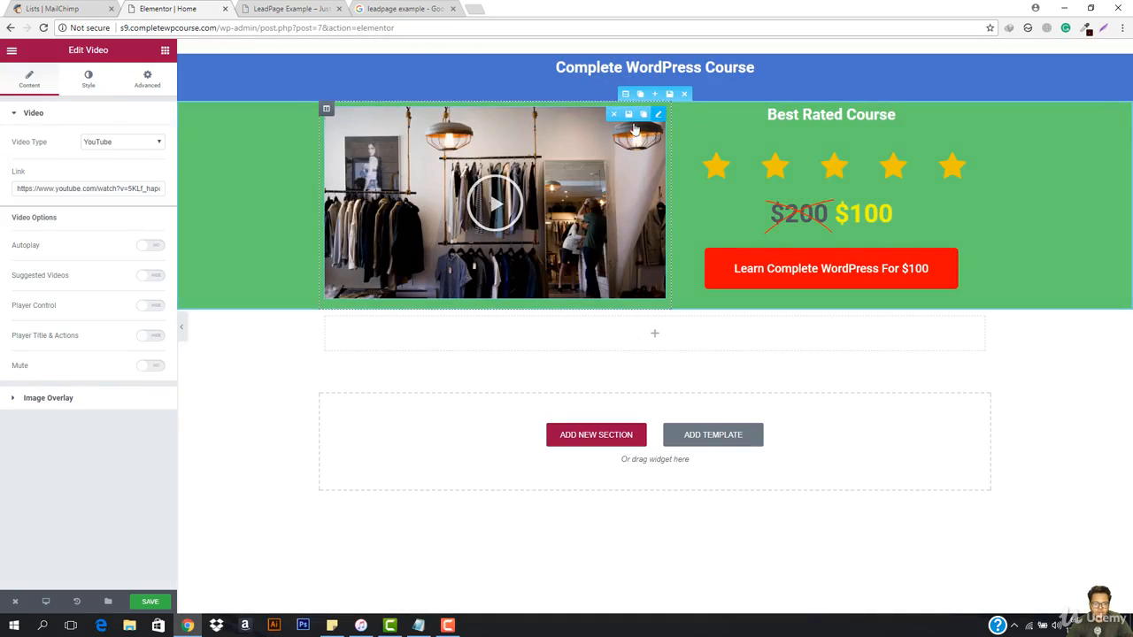
pyautogui.click(92, 81)
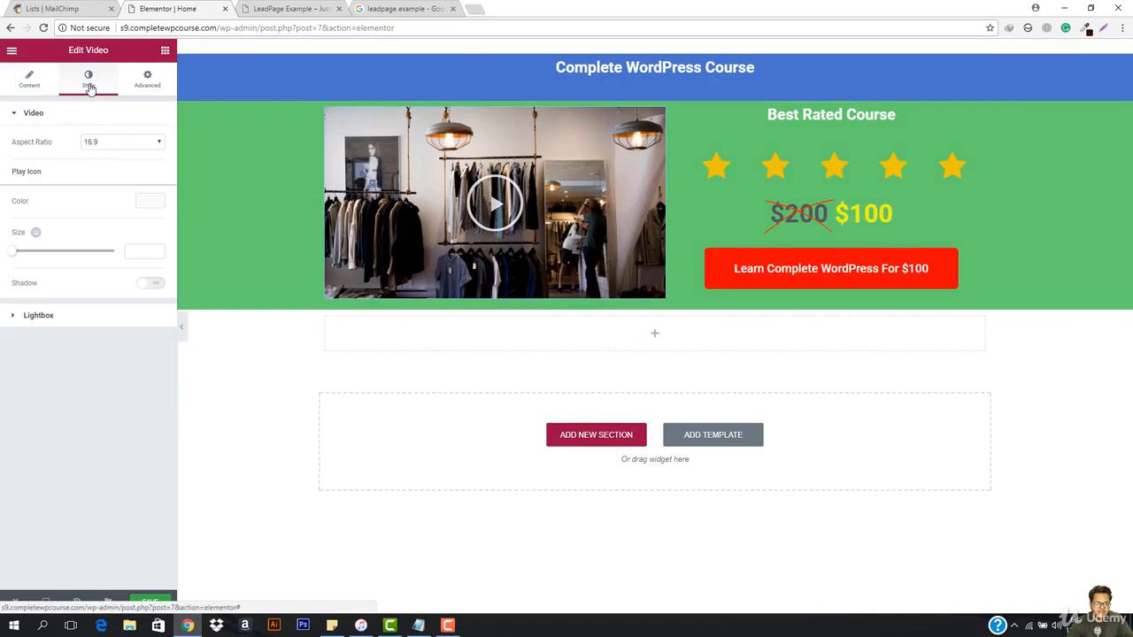
pyautogui.click(143, 81)
pyautogui.click(88, 80)
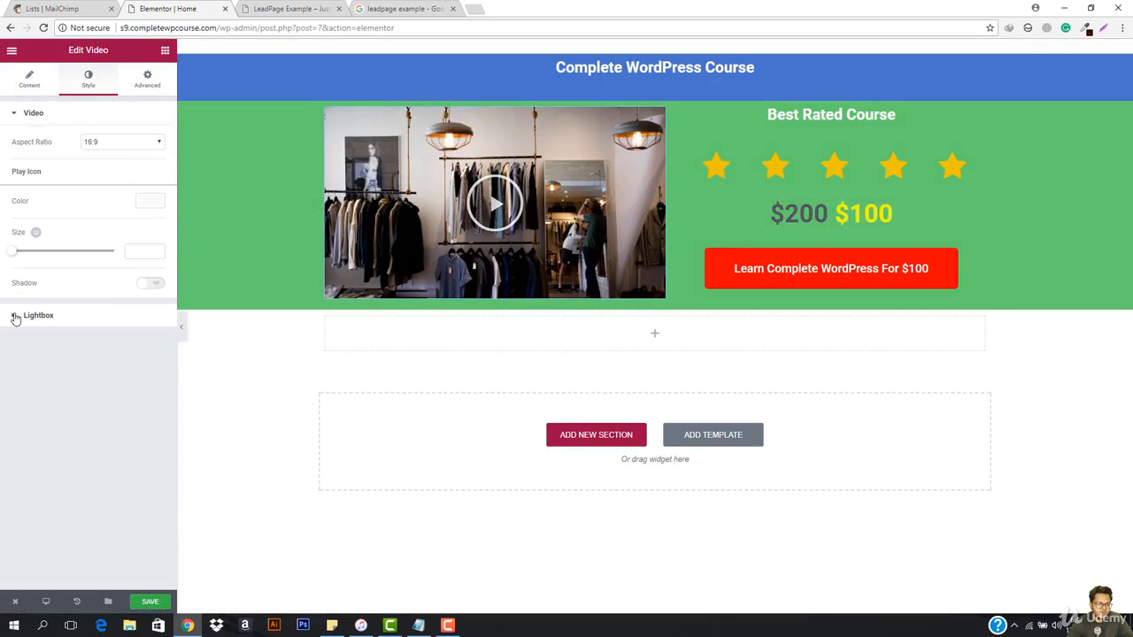
pyautogui.click(15, 316)
pyautogui.click(126, 311)
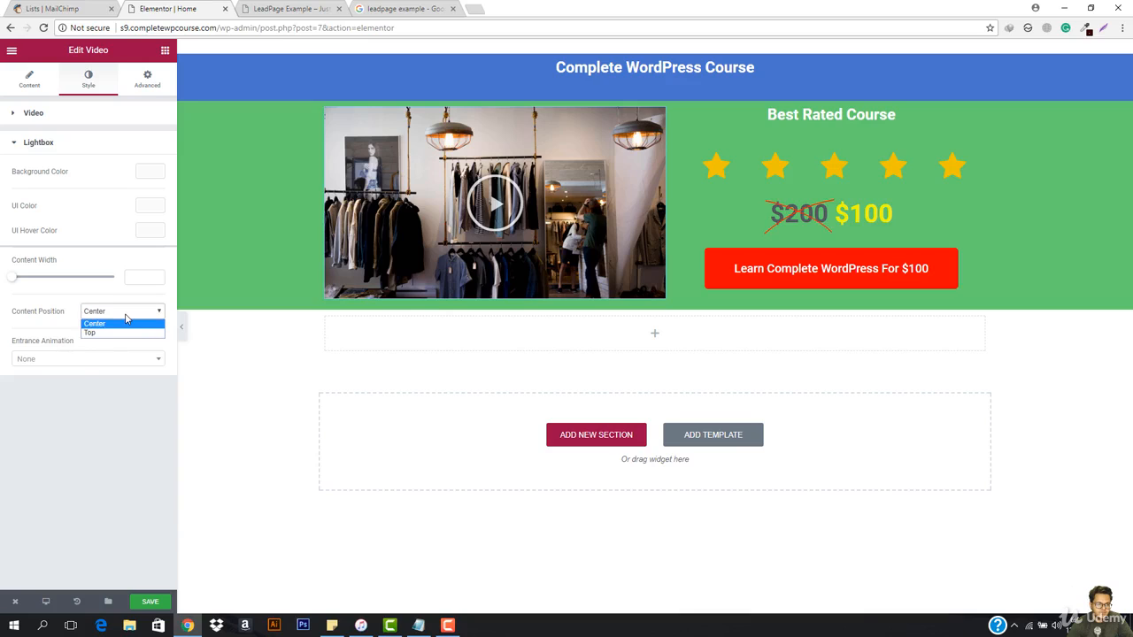
pyautogui.click(121, 323)
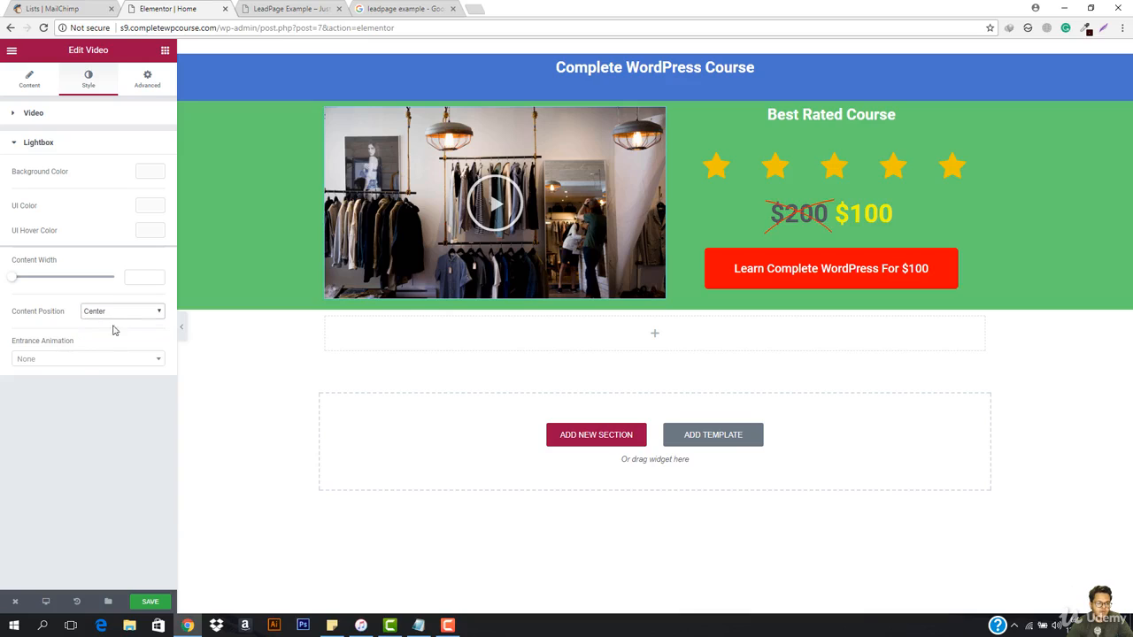
pyautogui.click(56, 359)
pyautogui.click(57, 361)
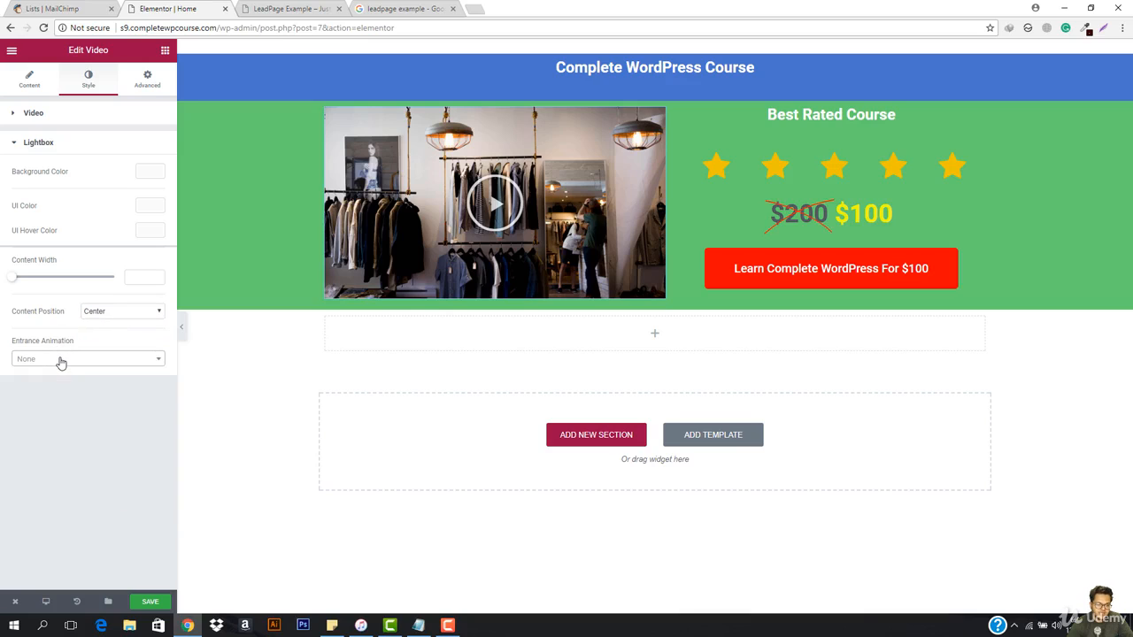
# Step: Give the video widget a Solid border
pyautogui.click(147, 78)
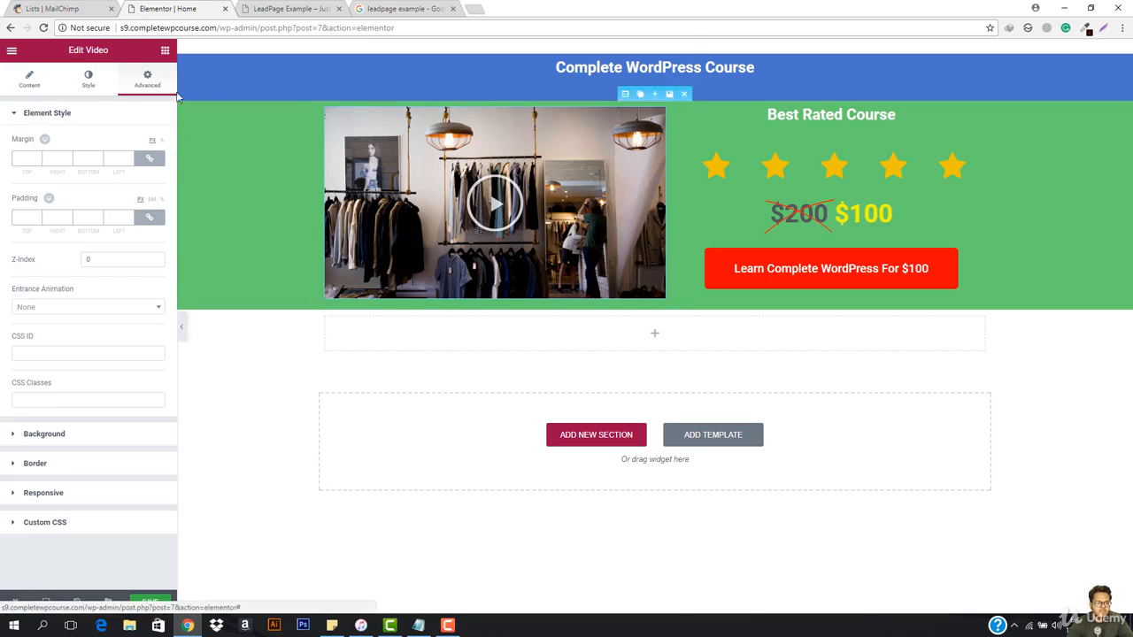
pyautogui.click(39, 438)
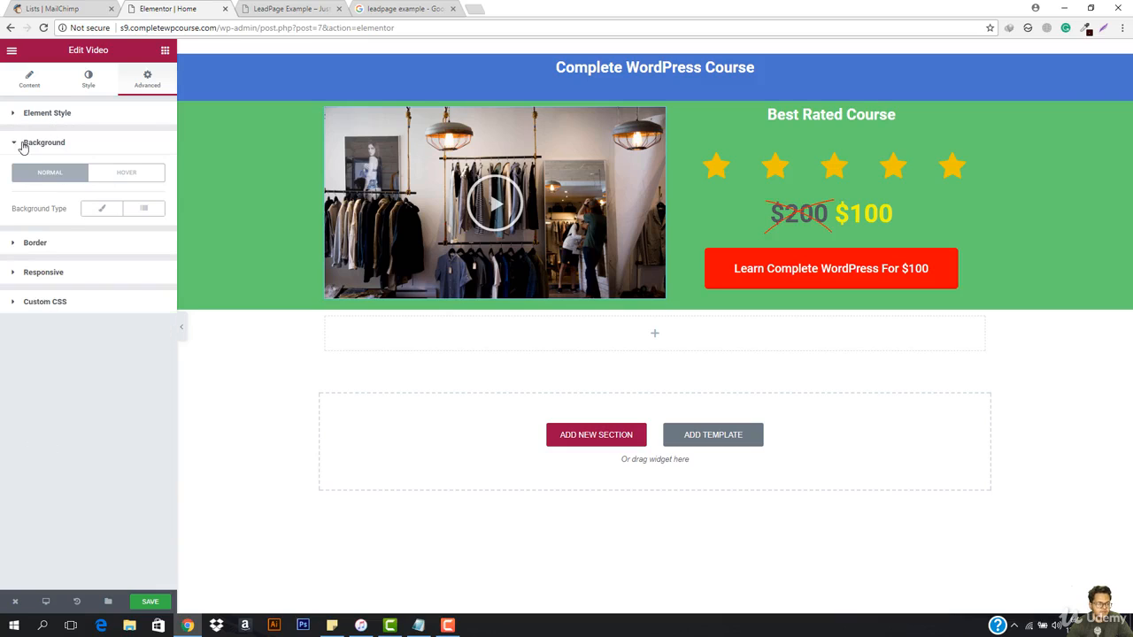
pyautogui.click(23, 145)
pyautogui.click(47, 119)
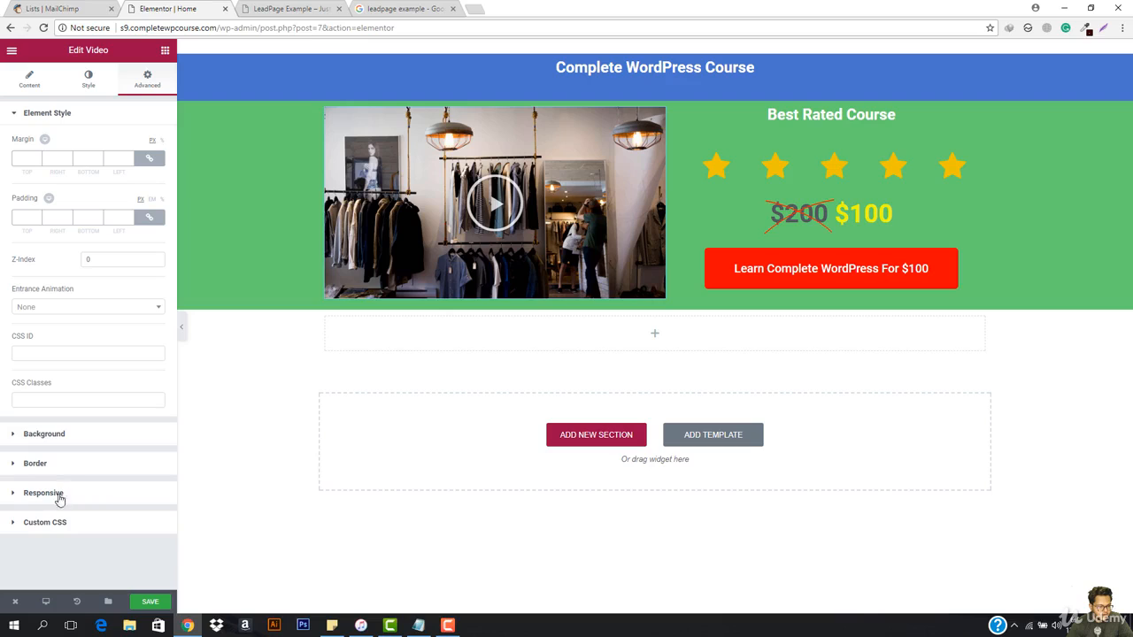
pyautogui.click(36, 467)
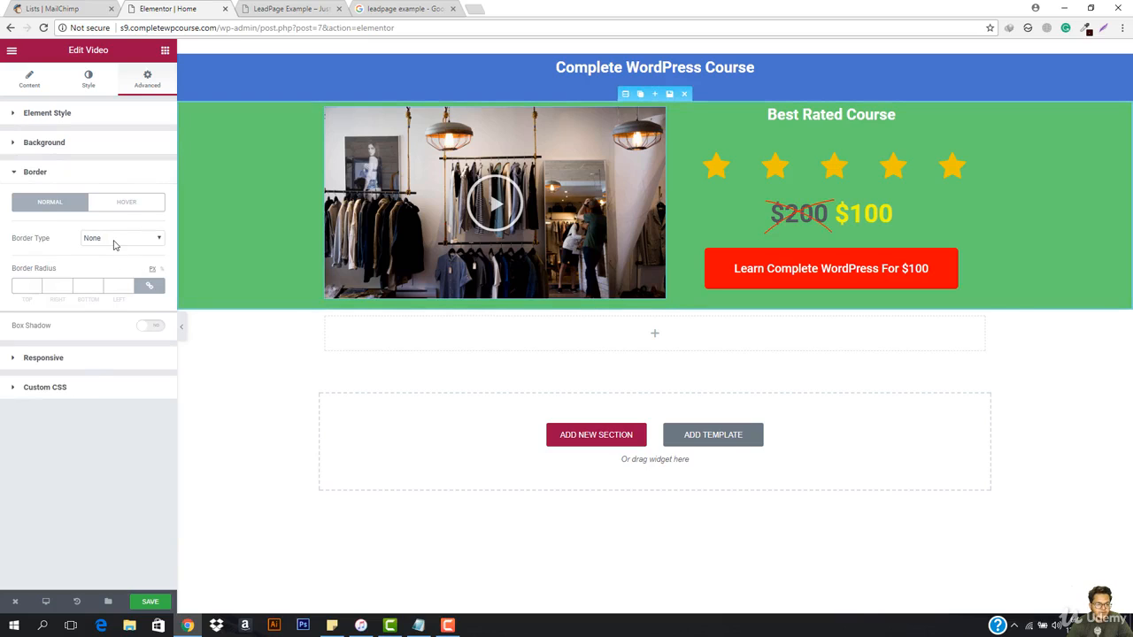
pyautogui.click(113, 245)
pyautogui.click(105, 256)
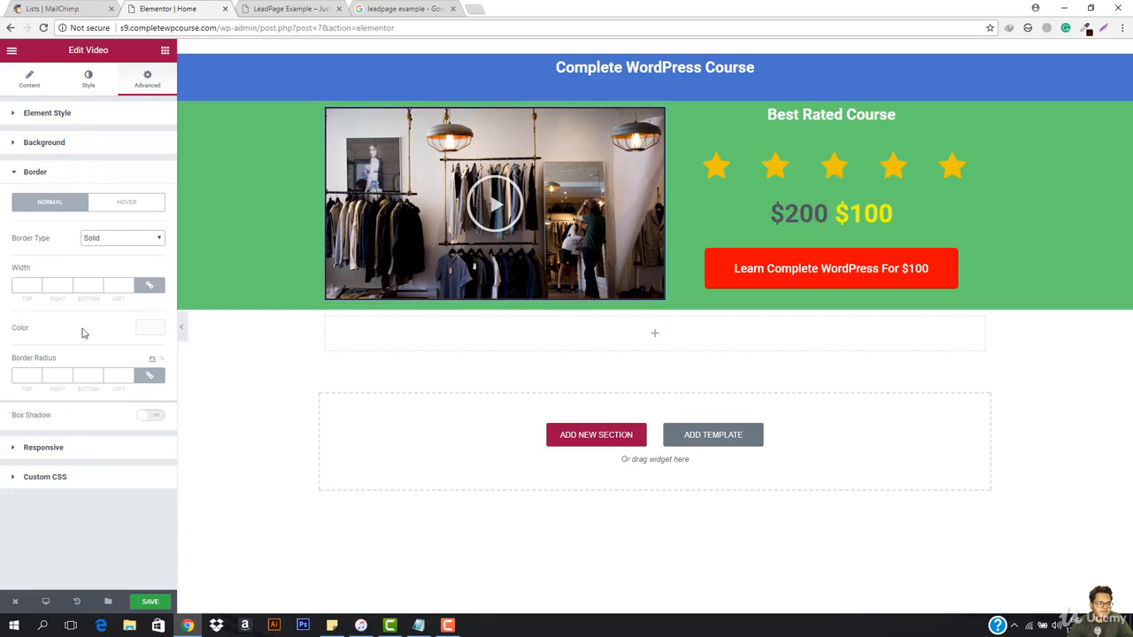
pyautogui.click(31, 455)
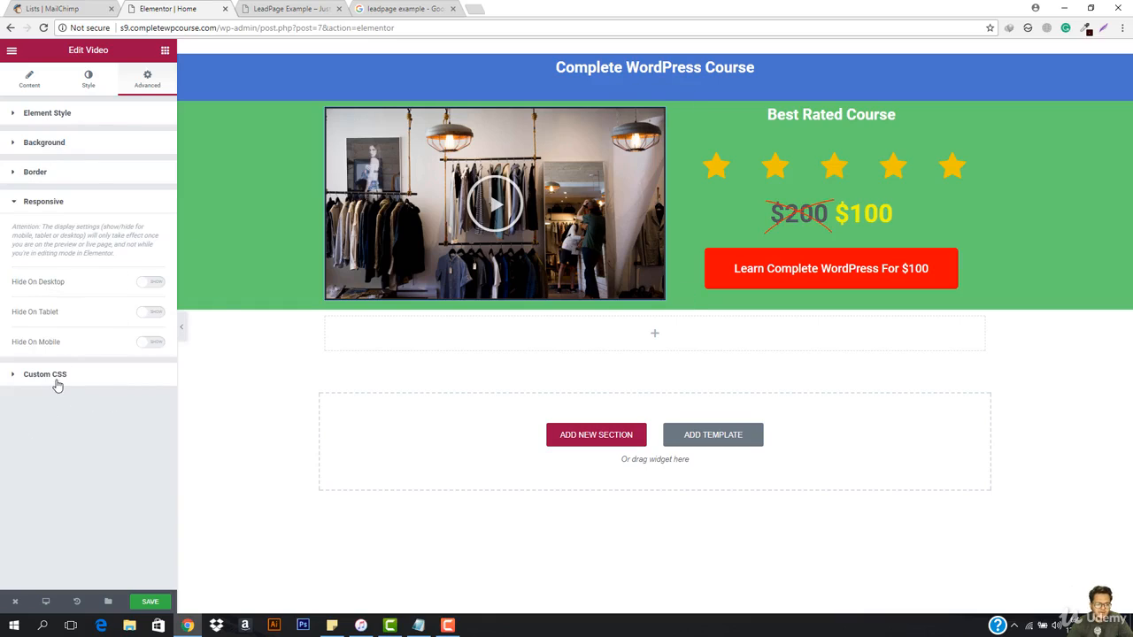
pyautogui.click(57, 381)
pyautogui.click(27, 87)
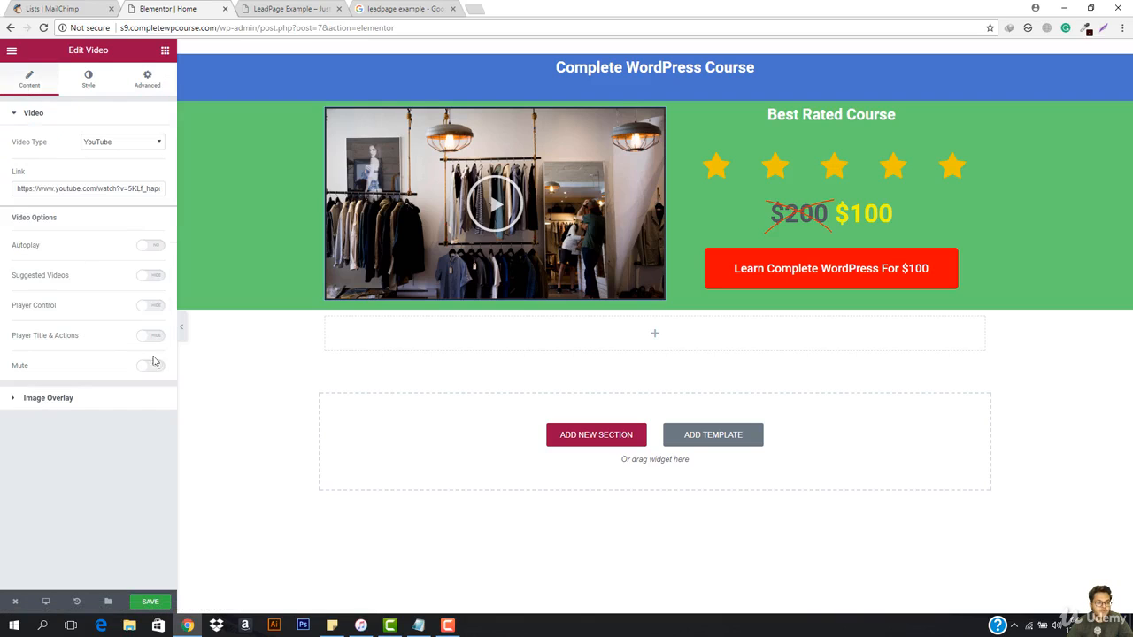
pyautogui.click(89, 79)
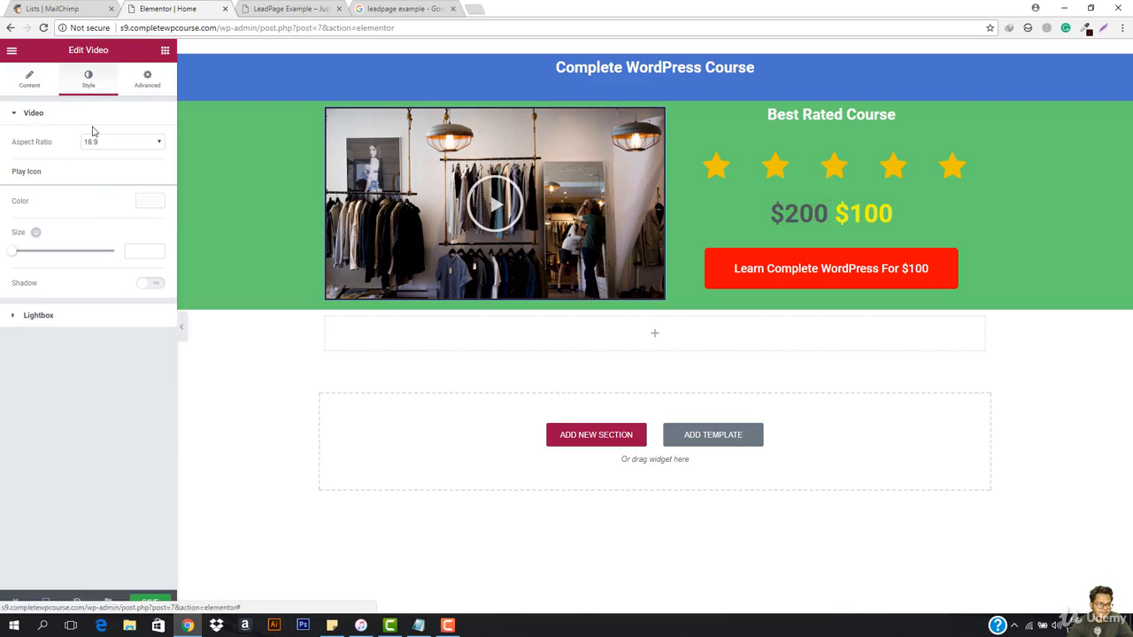
pyautogui.click(27, 115)
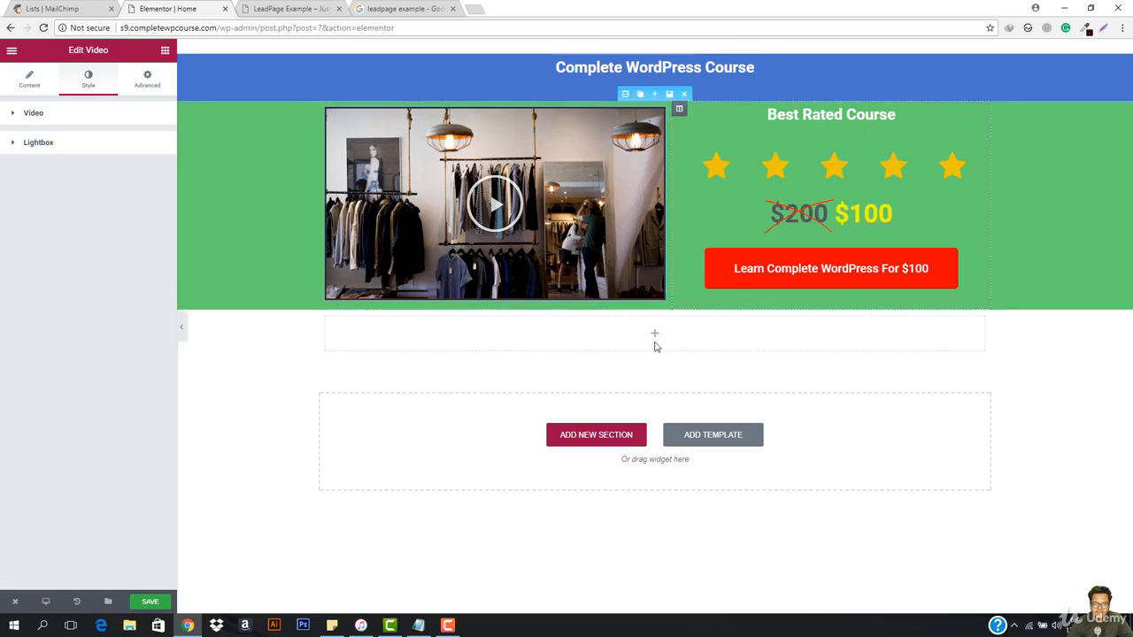
# Step: Unlink the green section's padding values and set its top and bottom padding to 100 px
pyautogui.click(624, 94)
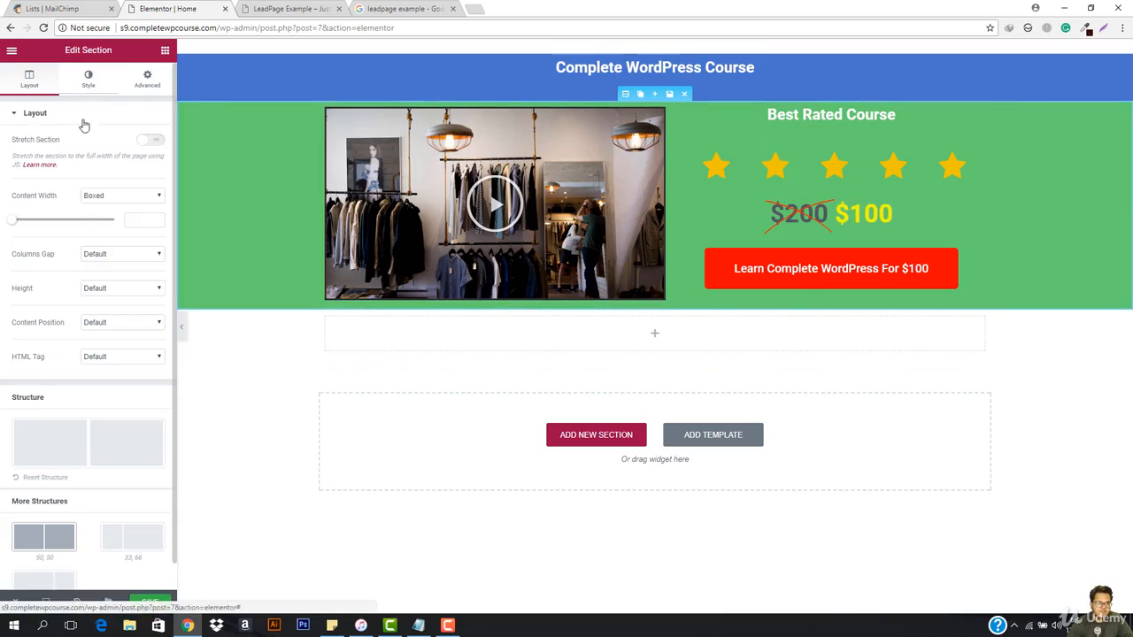
pyautogui.click(147, 78)
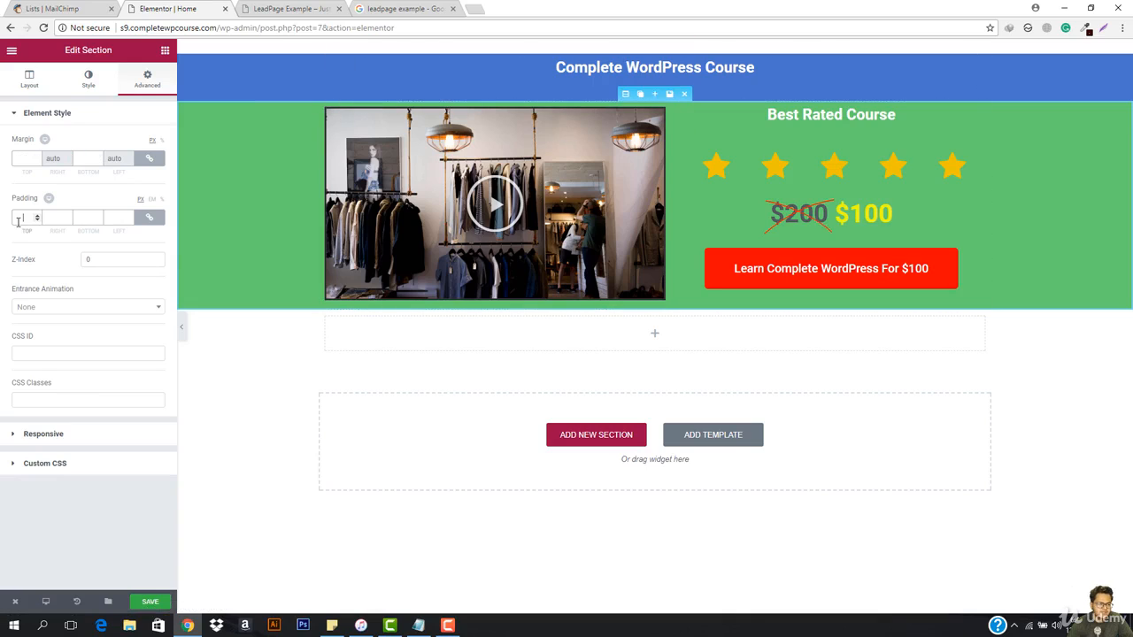
pyautogui.click(150, 218)
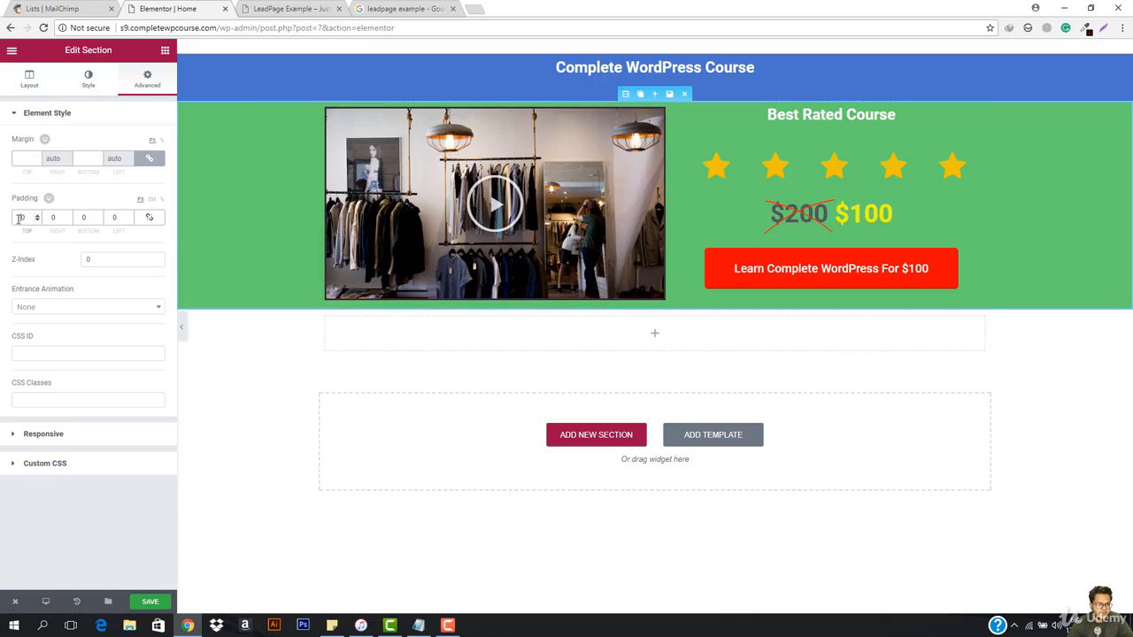
pyautogui.write('100')
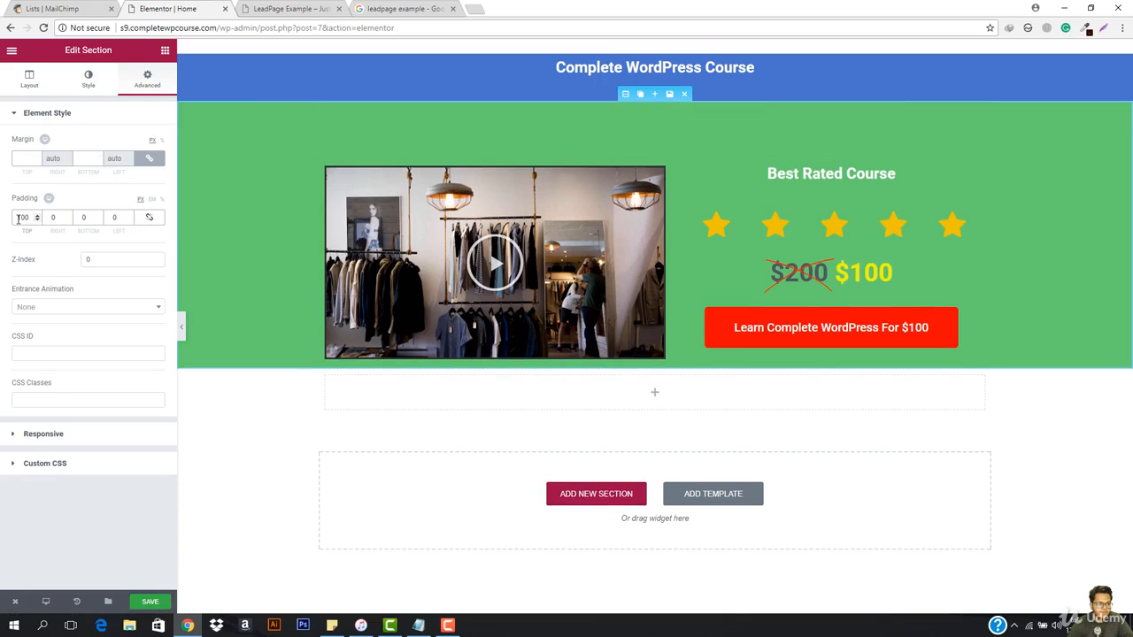
pyautogui.click(78, 216)
pyautogui.write('100')
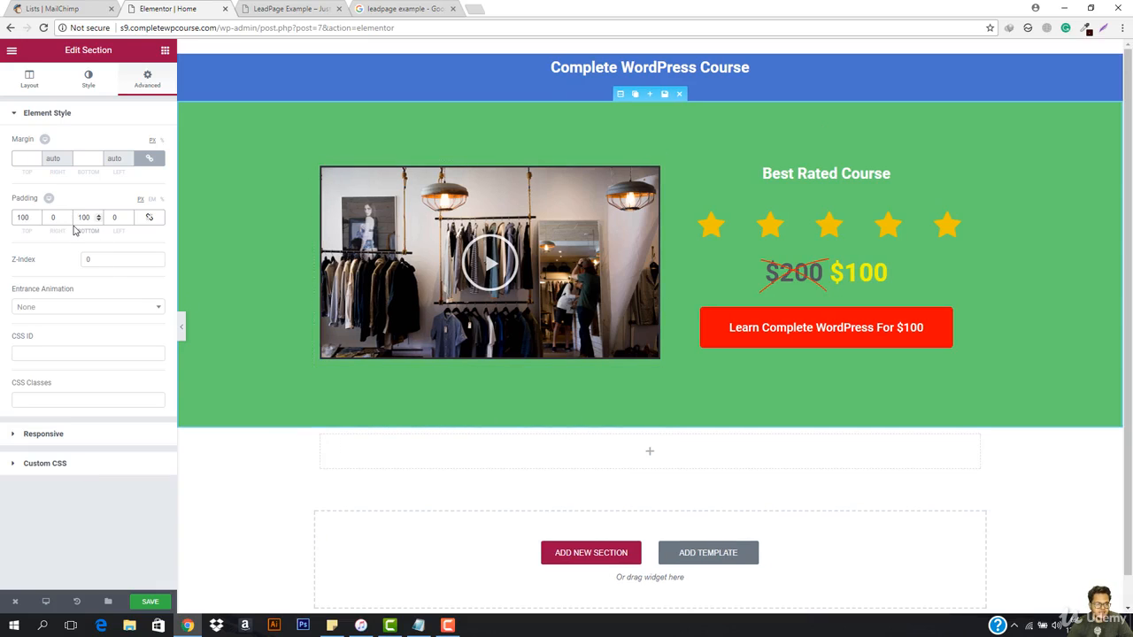
# Step: Enable custom typography for the Best Rated Course heading and set its font family to Annie Use Your Telescope
pyautogui.click(832, 177)
pyautogui.click(90, 84)
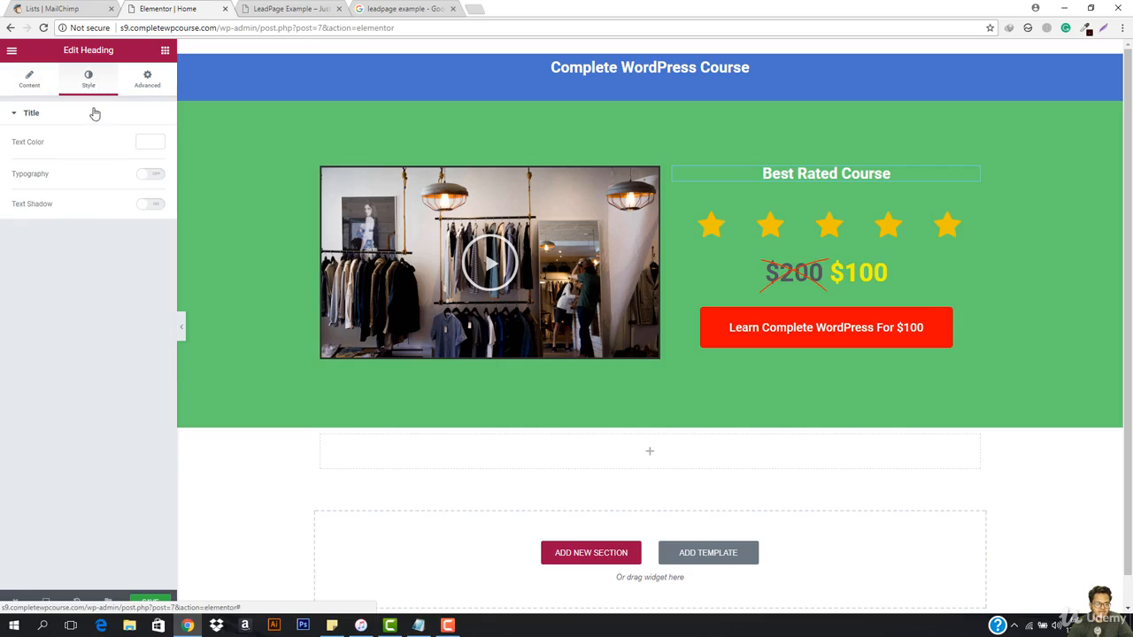
pyautogui.click(152, 174)
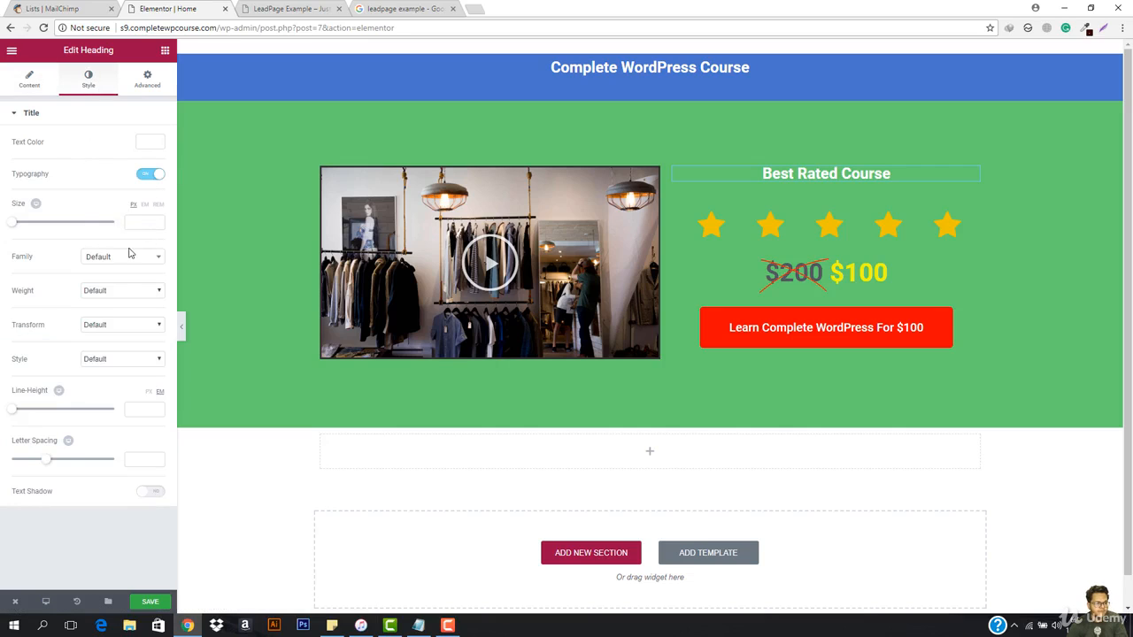
pyautogui.click(131, 258)
pyautogui.write('p')
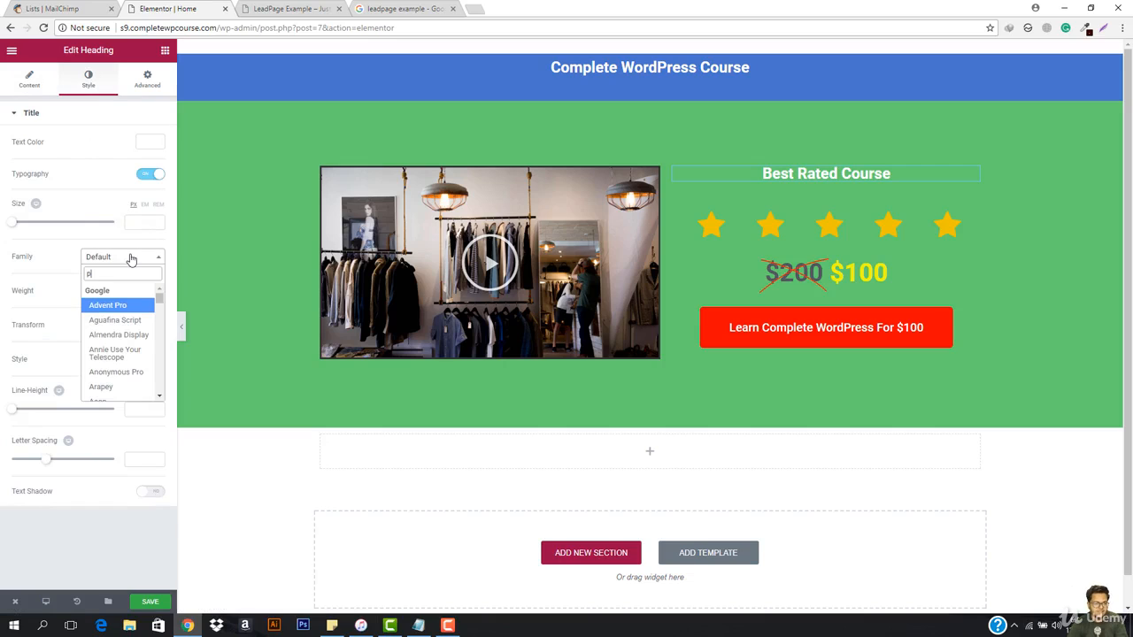
pyautogui.press('BackSpace')
pyautogui.write('ope')
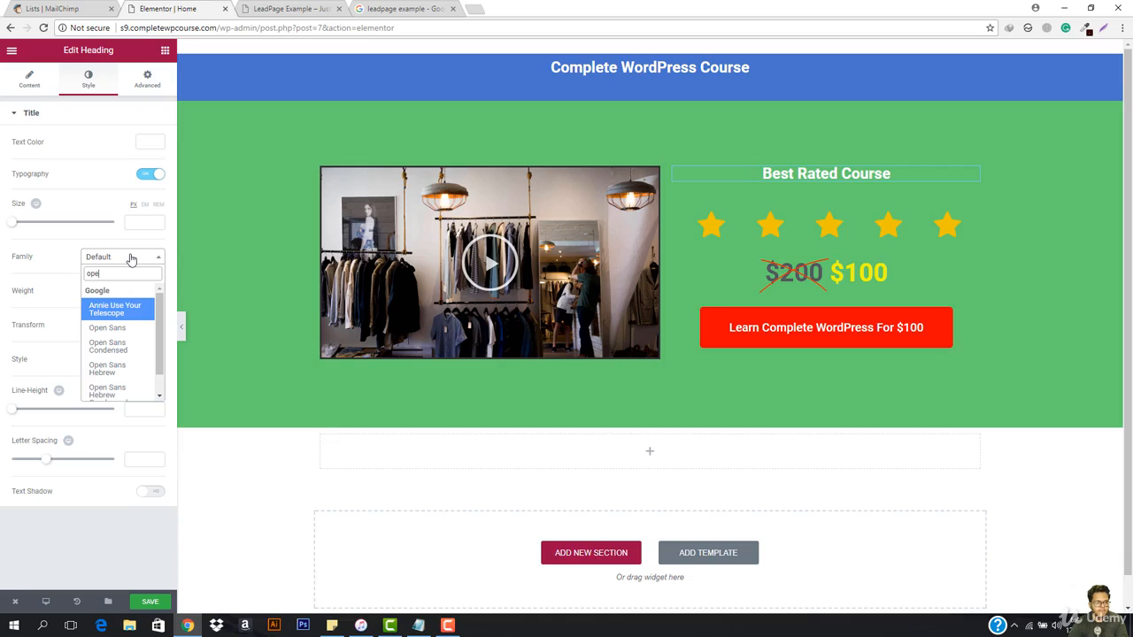
pyautogui.press('Return')
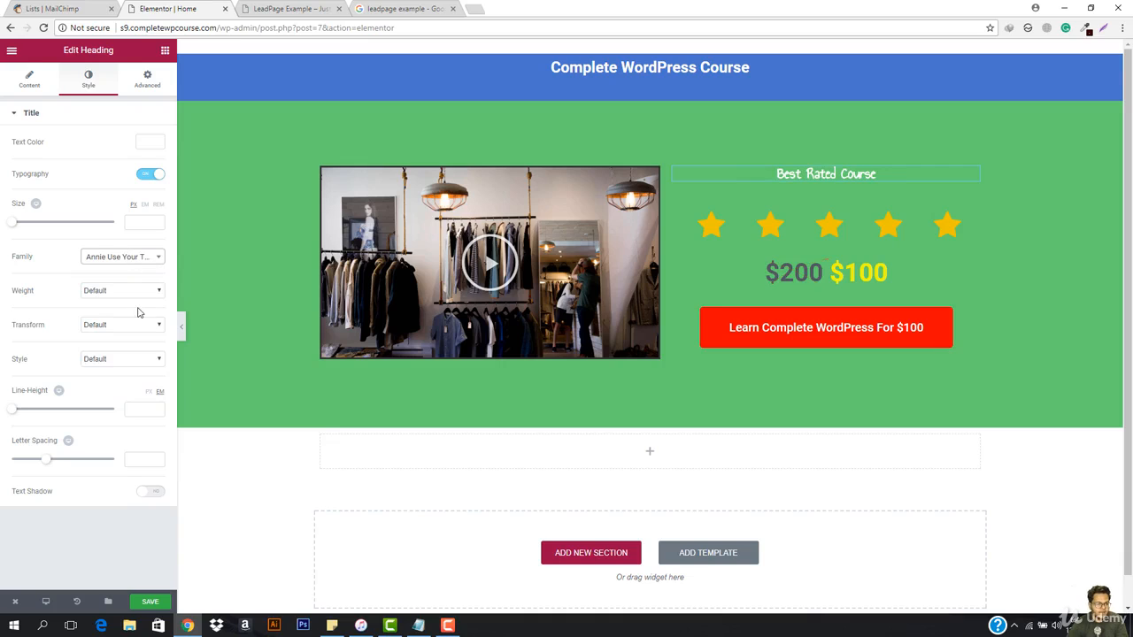
# Step: Set the Best Rated Course heading's font weight to 100 and its size to 54 px
pyautogui.click(117, 289)
pyautogui.click(114, 303)
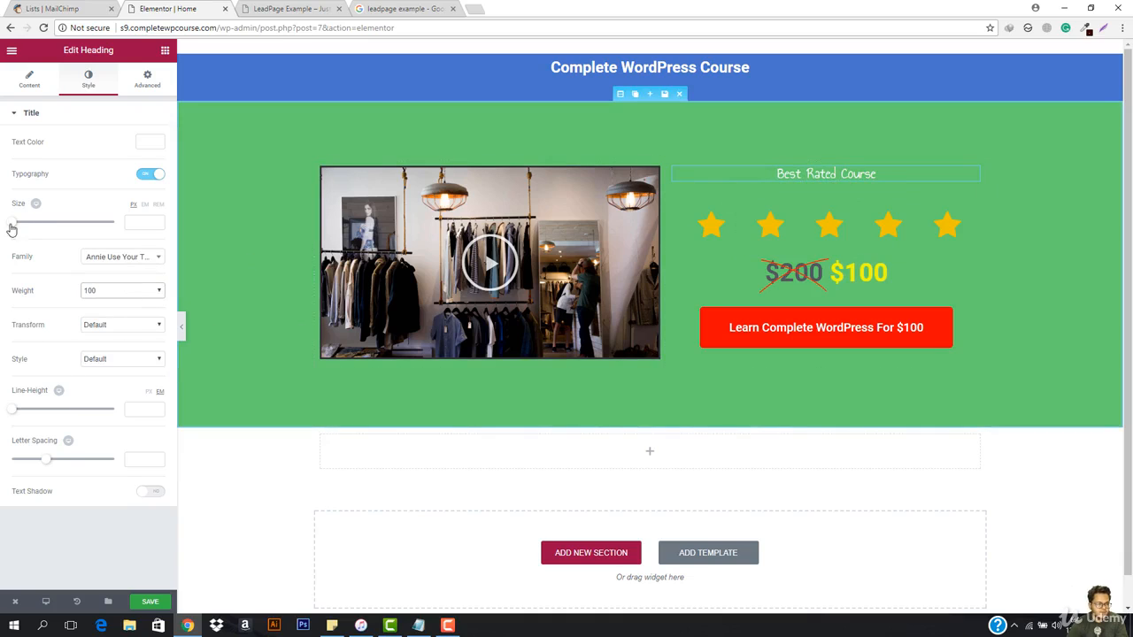
pyautogui.moveTo(11, 227); pyautogui.dragTo(38, 229)
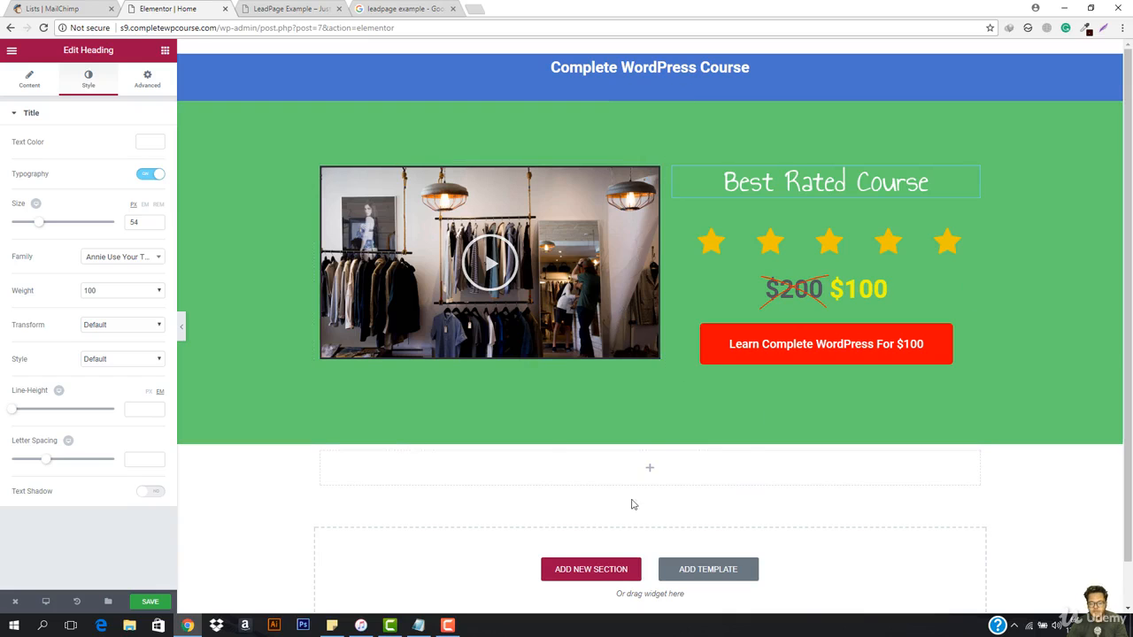
# Step: Set the CSS ID of the empty section below the green one to #go and set the red course button's link to #go
pyautogui.click(728, 473)
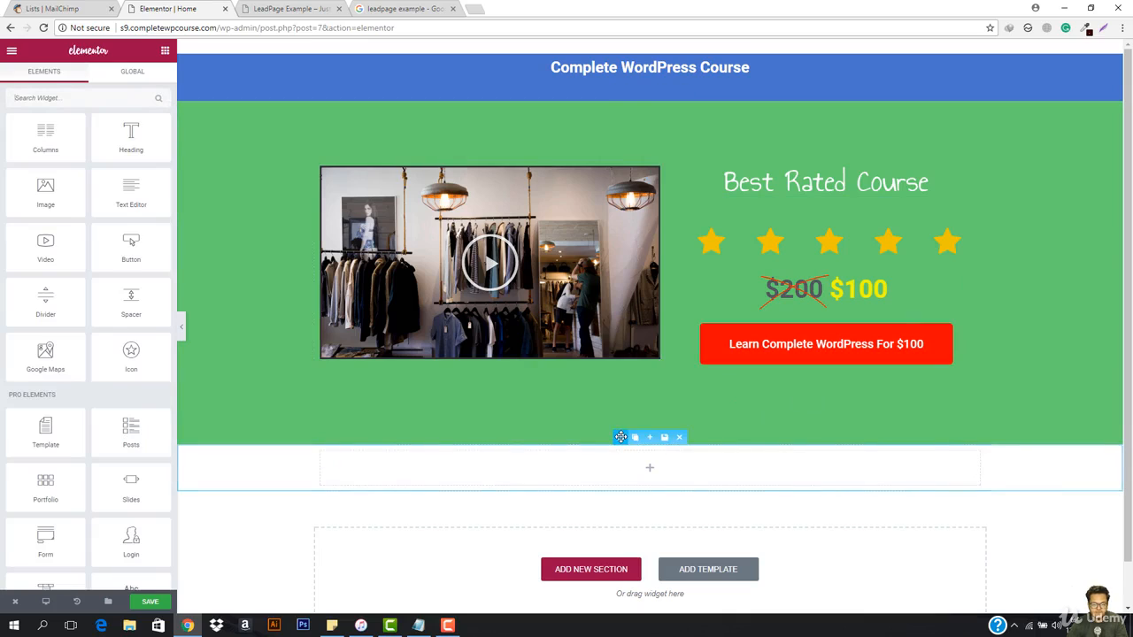
pyautogui.click(620, 437)
pyautogui.click(144, 81)
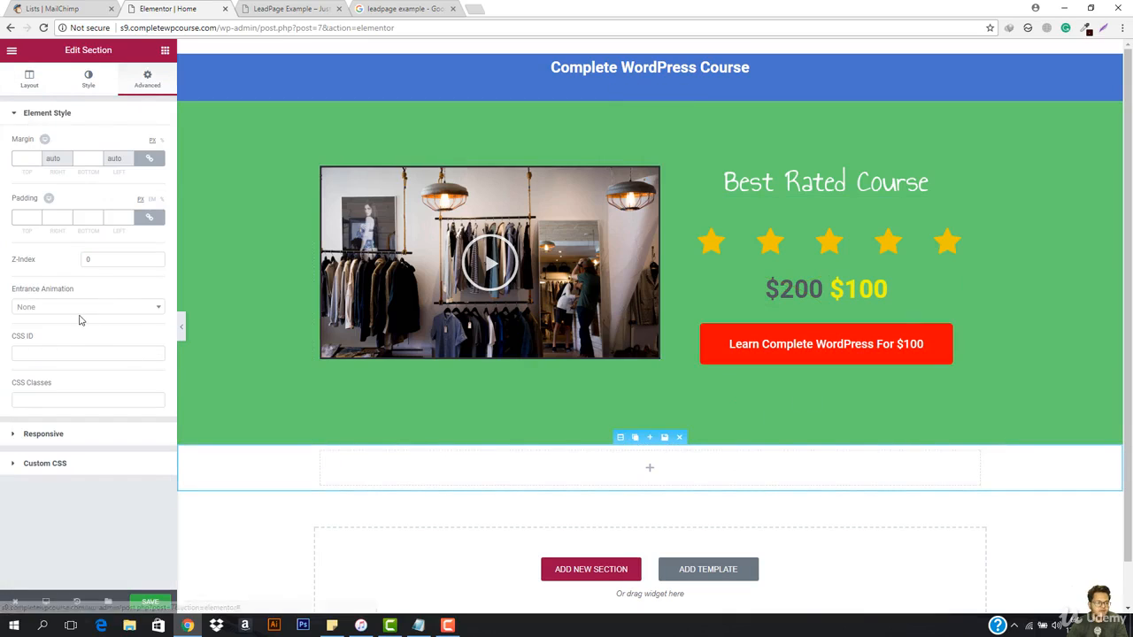
pyautogui.click(64, 354)
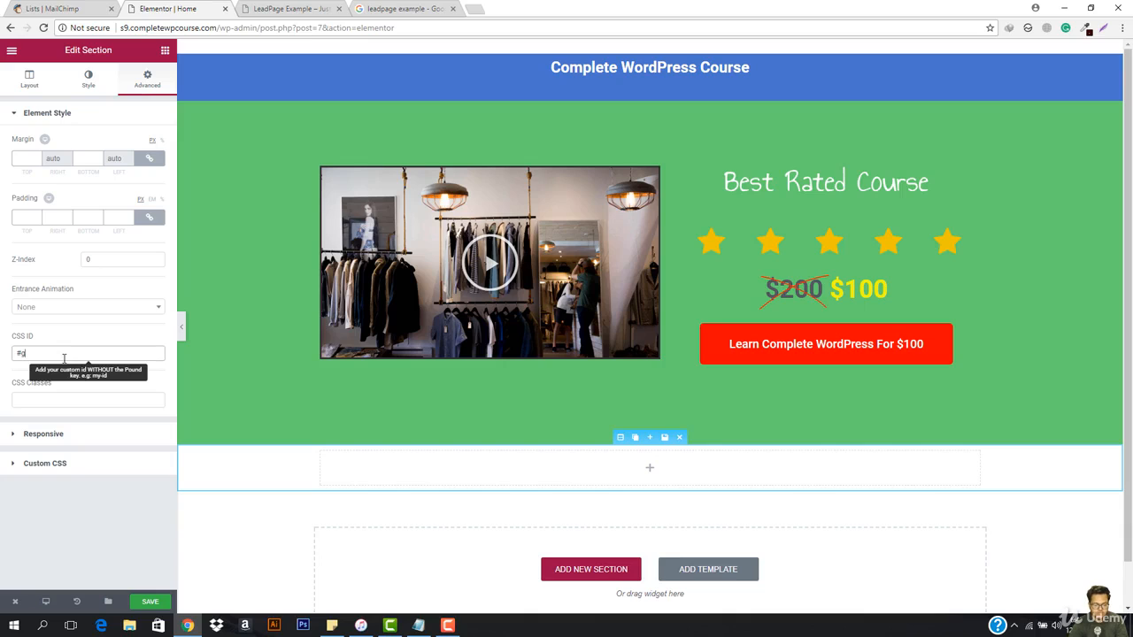
pyautogui.write('#go')
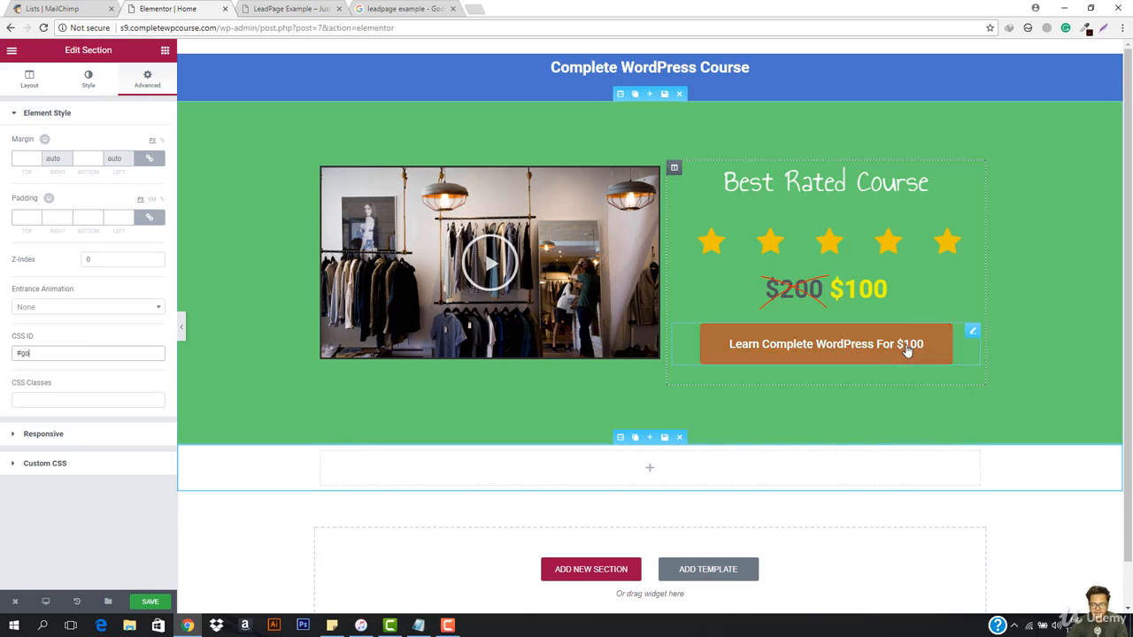
pyautogui.click(859, 354)
pyautogui.doubleClick(46, 223)
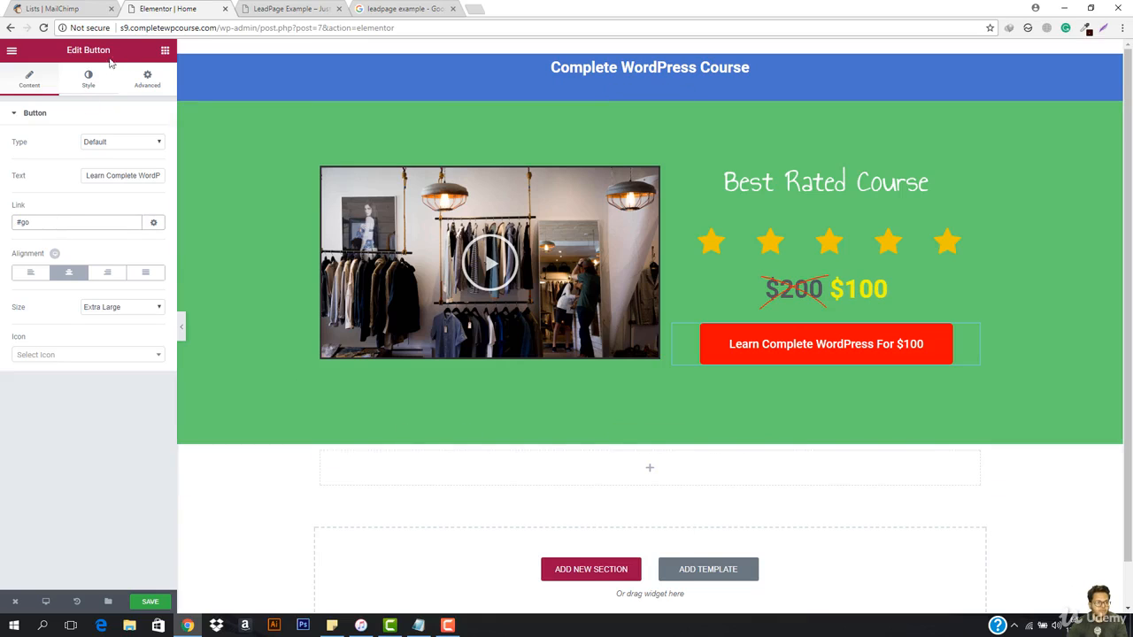
# Step: Add a Heading widget to the empty section below the green one
pyautogui.click(163, 53)
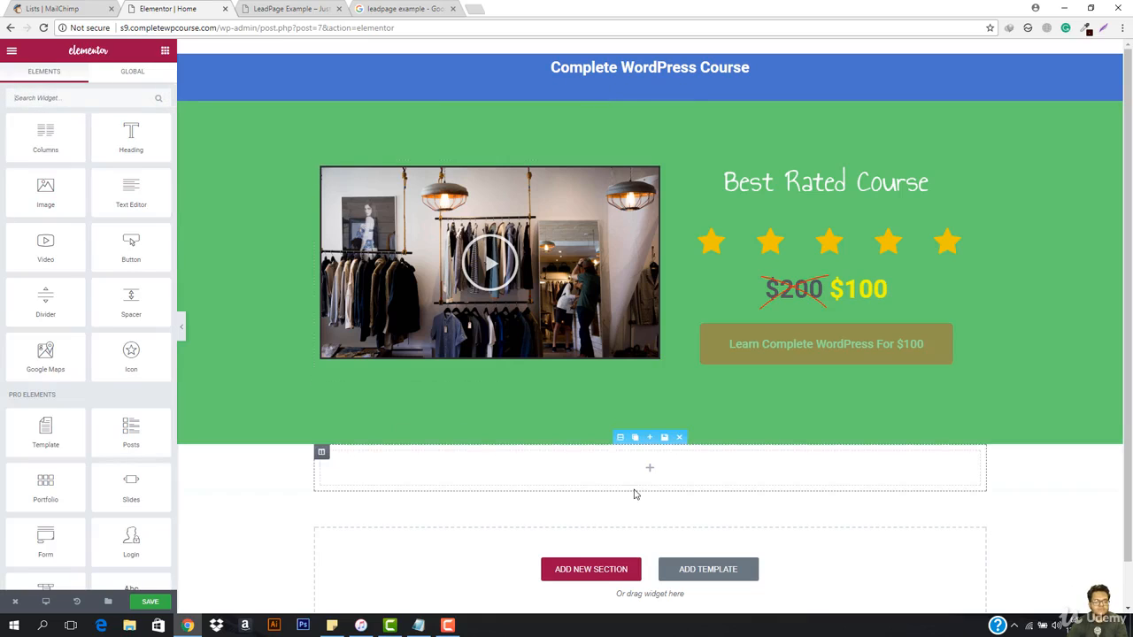
pyautogui.scroll(-1, 684, 440)
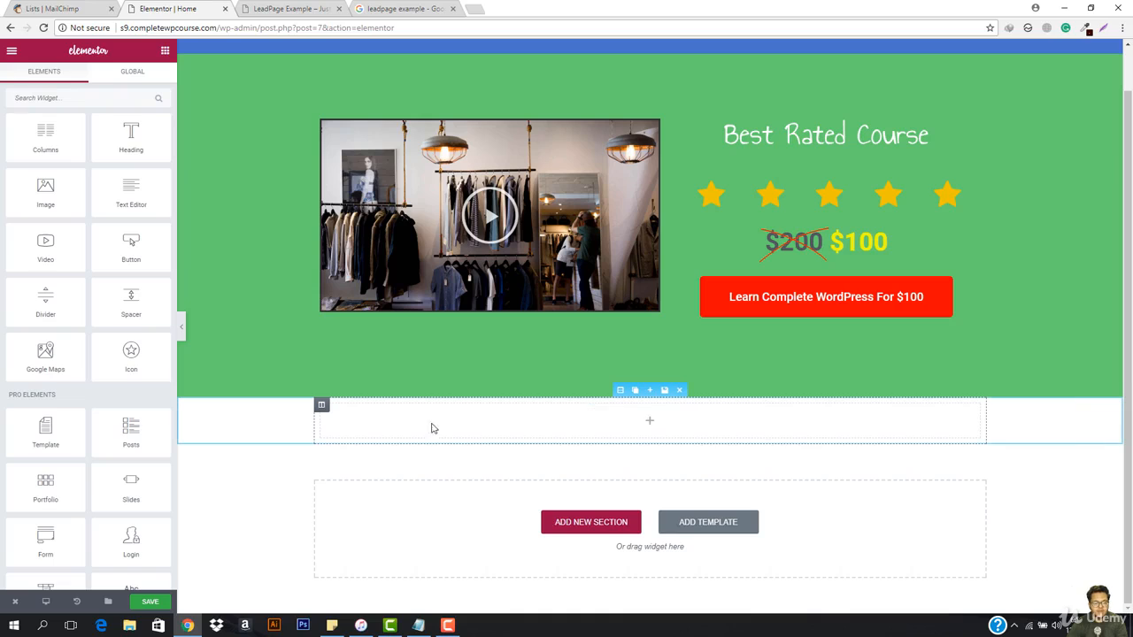
pyautogui.scroll(-3, 35, 390)
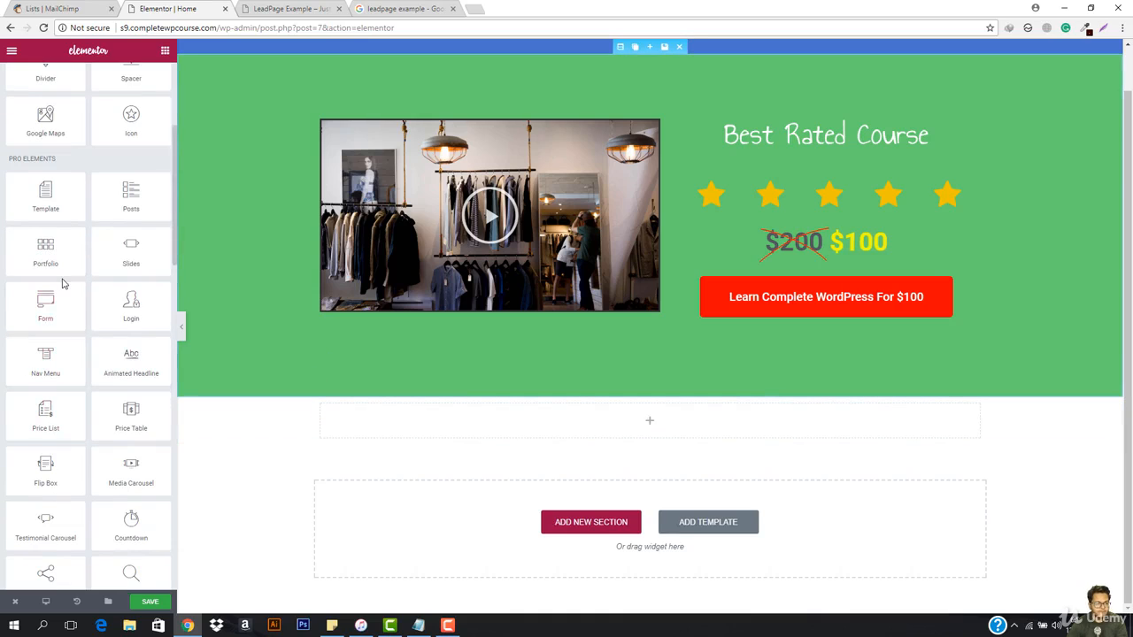
pyautogui.scroll(3, 62, 284)
pyautogui.moveTo(131, 139); pyautogui.dragTo(652, 433)
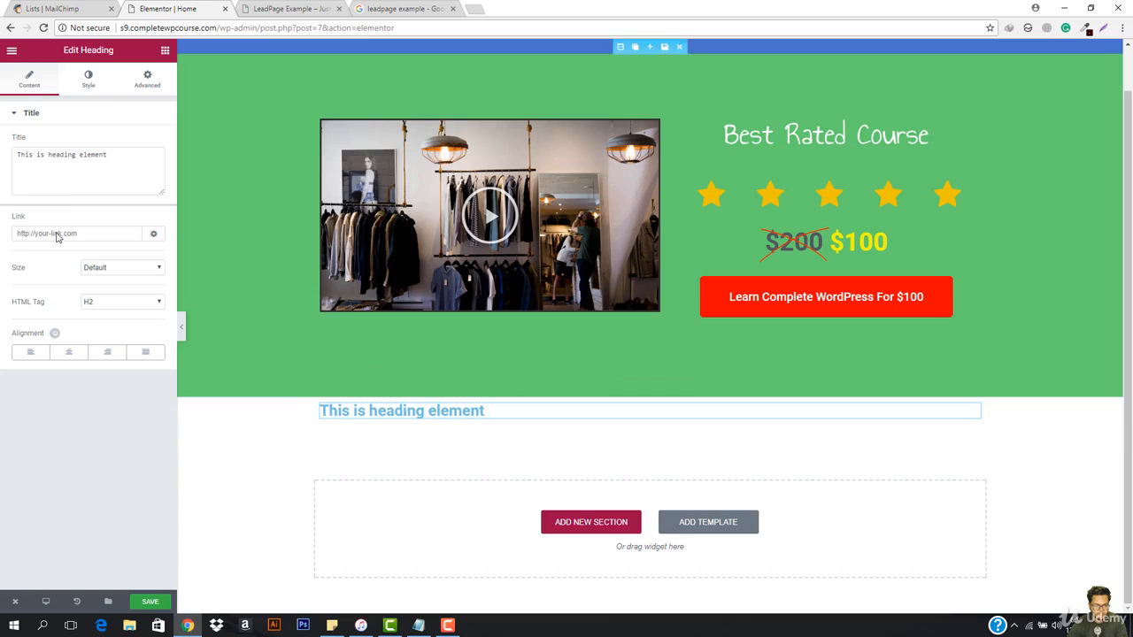
# Step: Change the new heading's title to "Grab This Offer Now" and center it
pyautogui.click(68, 182)
pyautogui.hotkey('ctrl', 'a')
pyautogui.write('G')
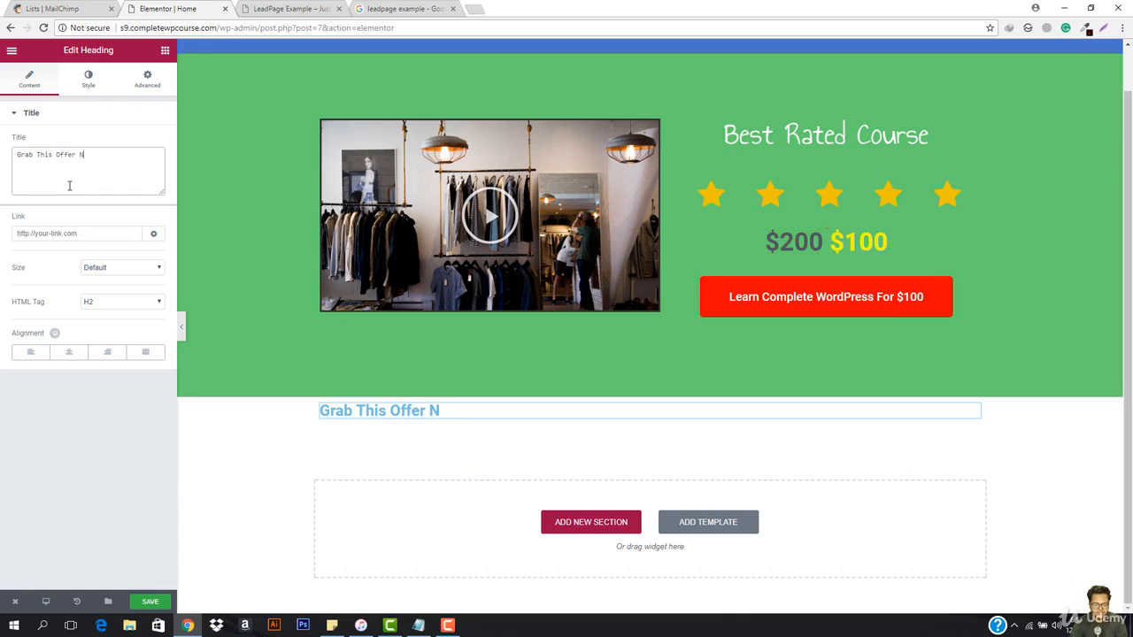
pyautogui.scroll(1, 478, 71)
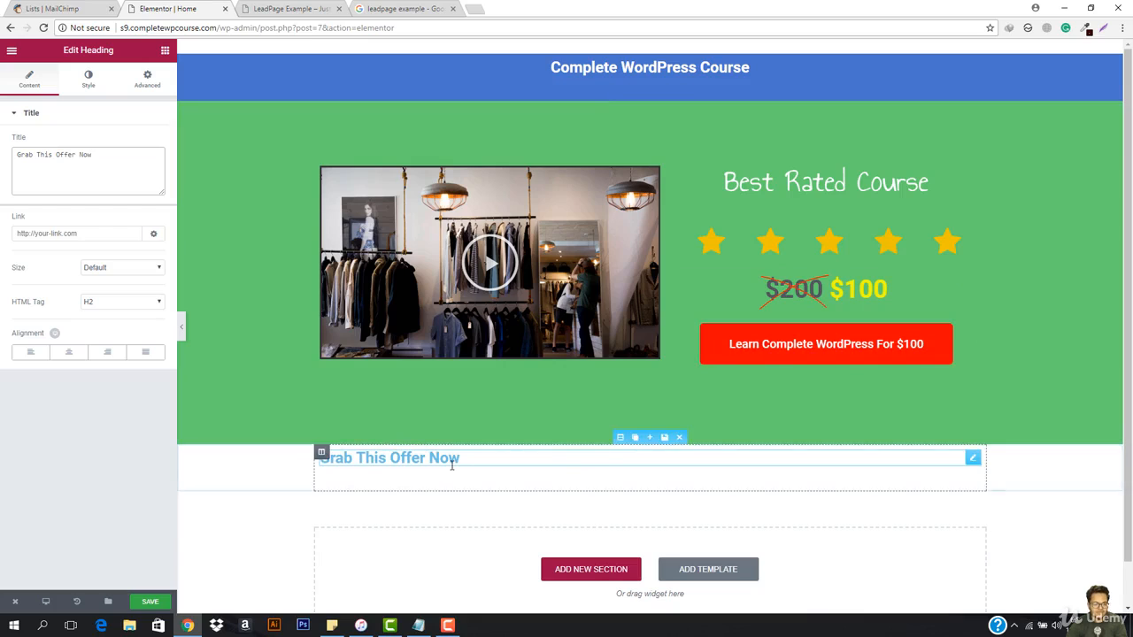
pyautogui.click(68, 354)
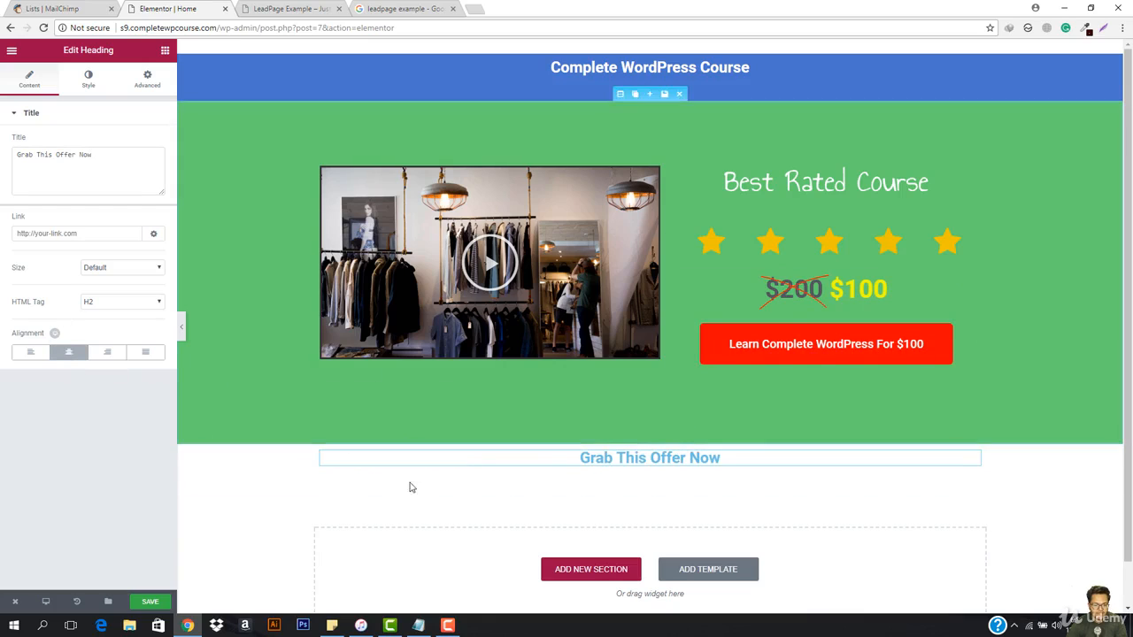
# Step: Set the Grab This Offer Now heading's text color to black (#000000), trying blue and light blue swatches along the way
pyautogui.click(87, 80)
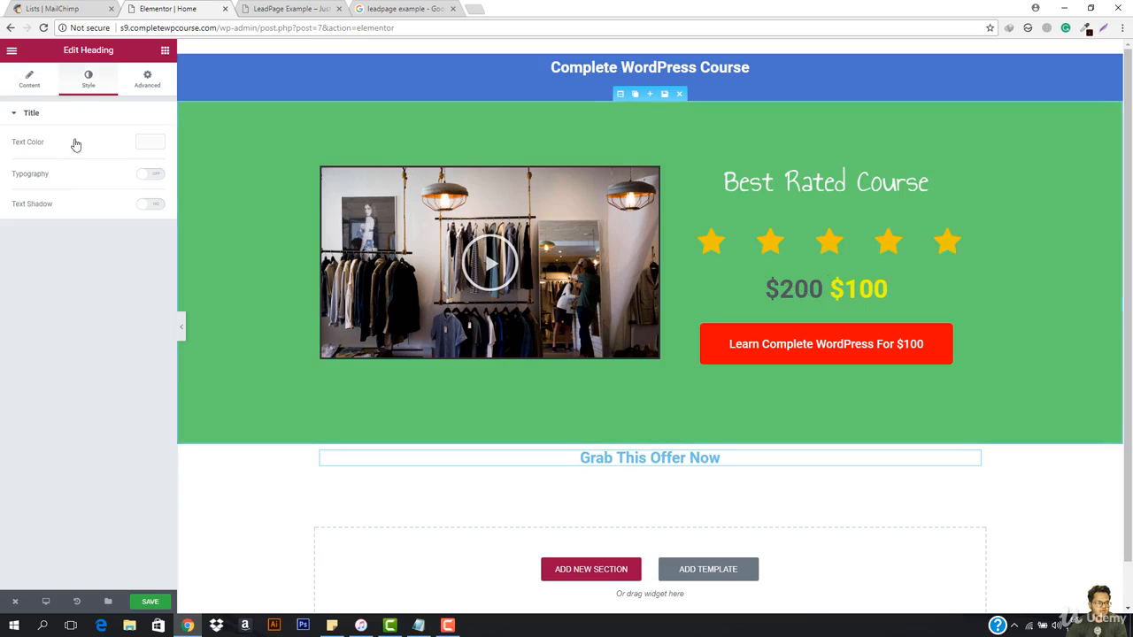
pyautogui.click(151, 144)
pyautogui.click(106, 281)
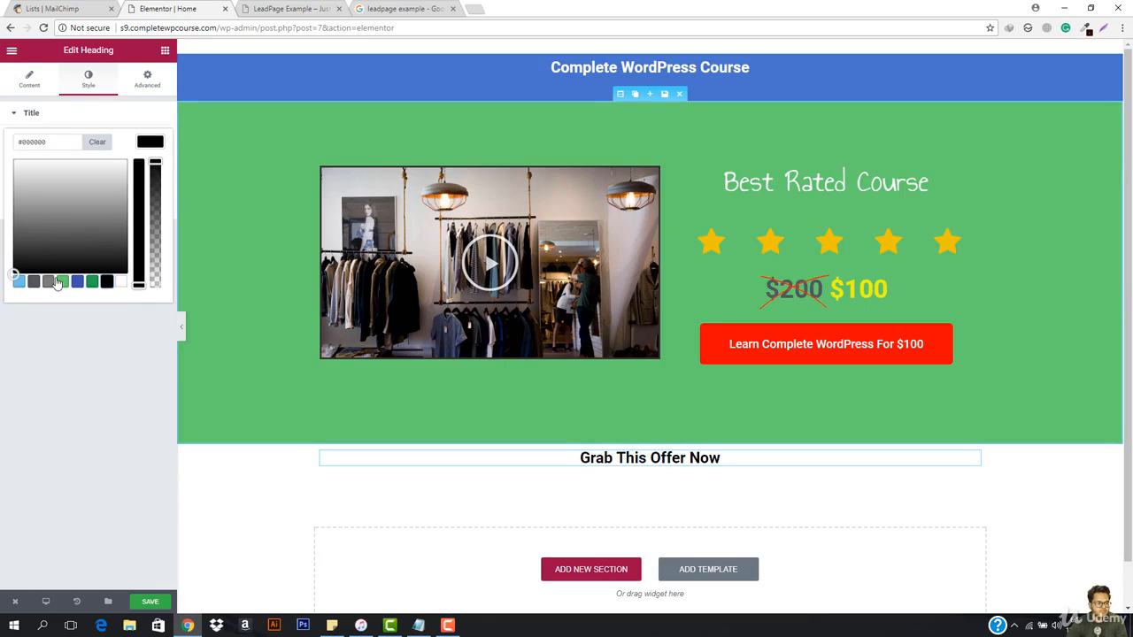
pyautogui.click(77, 282)
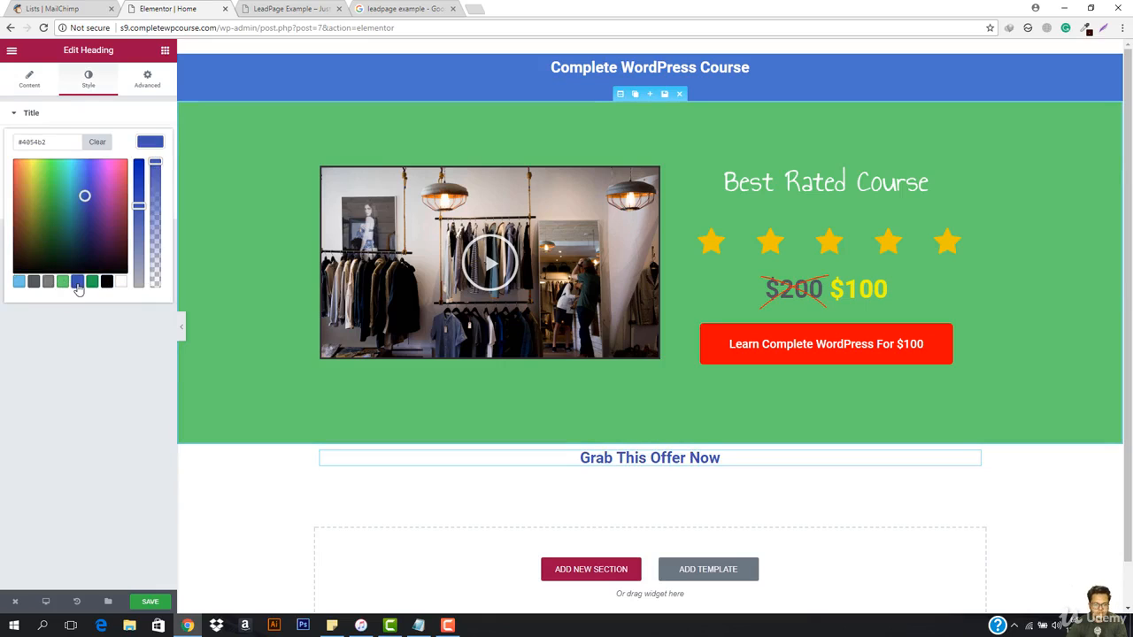
pyautogui.click(19, 281)
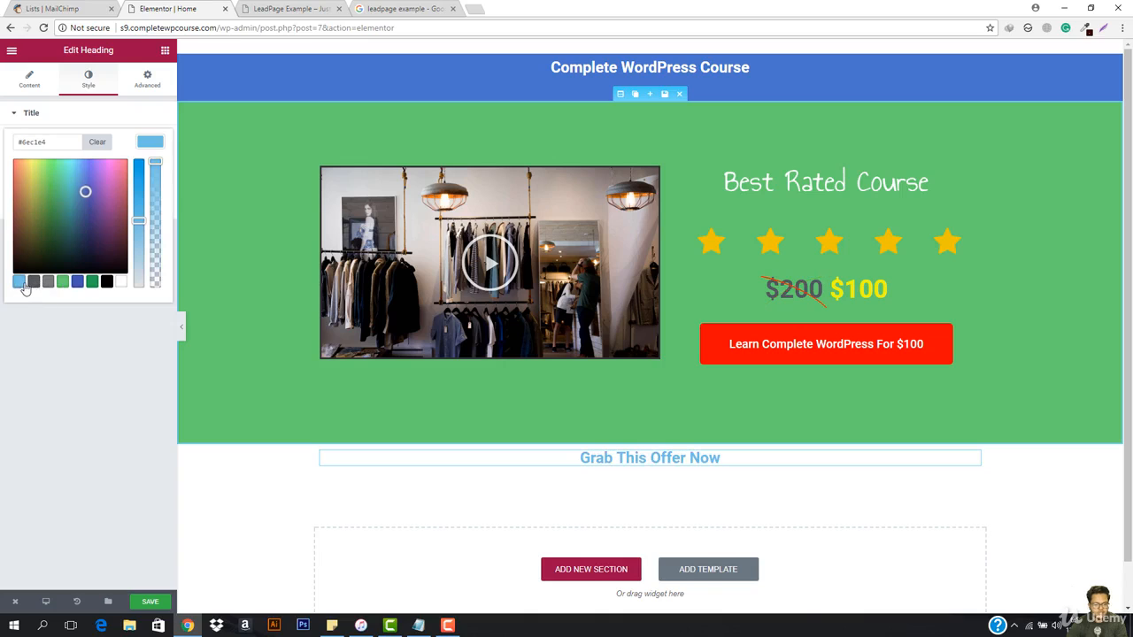
pyautogui.click(106, 282)
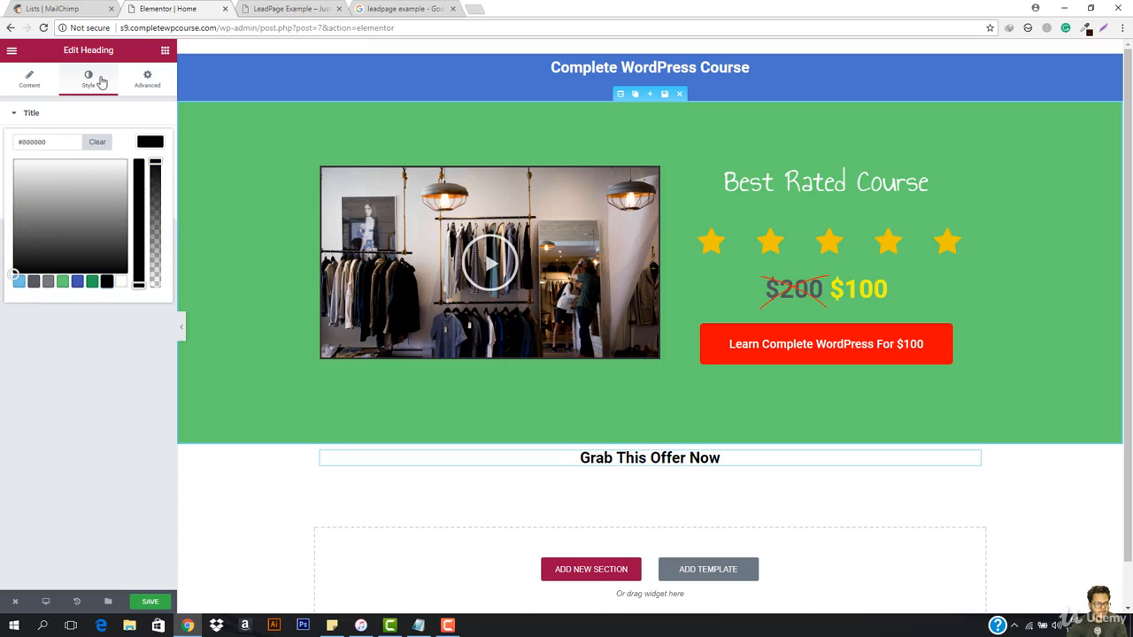
pyautogui.click(33, 112)
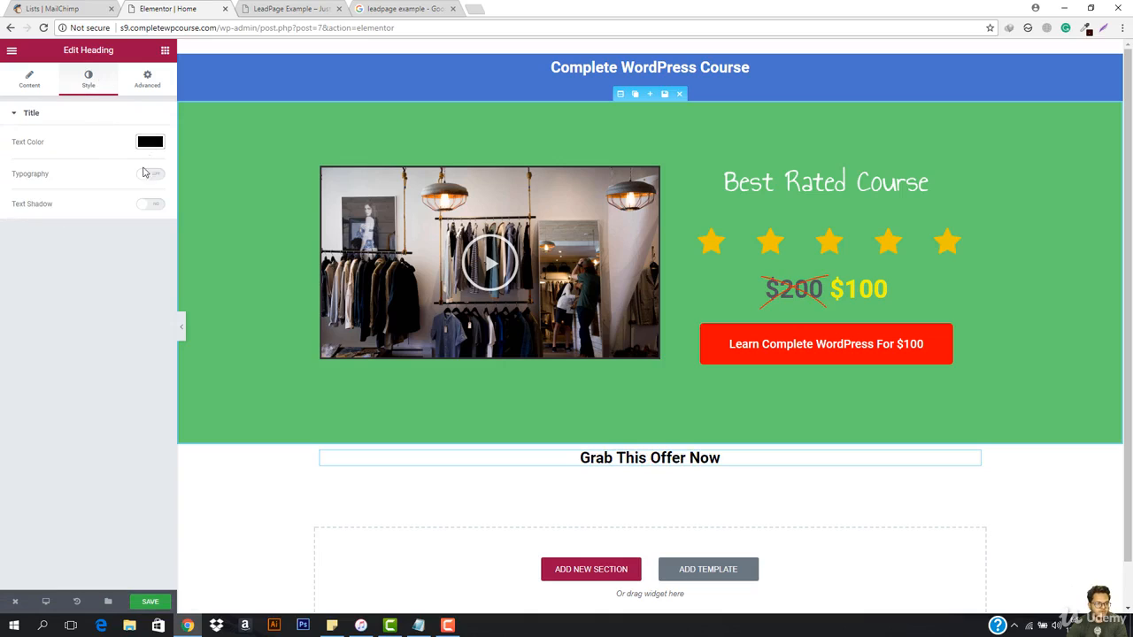
# Step: Enable custom typography for the Grab This Offer Now heading and set its size to 64 px
pyautogui.click(150, 175)
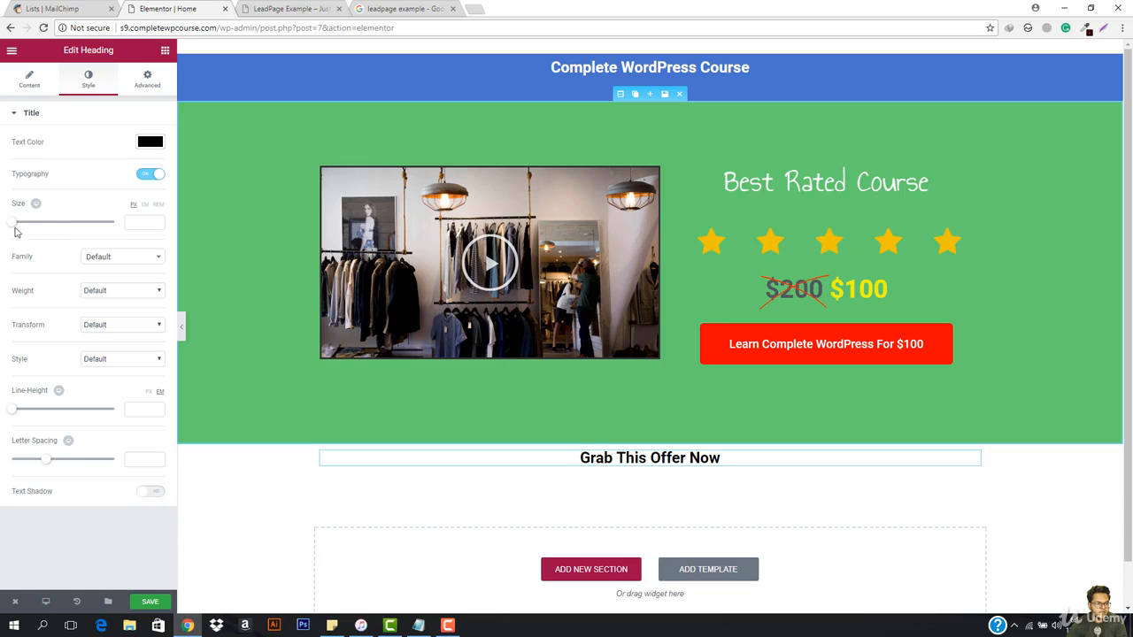
pyautogui.moveTo(13, 228); pyautogui.dragTo(45, 229)
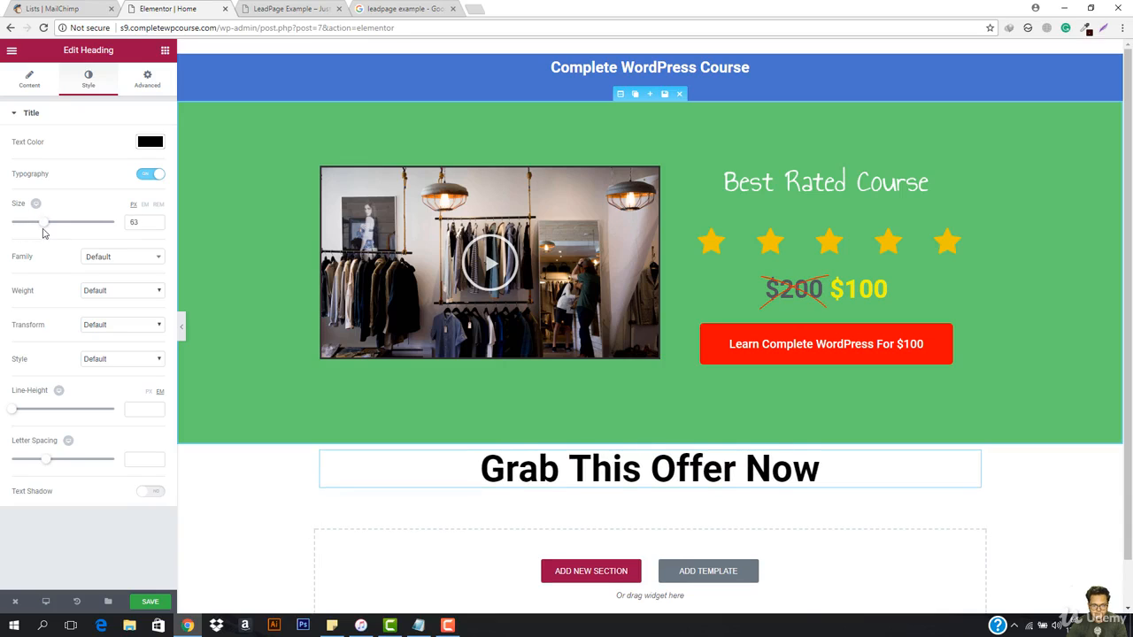
# Step: Try Arsenal as the font family of the Grab This Offer Now heading
pyautogui.click(124, 257)
pyautogui.scroll(-10, 135, 341)
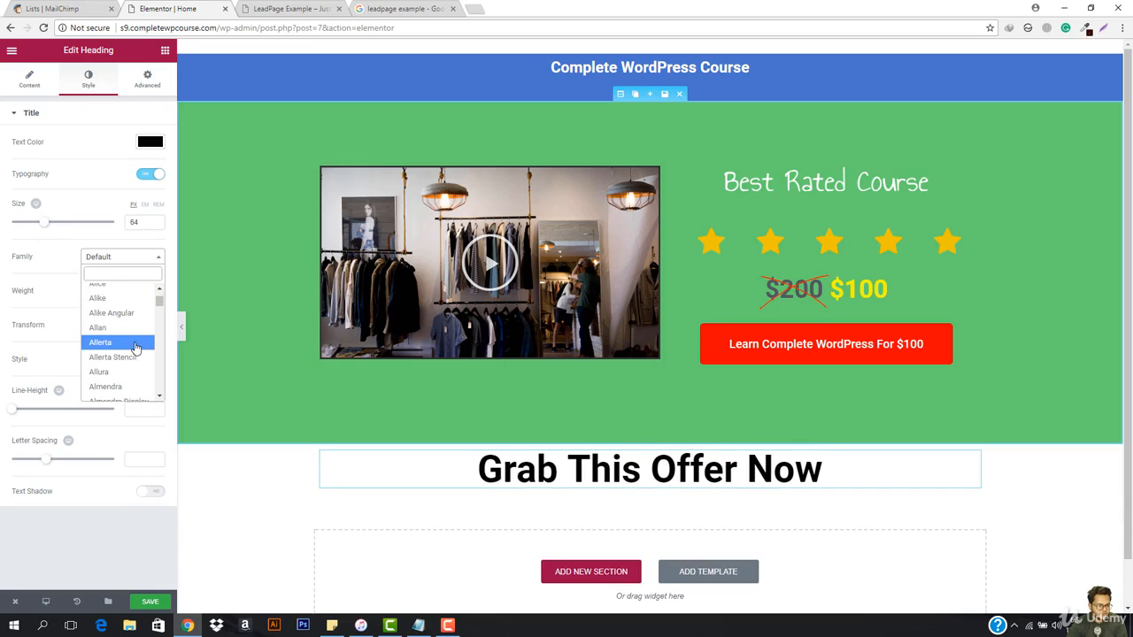
pyautogui.scroll(-3, 135, 348)
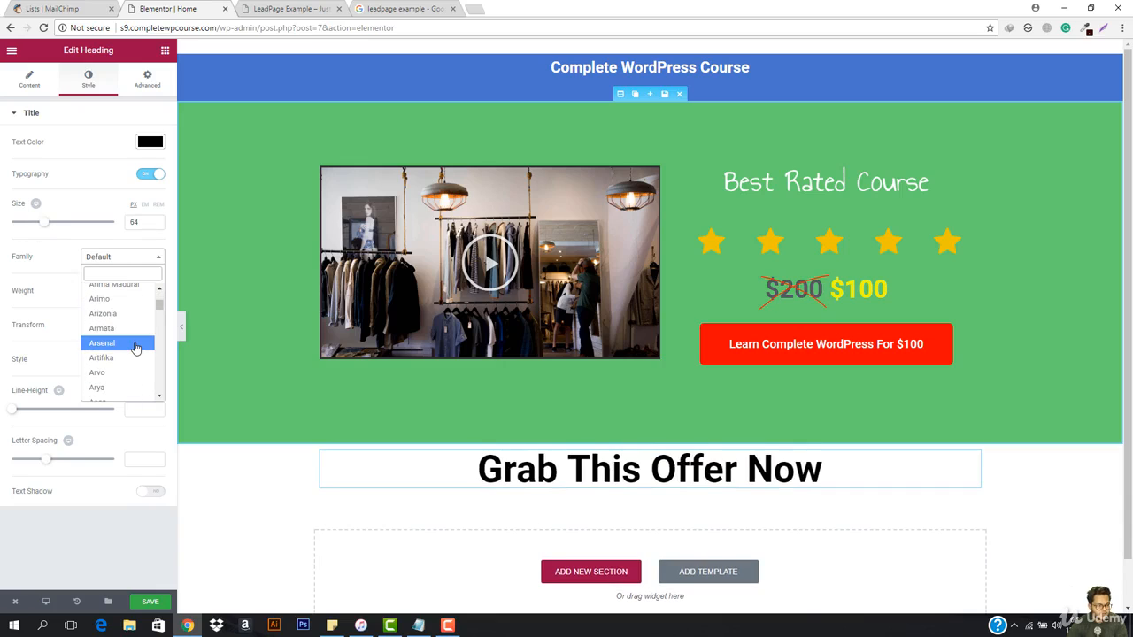
pyautogui.click(135, 343)
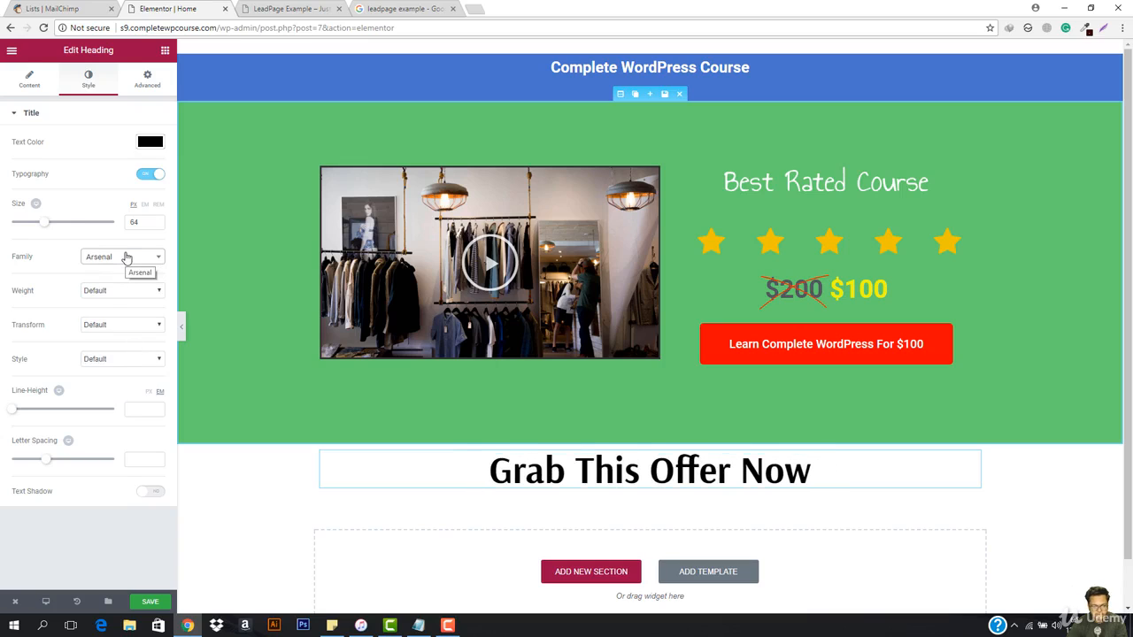
# Step: Set the Grab This Offer Now heading's font family to Atomic Age and its weight to 100
pyautogui.click(126, 256)
pyautogui.scroll(-3, 122, 372)
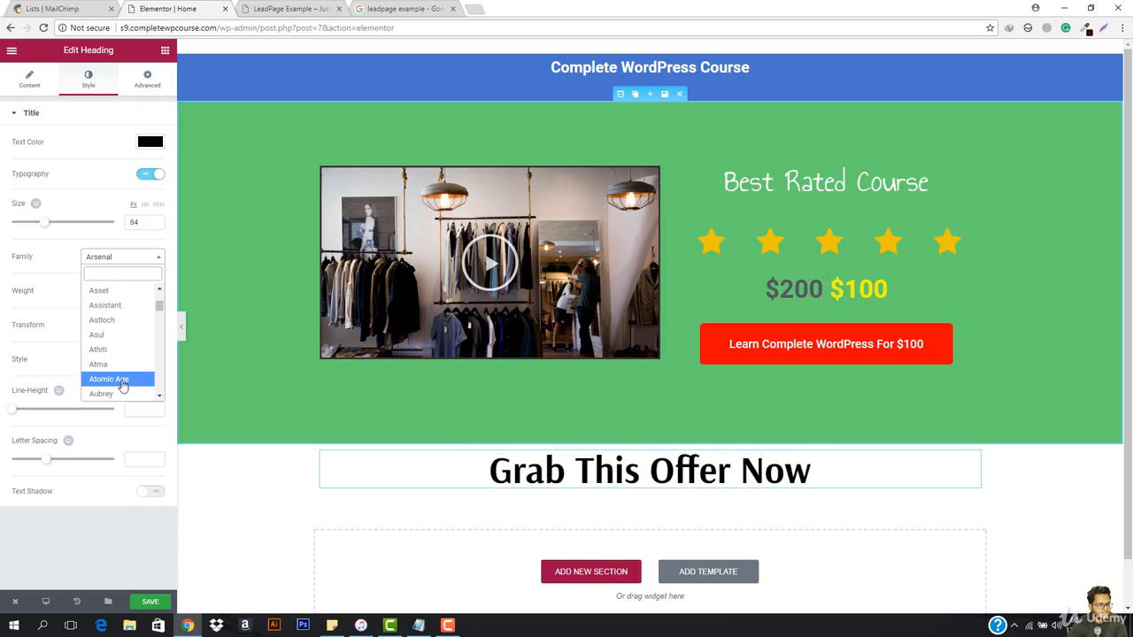
pyautogui.click(122, 380)
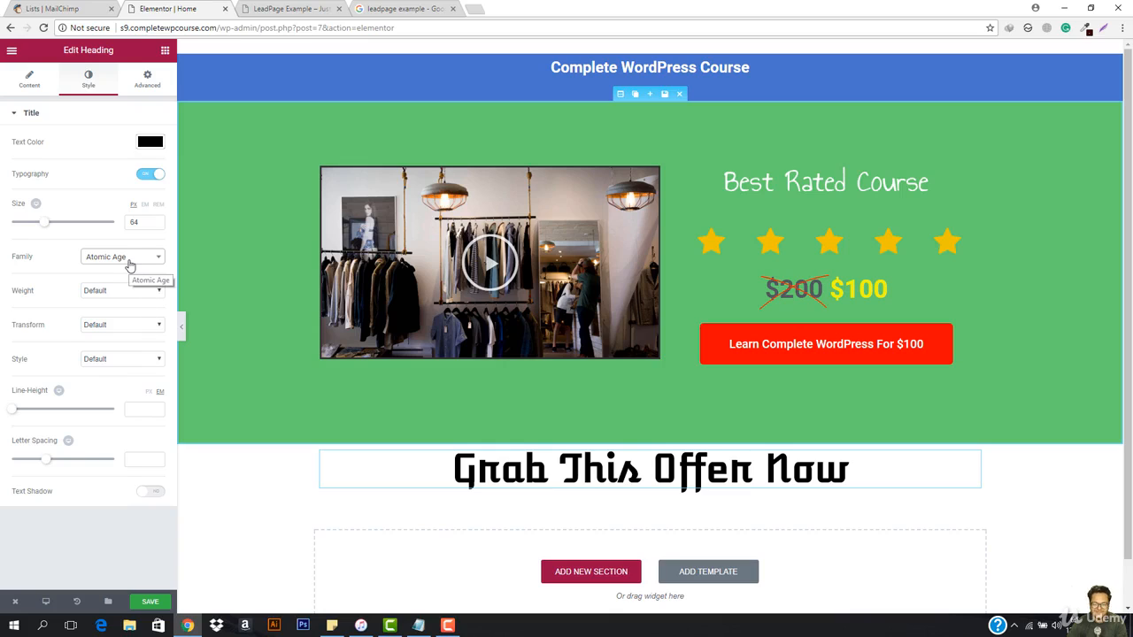
pyautogui.click(114, 292)
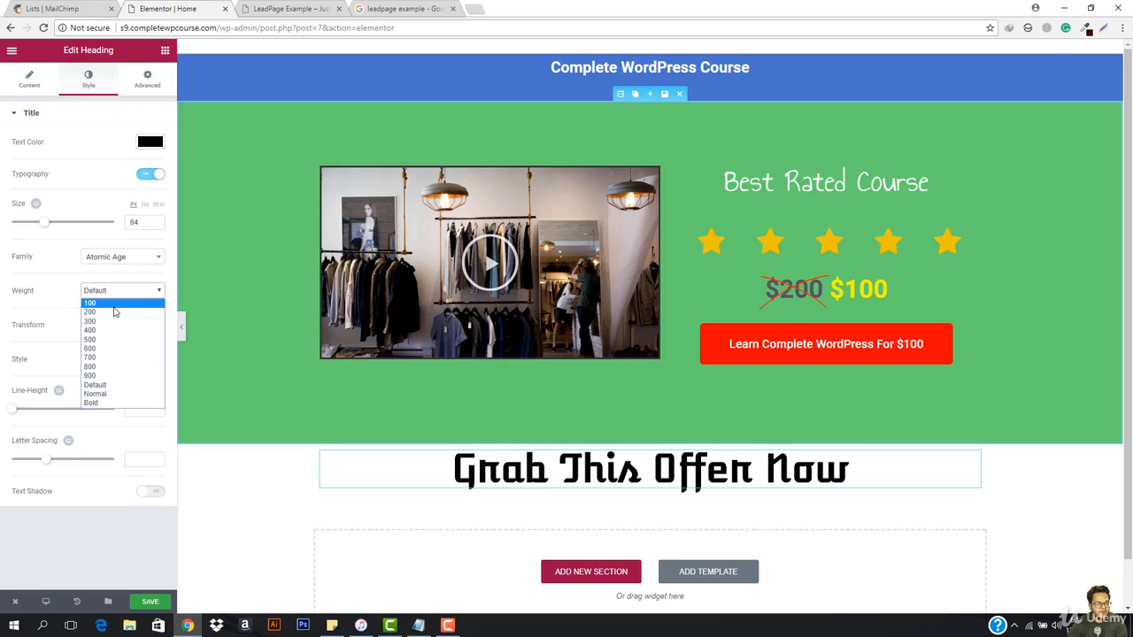
pyautogui.click(114, 311)
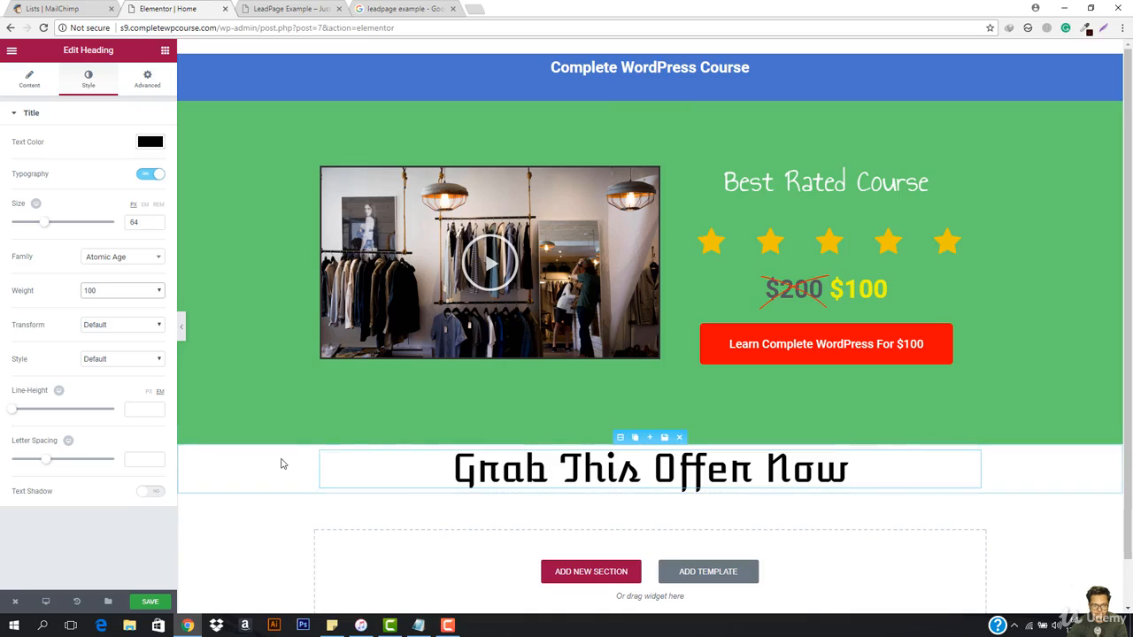
# Step: Unlink the Grab This Offer Now heading's padding values and set its top padding to 50 px
pyautogui.moveTo(972, 455)
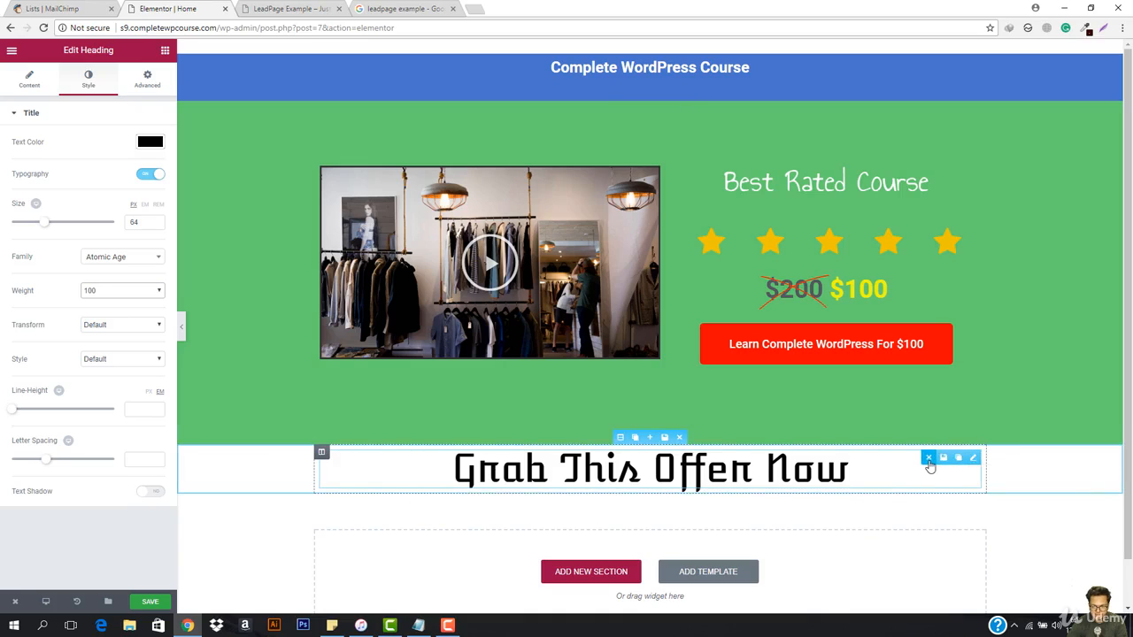
pyautogui.click(135, 81)
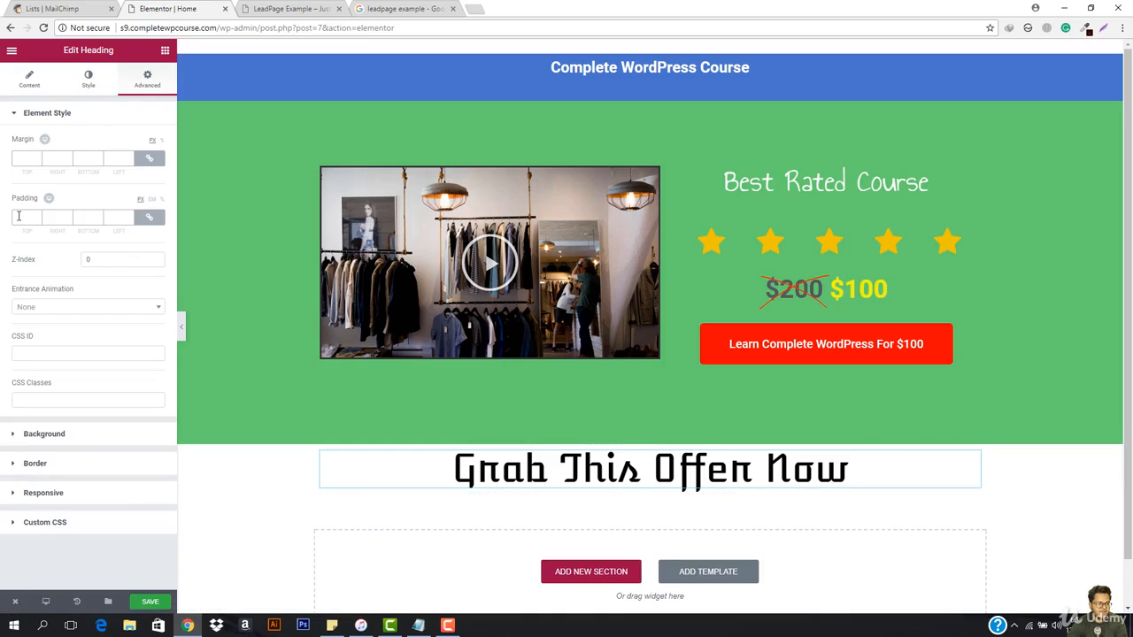
pyautogui.click(150, 218)
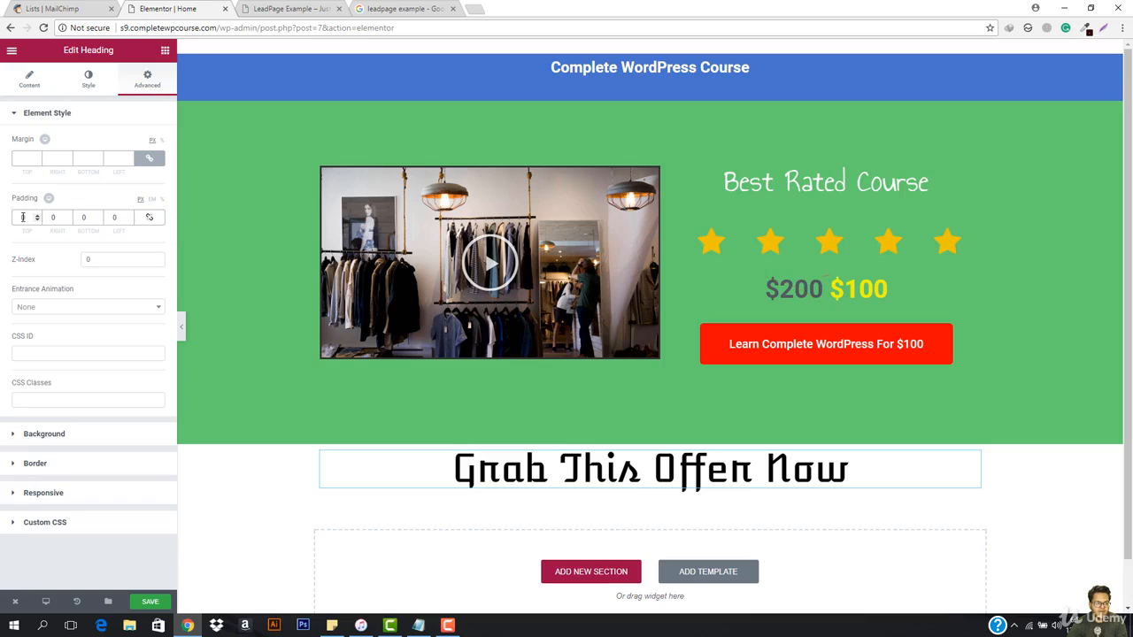
pyautogui.write('50')
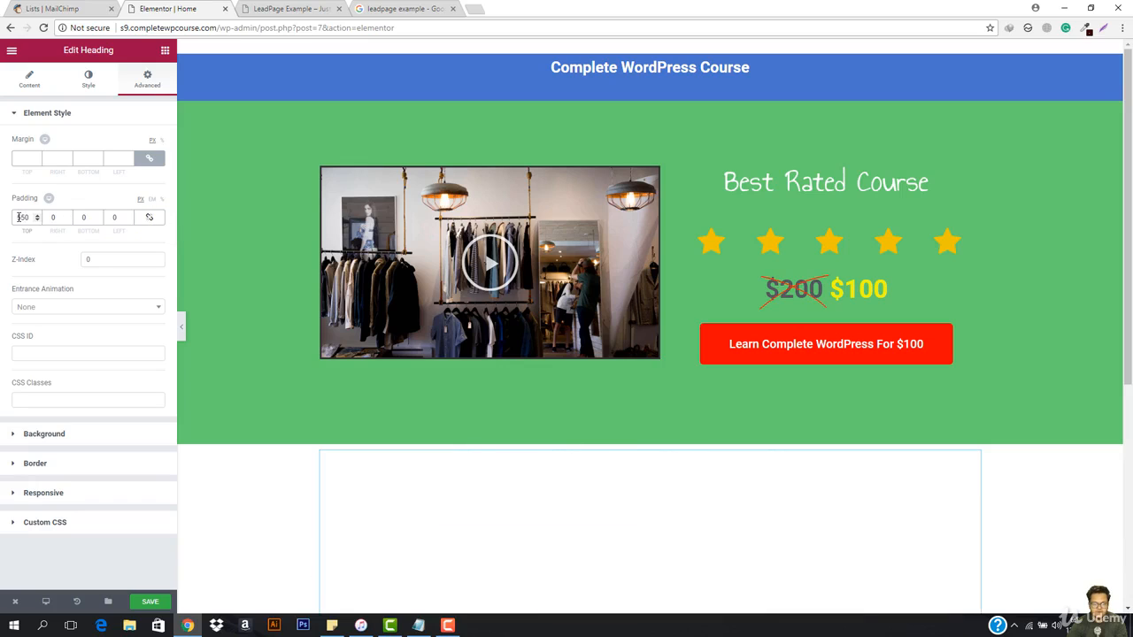
pyautogui.press('BackSpace')
pyautogui.press('BackSpace')
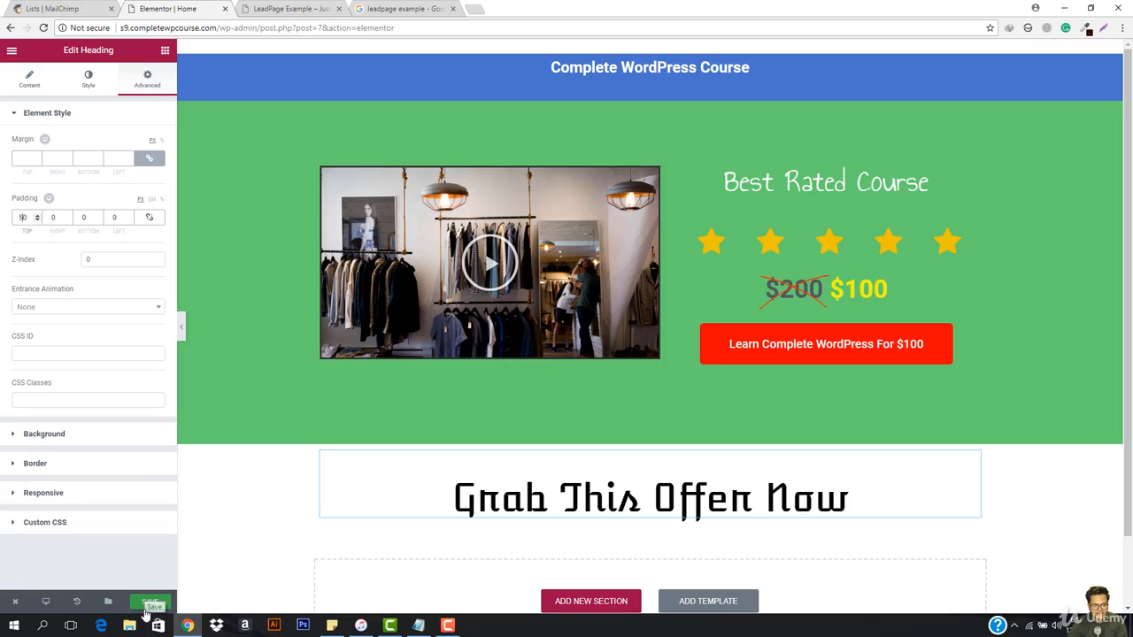
# Step: Preview the page without the editing controls to examine the Grab This Offer Now heading, and return to editing
pyautogui.click(180, 325)
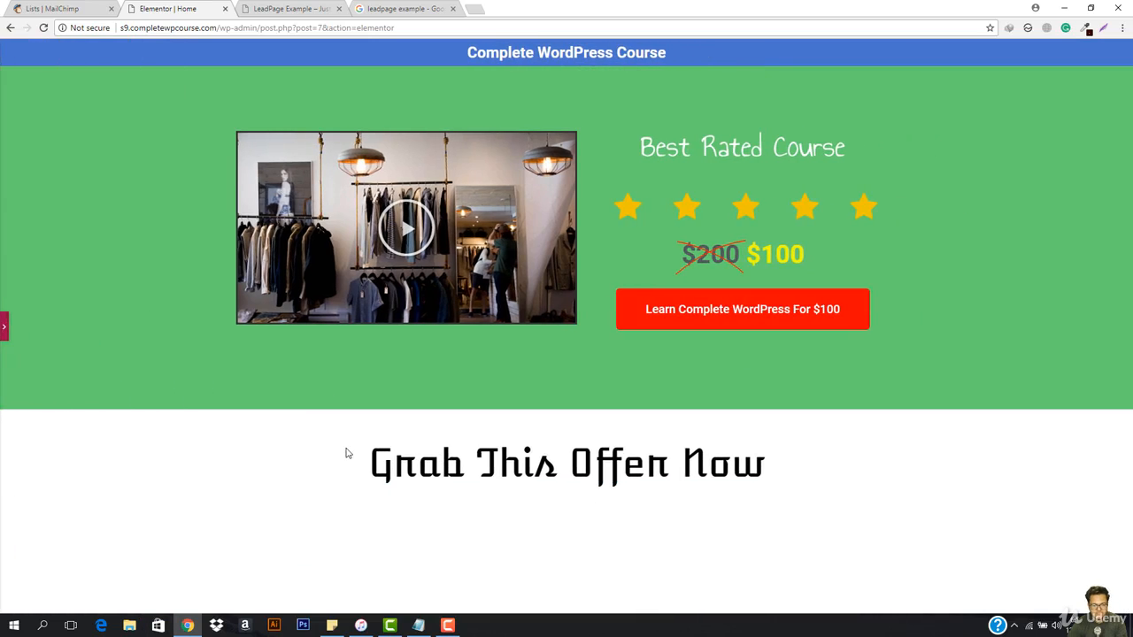
pyautogui.moveTo(347, 453); pyautogui.dragTo(840, 460)
pyautogui.click(841, 461)
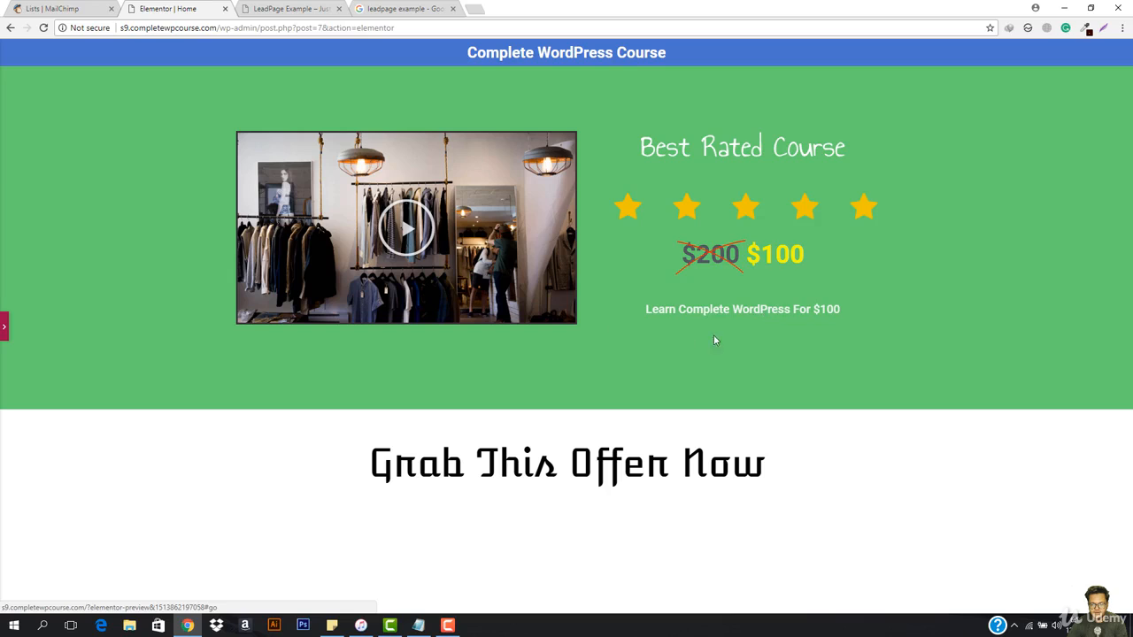
pyautogui.click(3, 327)
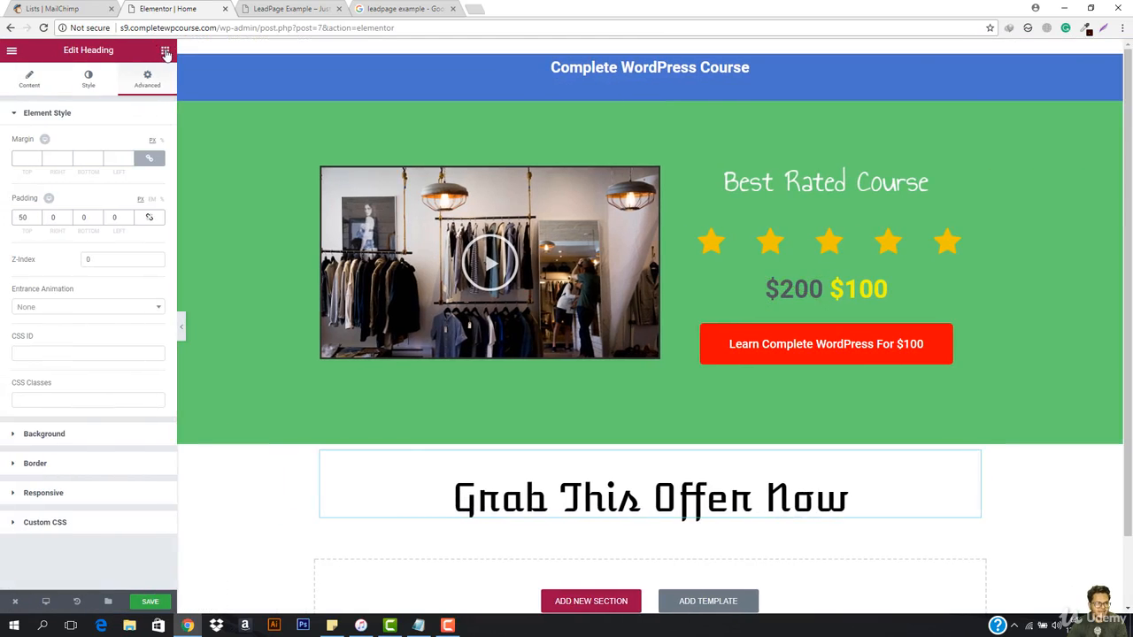
# Step: Add a Countdown widget directly below the Grab This Offer Now heading
pyautogui.click(165, 53)
pyautogui.scroll(-1, 633, 482)
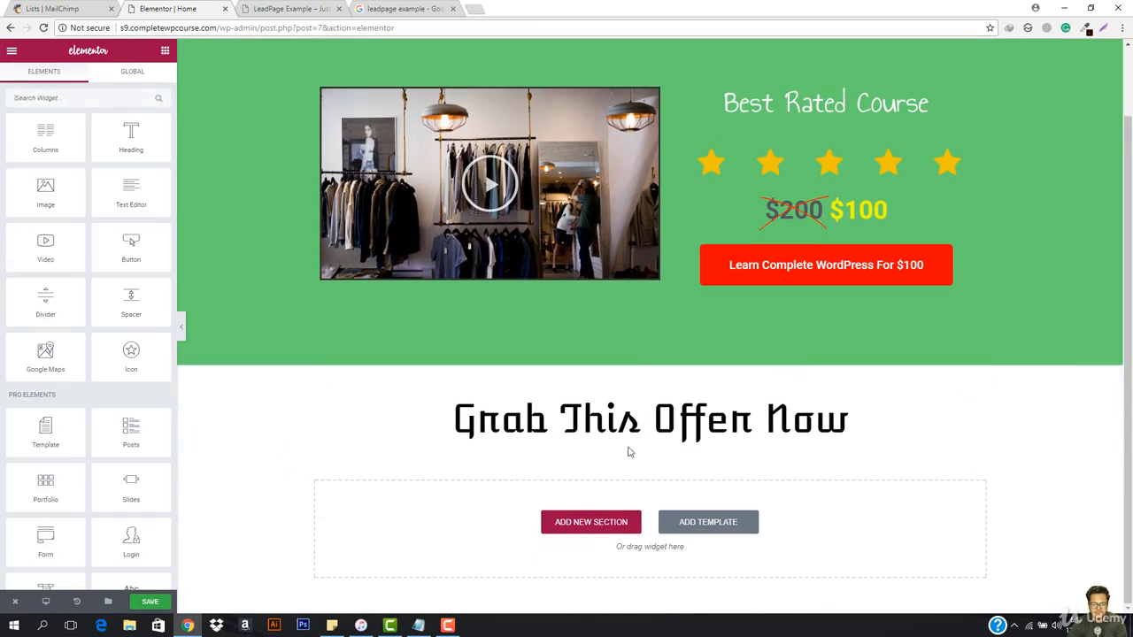
pyautogui.scroll(-2, 44, 371)
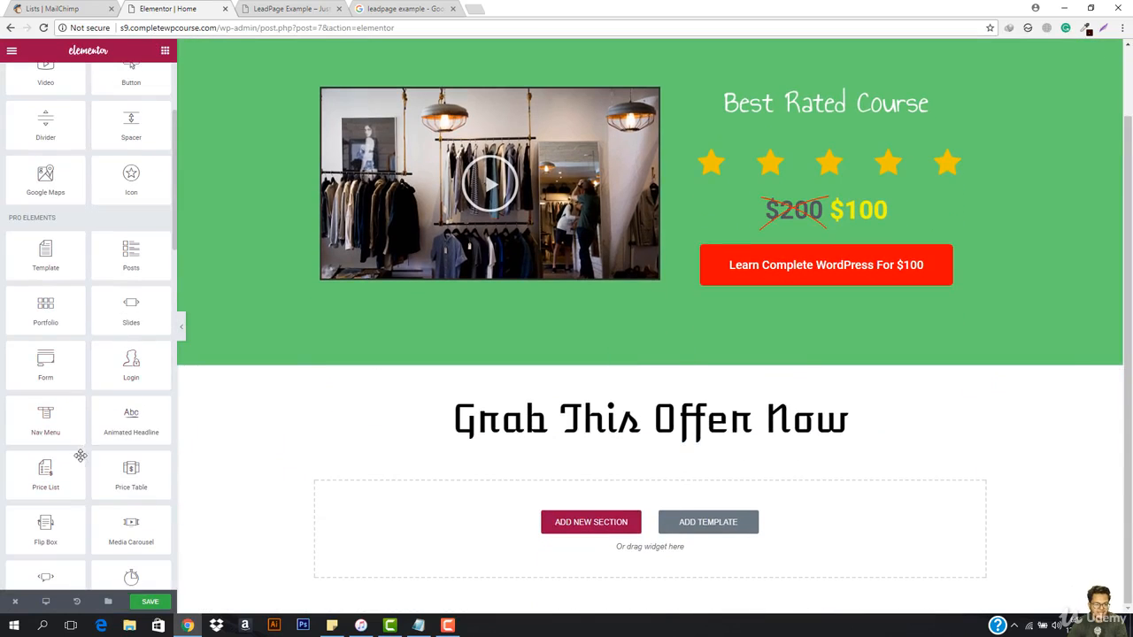
pyautogui.scroll(-1, 80, 456)
pyautogui.scroll(-1, 75, 486)
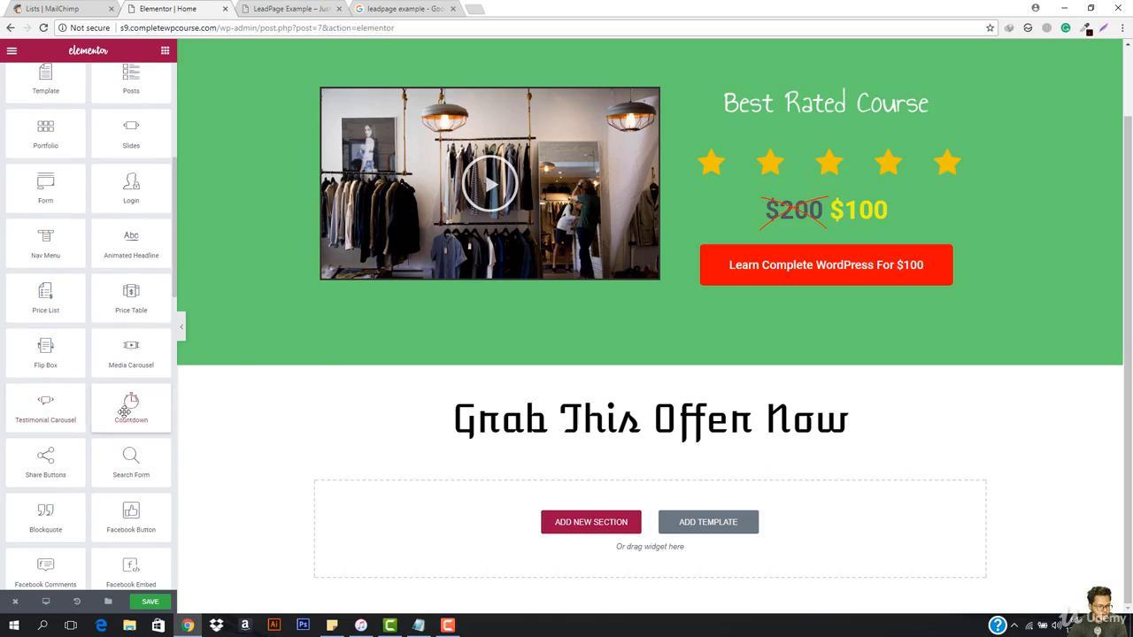
pyautogui.moveTo(124, 409); pyautogui.dragTo(583, 494)
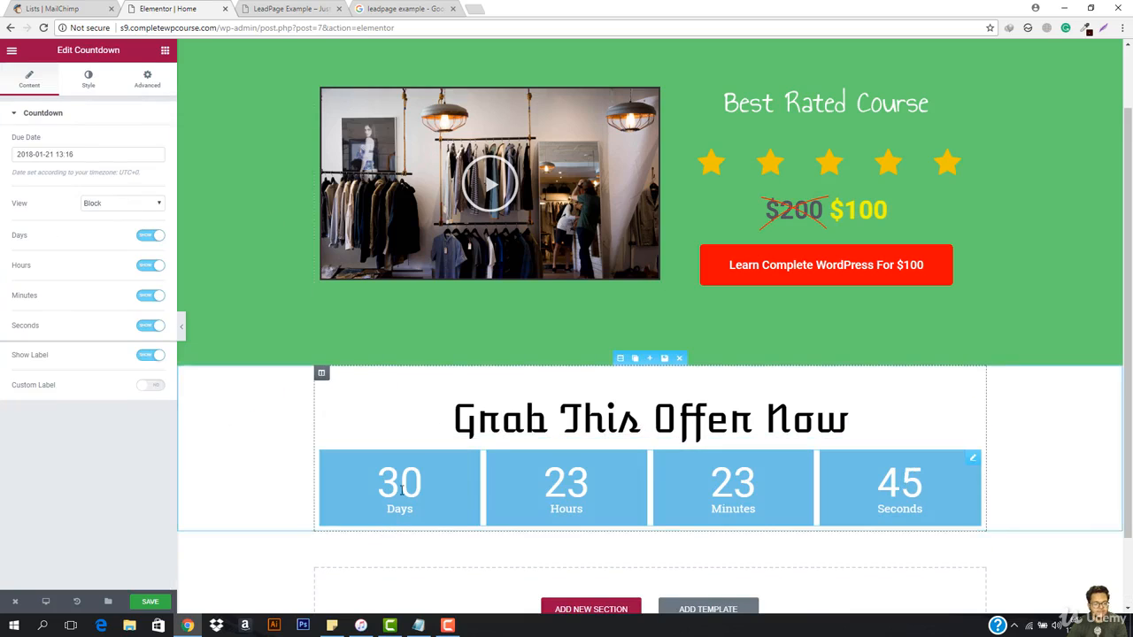
pyautogui.click(46, 154)
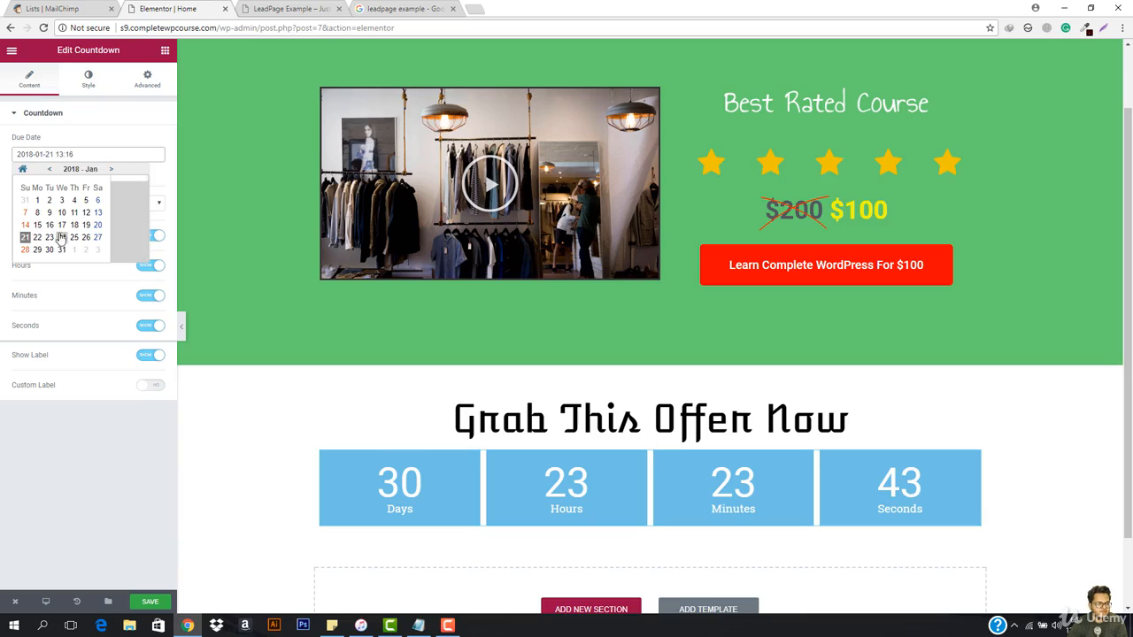
pyautogui.click(38, 202)
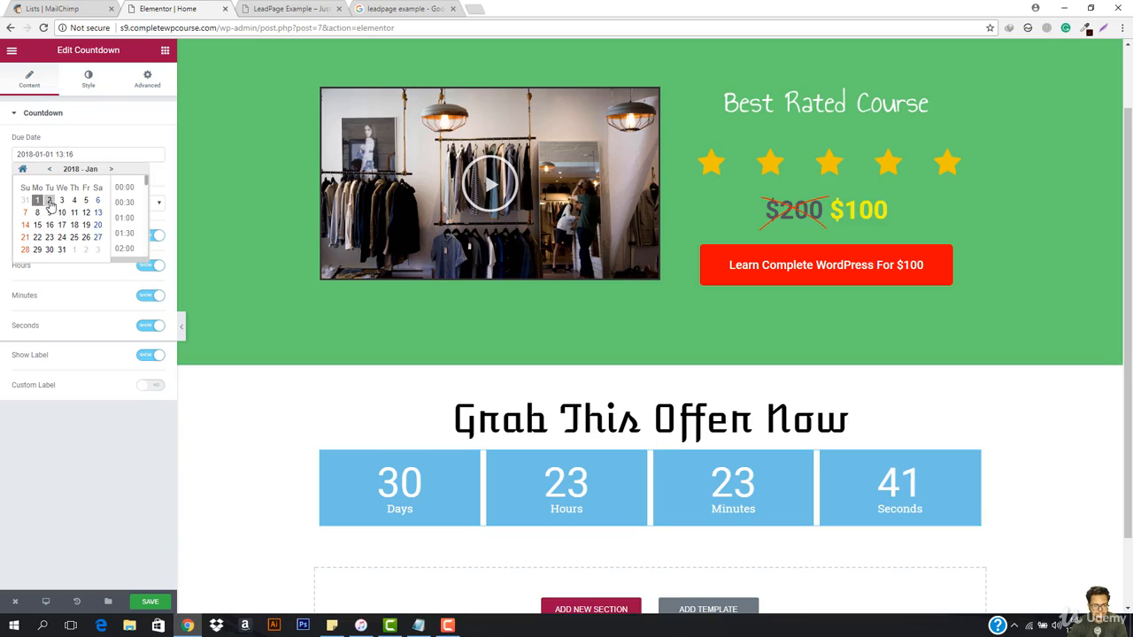
pyautogui.scroll(1, 62, 206)
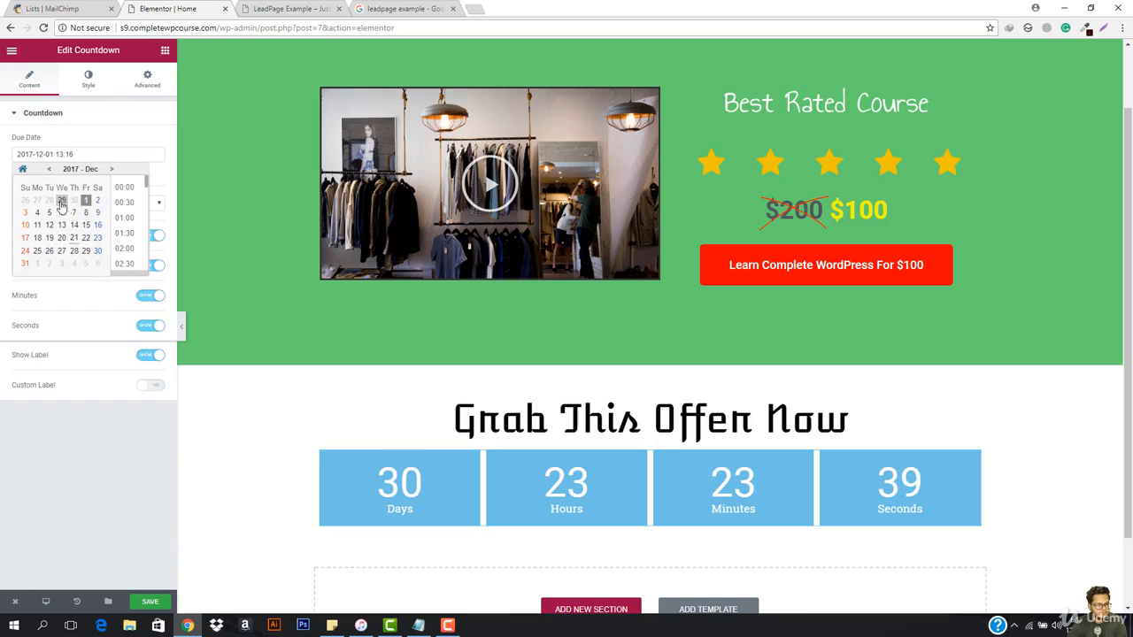
pyautogui.click(87, 239)
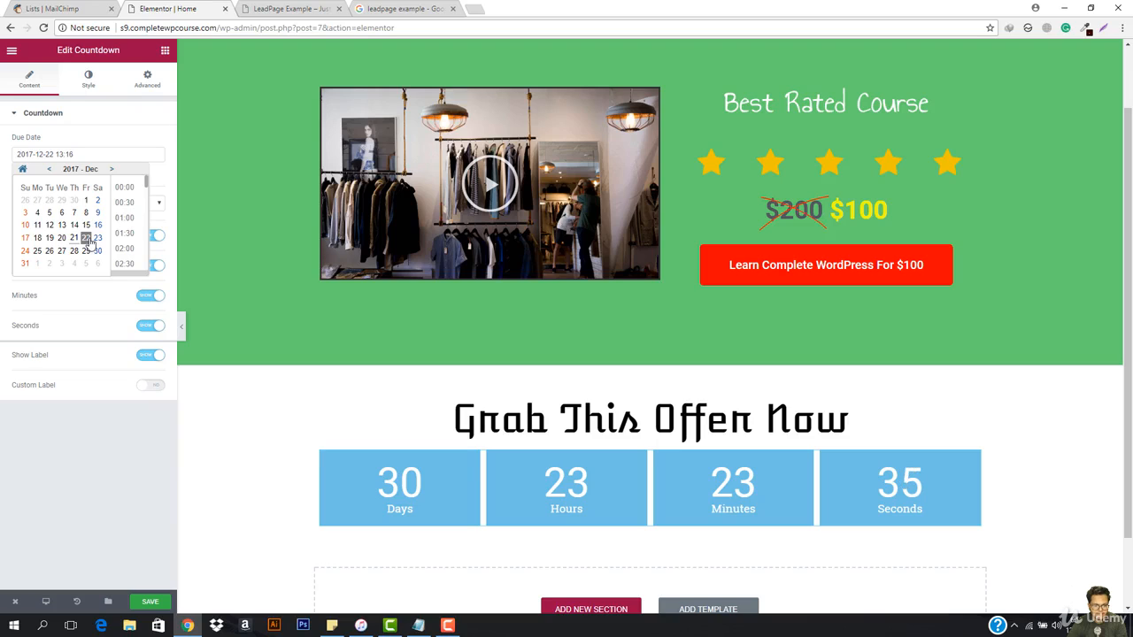
pyautogui.click(96, 239)
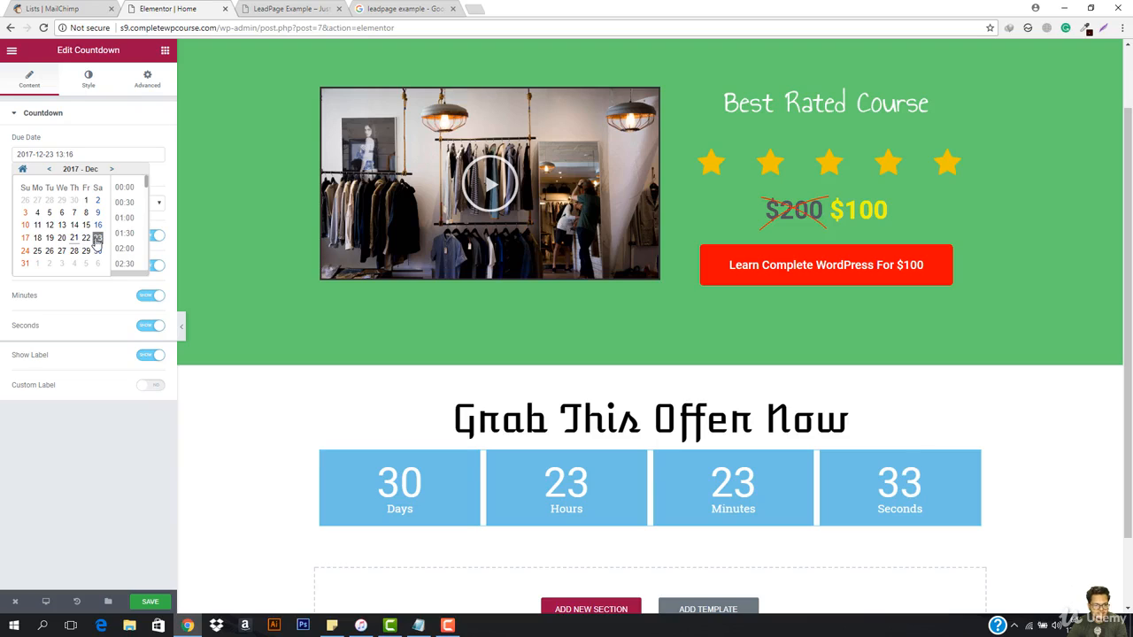
pyautogui.click(132, 189)
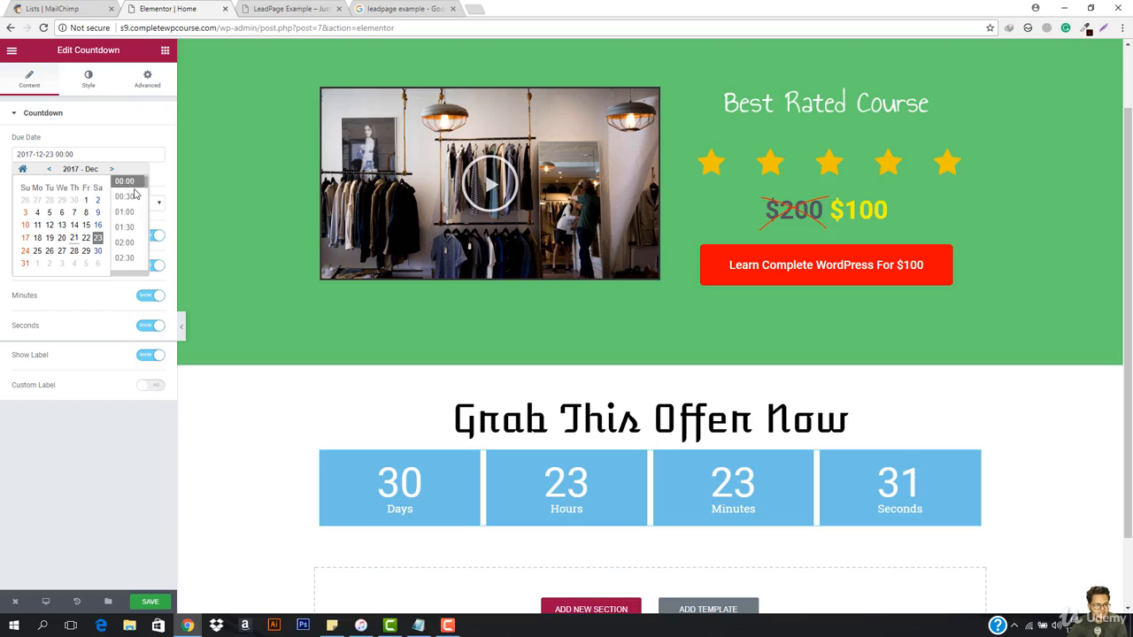
pyautogui.click(161, 181)
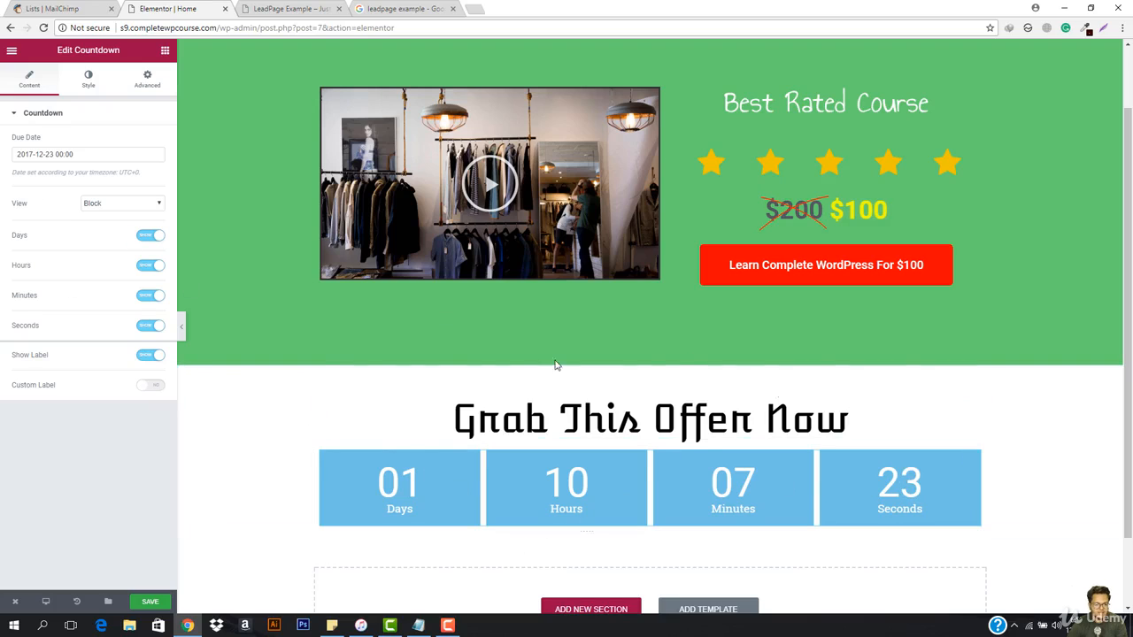
# Step: Try the Inline view for the countdown and return it to the Block view
pyautogui.click(87, 79)
pyautogui.click(45, 81)
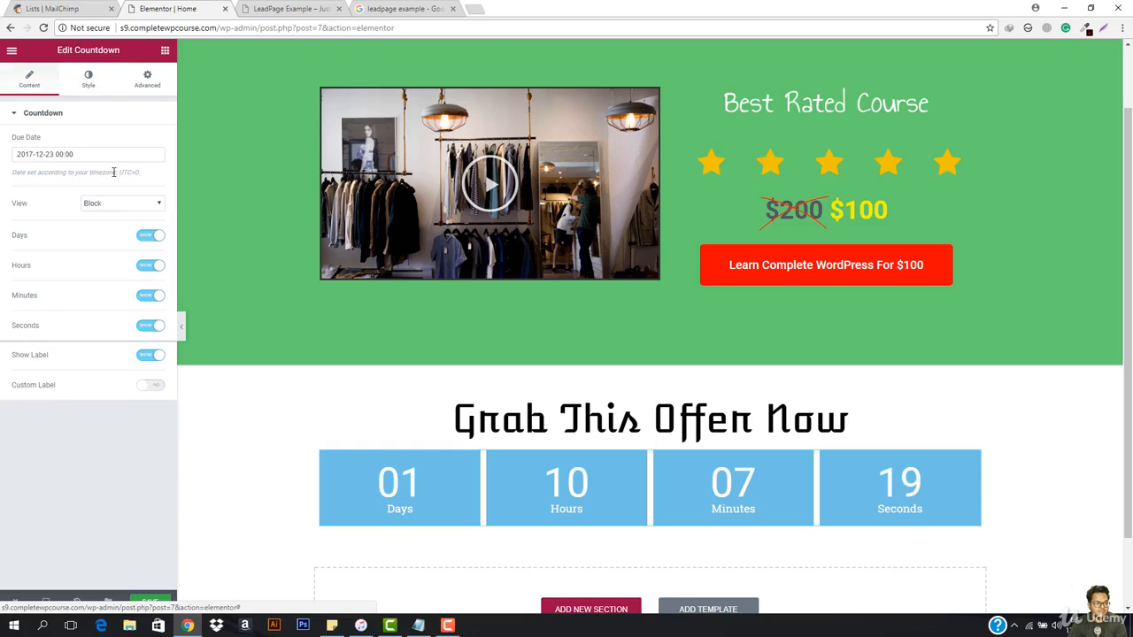
pyautogui.click(119, 202)
pyautogui.click(103, 225)
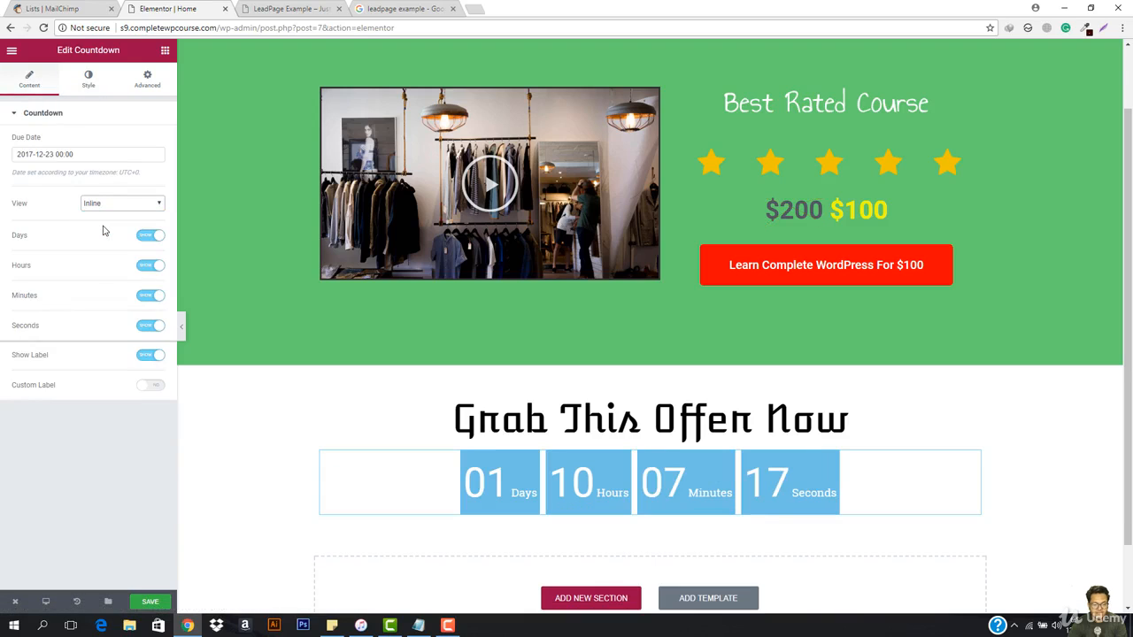
pyautogui.click(93, 205)
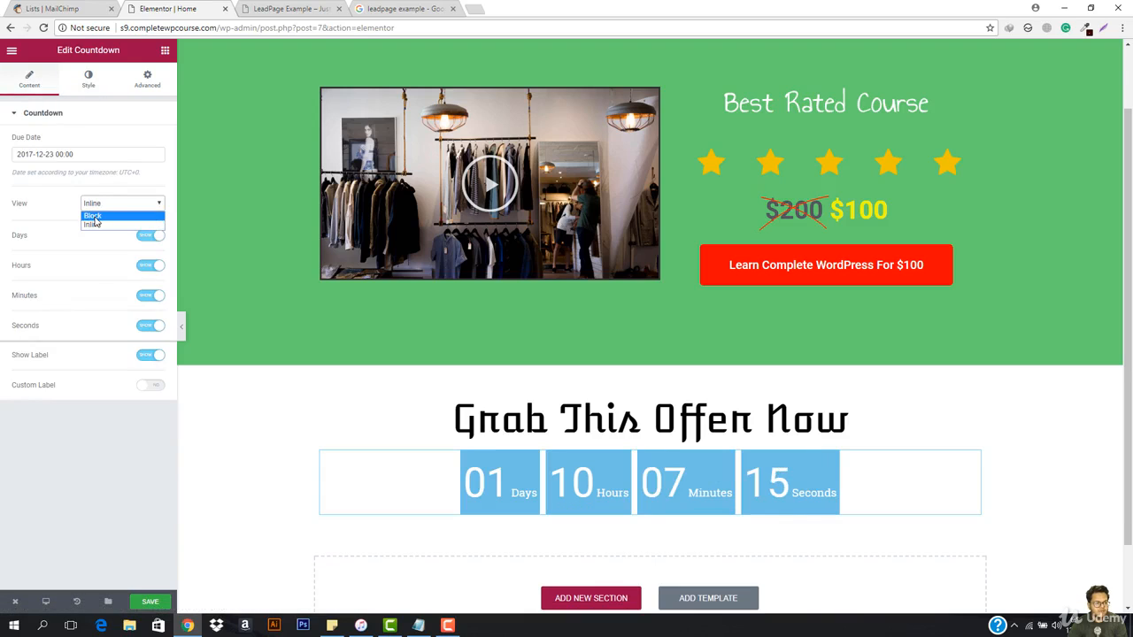
pyautogui.click(95, 214)
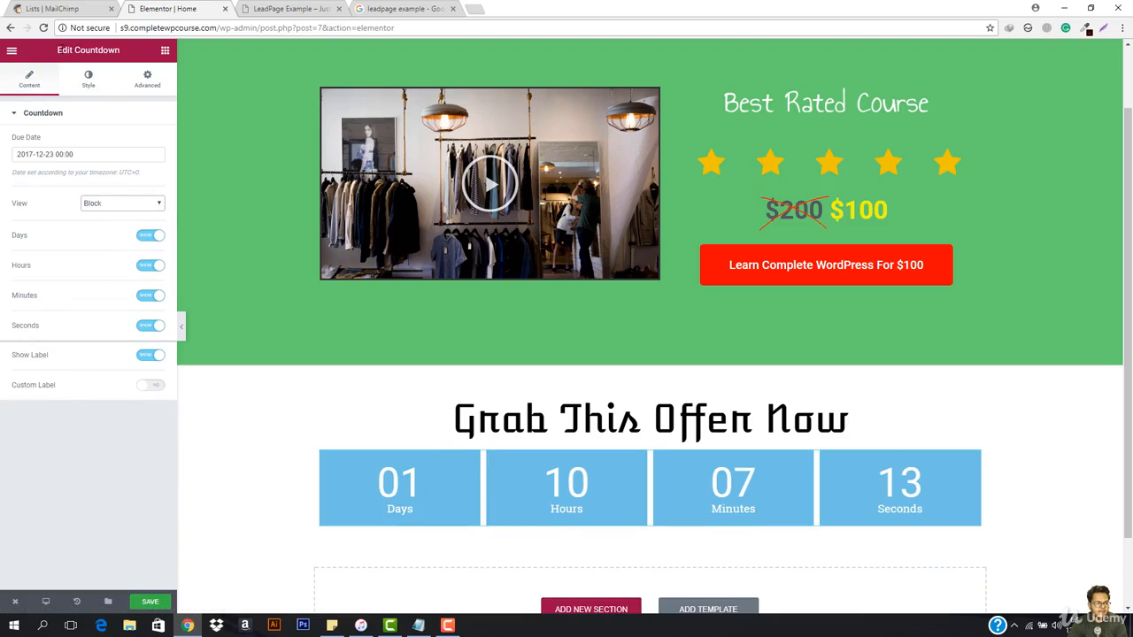
# Step: Make the background color of the countdown boxes fully transparent, rgba(0,0,0,0)
pyautogui.click(82, 80)
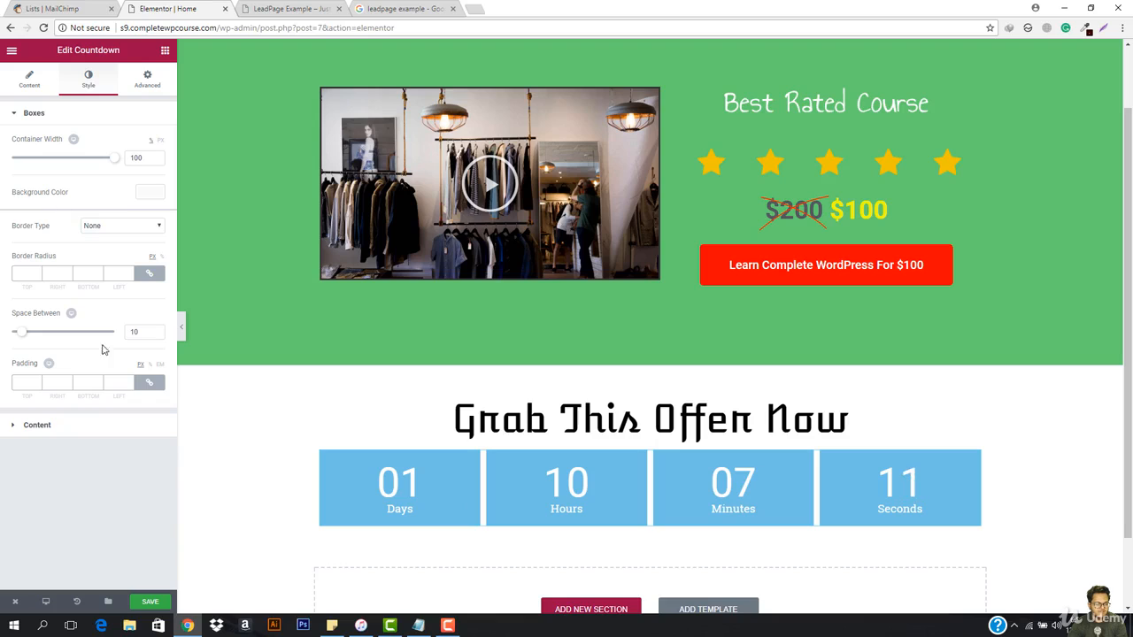
pyautogui.click(149, 193)
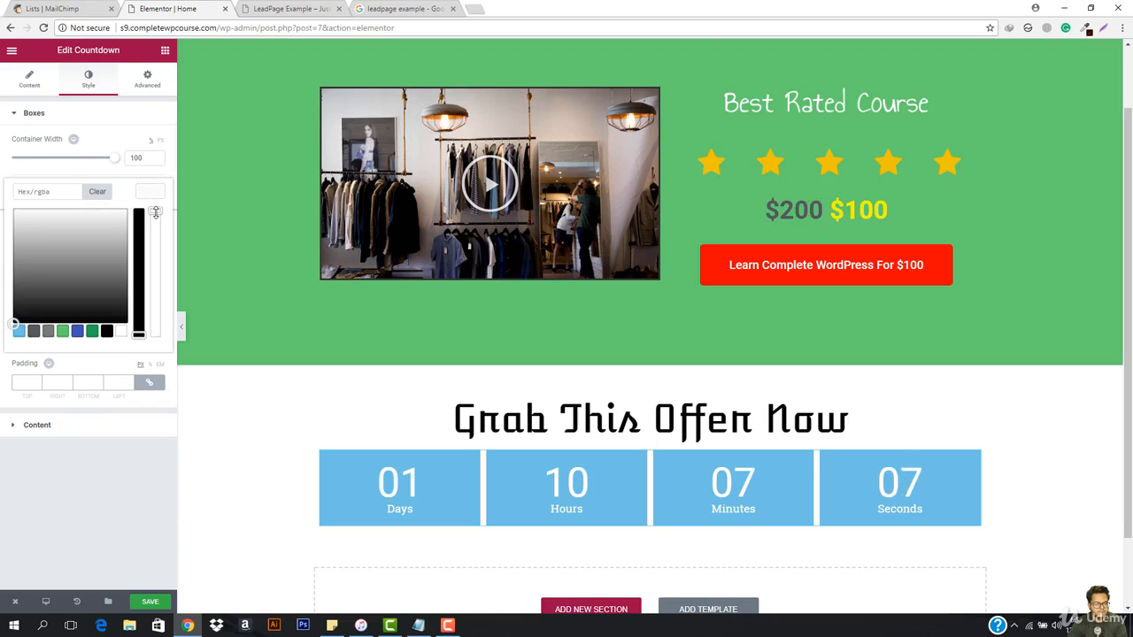
pyautogui.moveTo(155, 212); pyautogui.dragTo(161, 378)
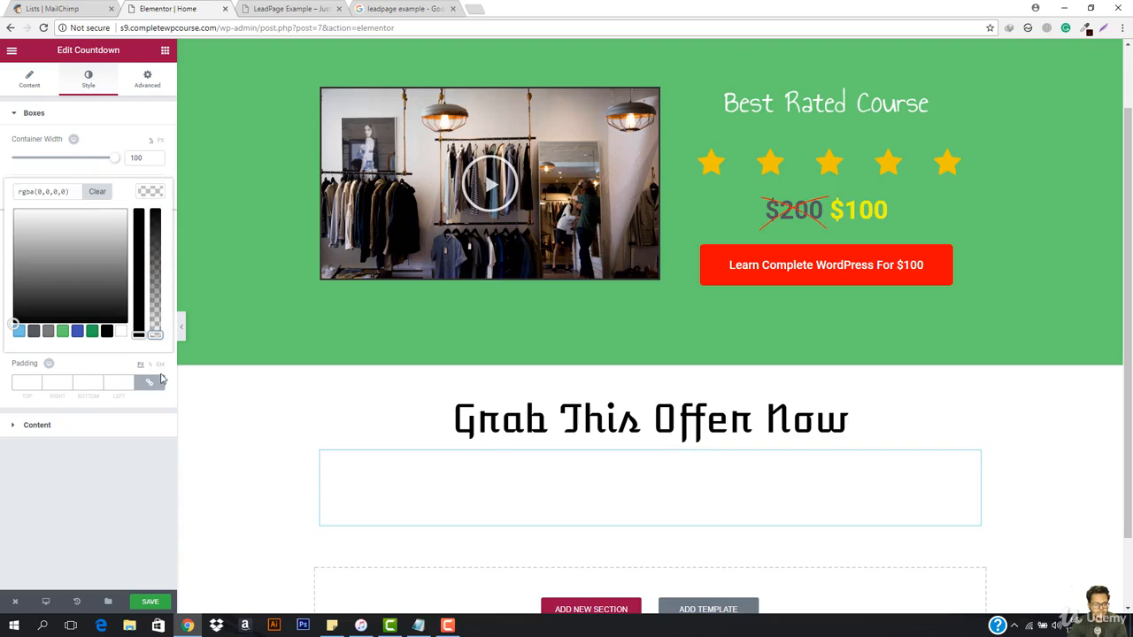
pyautogui.click(148, 193)
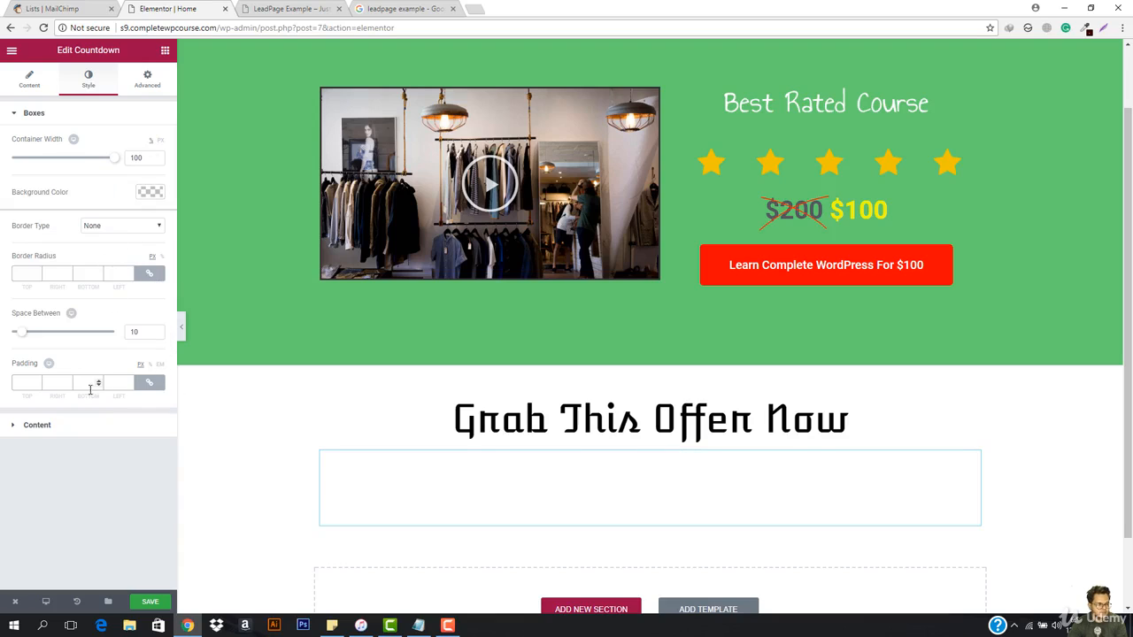
# Step: Set the color of the countdown's digits to the orange-red #f42400
pyautogui.click(36, 427)
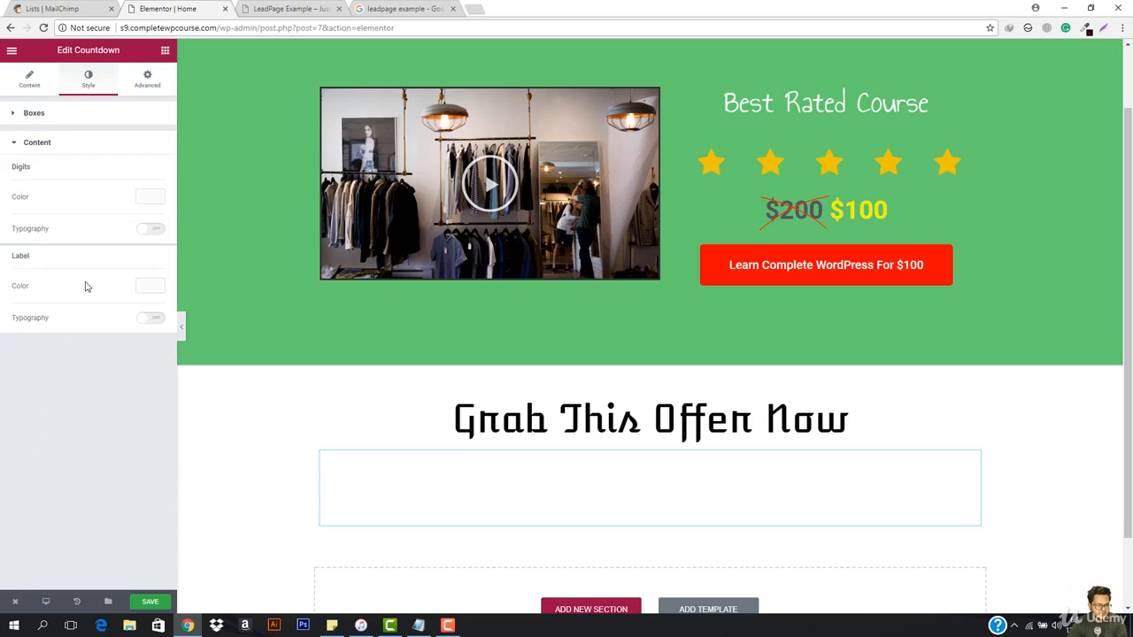
pyautogui.click(150, 197)
pyautogui.moveTo(138, 325); pyautogui.dragTo(139, 217)
pyautogui.click(18, 219)
pyautogui.moveTo(18, 218); pyautogui.dragTo(12, 215)
pyautogui.click(16, 219)
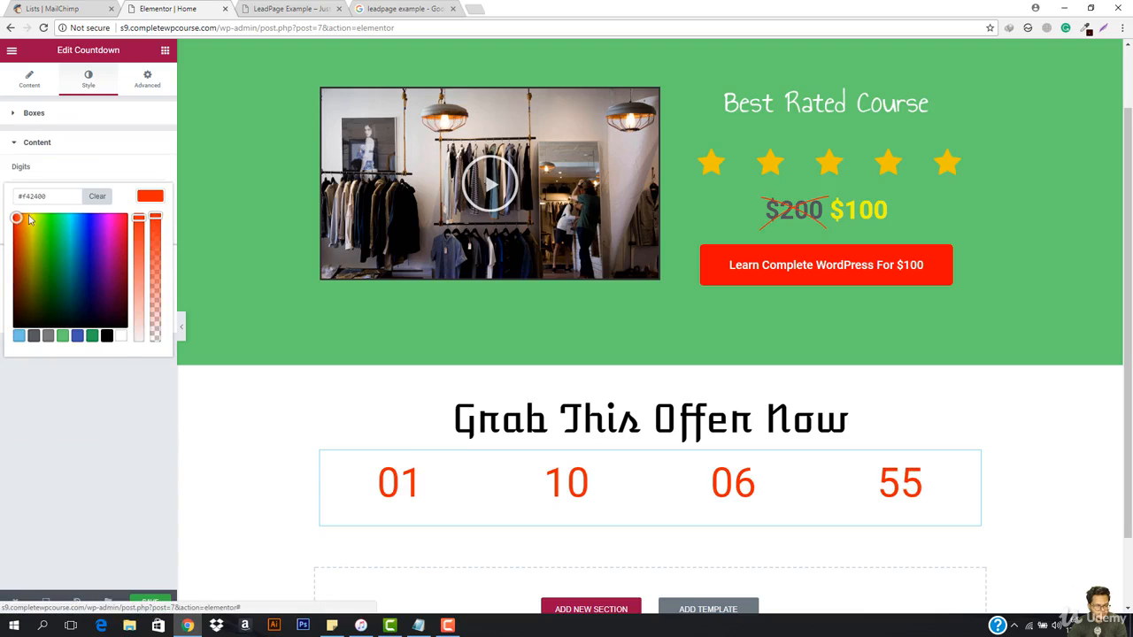
pyautogui.click(152, 197)
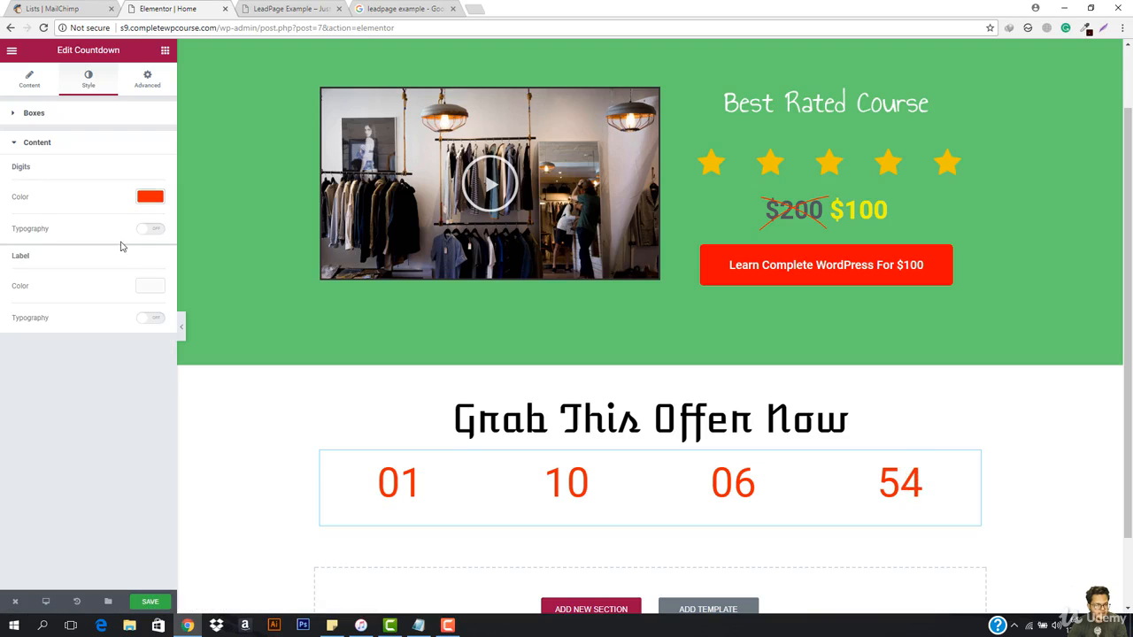
# Step: Set the countdown's label color to the green preset #61ce70 and save the page
pyautogui.click(148, 286)
pyautogui.click(63, 425)
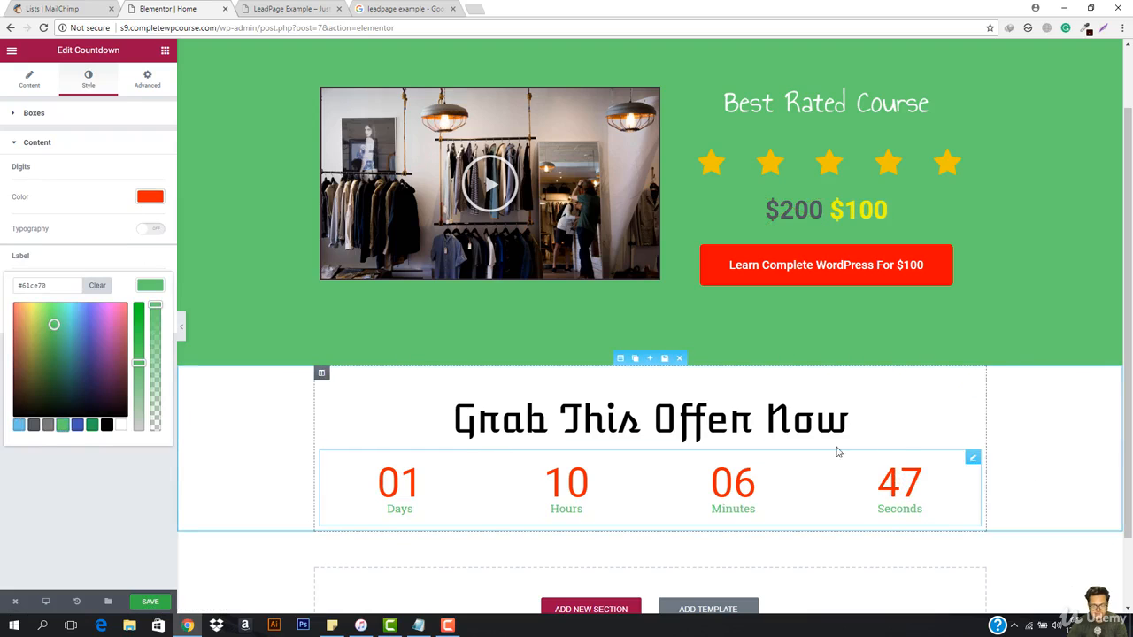
pyautogui.scroll(-1, 606, 483)
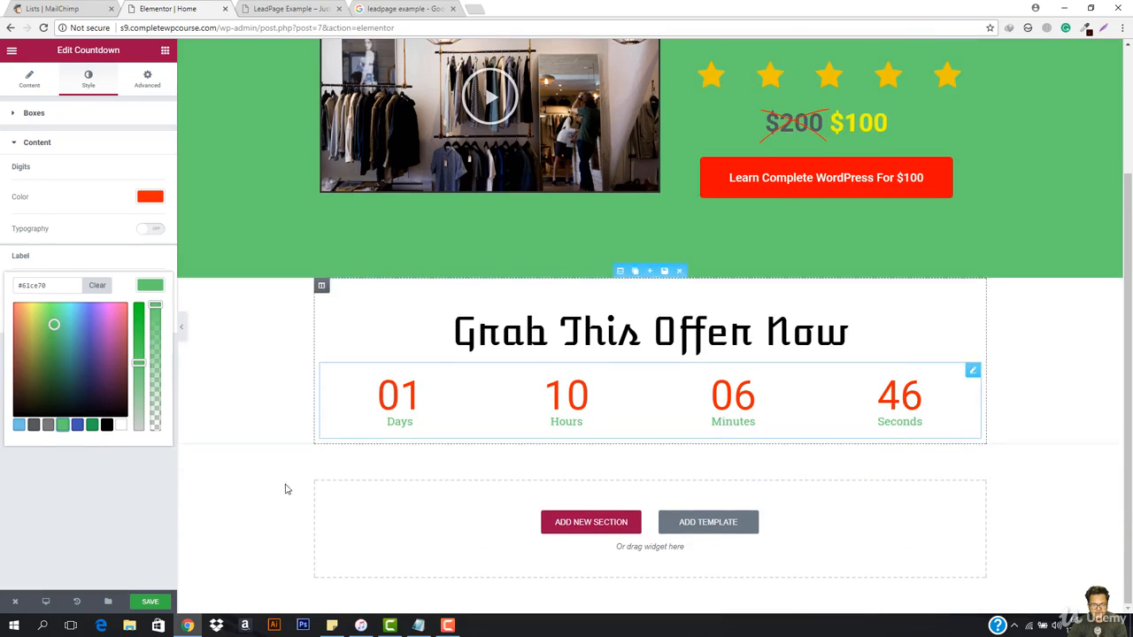
pyautogui.click(151, 601)
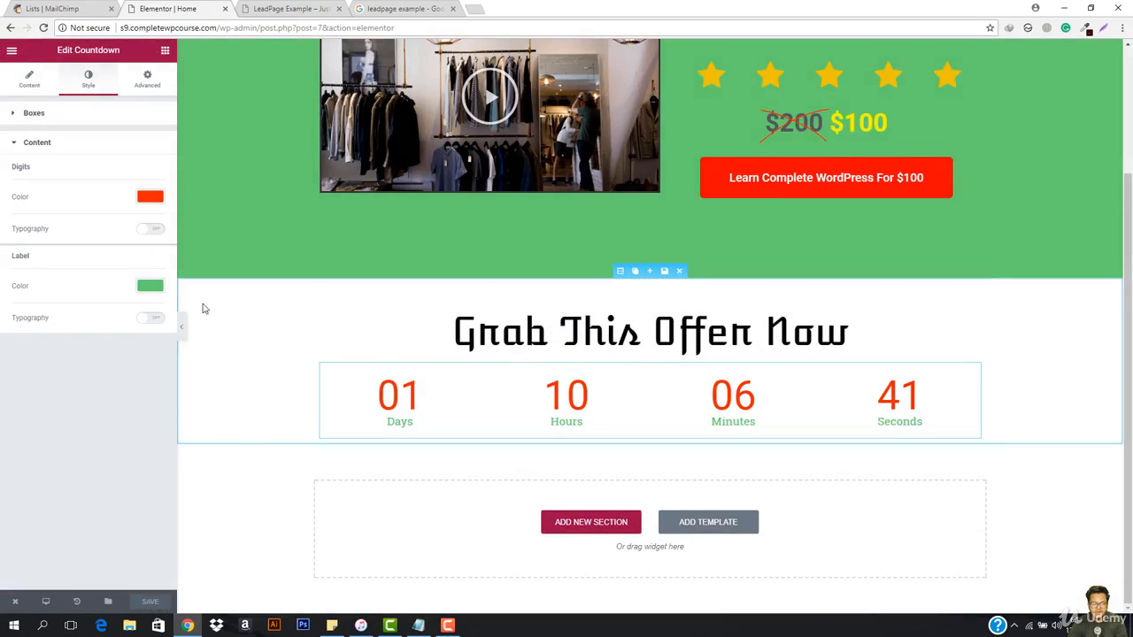
# Step: Preview the page without the editing controls to examine the countdown under the Grab This Offer Now heading
pyautogui.click(183, 328)
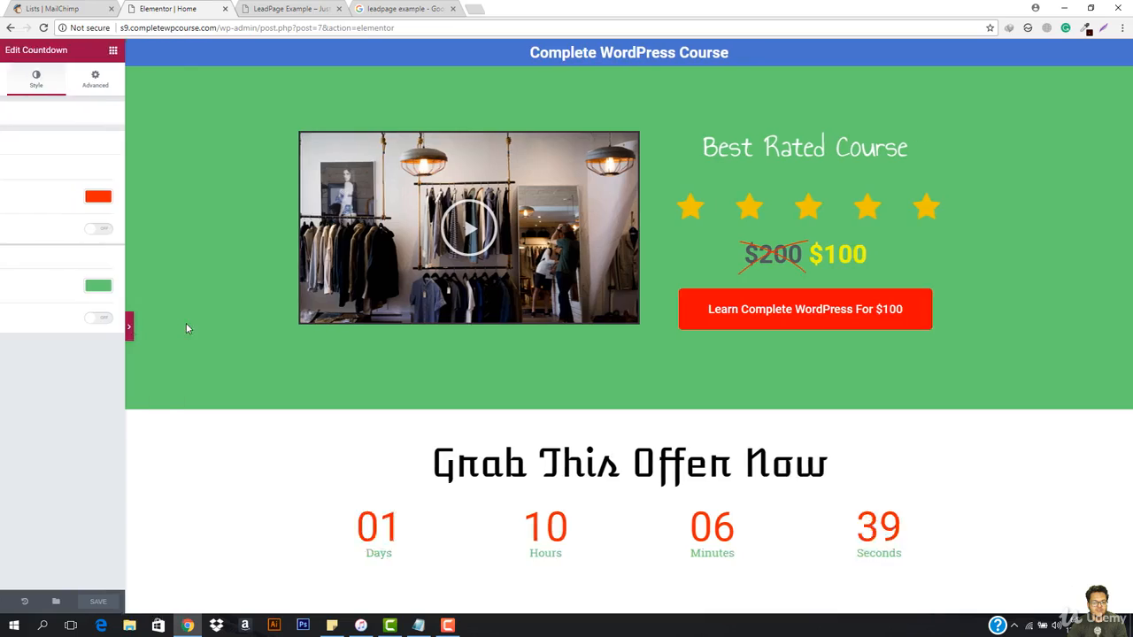